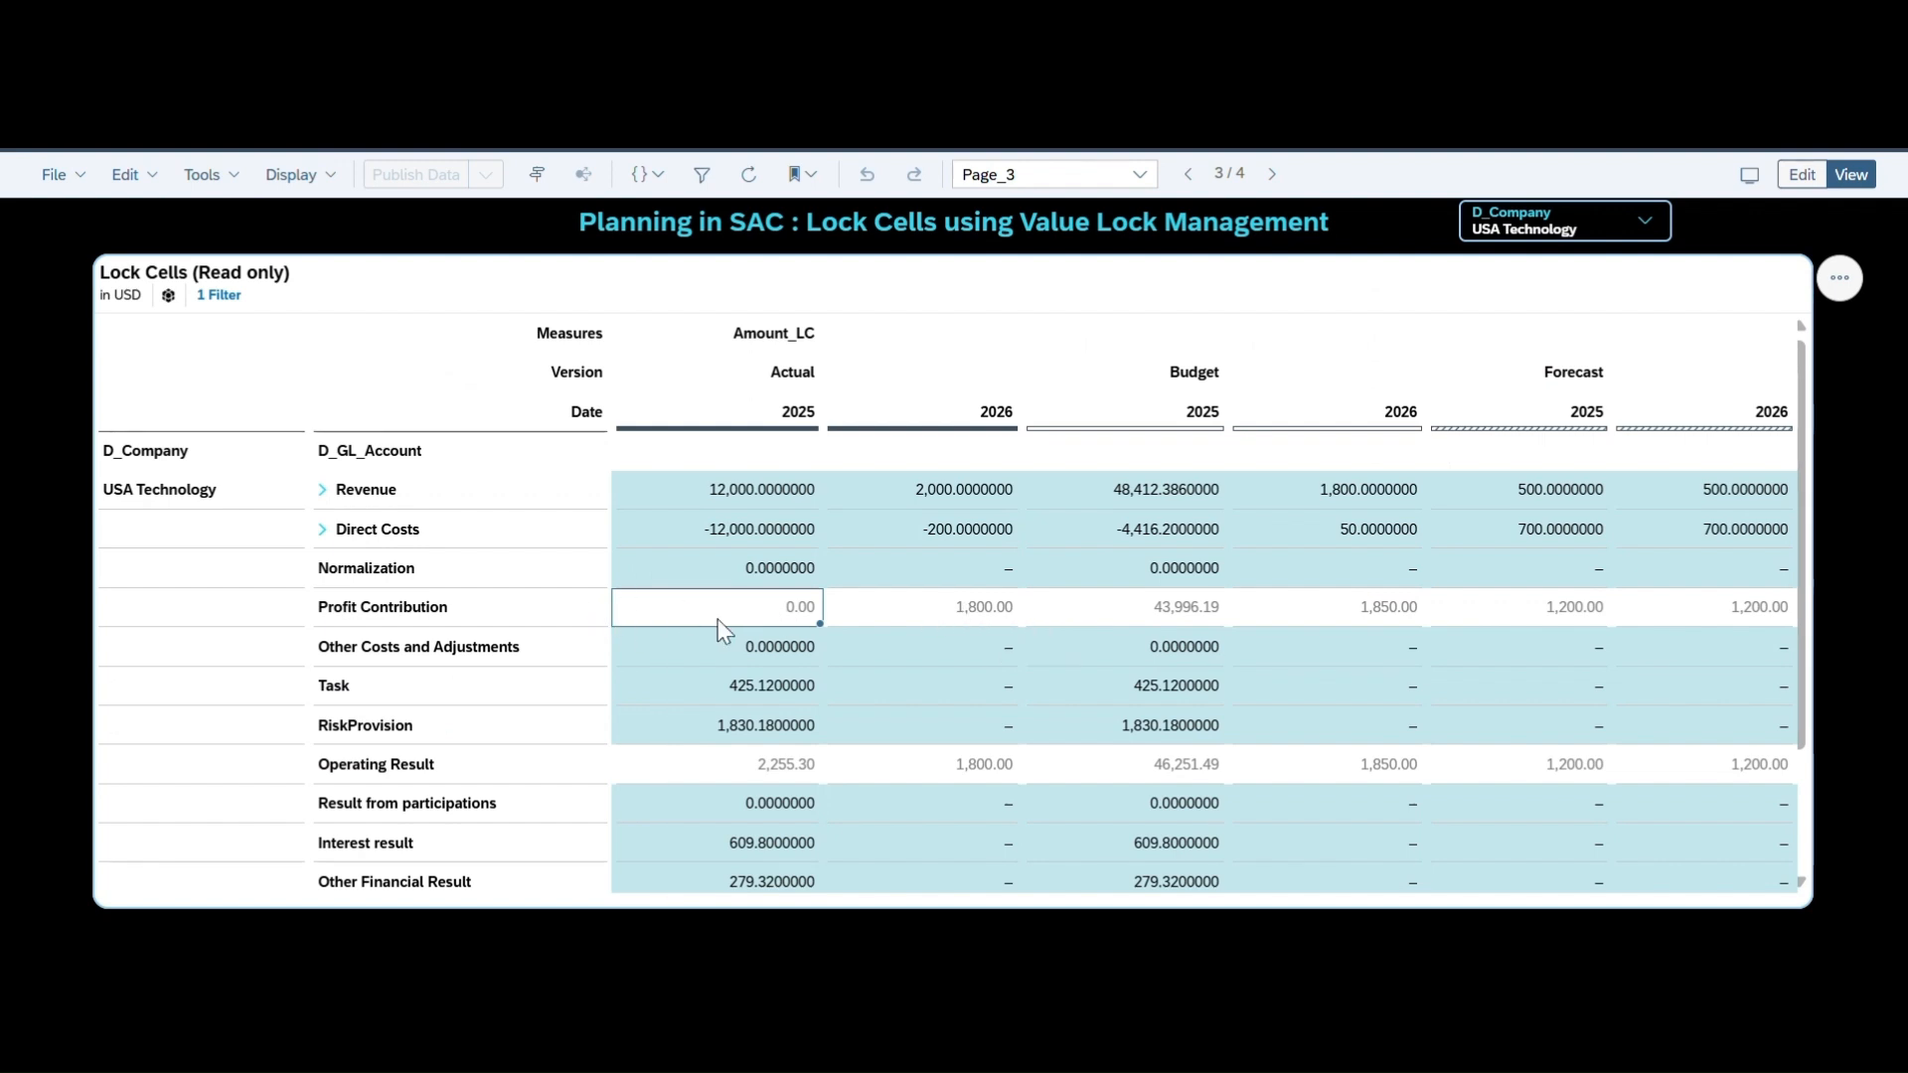
Step: Switch to the text notes and review the profit, revenue and cost formulas for positive and negative cost inputs
click(936, 610)
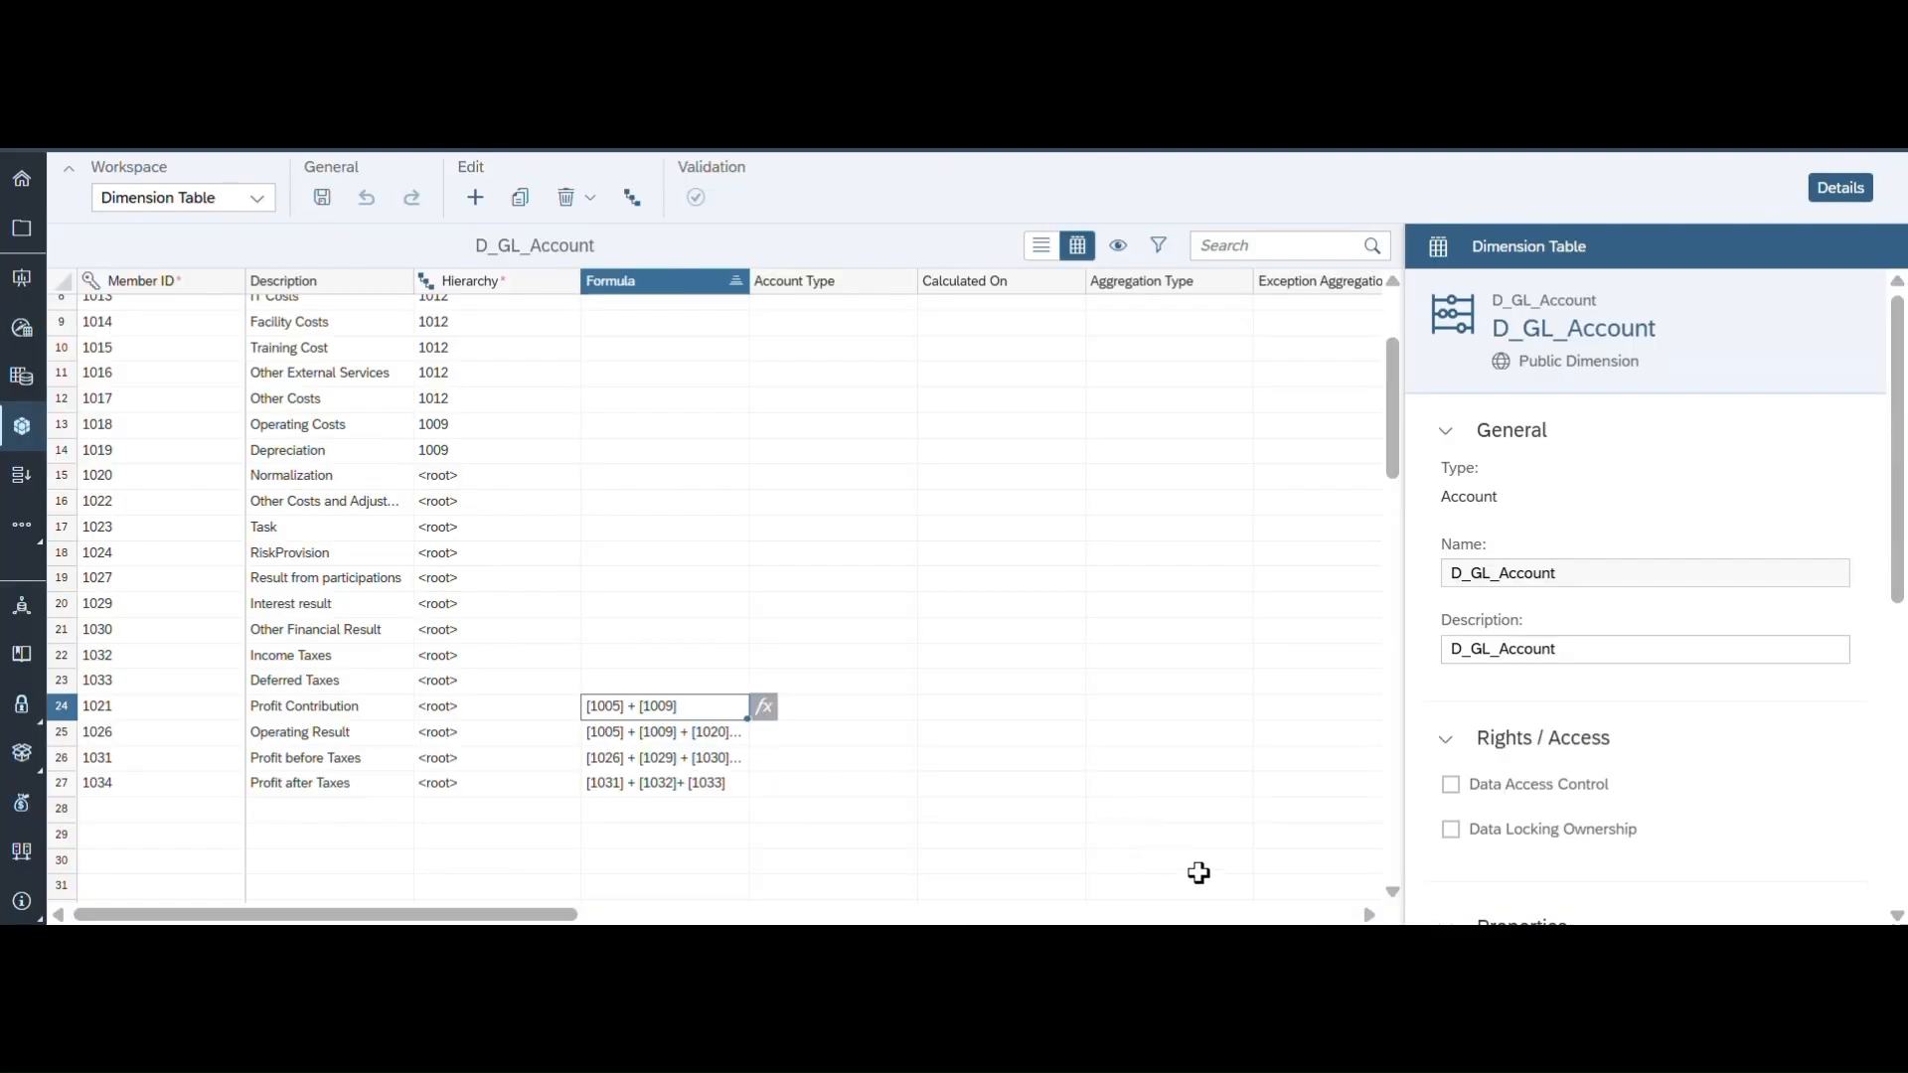
click(1256, 946)
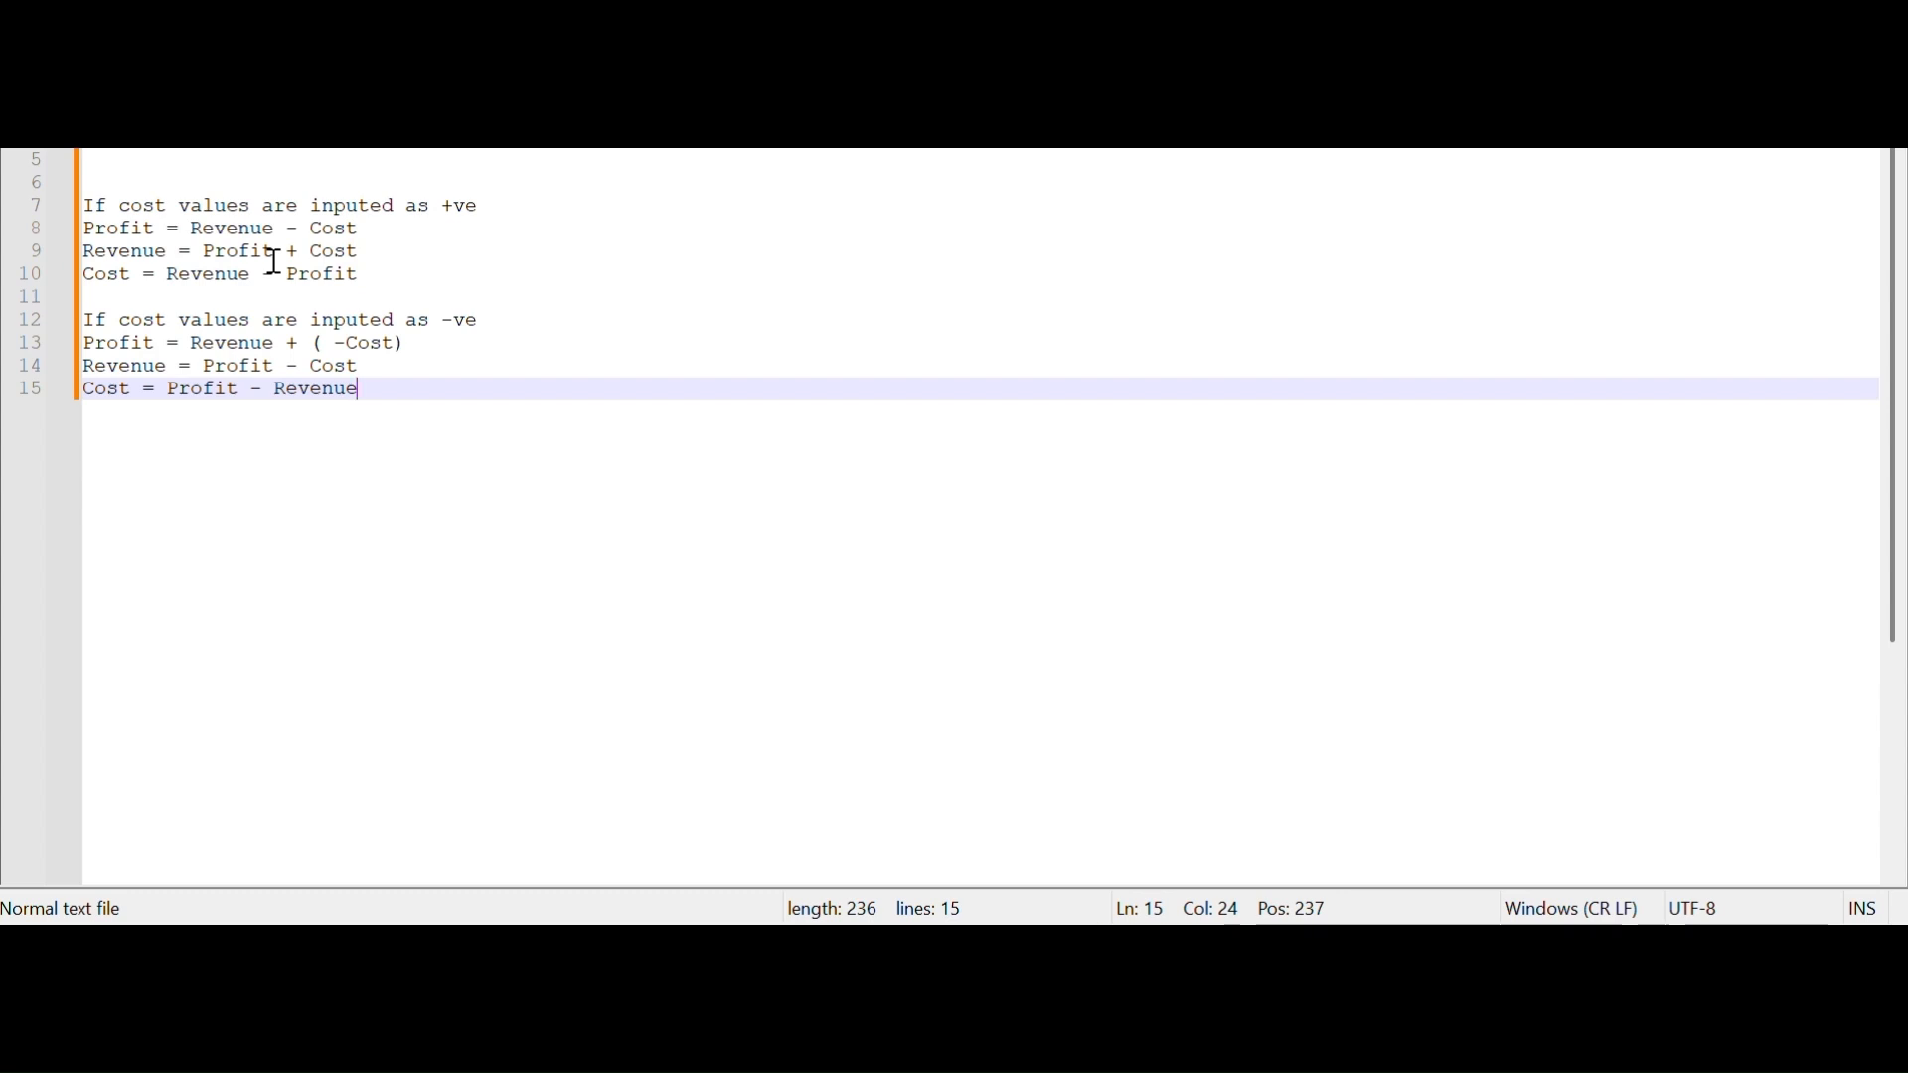
click(189, 320)
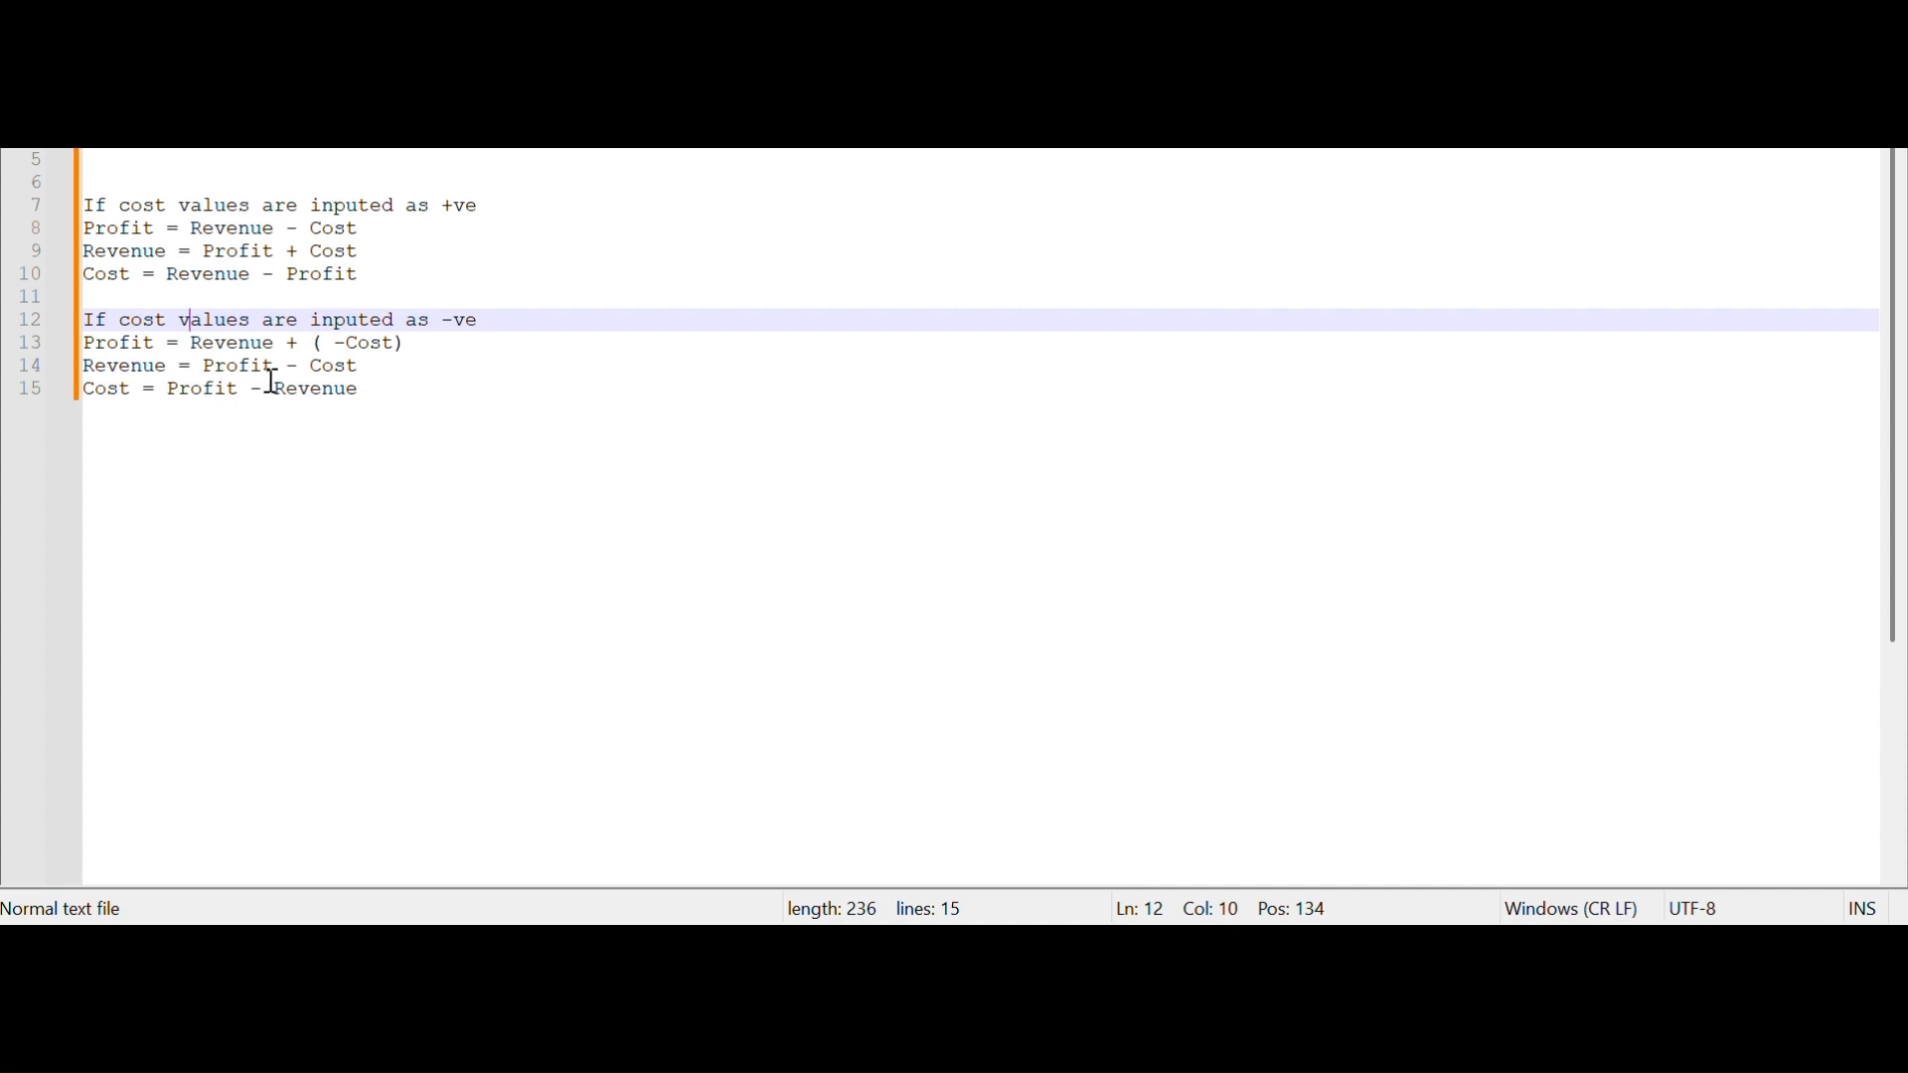
click(389, 397)
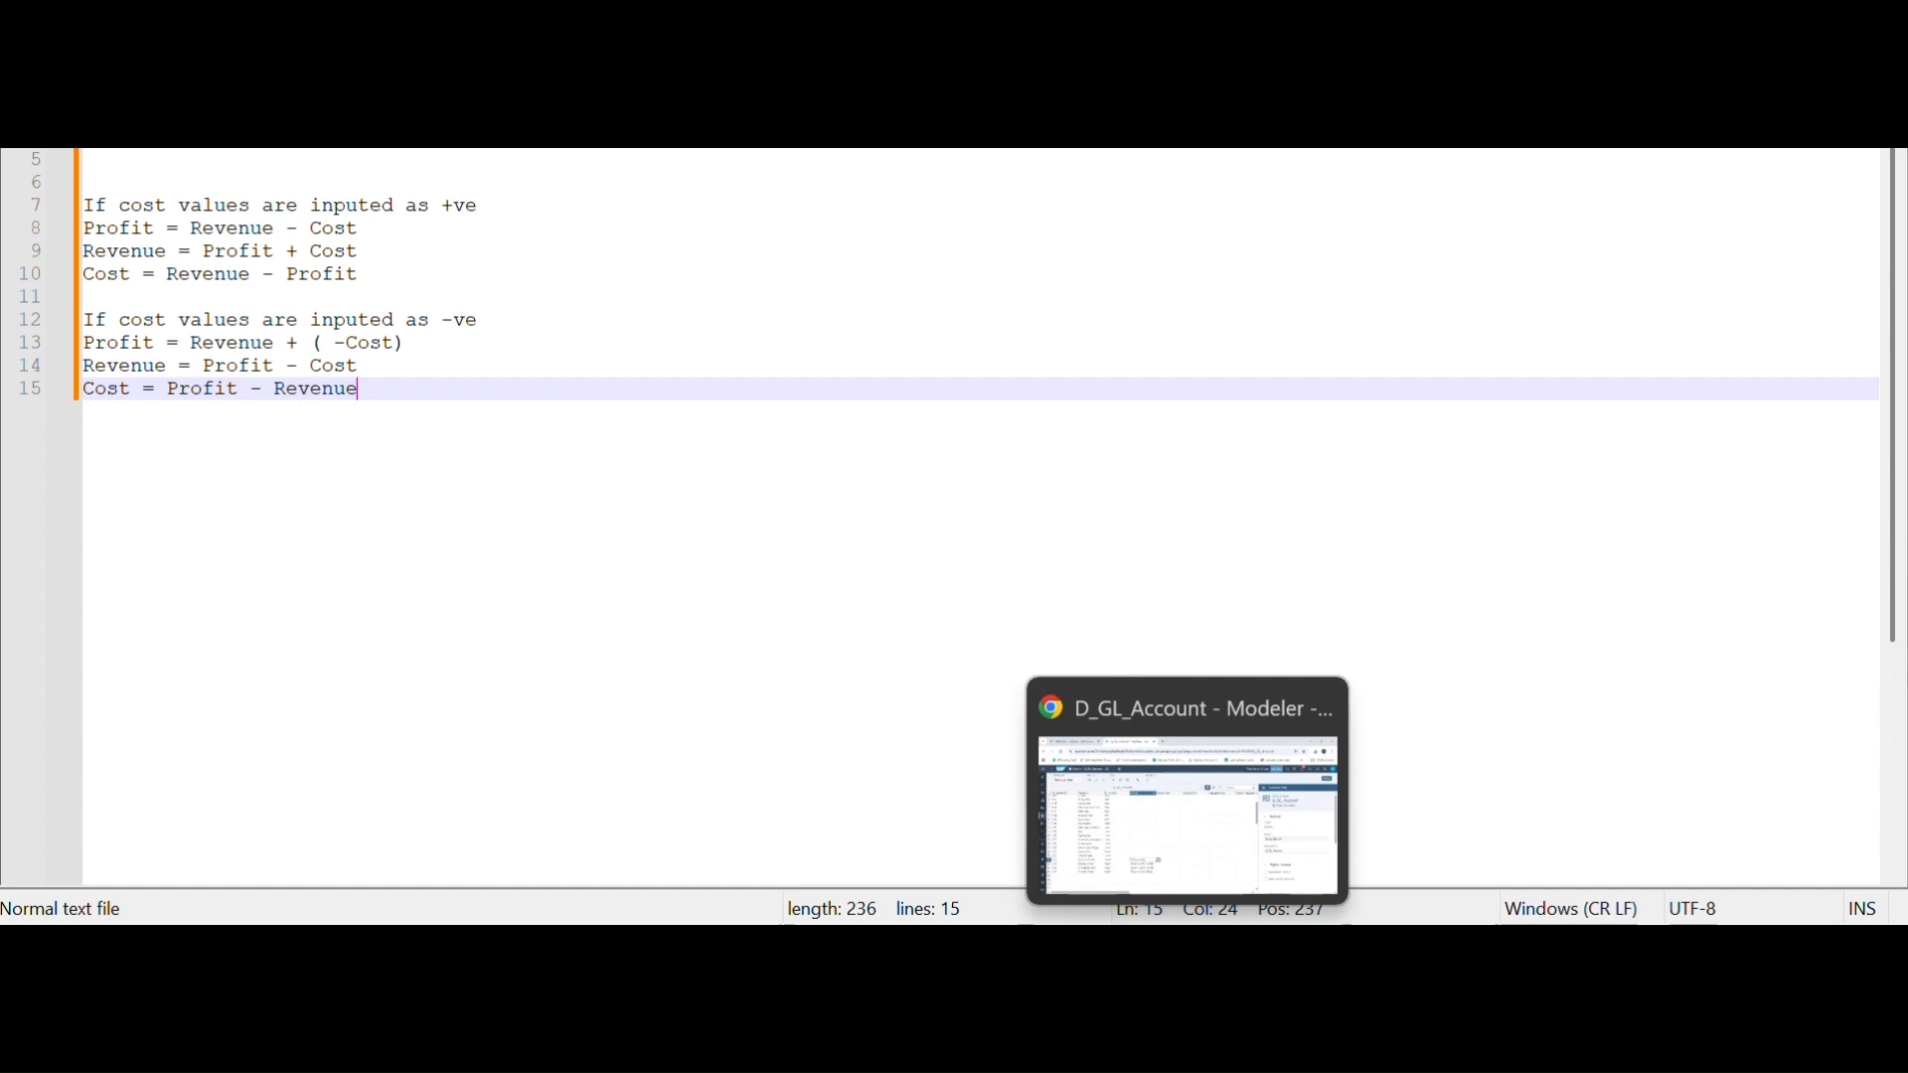
Step: In the D_GL_Account dimension, change the Profit Contribution formula to [1005] - [1009], following the notes' positive-cost case
click(1188, 951)
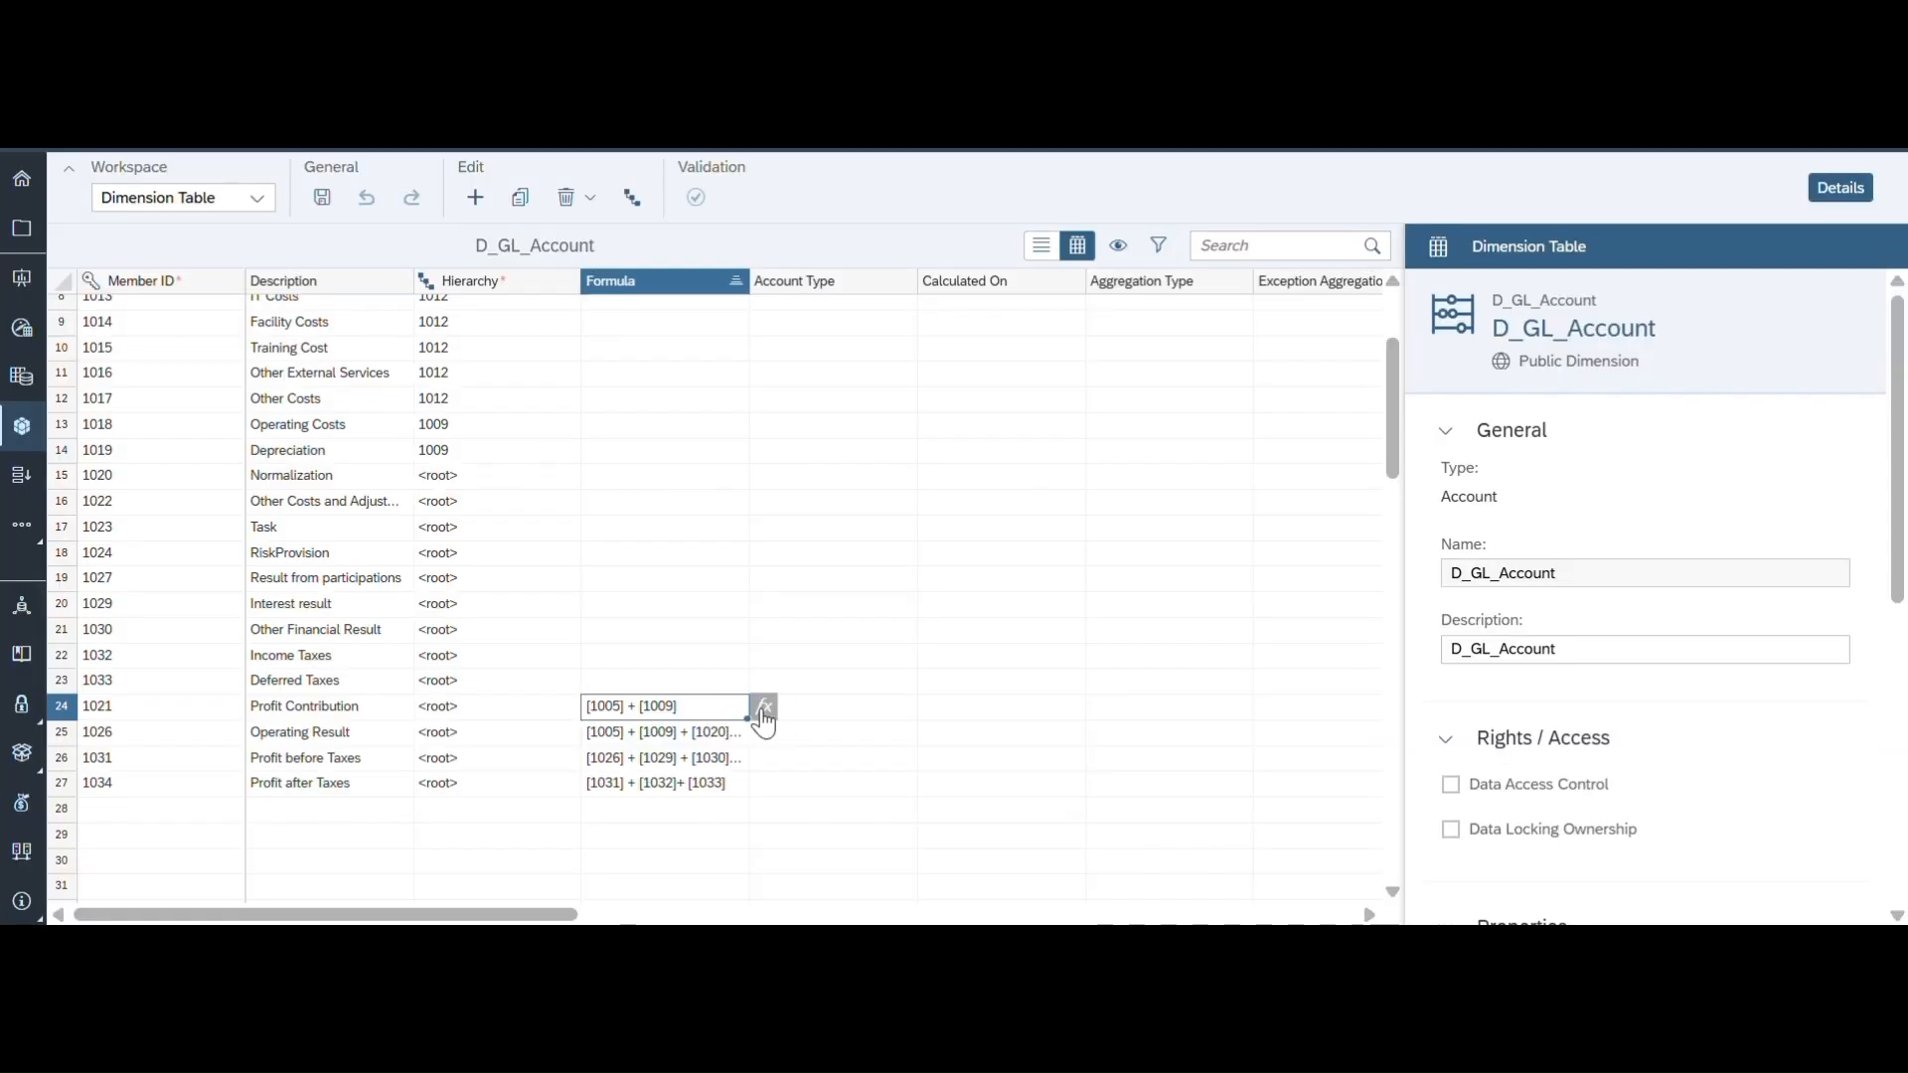
click(763, 711)
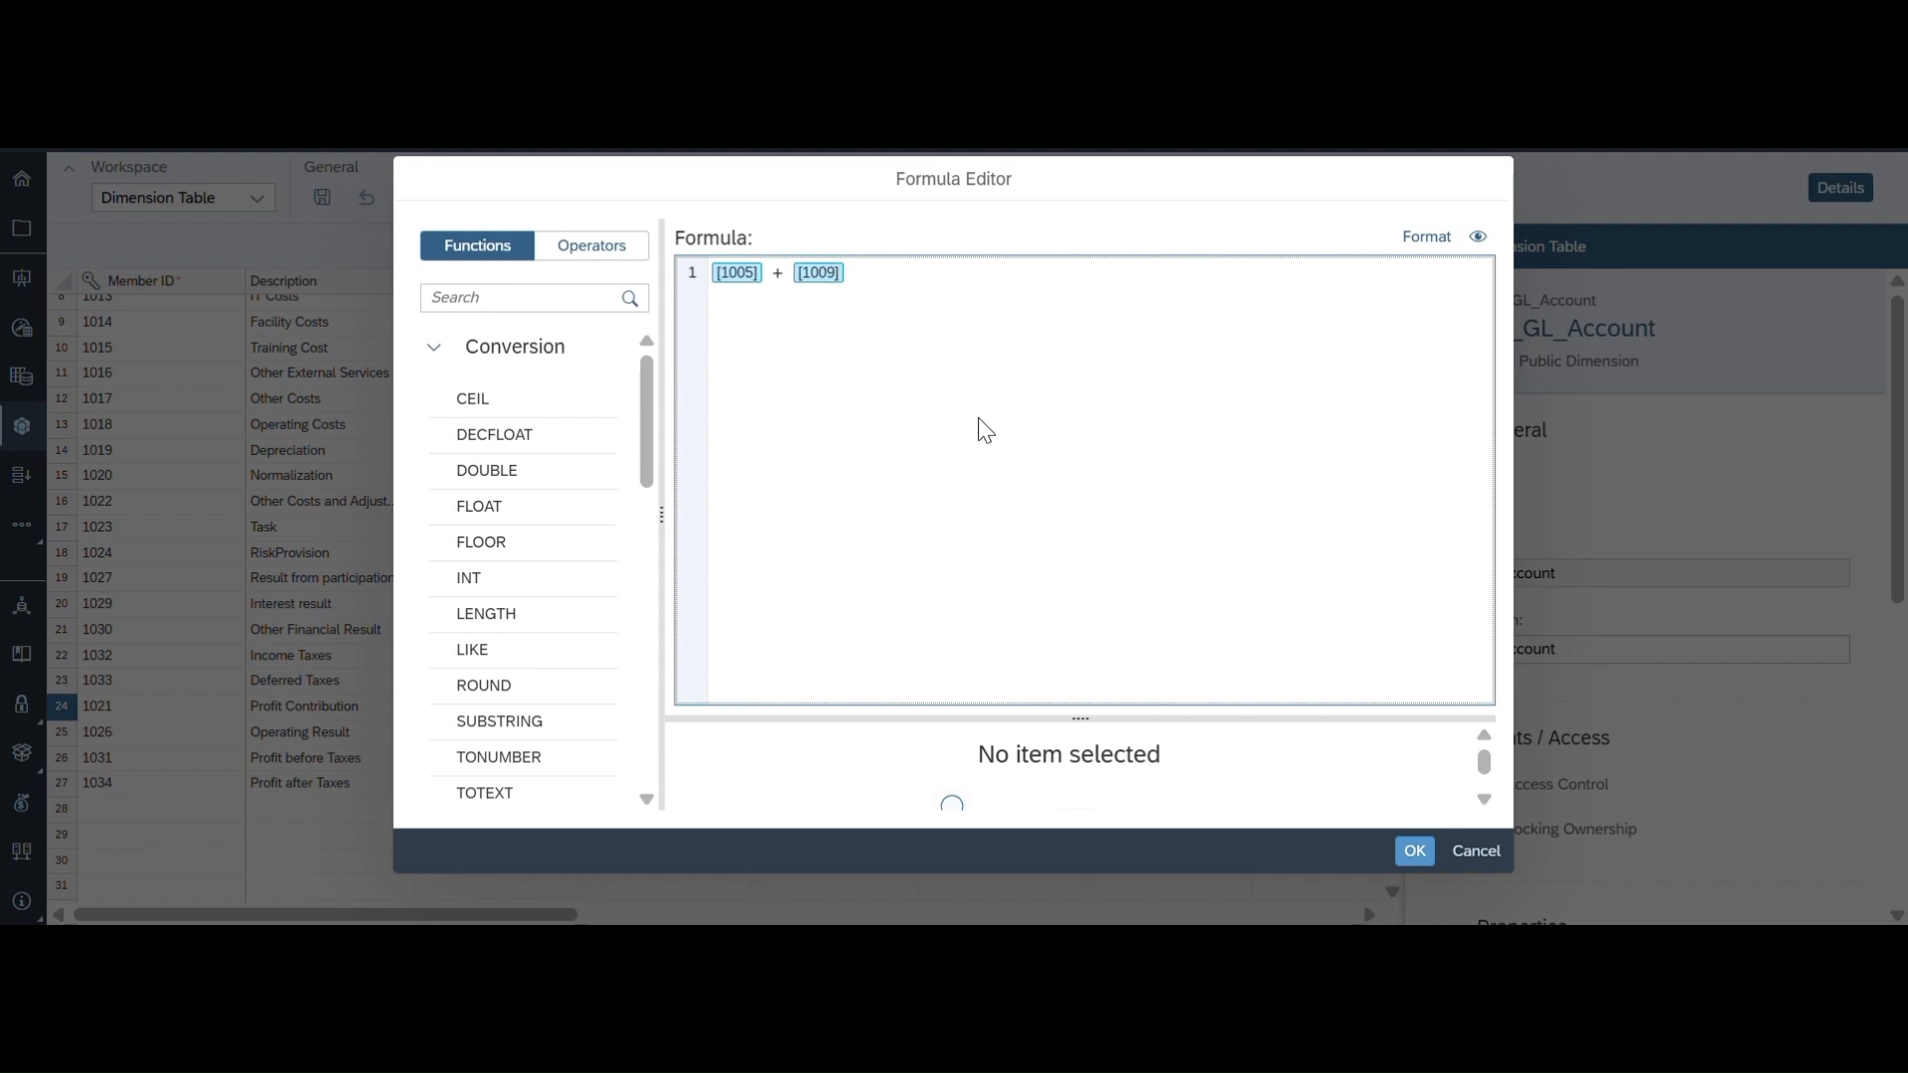
mouse_move(1319, 949)
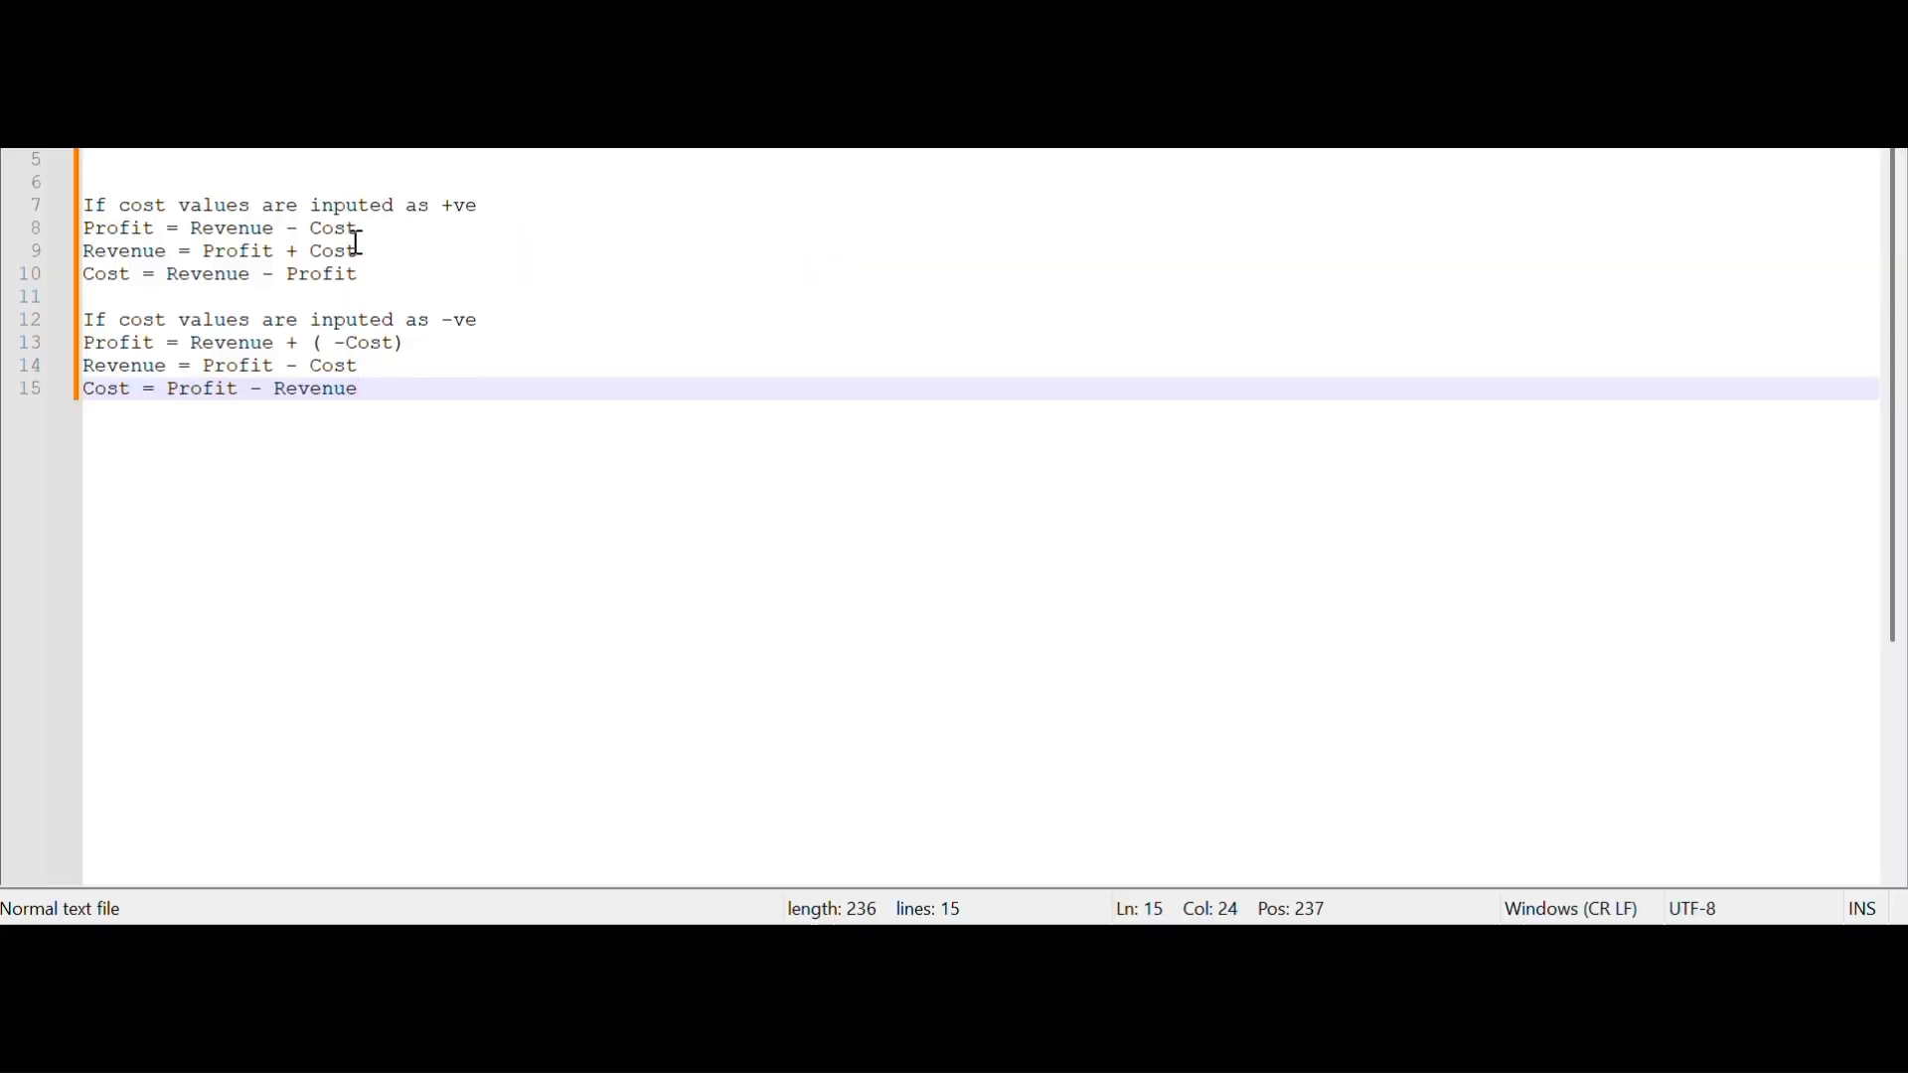
click(364, 231)
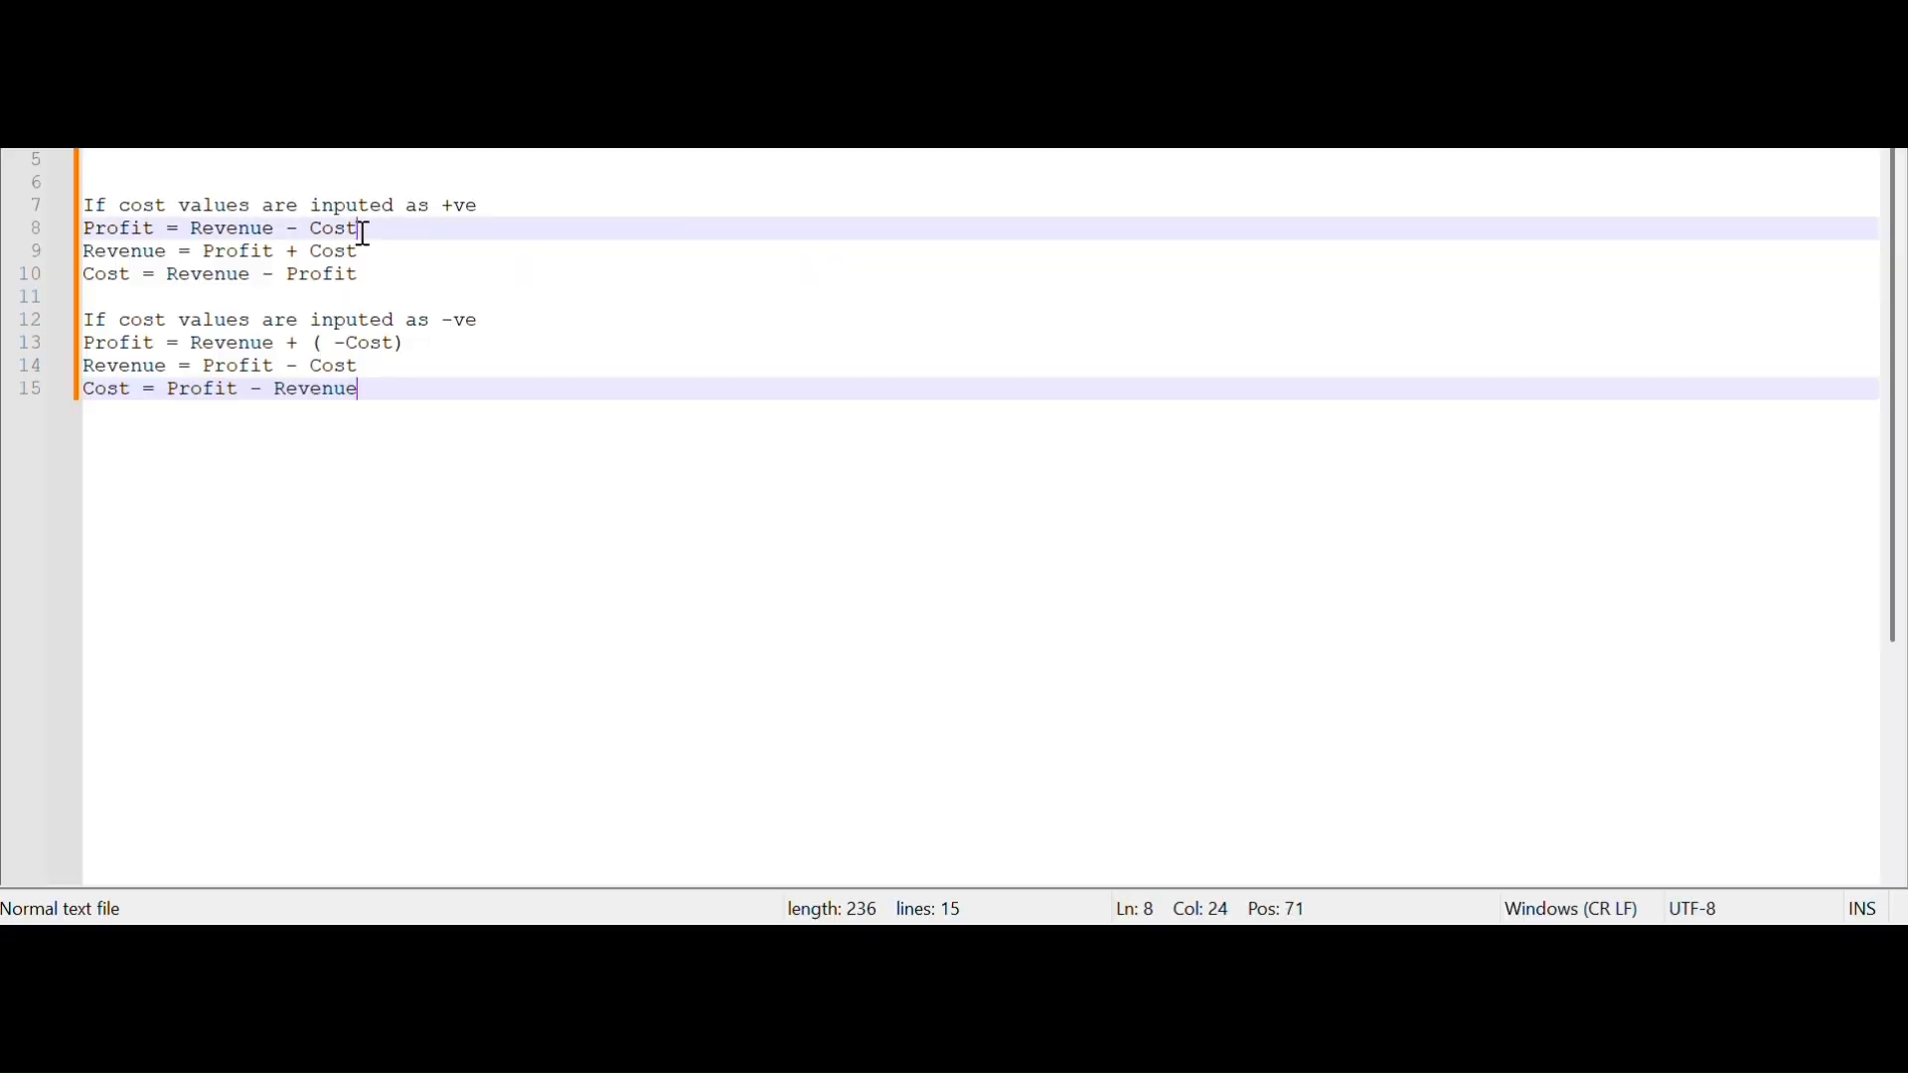
drag(363, 233, 68, 241)
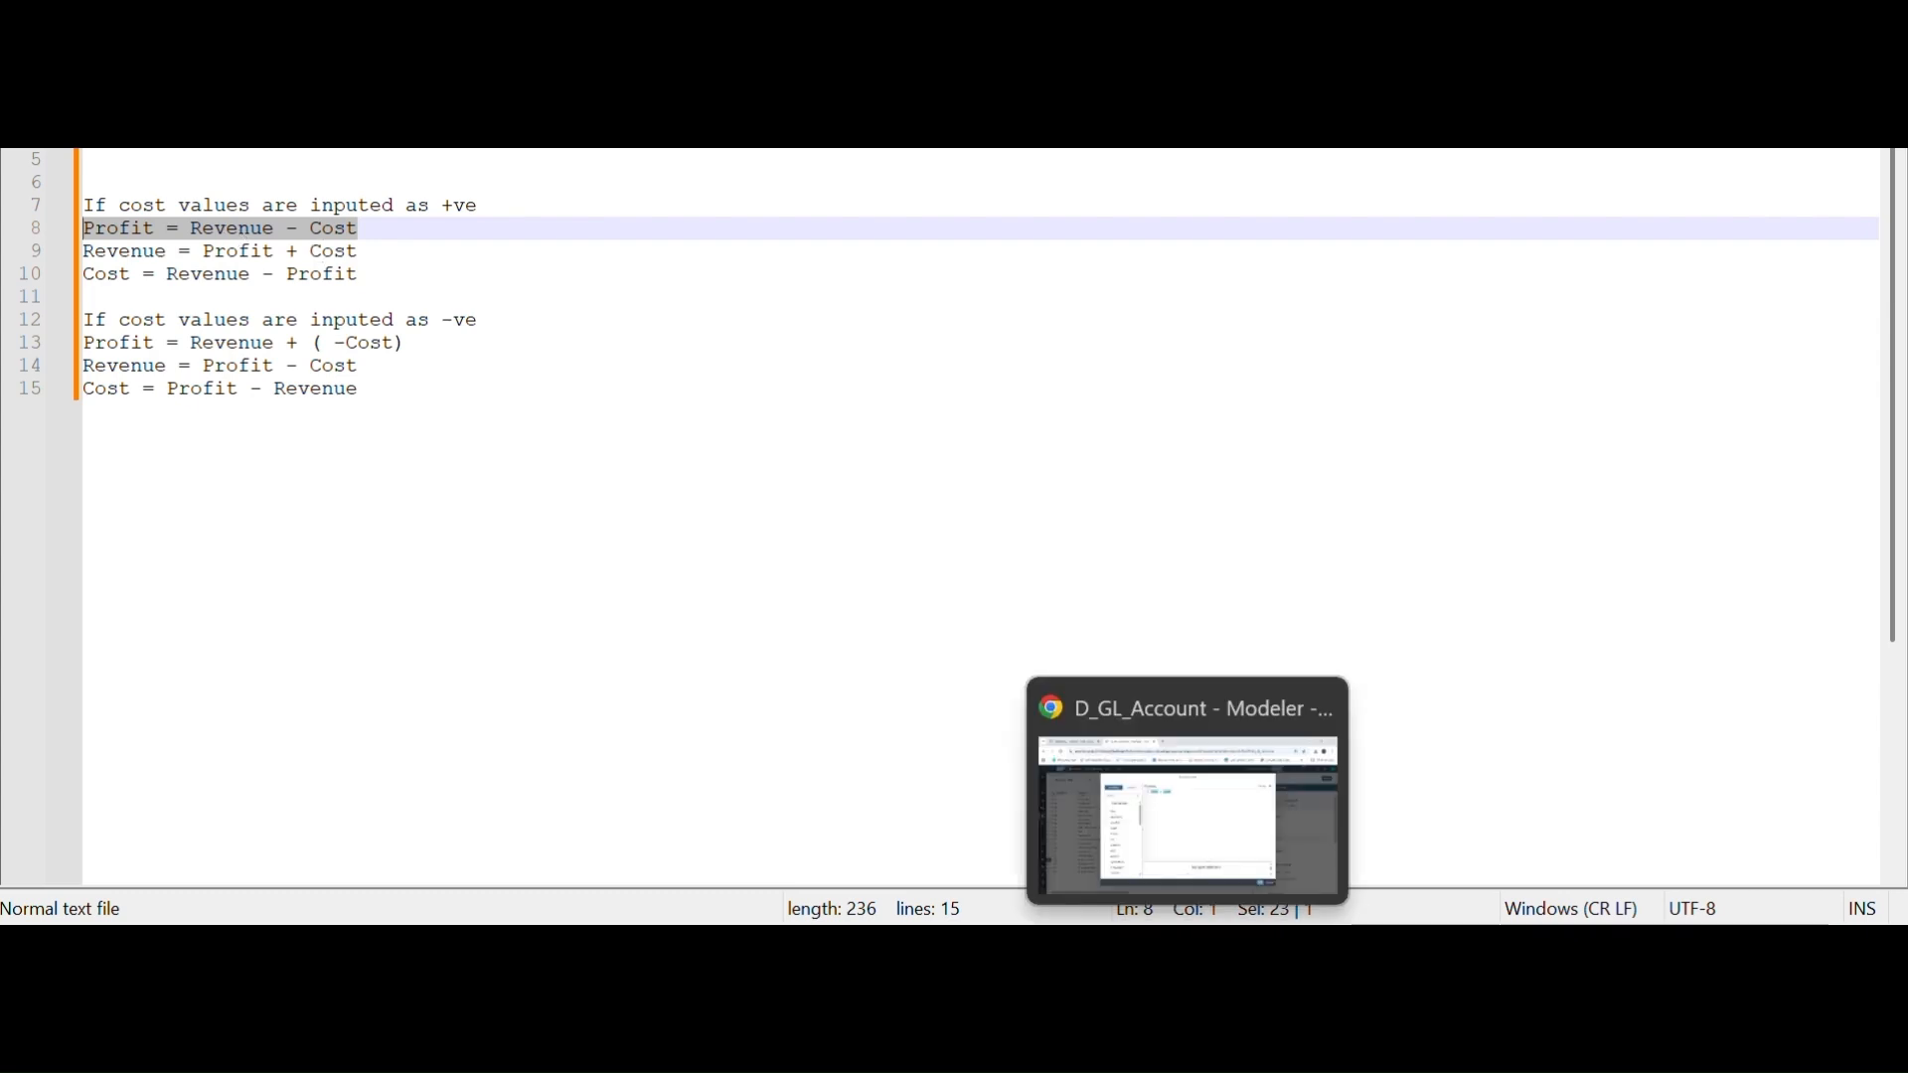
click(1187, 949)
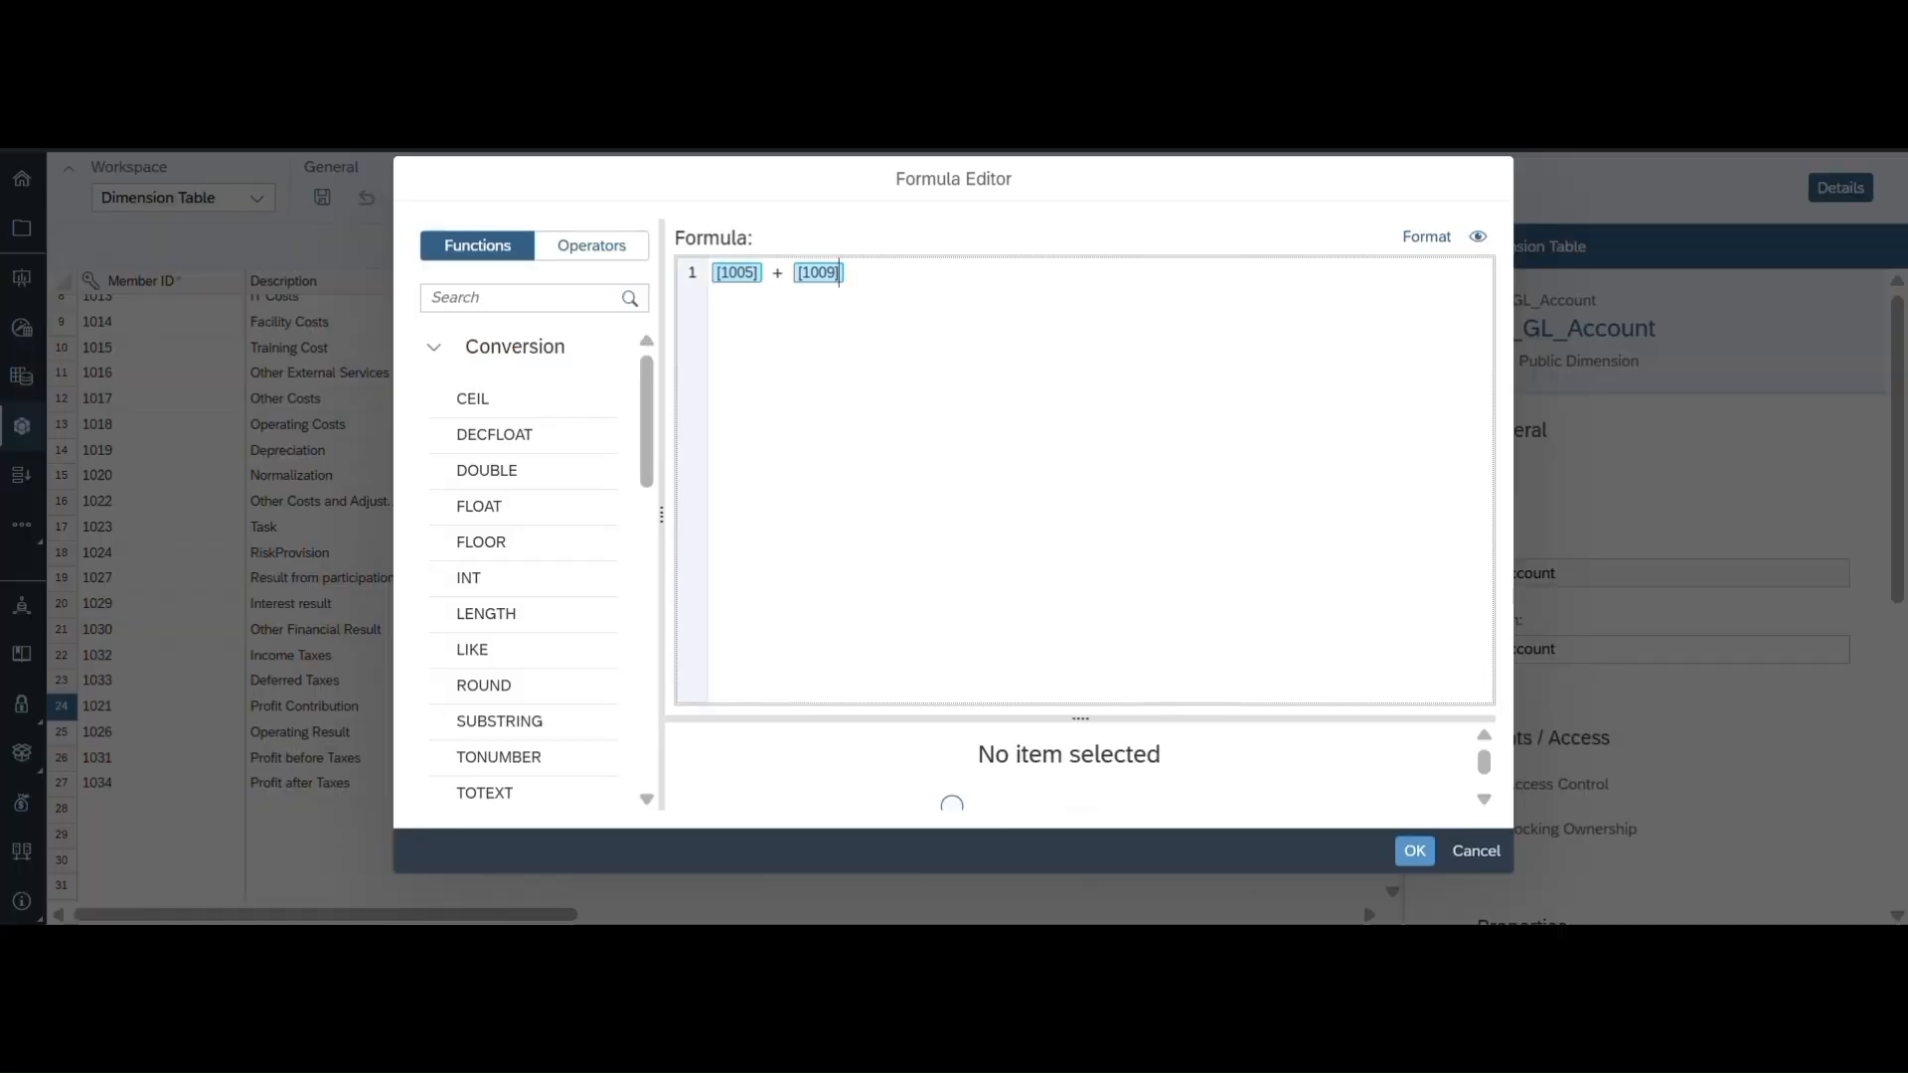
click(790, 272)
key(BackSpace)
key(BackSpace)
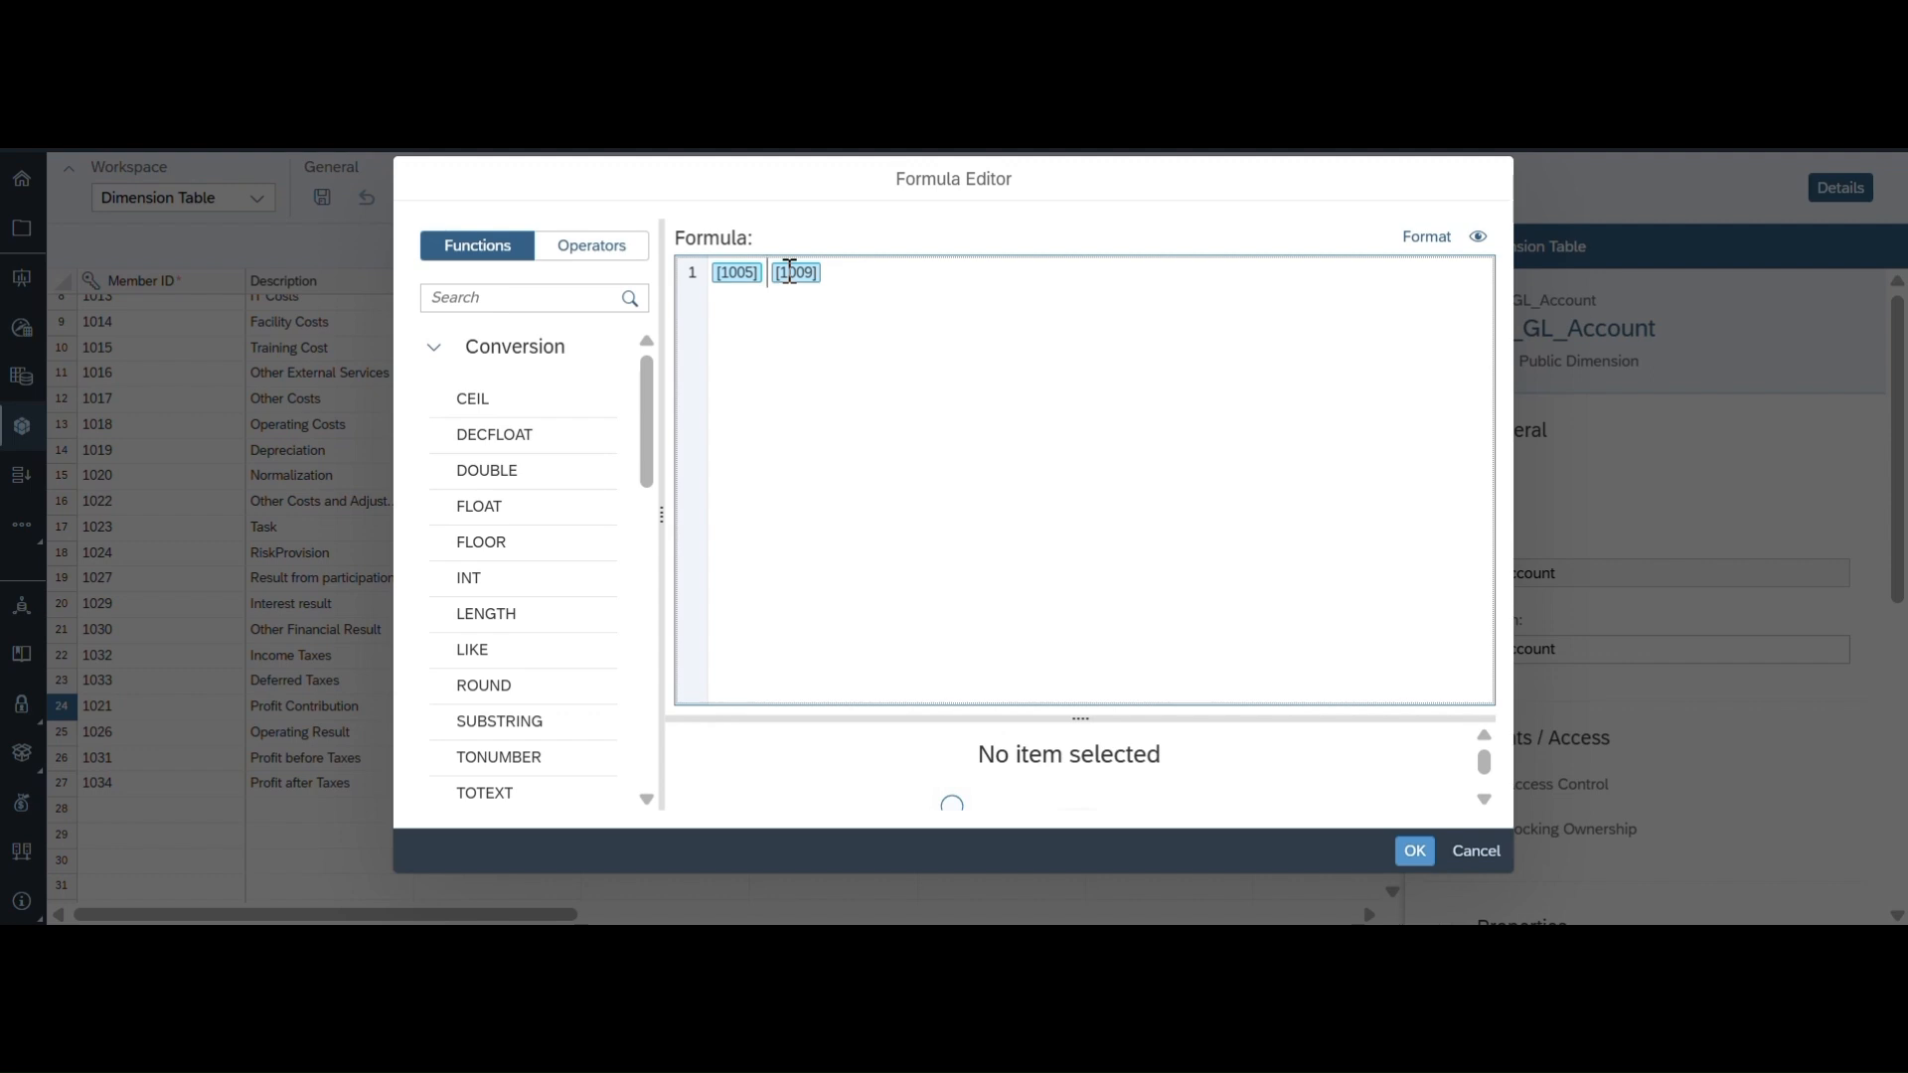
text(-)
Step: Append | INVERSE([1005]:=[1009]+[1021]) to the Profit Contribution formula
text(>)
text(<)
key(BackSpace)
text(|)
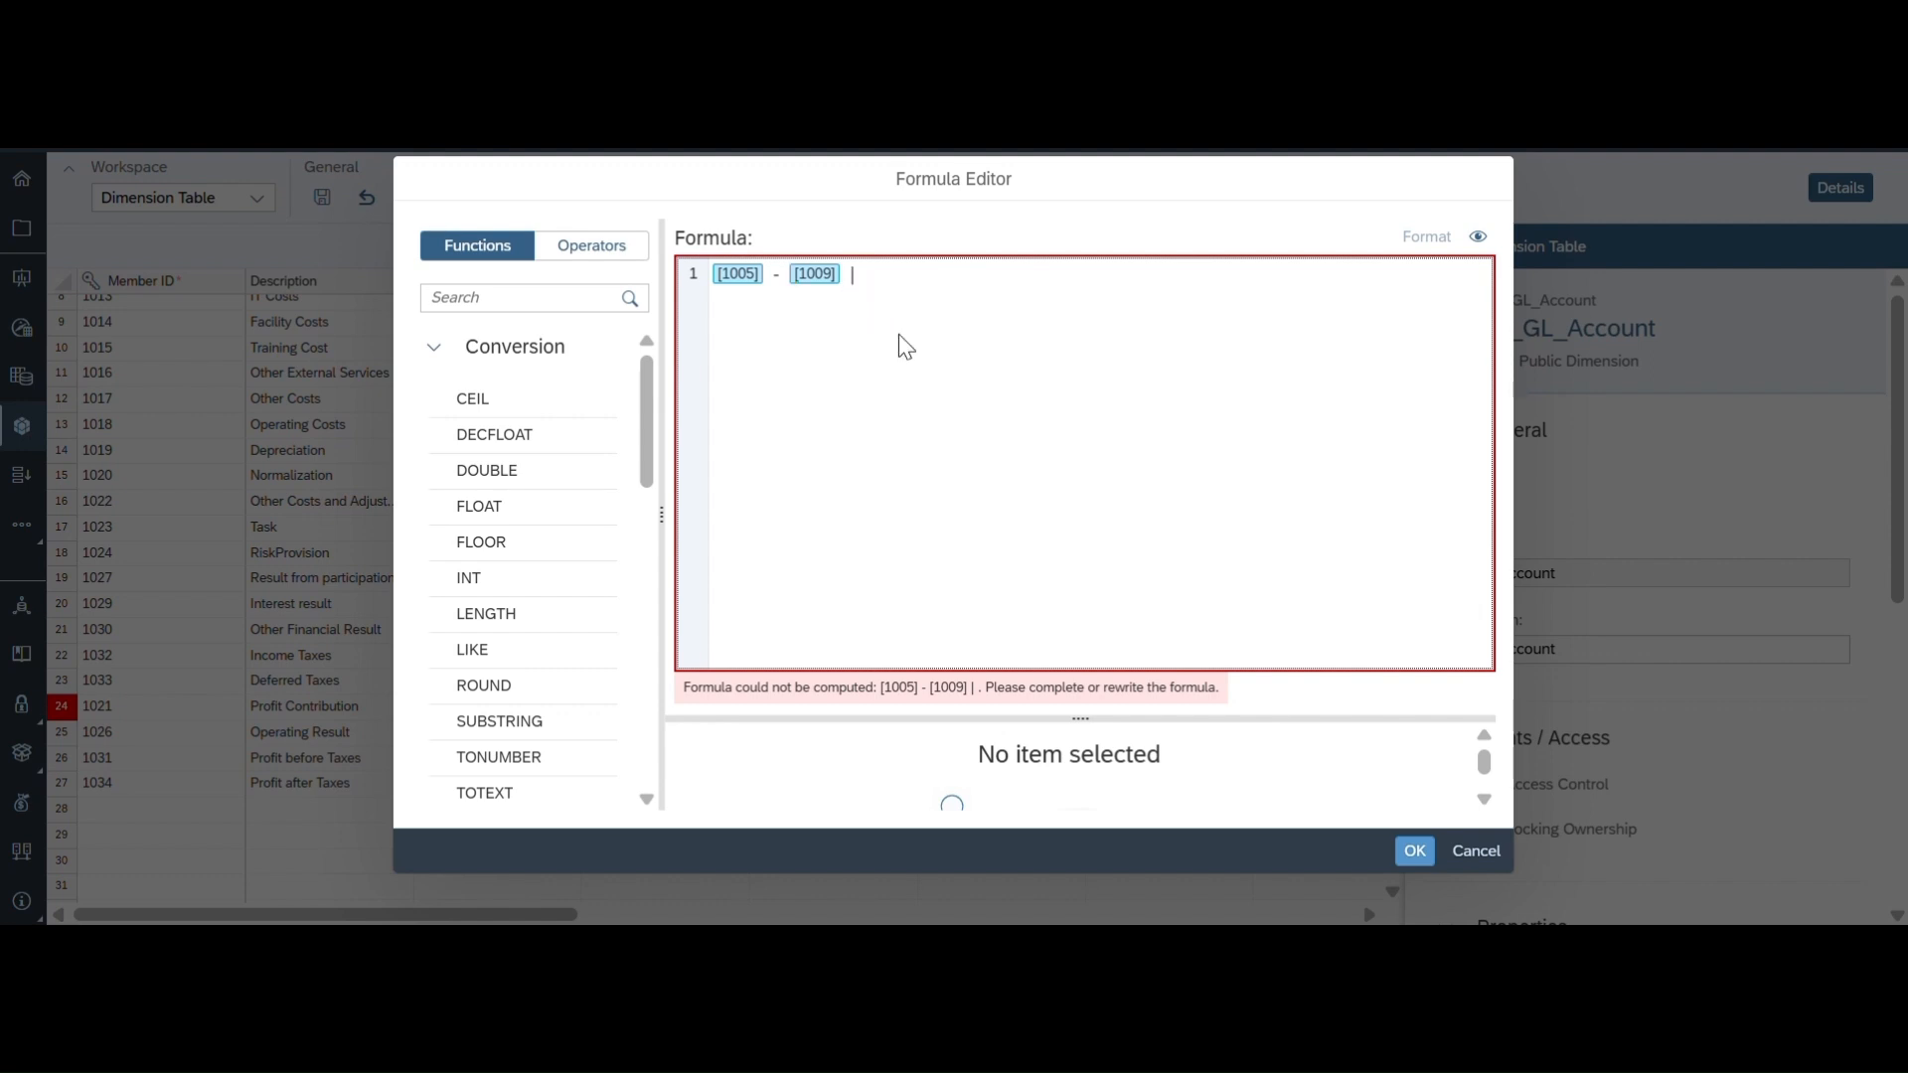
text(in)
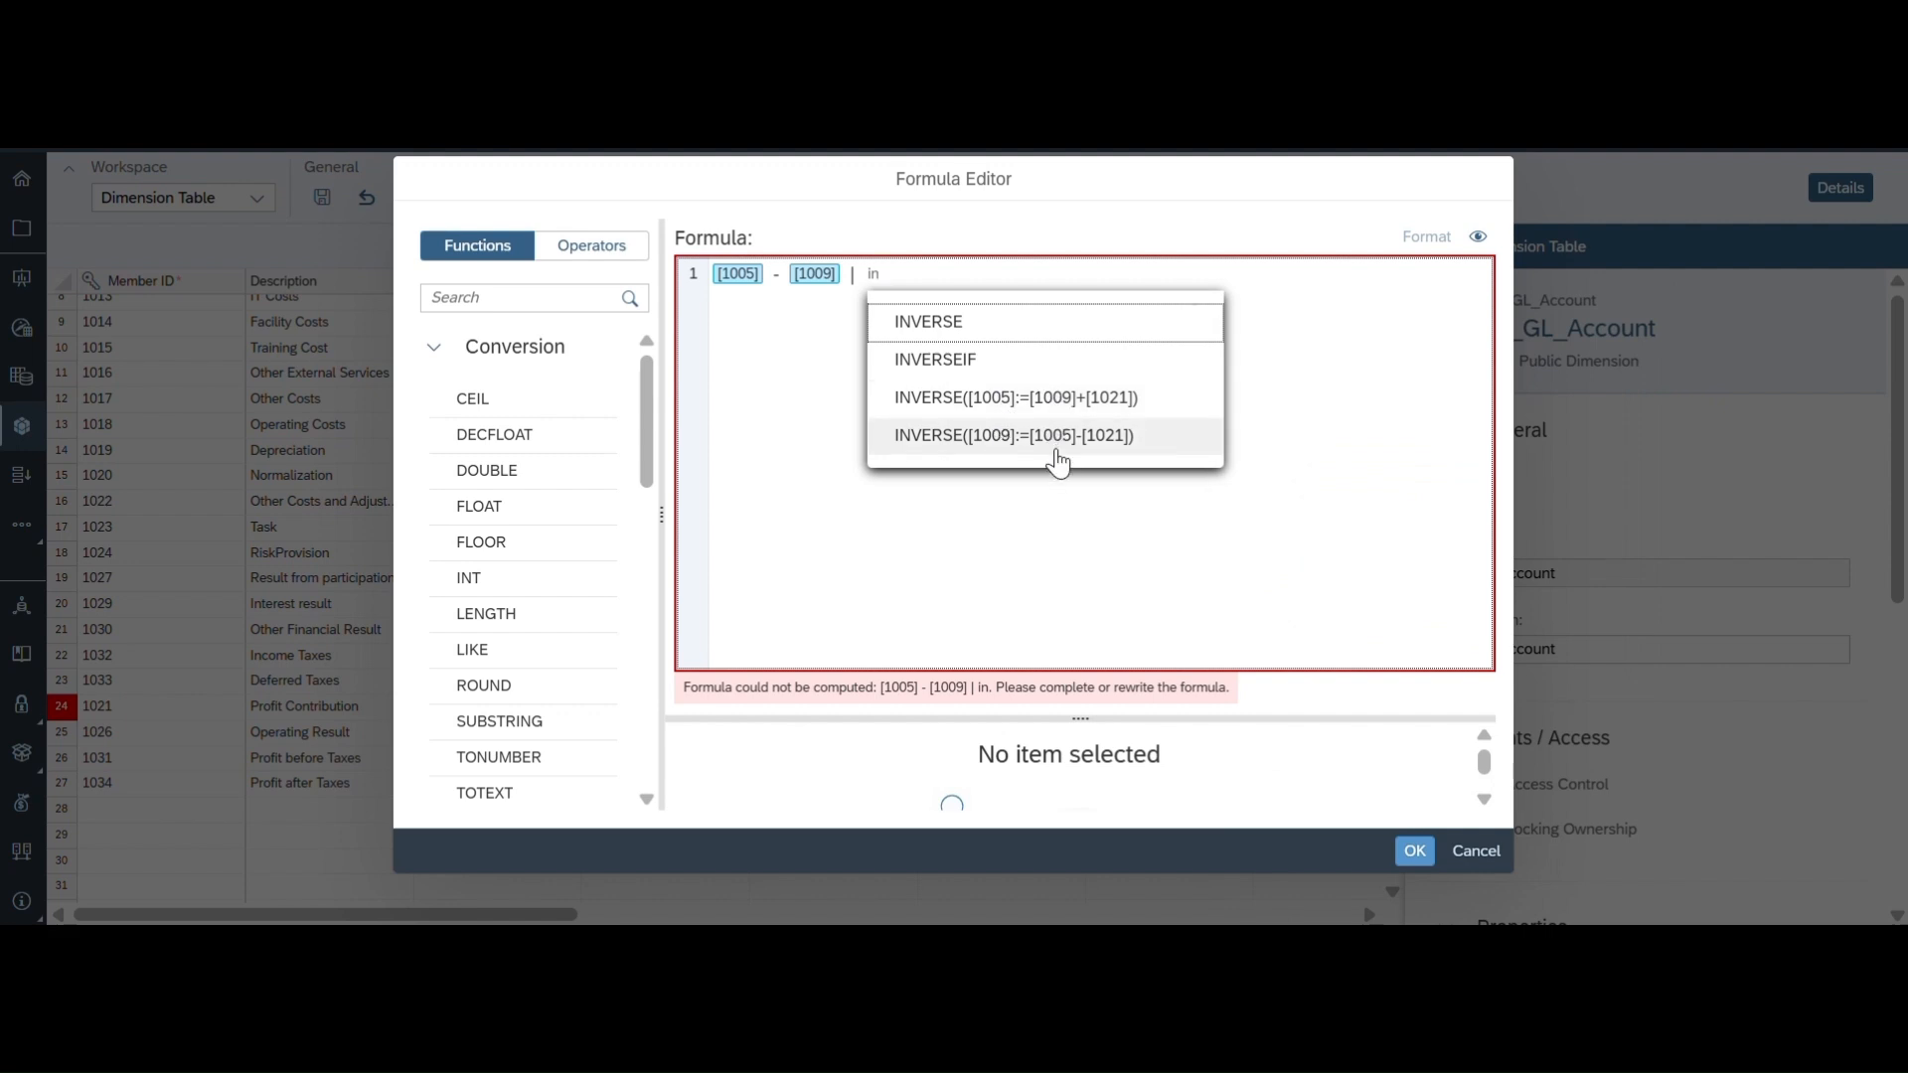
click(1047, 403)
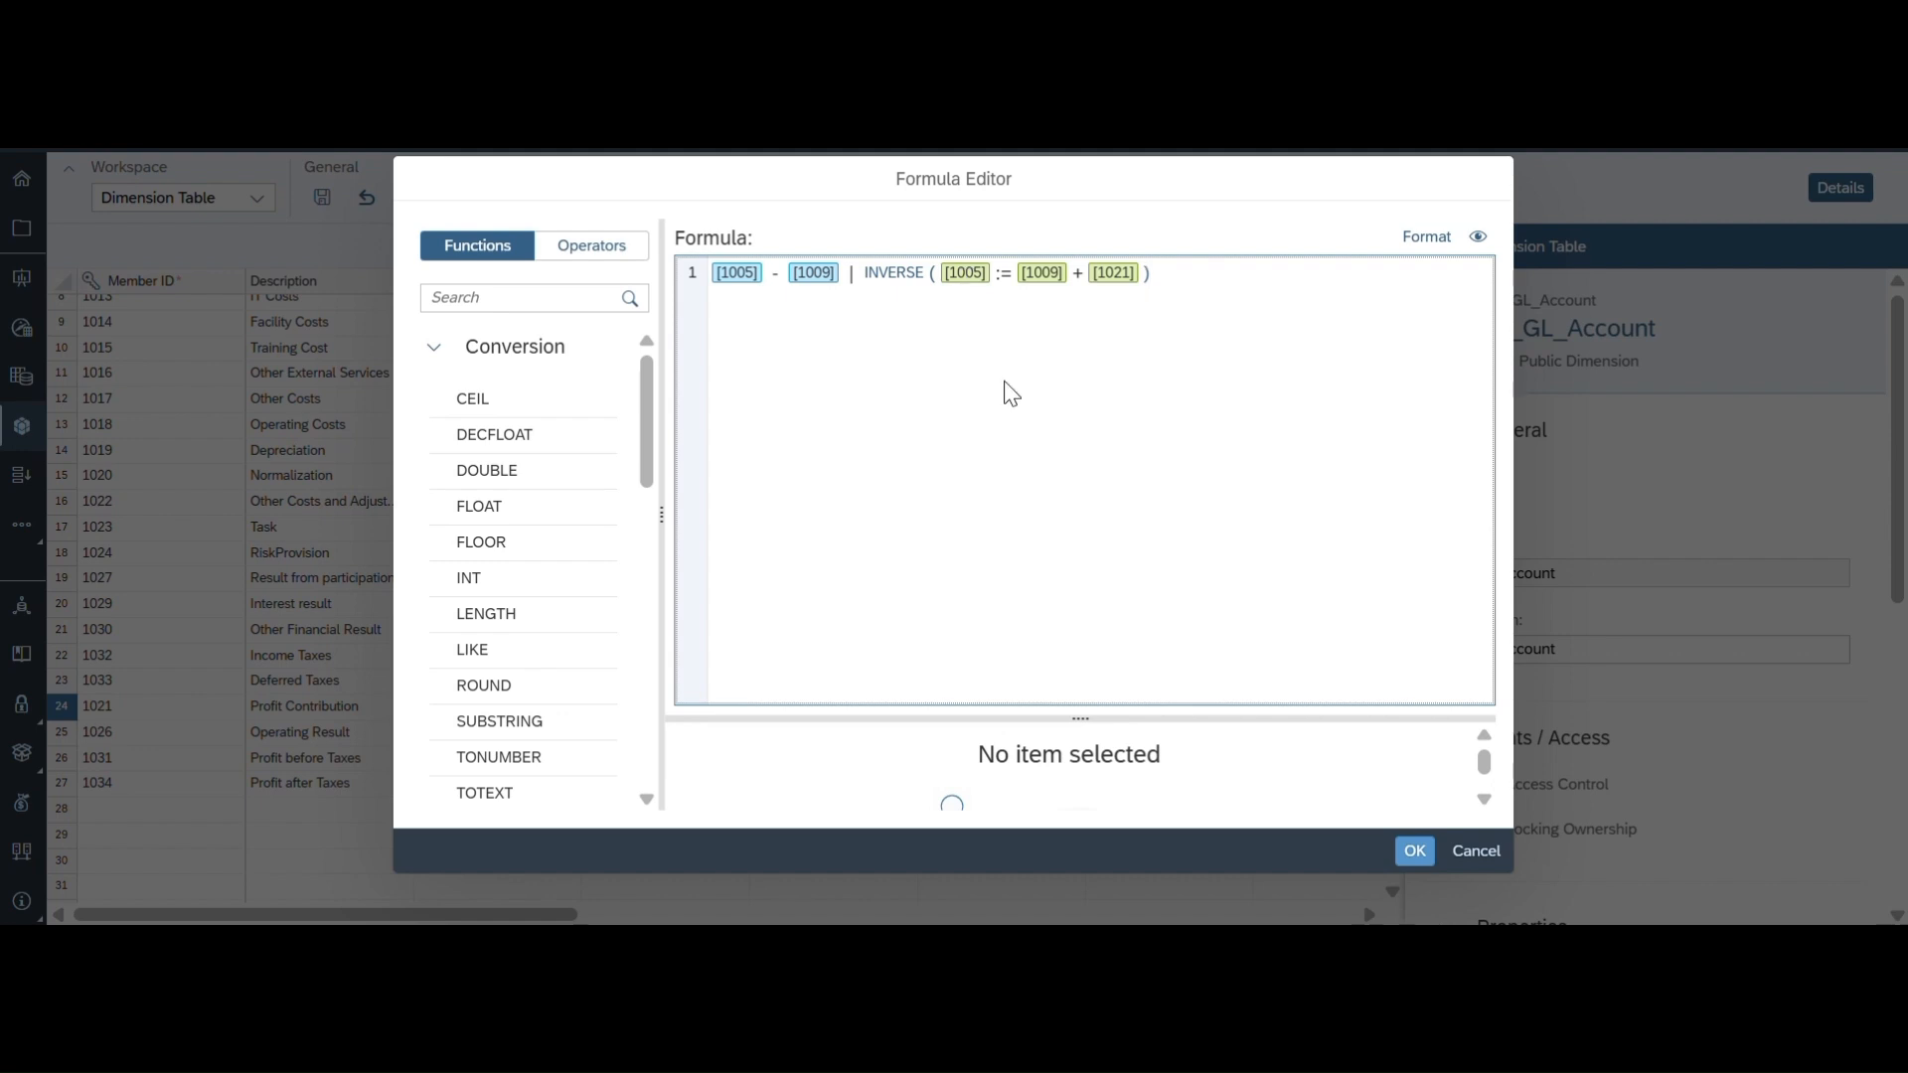
Step: Check the notes, add OR INVERSE([1009]:=[1005]-[1021]) as the second inverse option, and accept the formula
click(1257, 805)
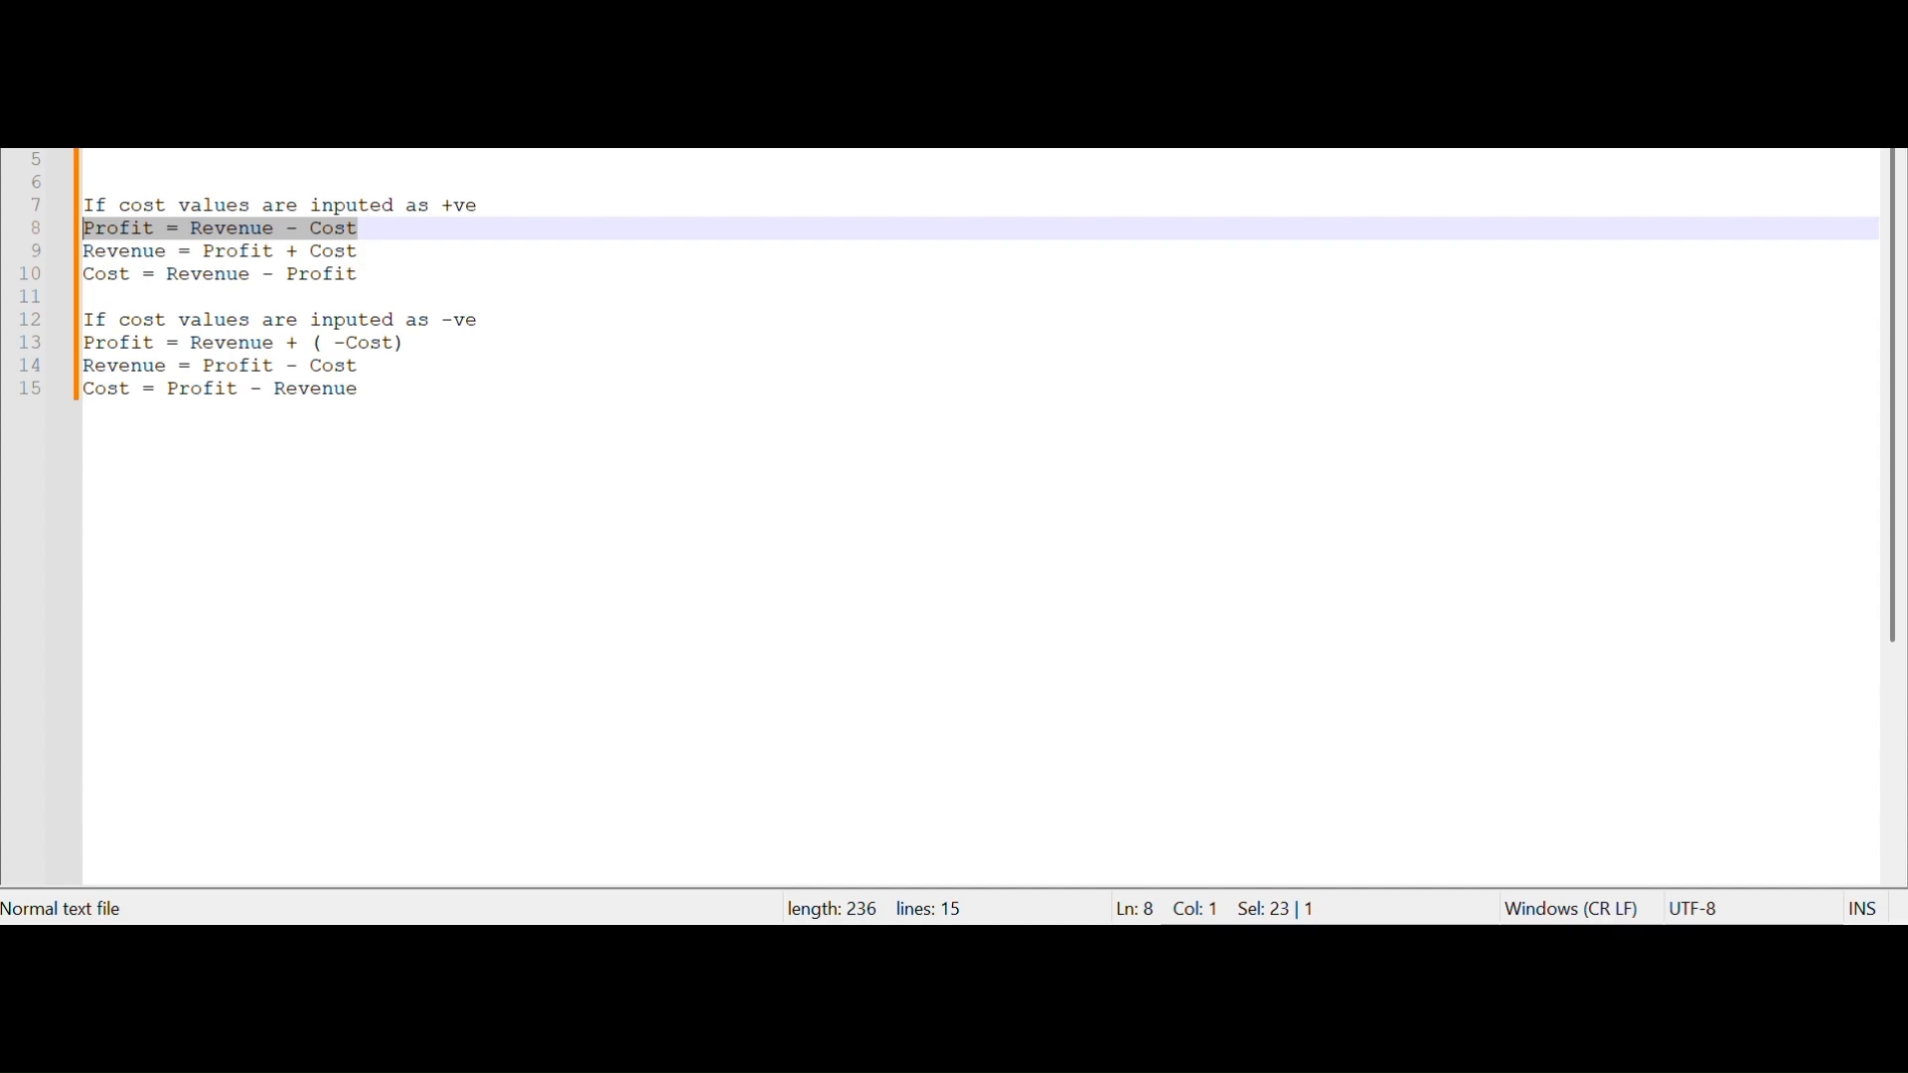
click(1185, 805)
mouse_move(1187, 949)
click(1188, 815)
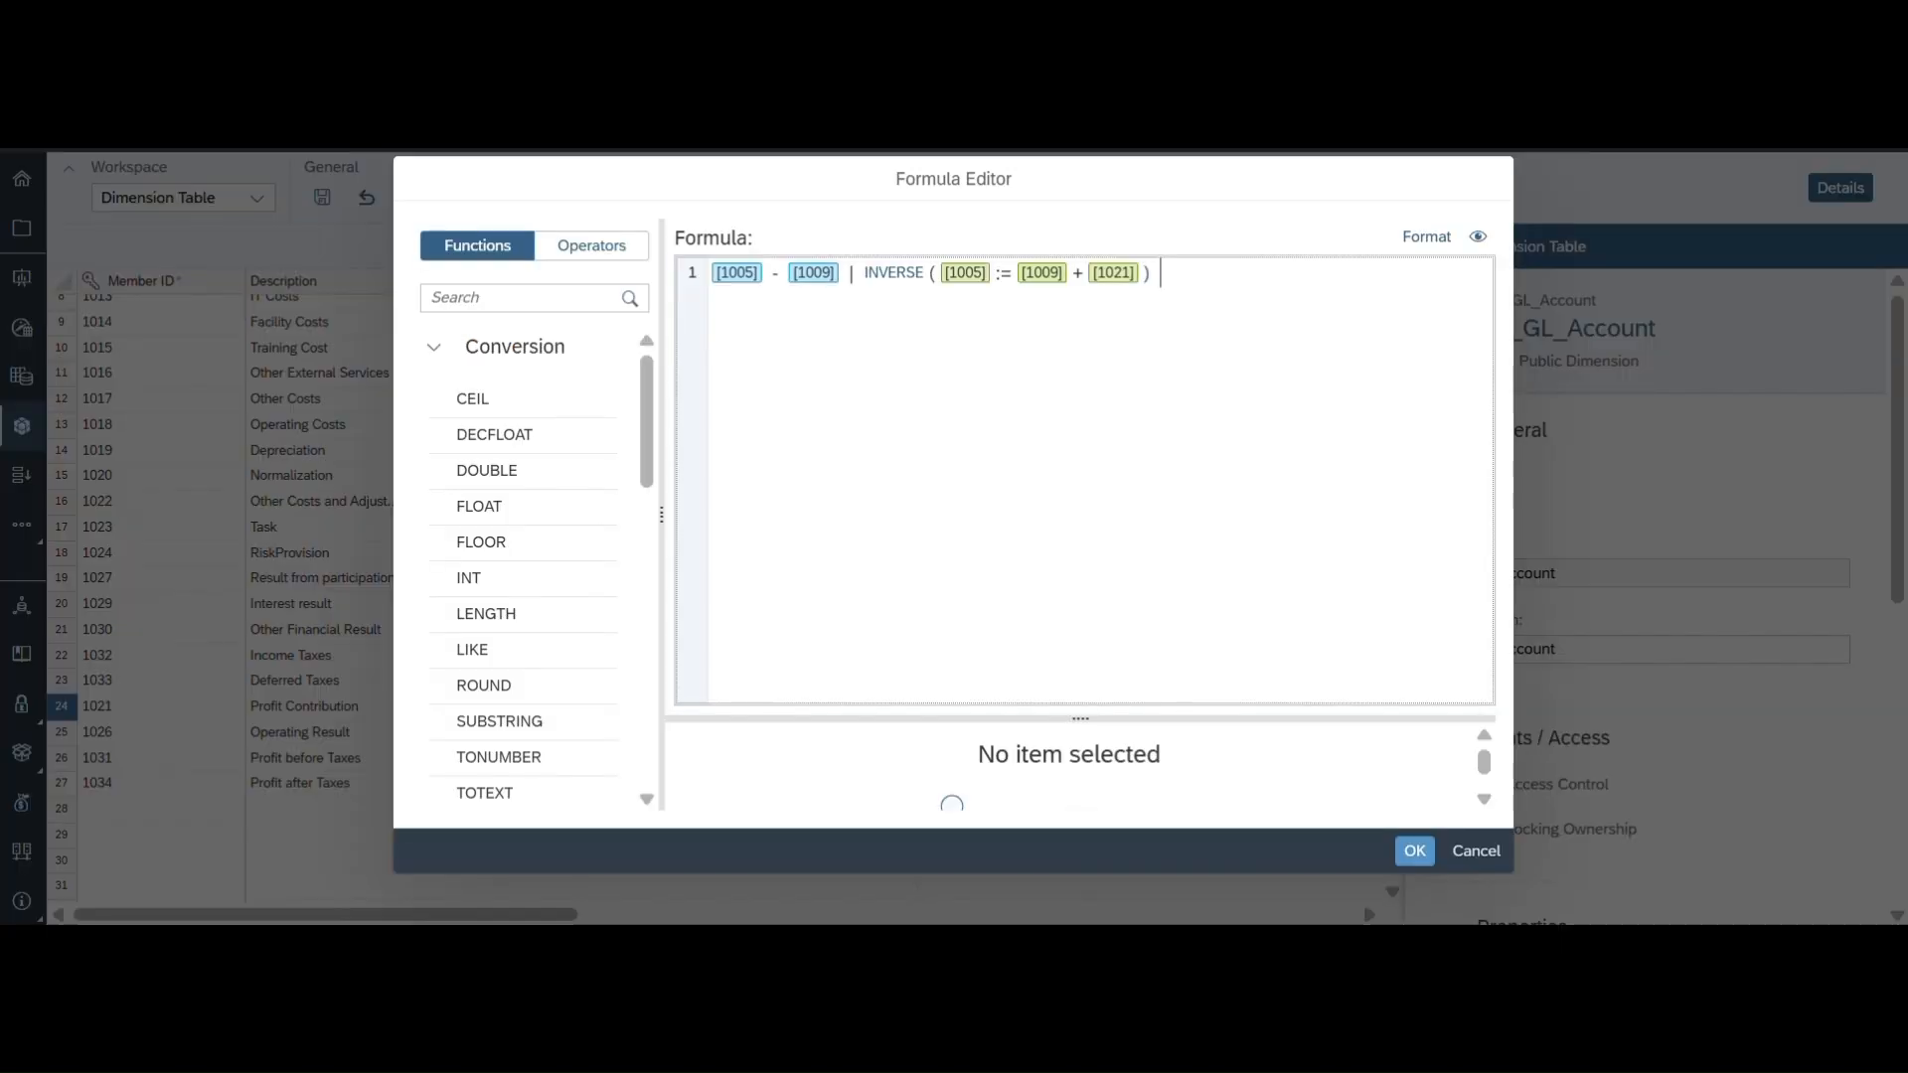
text(OR)
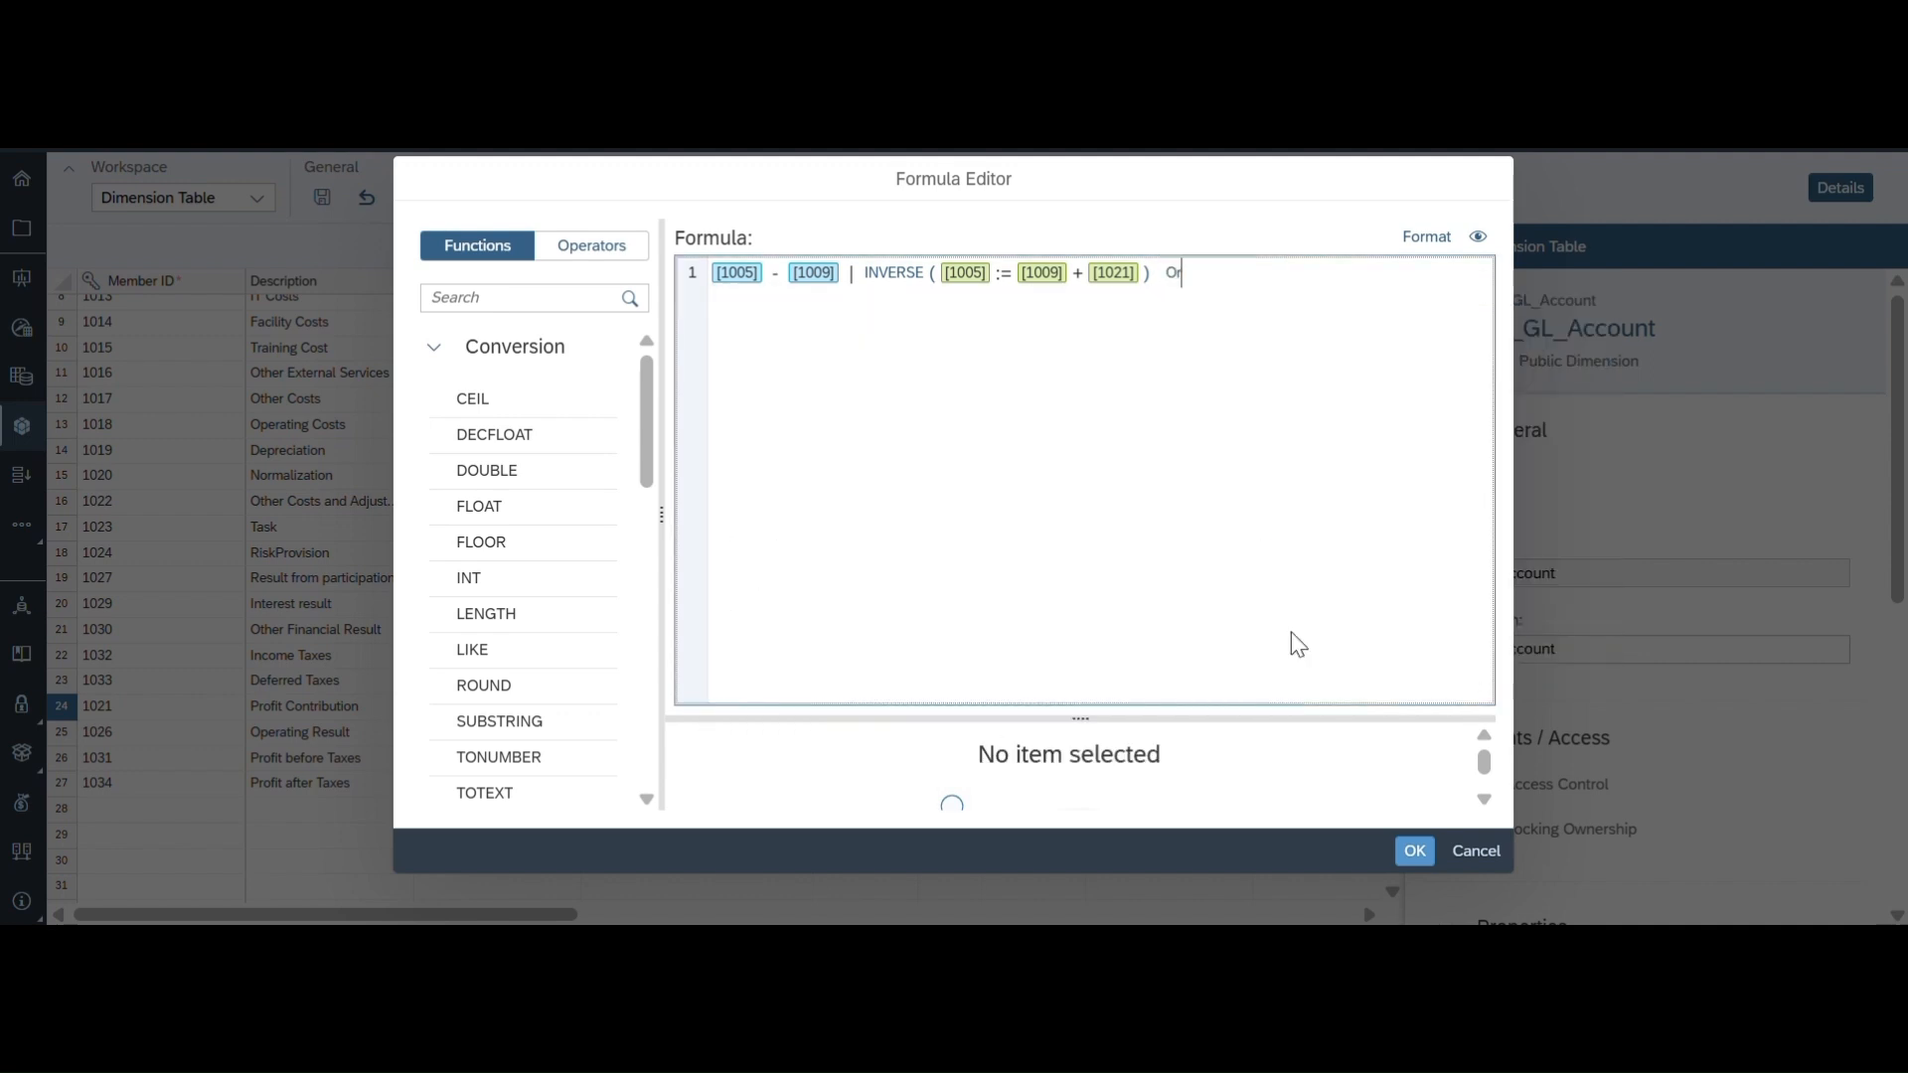
key(BackSpace)
text(R in)
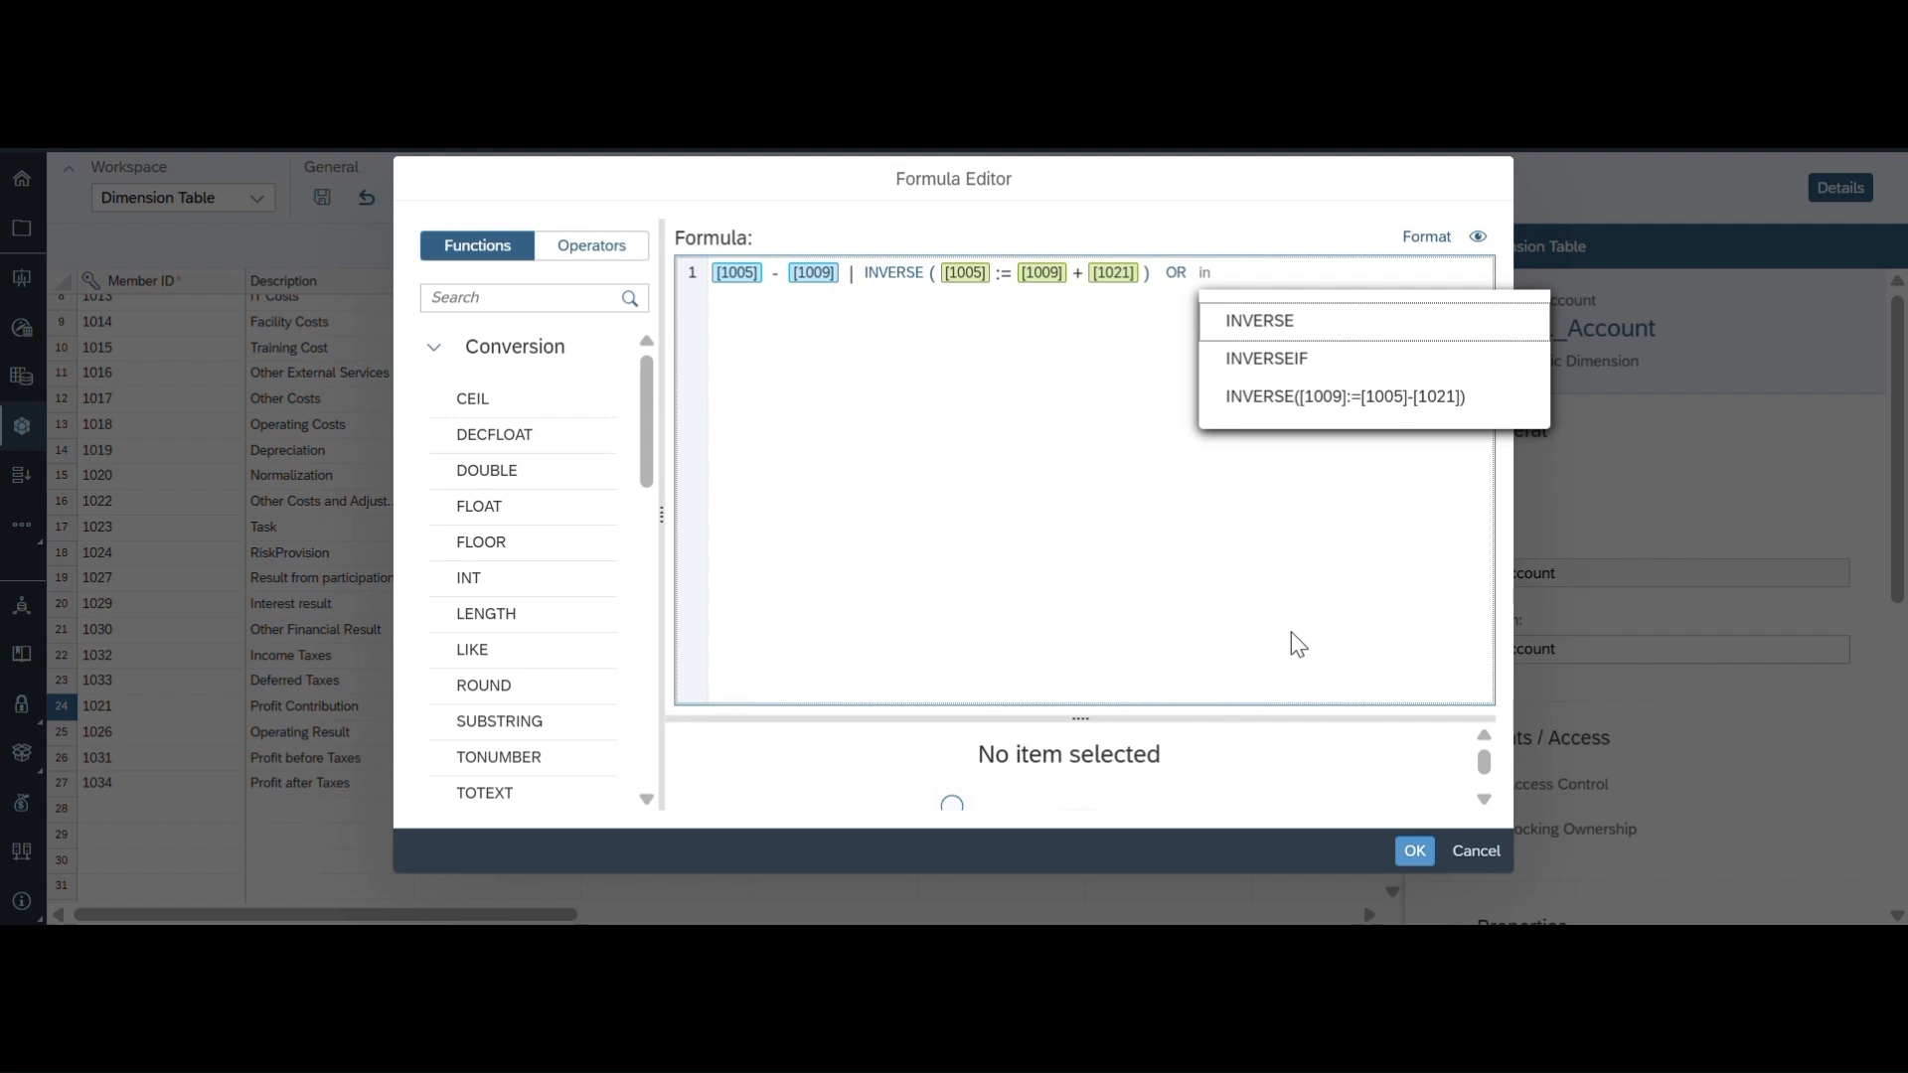
click(1320, 398)
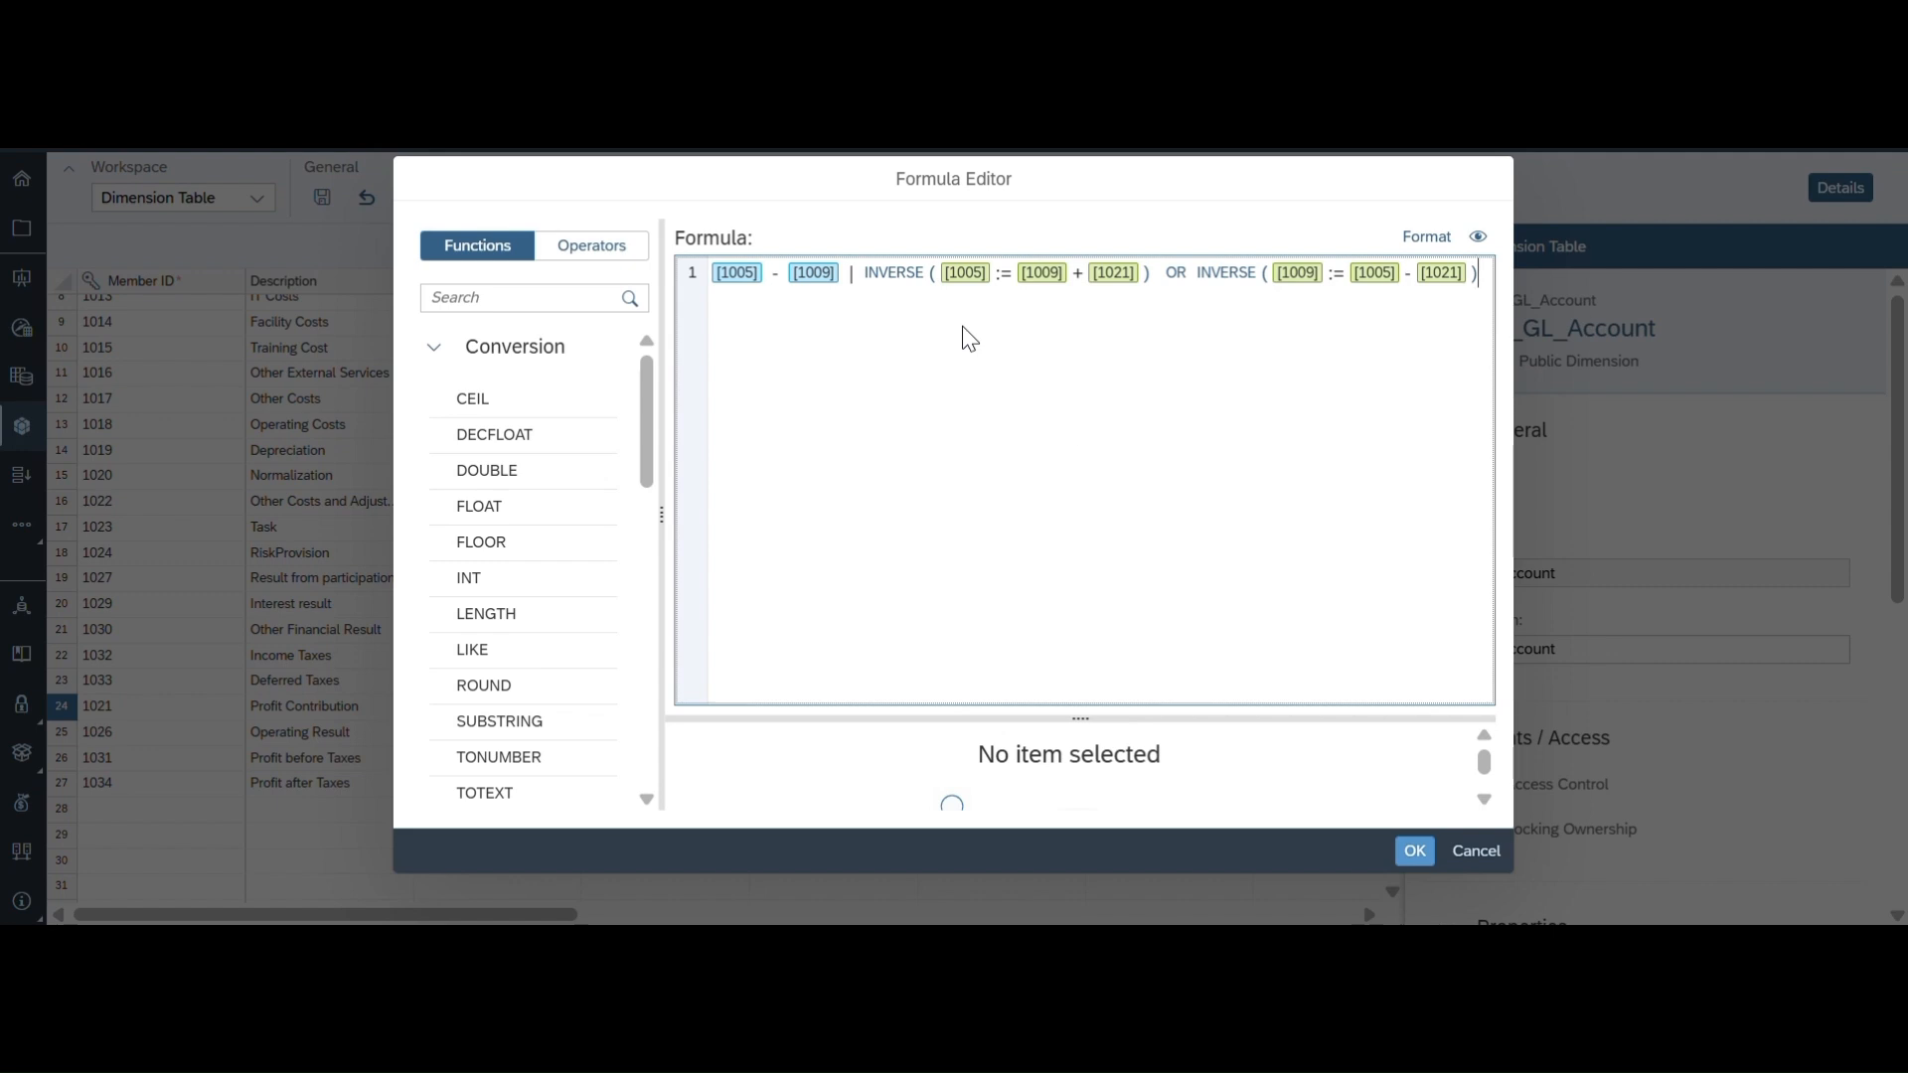
click(1414, 852)
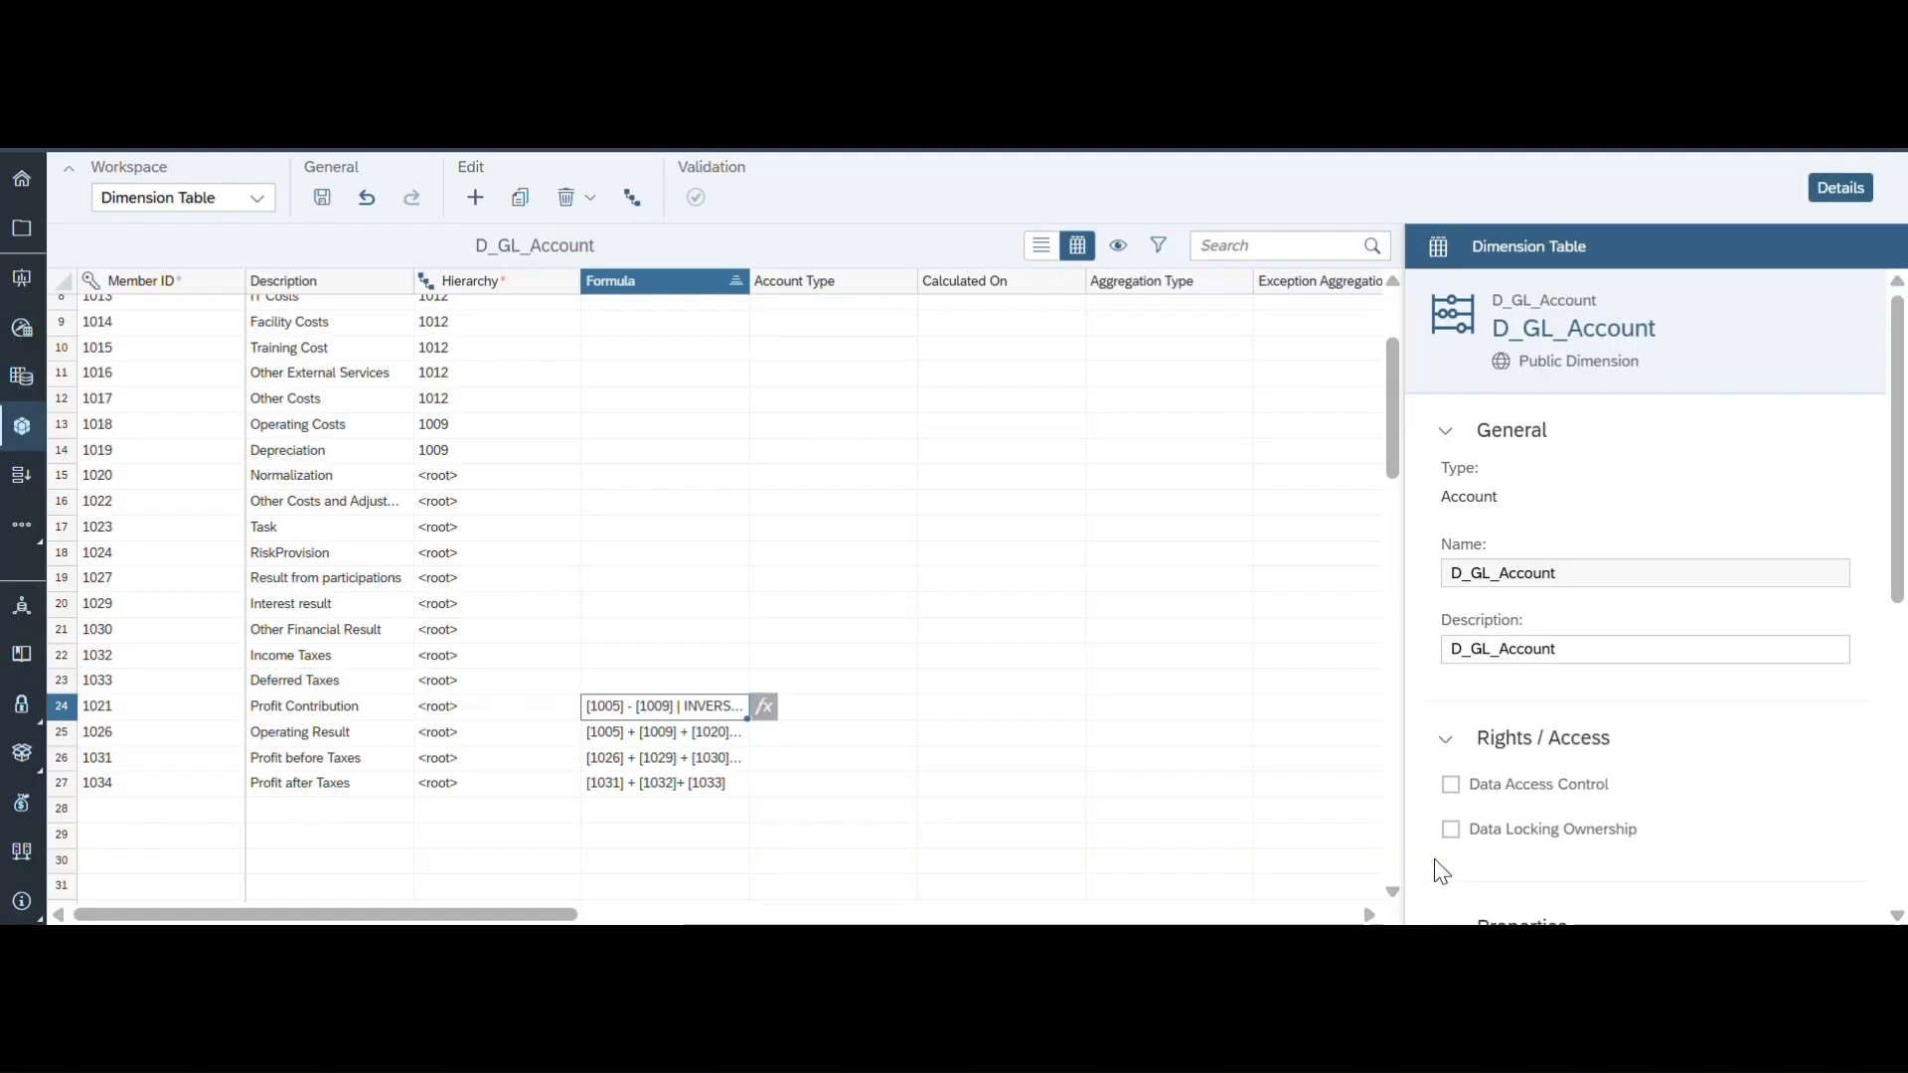
Step: Save the D_GL_Account dimension and refresh the data in the Lock Cells story
click(322, 197)
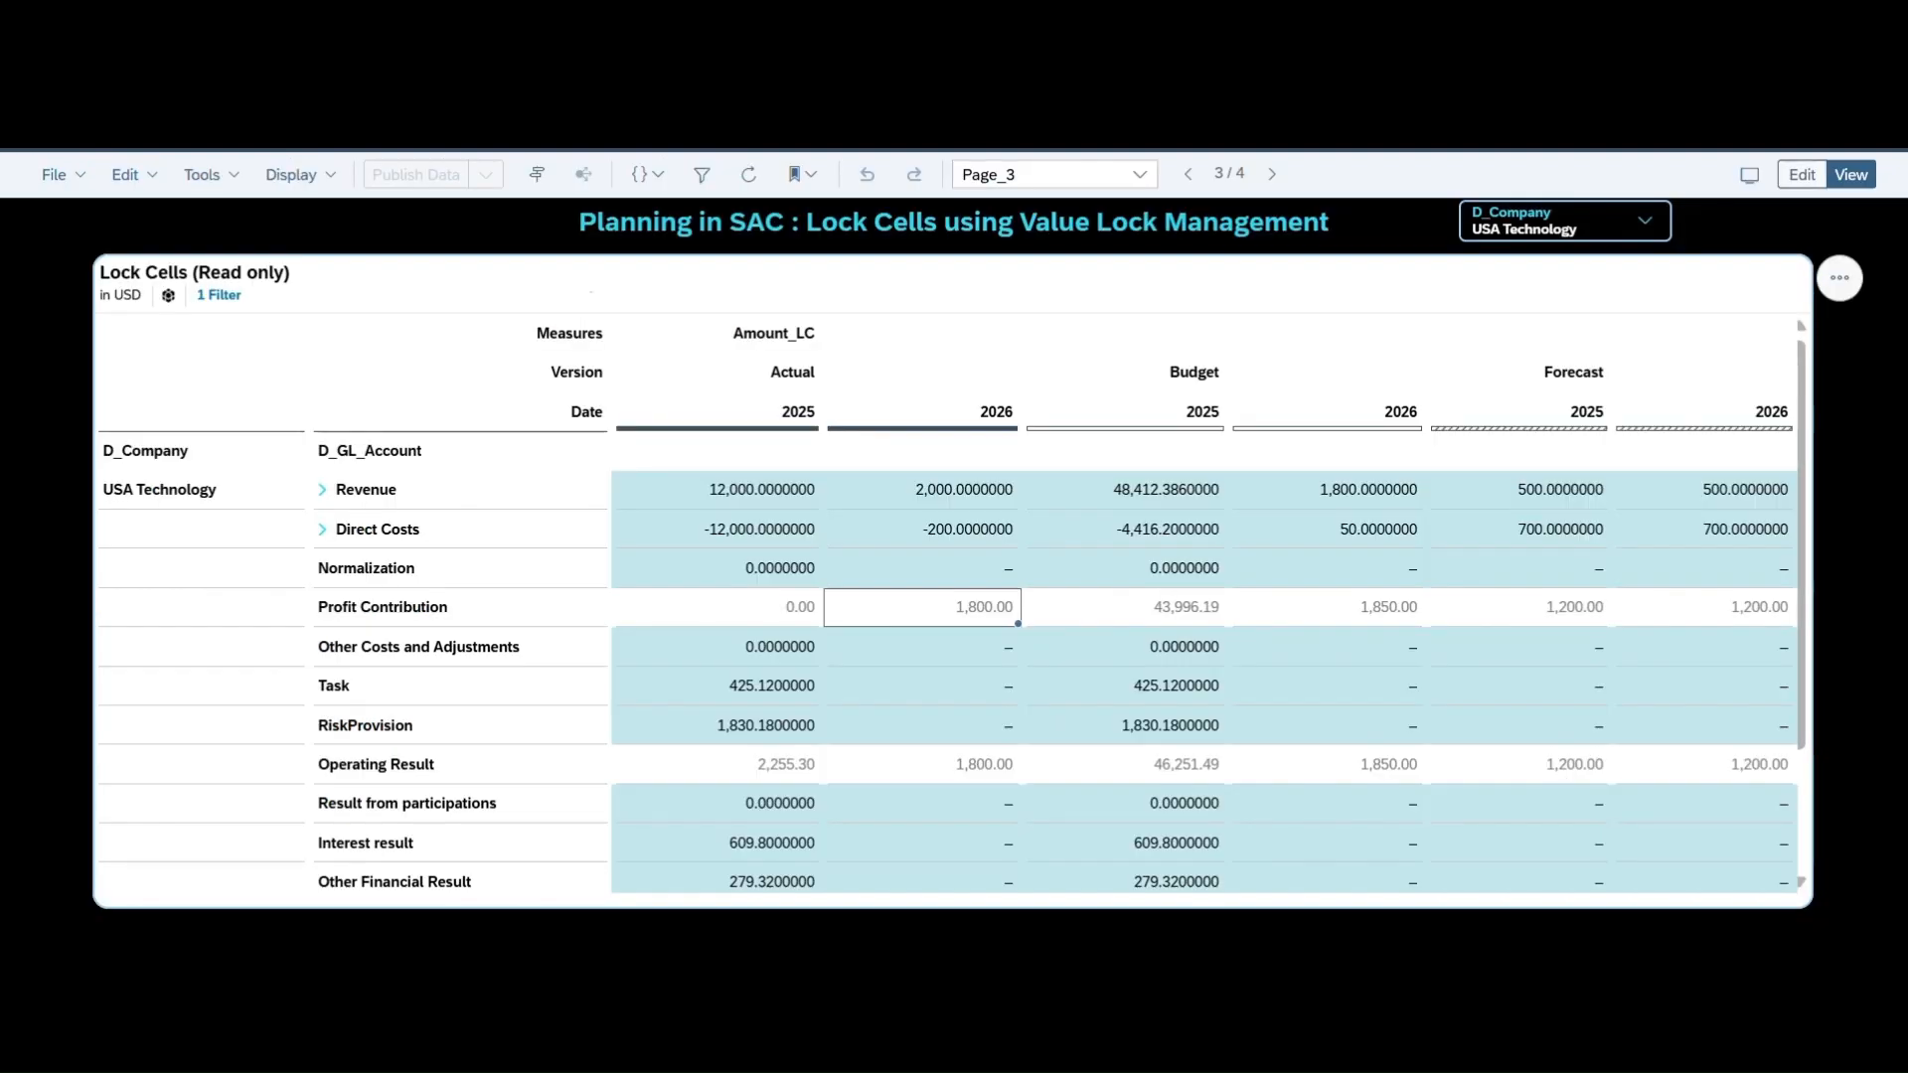
click(748, 177)
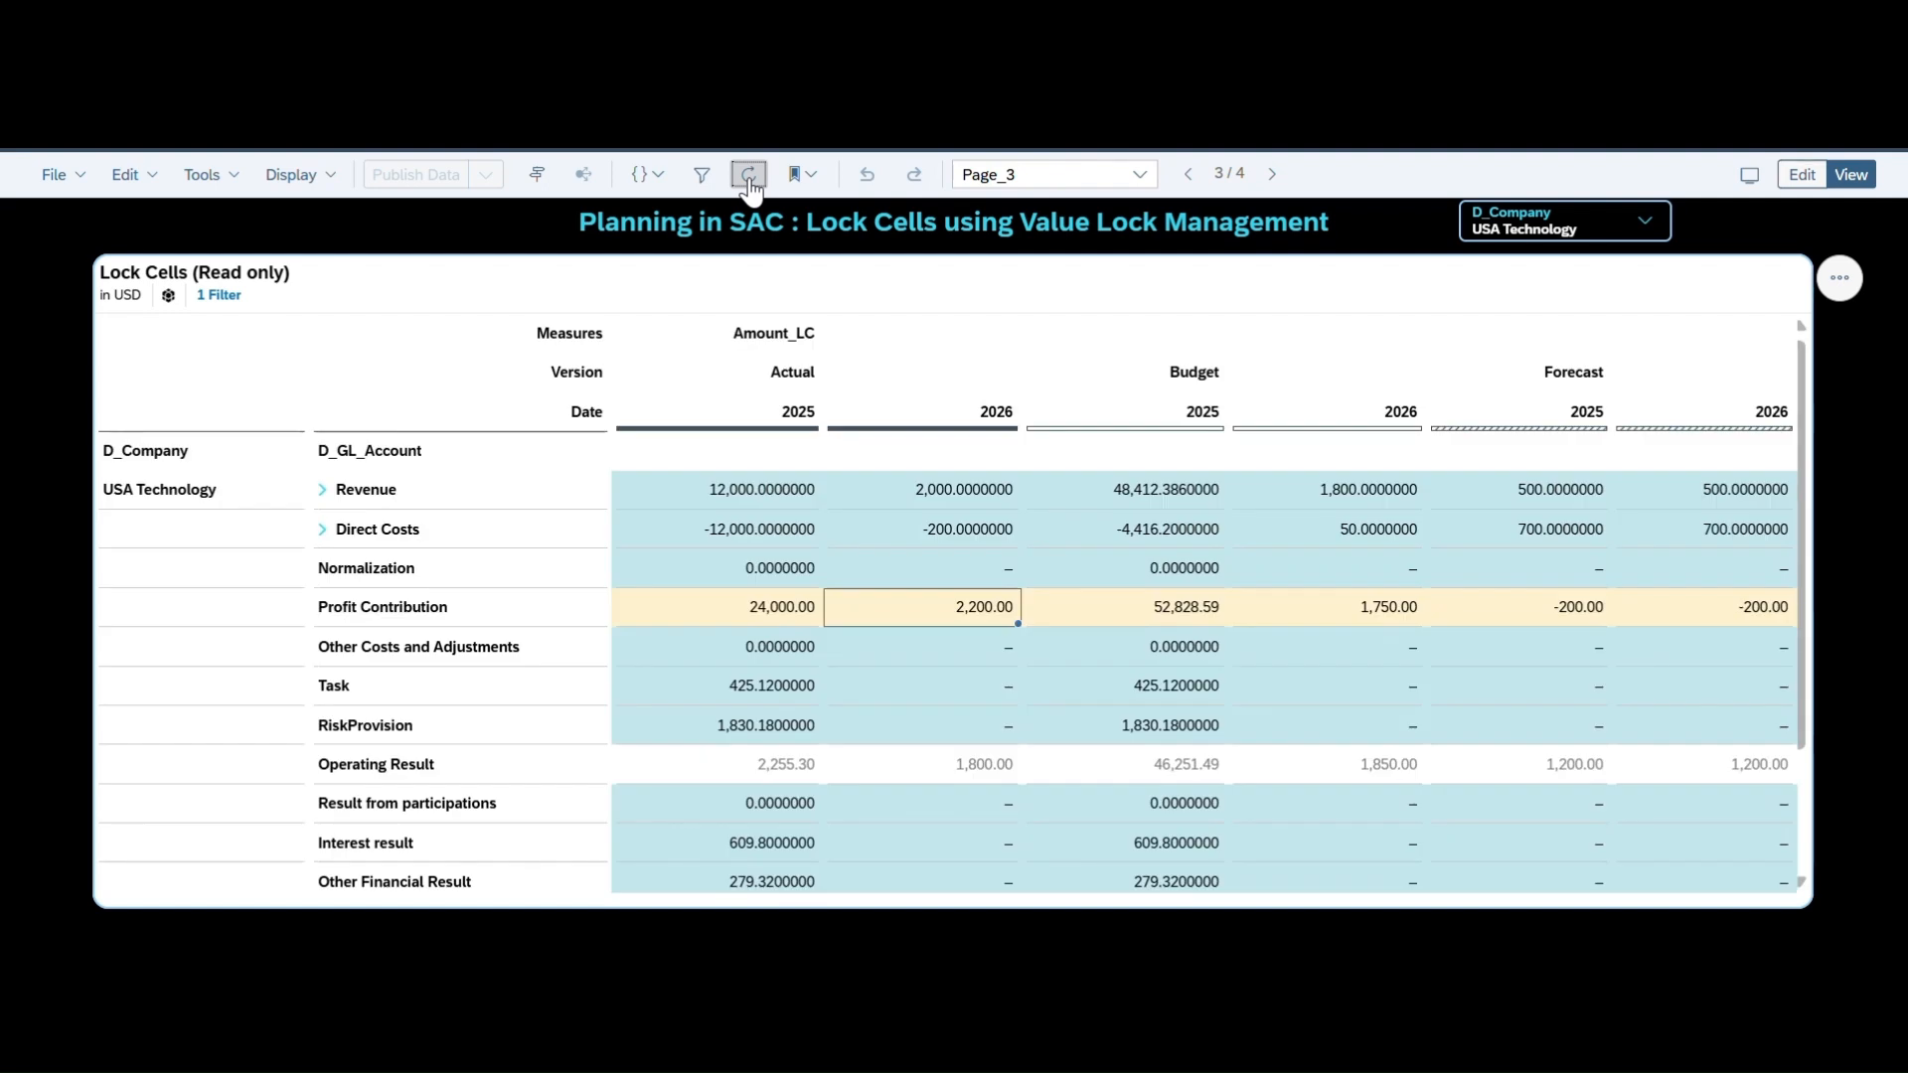
click(1452, 288)
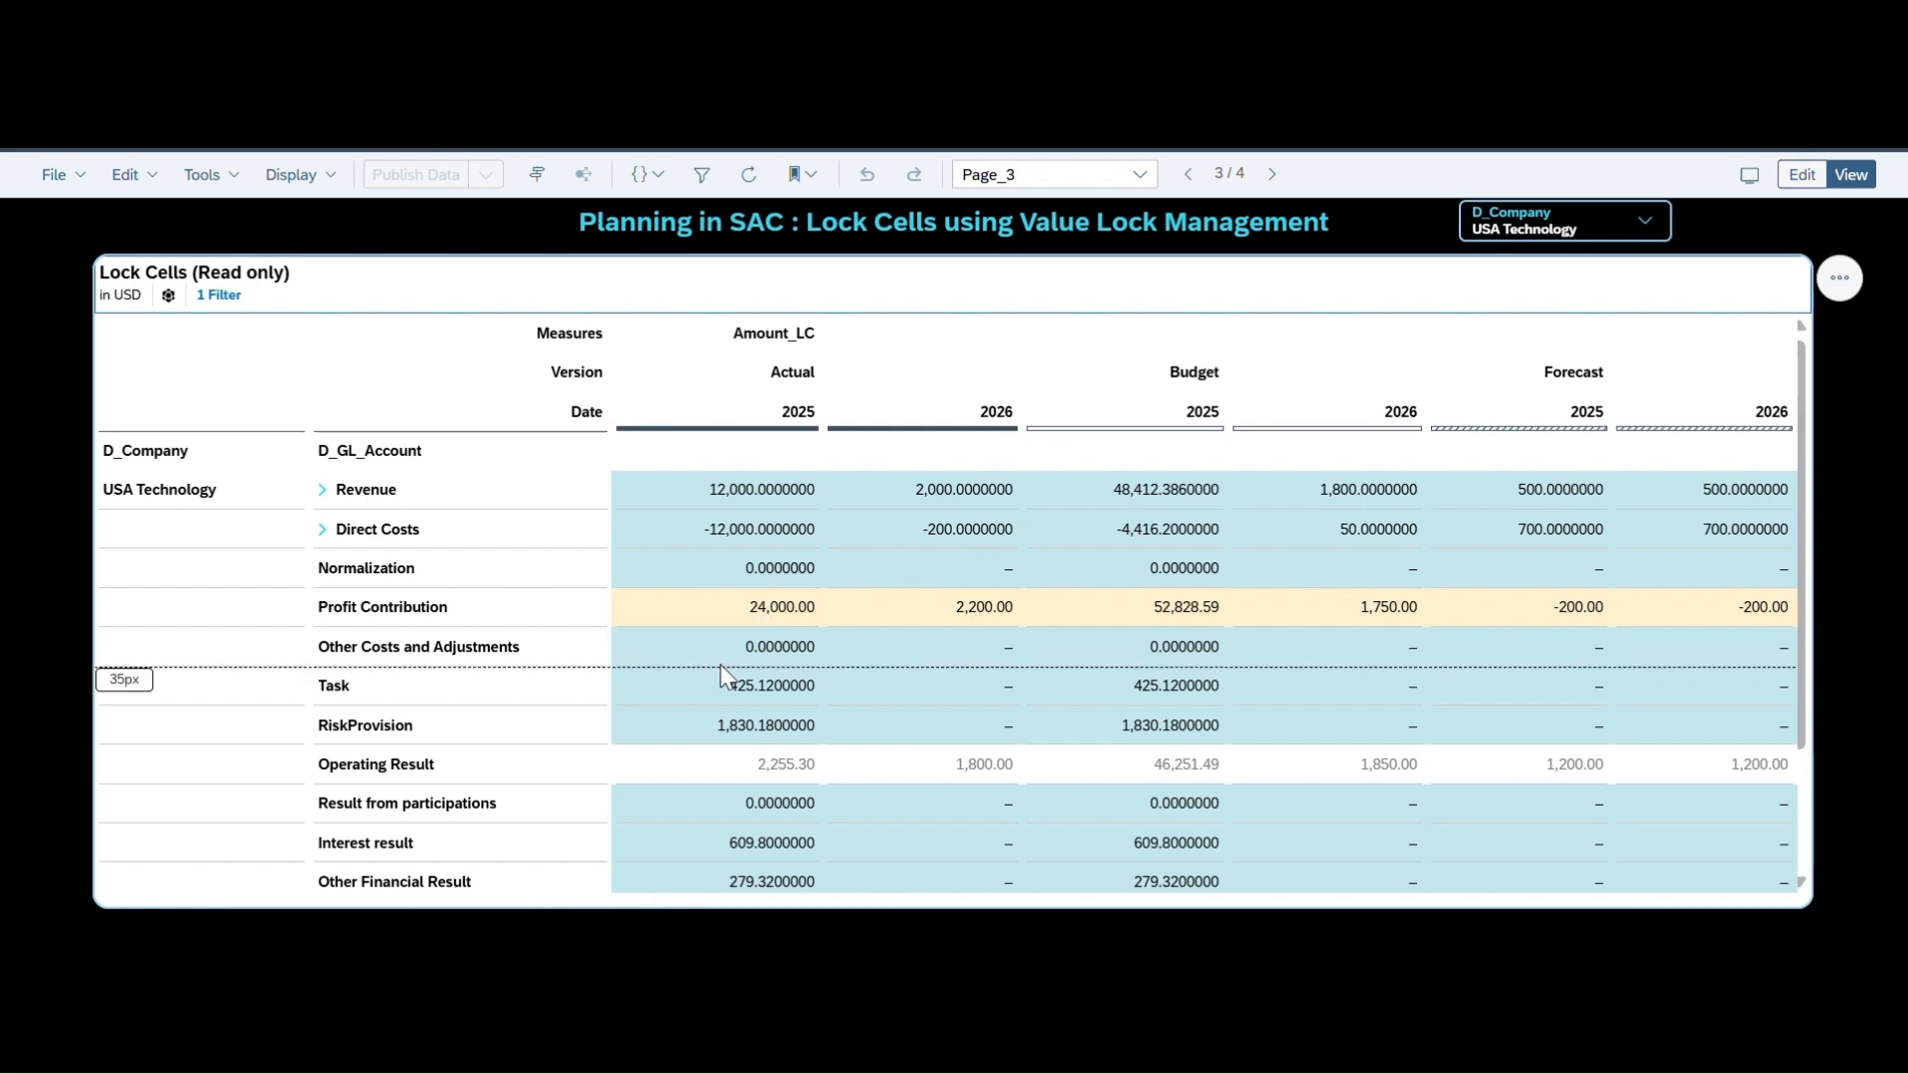
Step: Set the Actual 2025 Direct Costs of USA Technology to 12,000
click(761, 622)
double_click(759, 617)
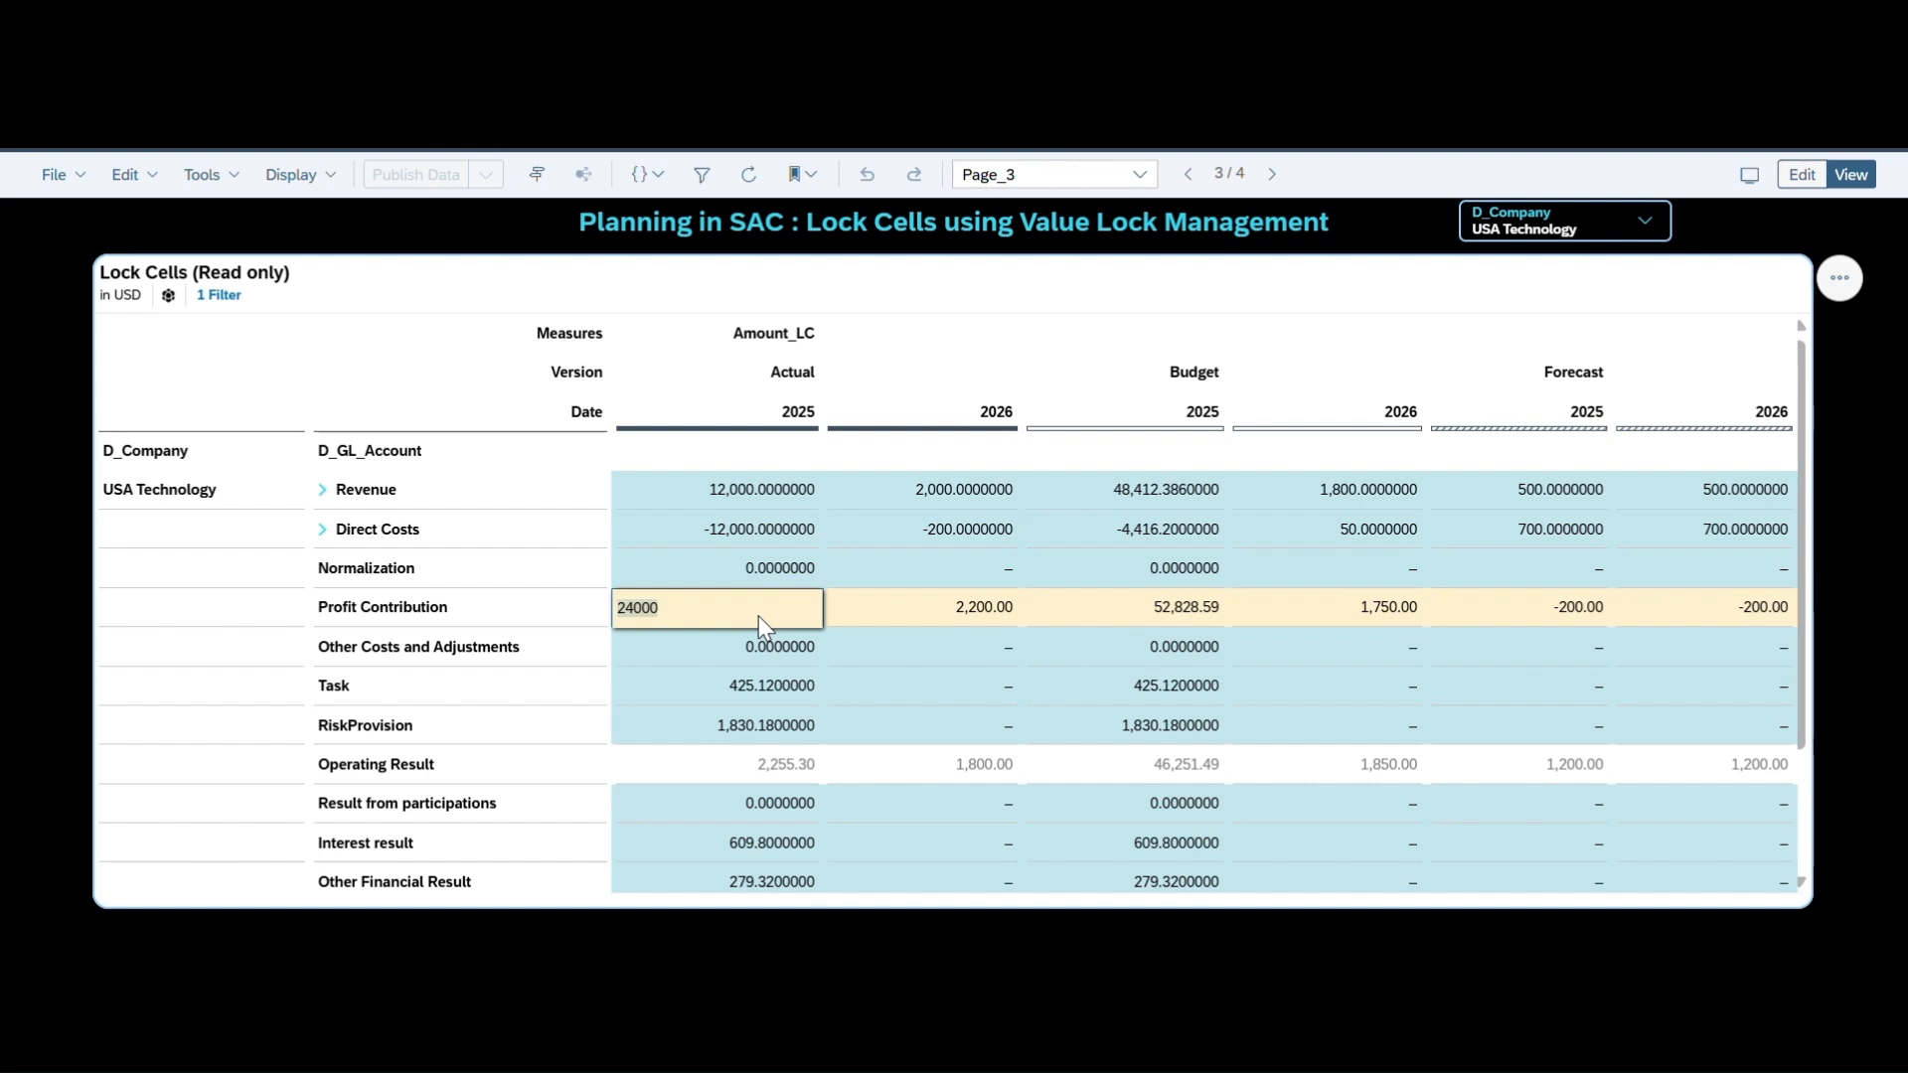
double_click(755, 520)
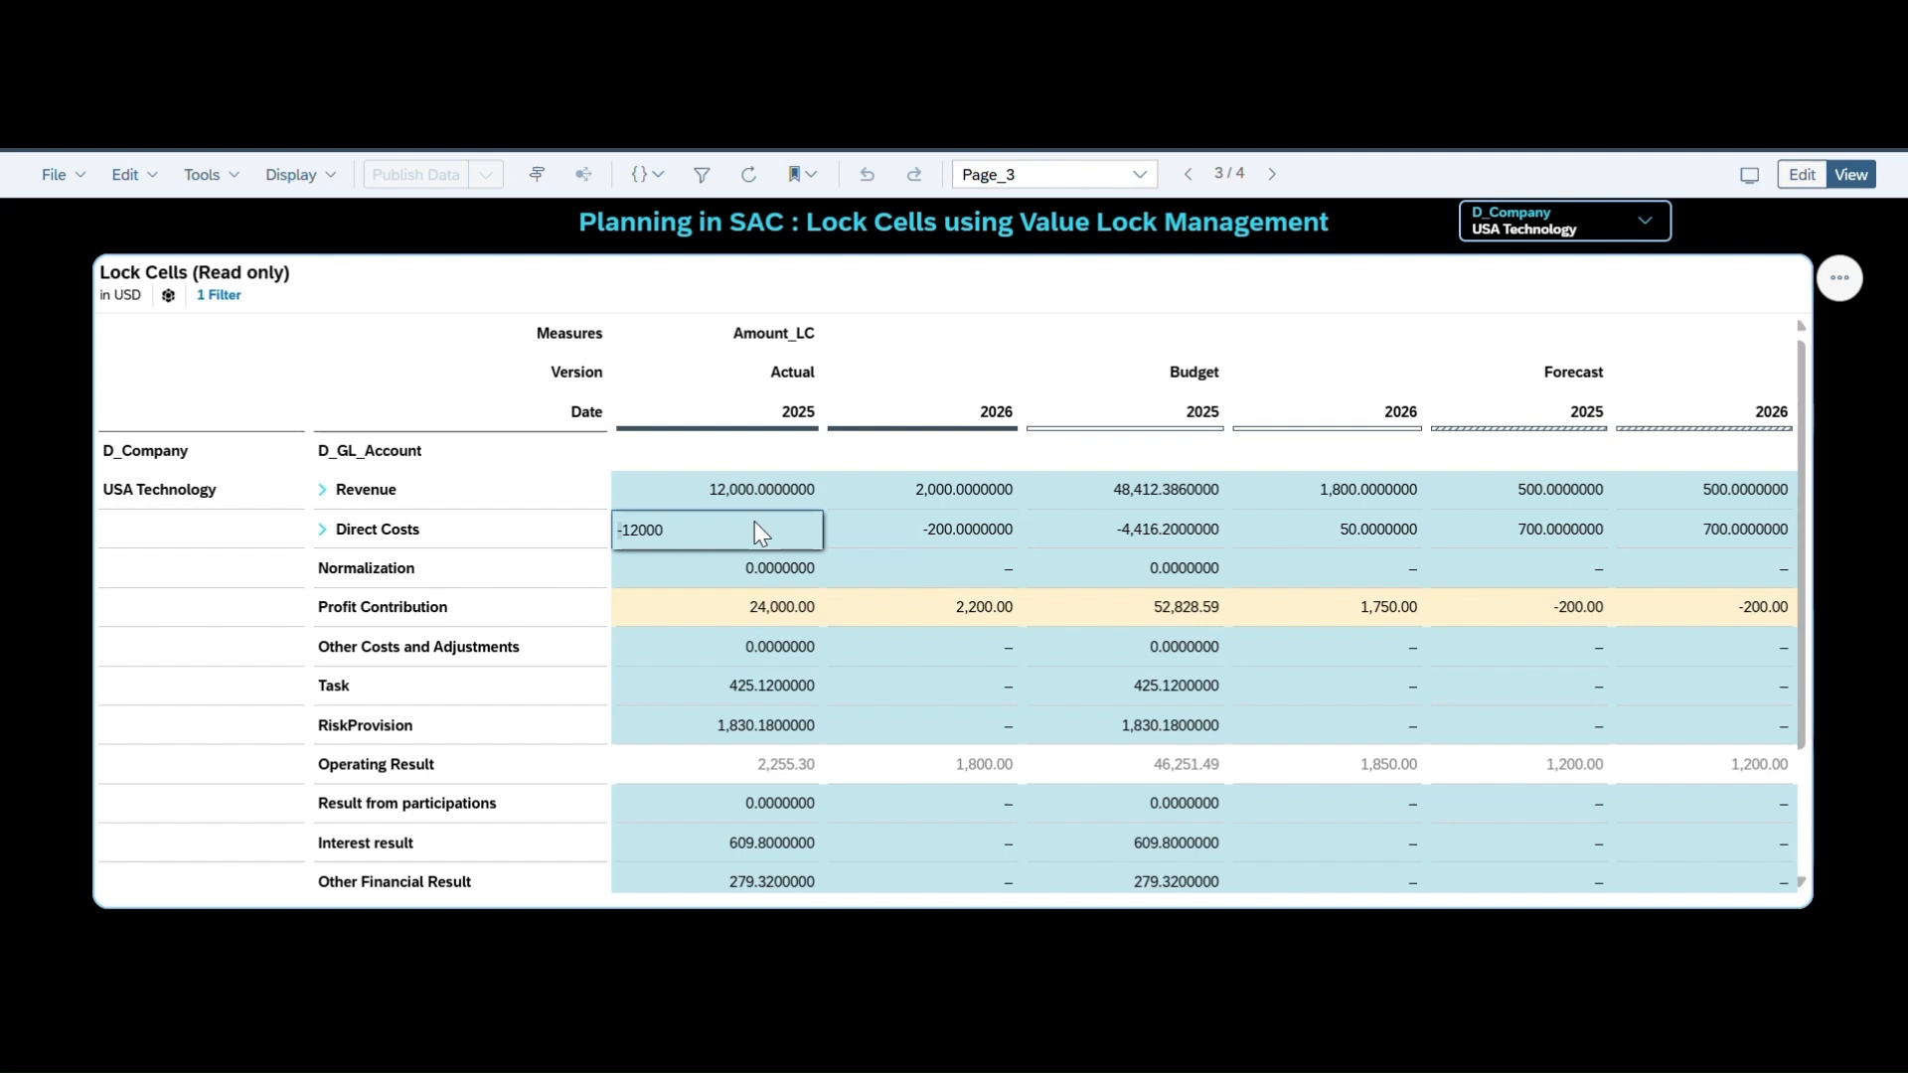
key(Delete)
key(Return)
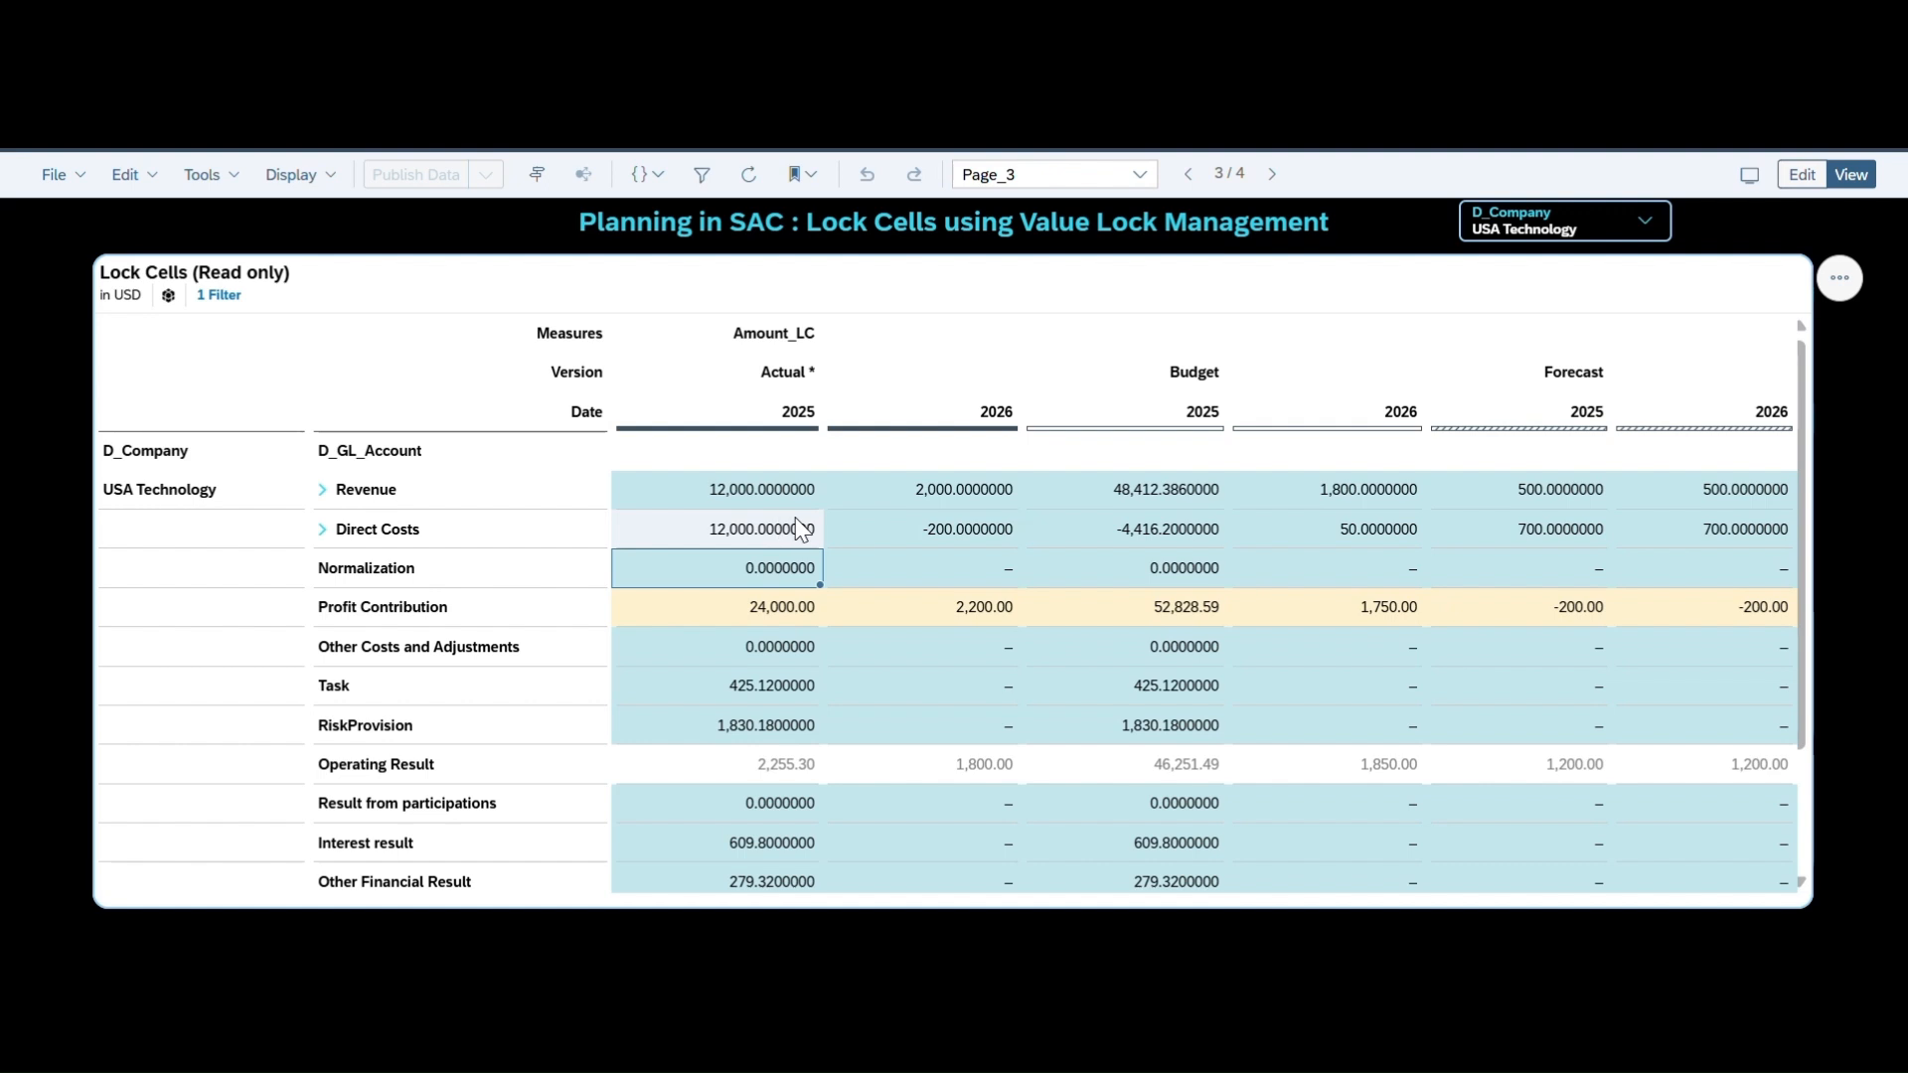
Step: Set the Actual 2026 Direct Costs to 1,800 and publish all data changes
click(987, 533)
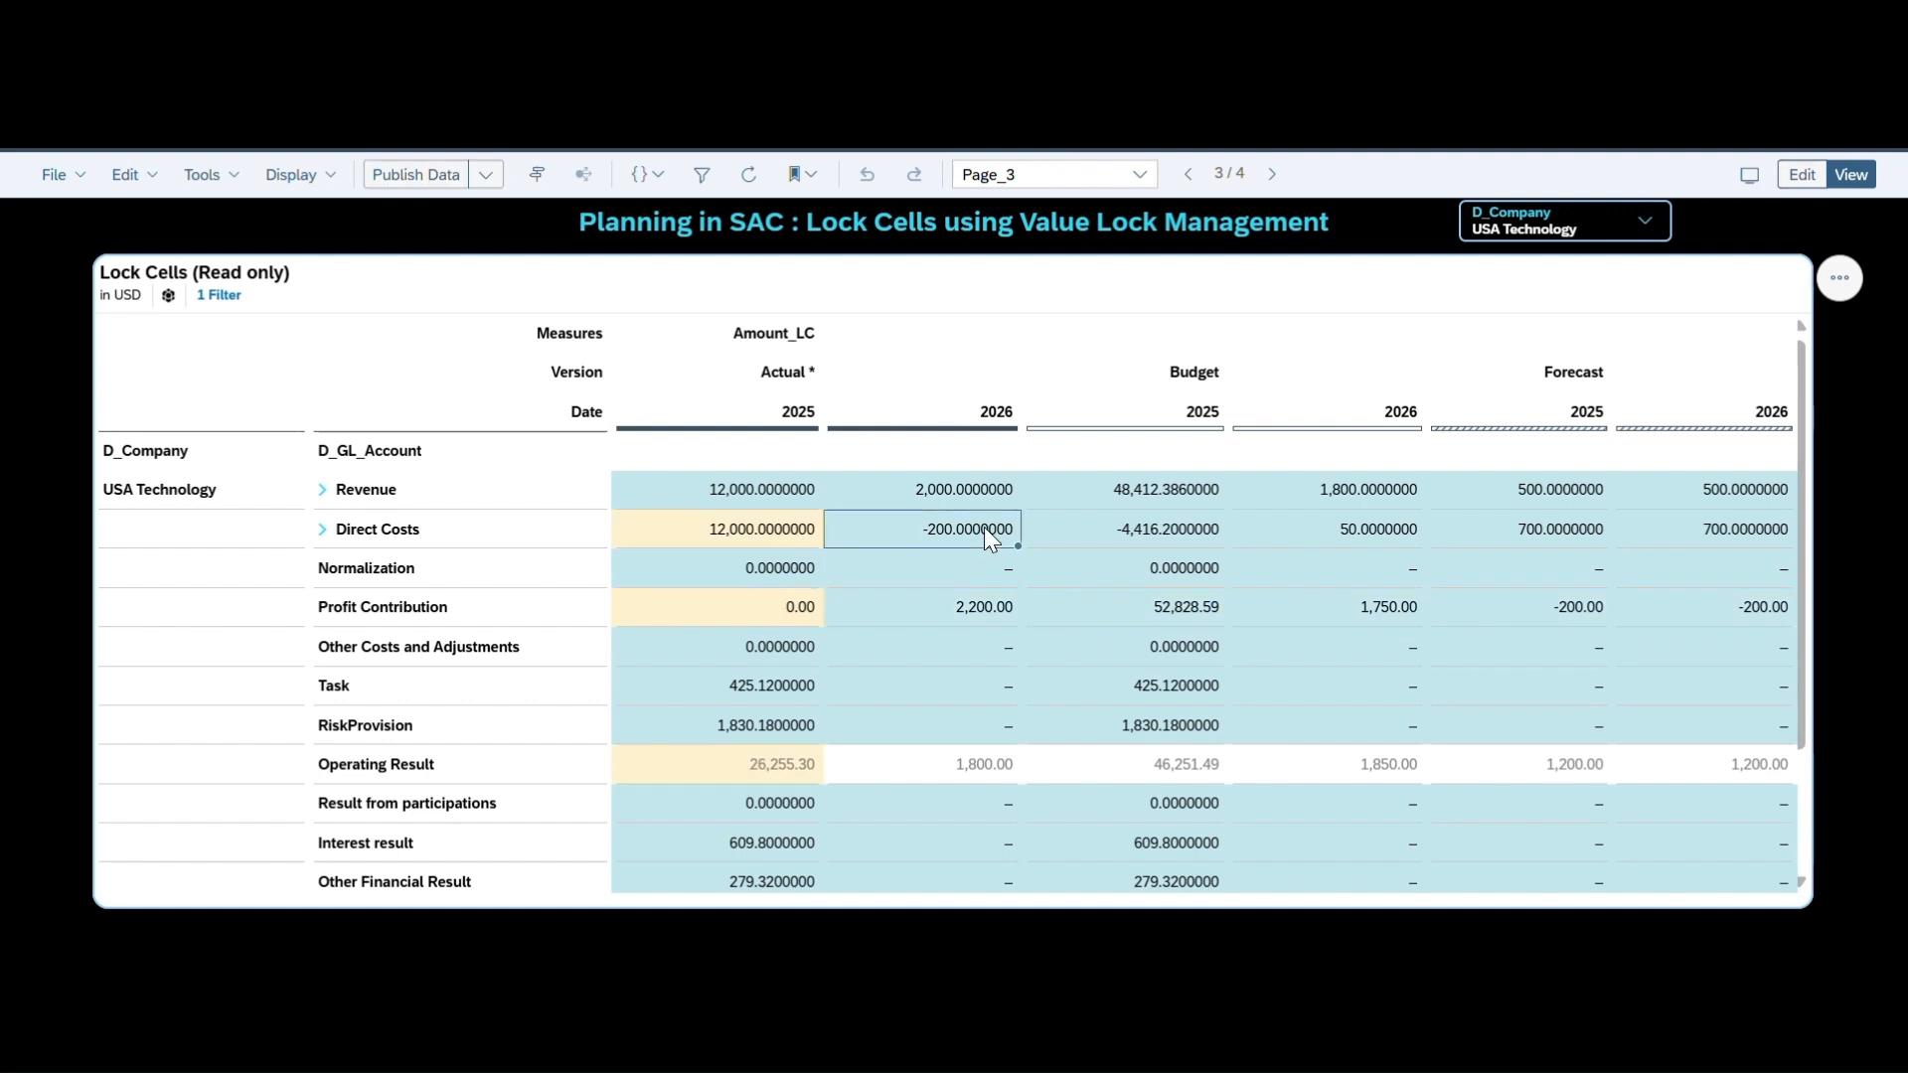
text(-20)
key(BackSpace)
key(BackSpace)
key(BackSpace)
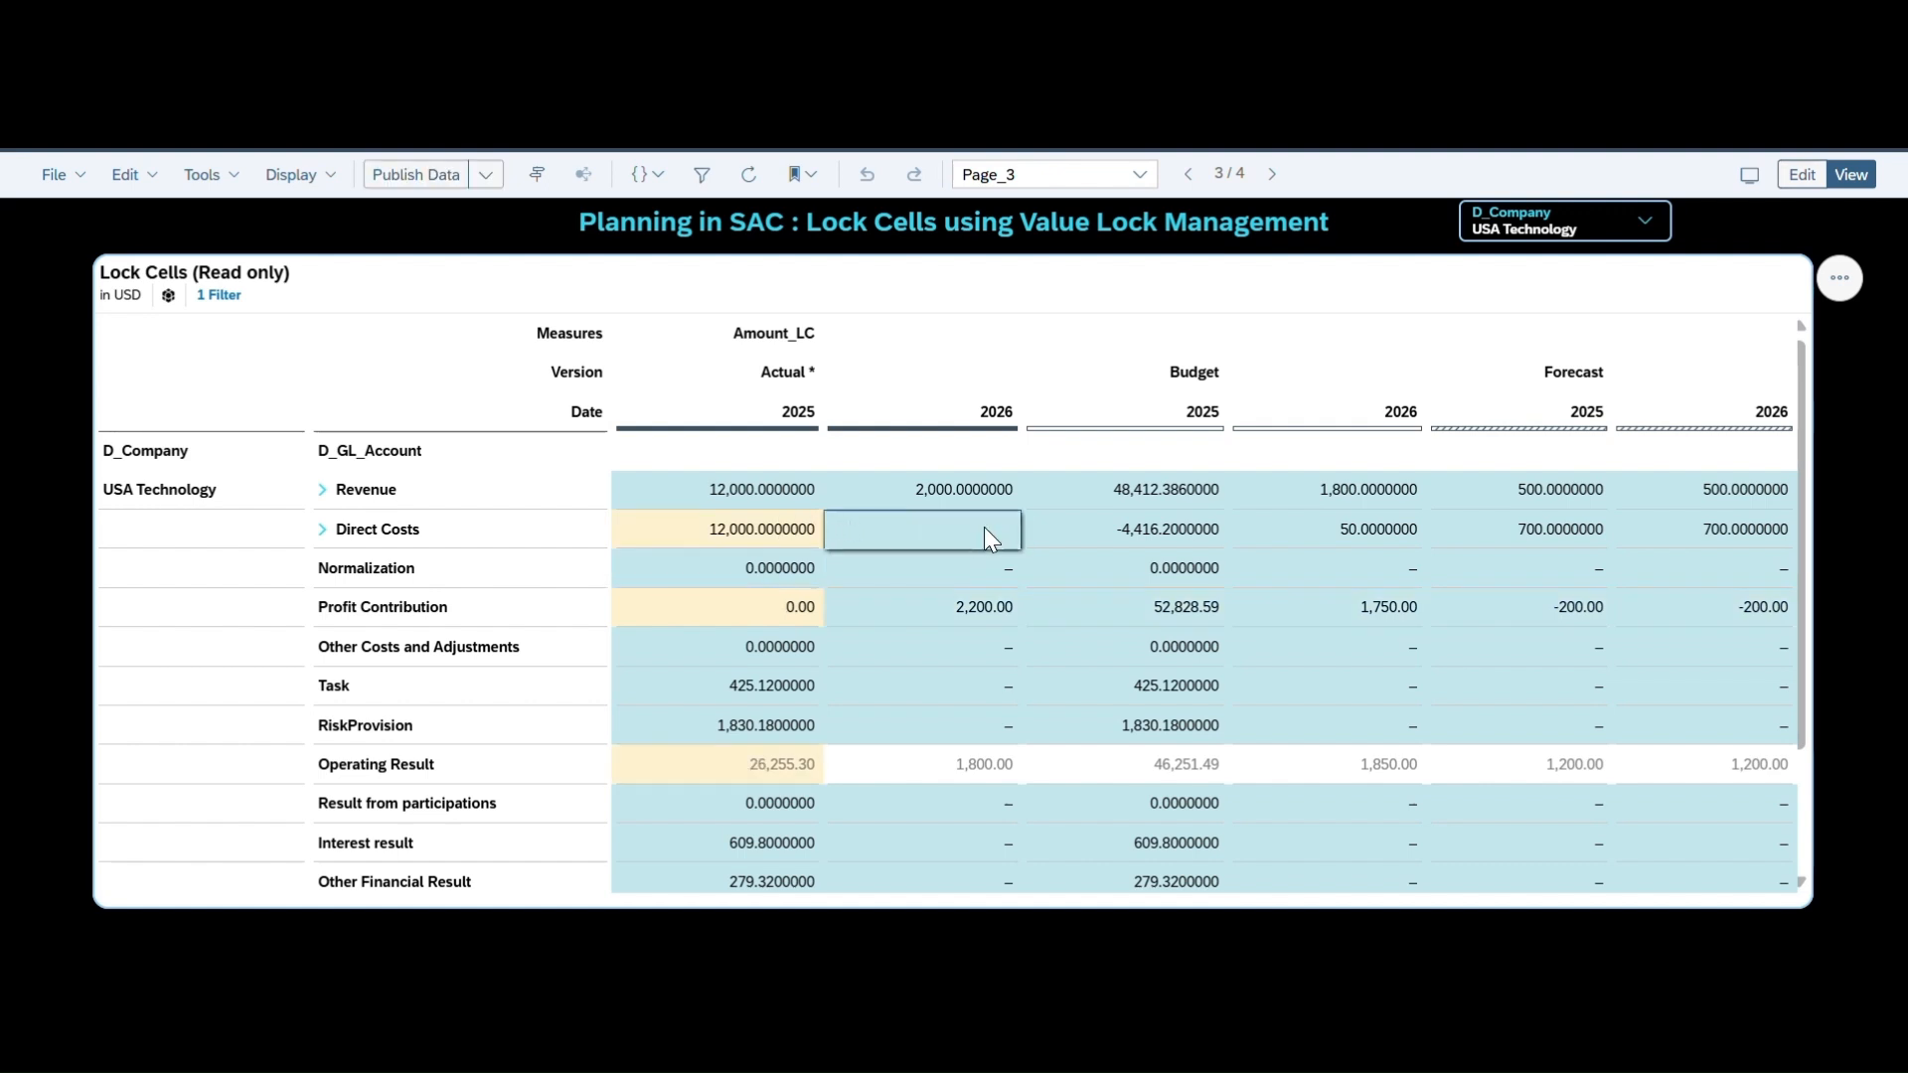
text(1,800)
key(Return)
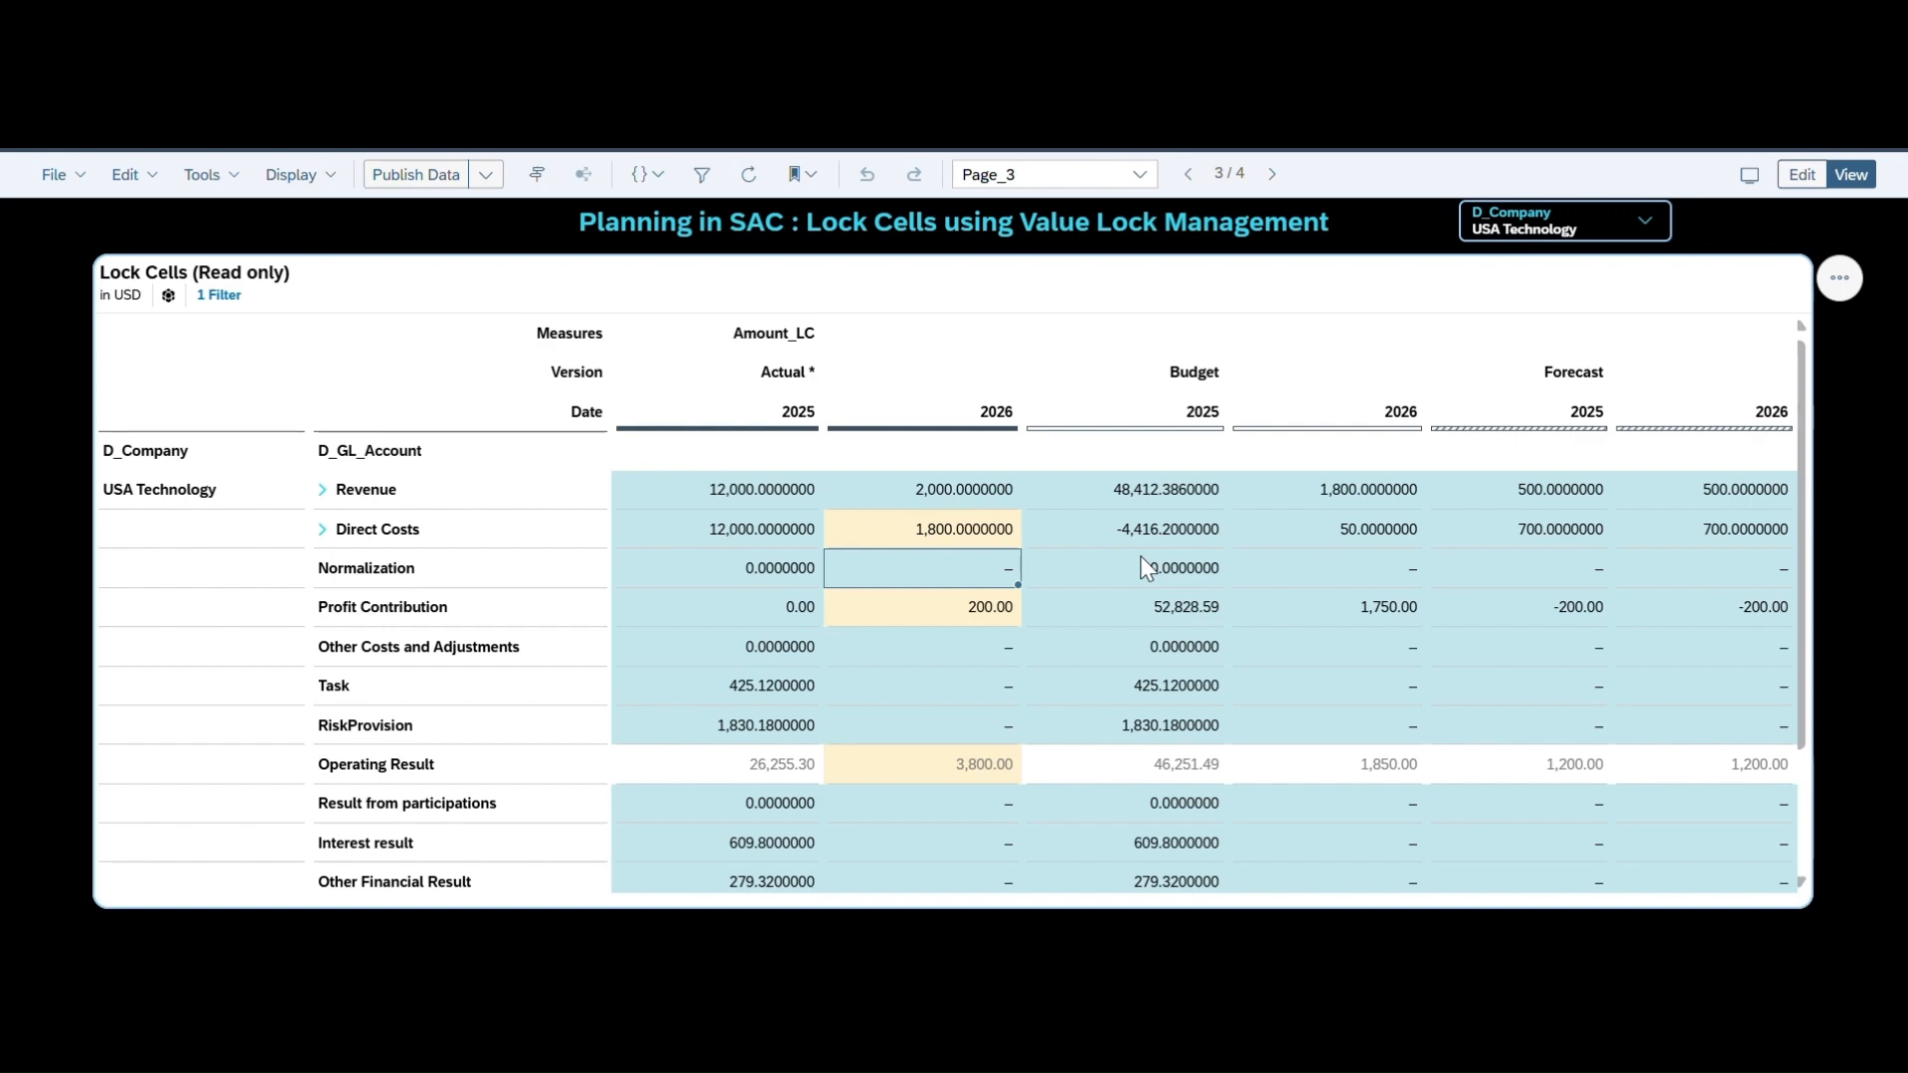
click(438, 177)
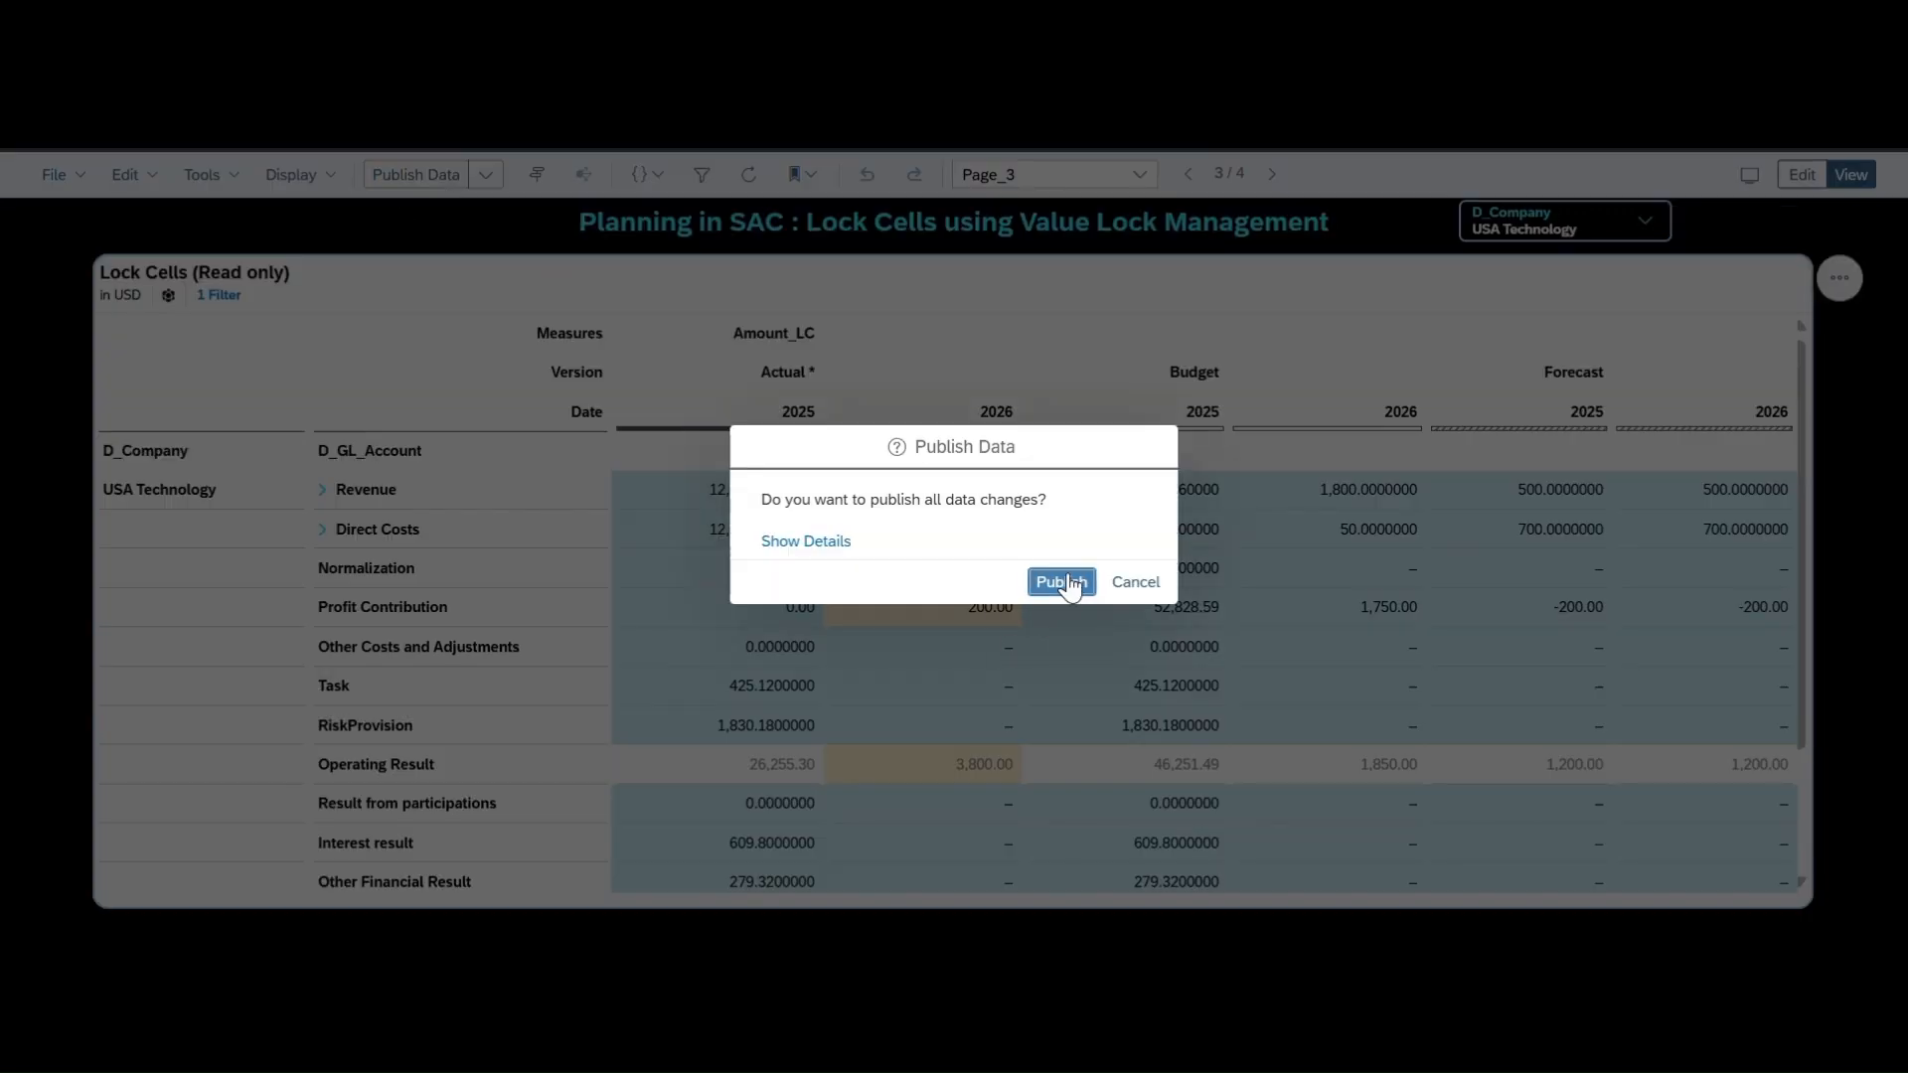
click(1061, 584)
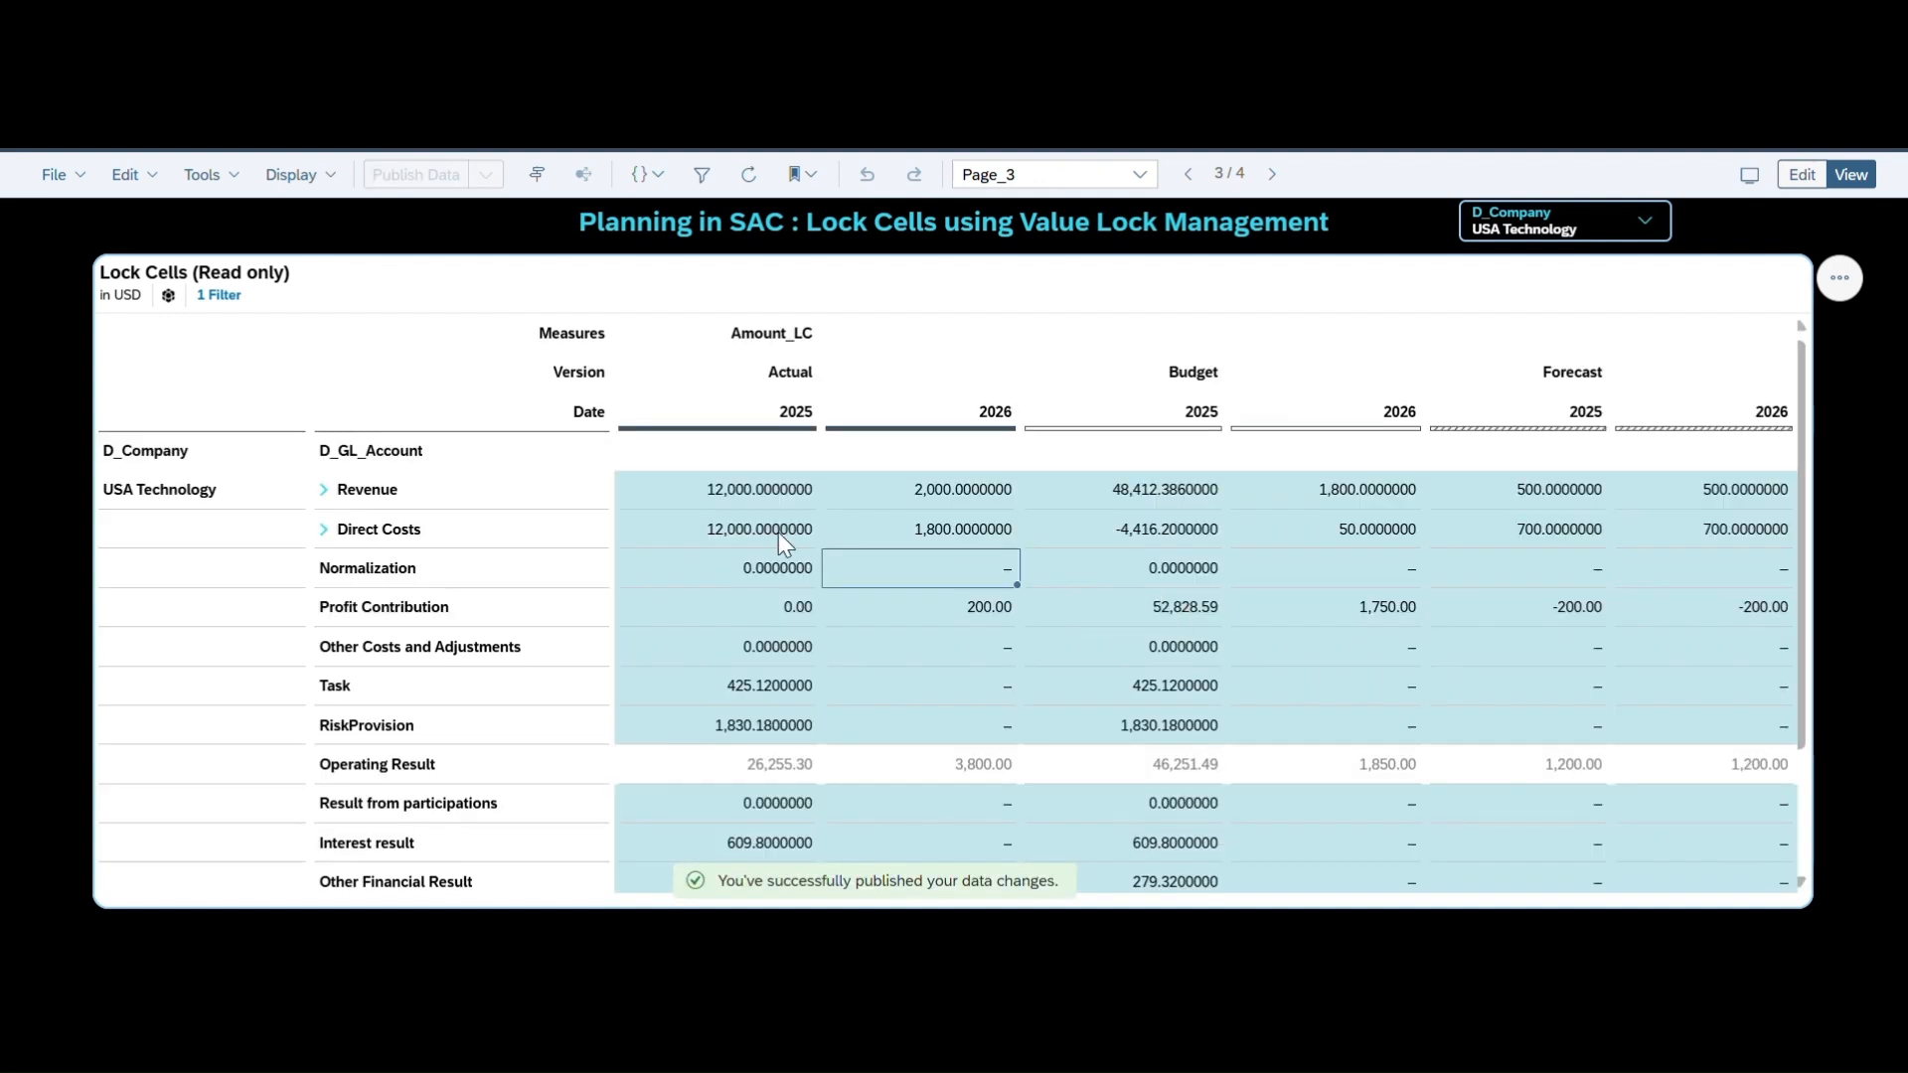
Step: Enter 10,000 as the Actual 2025 Profit Contribution to test the inverse formula
double_click(792, 608)
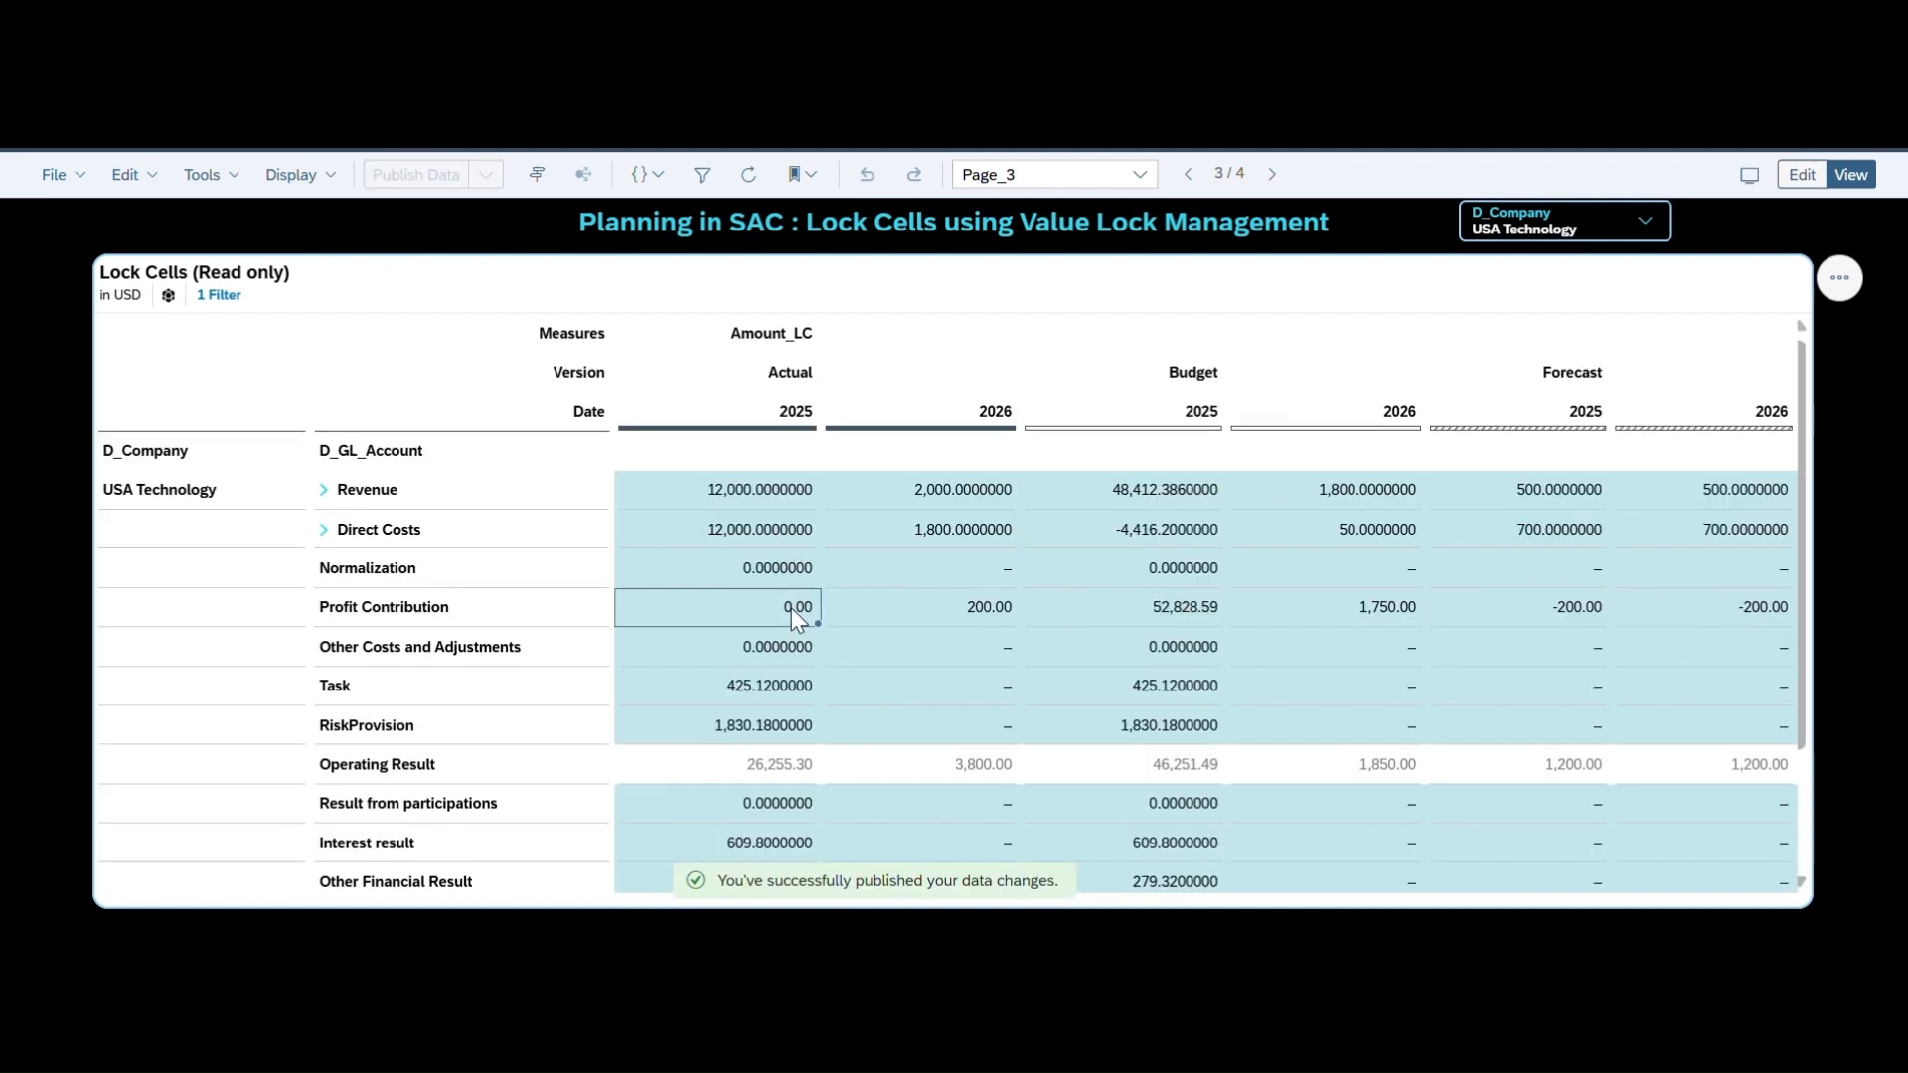
key(BackSpace)
text(10,000)
key(Return)
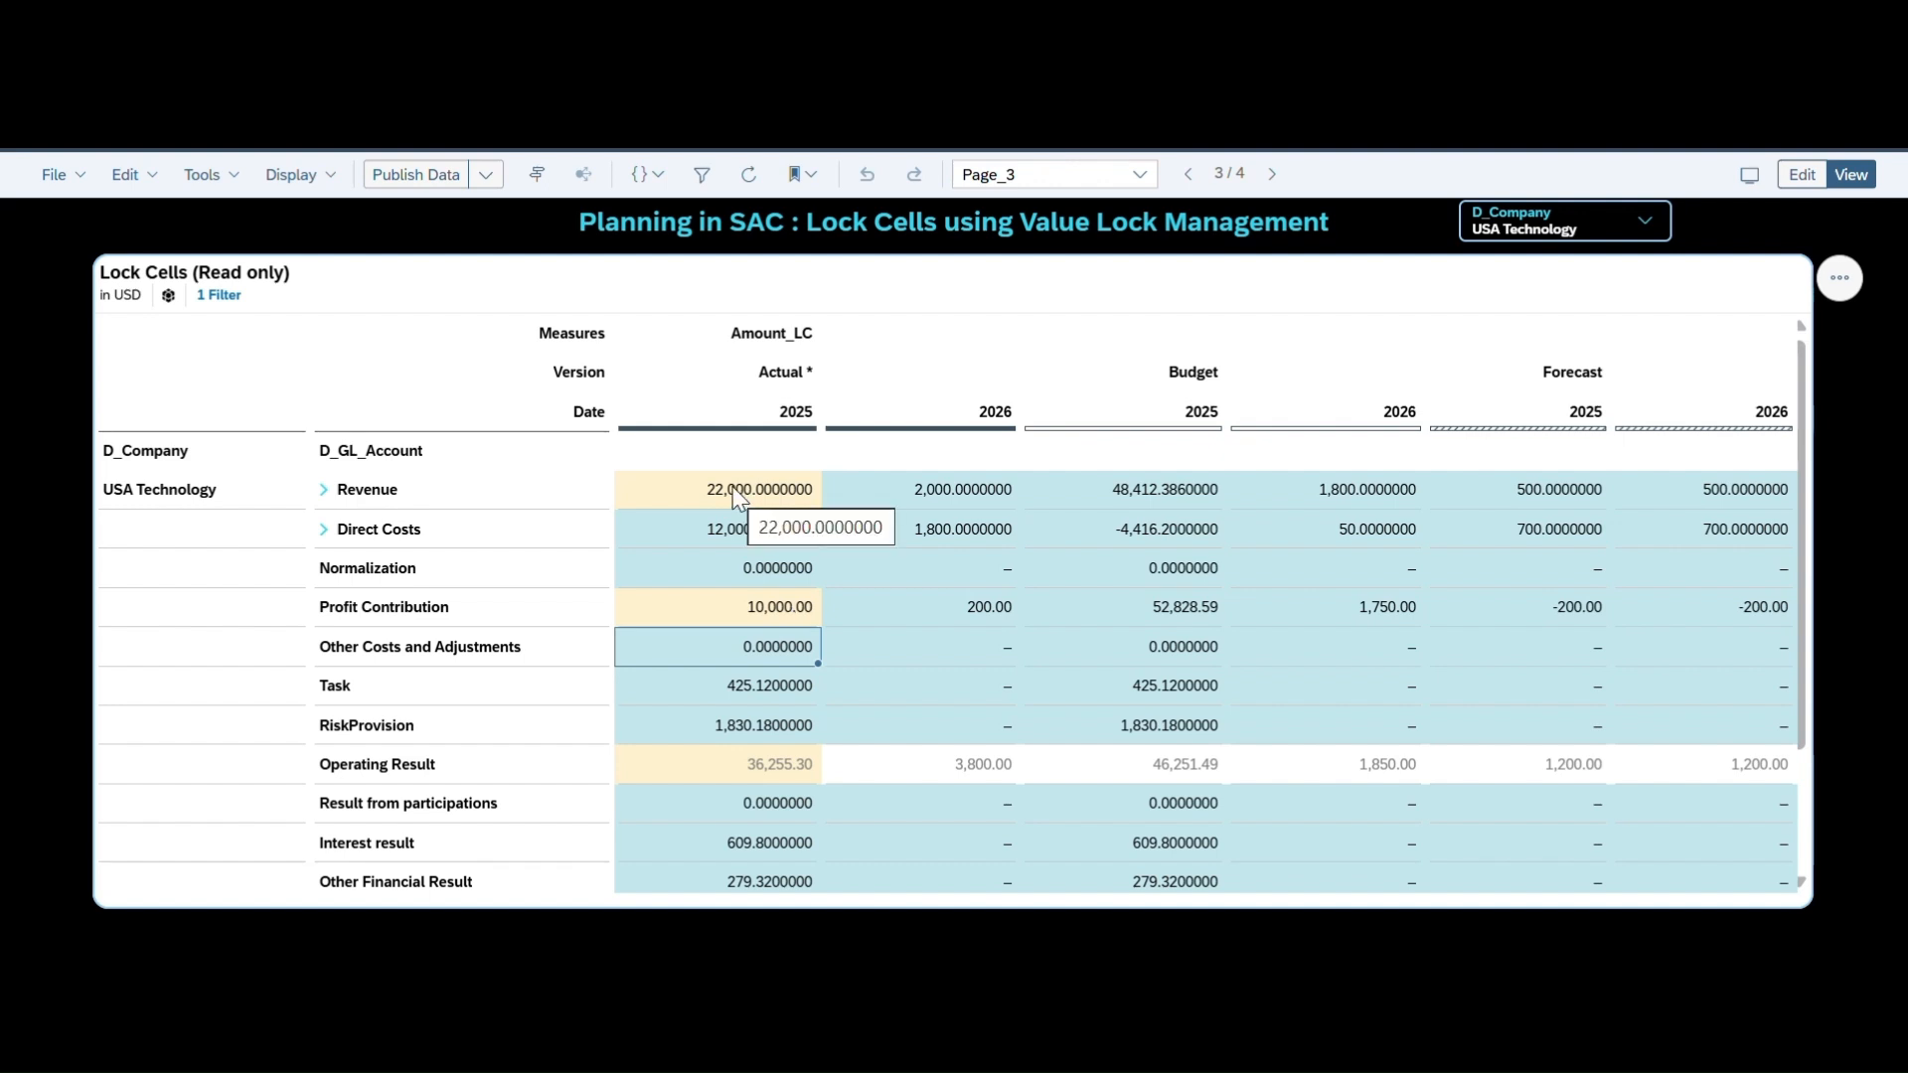
Step: Set the Actual 2025 Revenue of USA Technology to 0
double_click(761, 505)
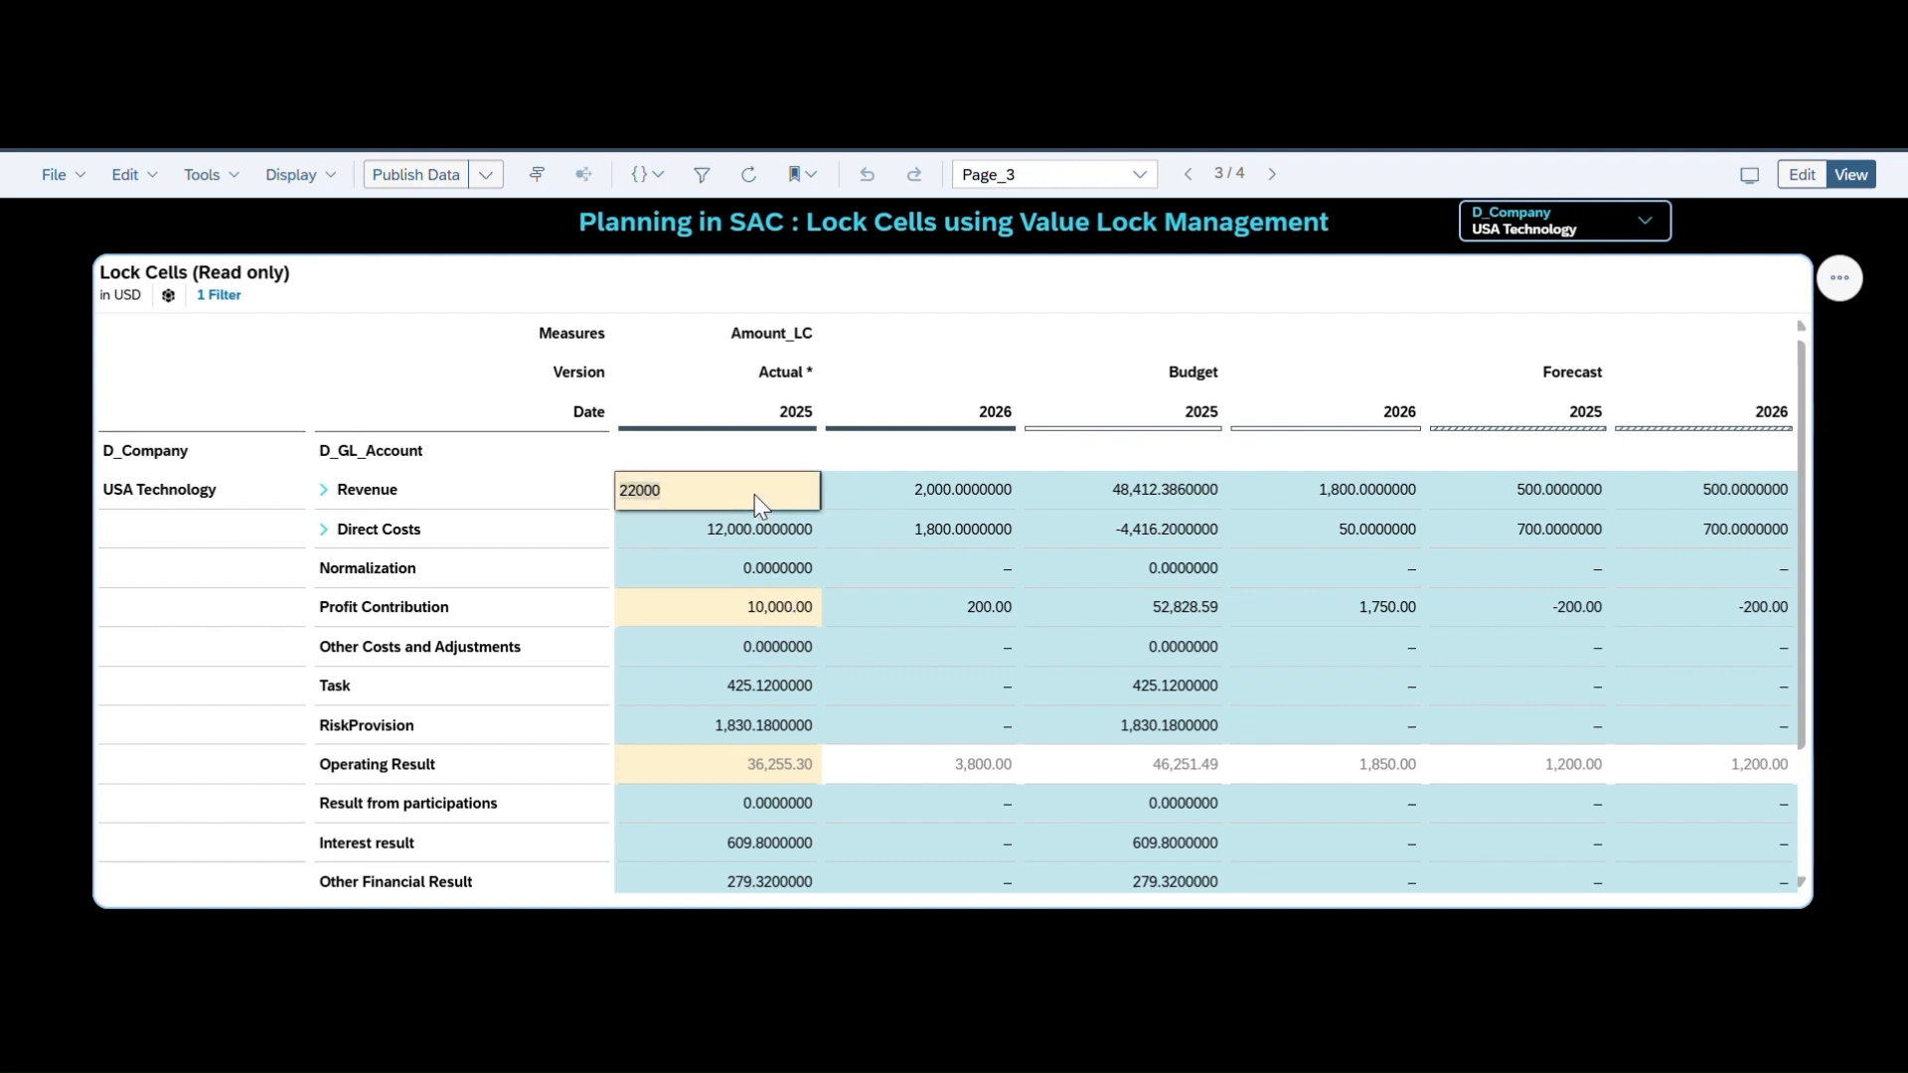
text(0)
key(Return)
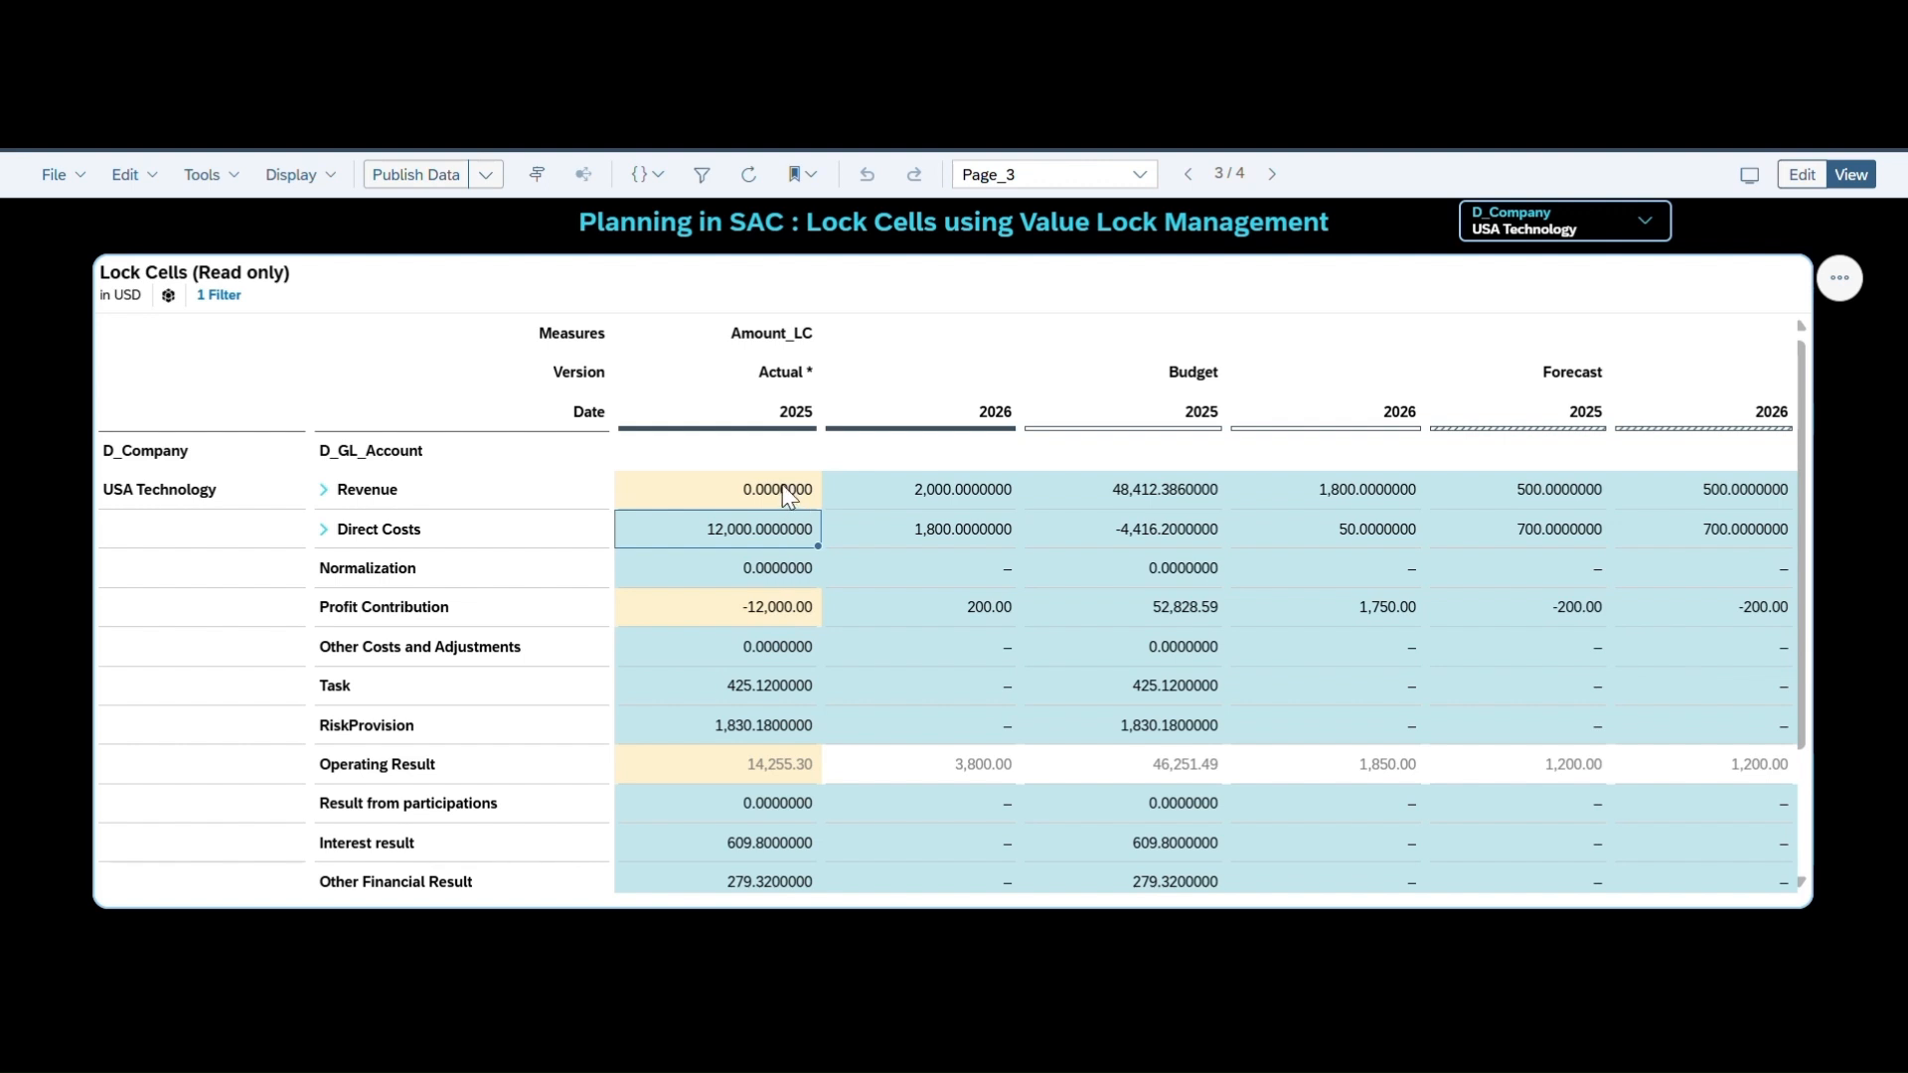
Step: Set the Actual 2025 Direct Costs of USA Technology to 0
double_click(768, 539)
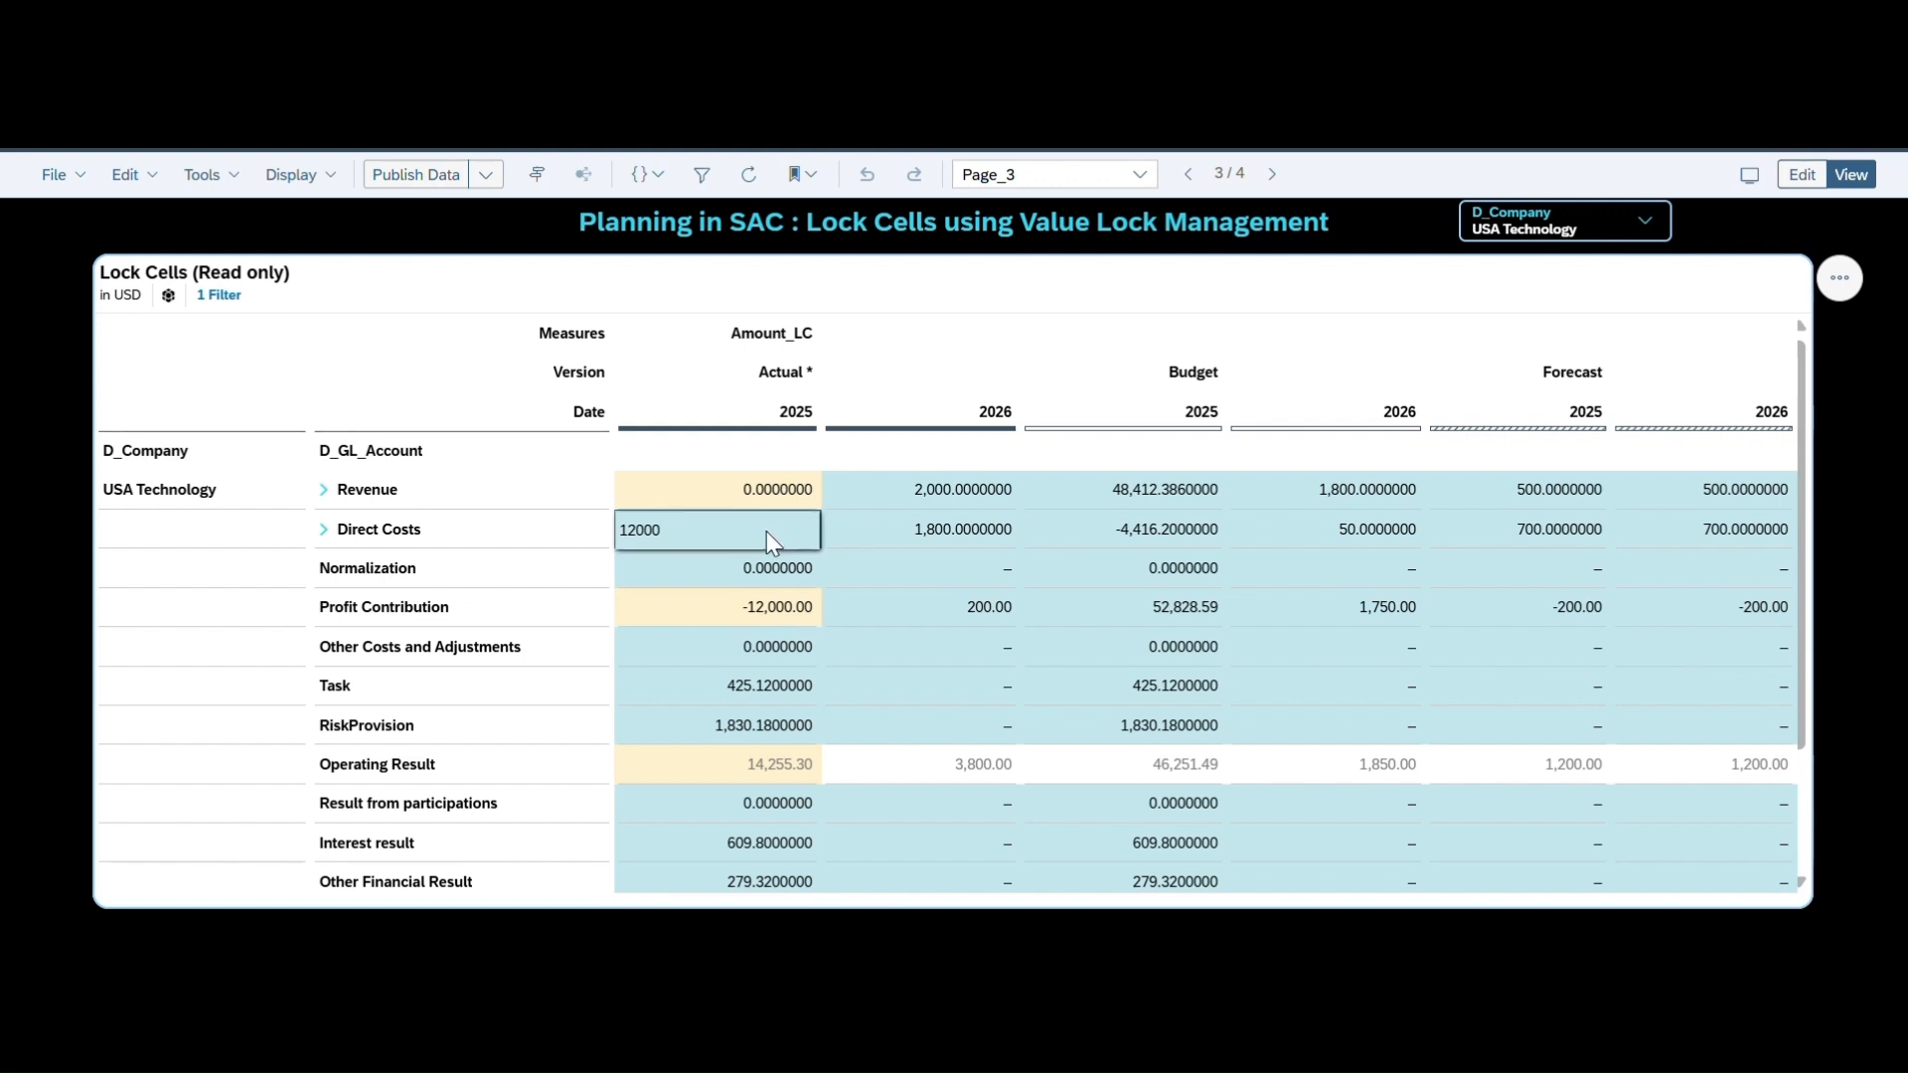
key(BackSpace)
key(BackSpace)
key(BackSpace)
key(BackSpace)
key(BackSpace)
text(0)
key(Return)
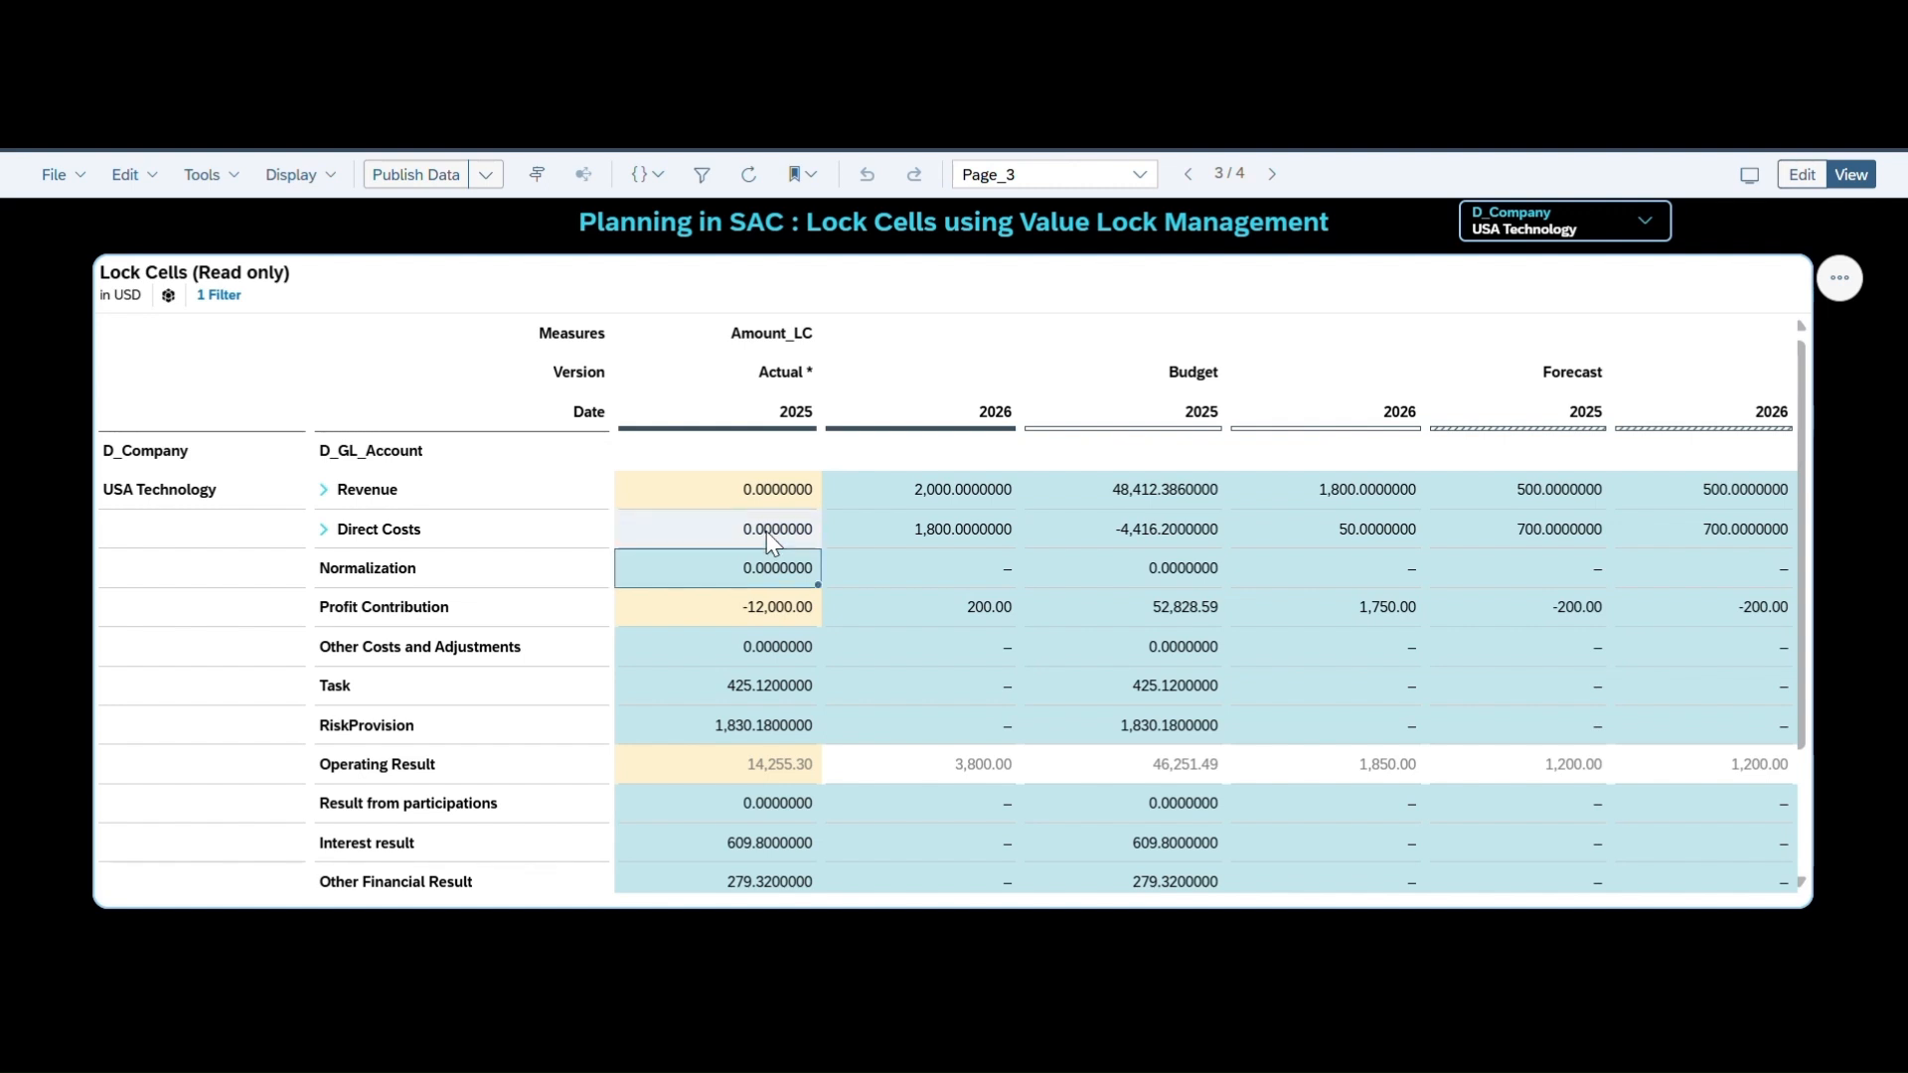
Step: Enter 20,000 as the Actual 2025 Profit Contribution of USA Technology to test the inverse formula with zero Revenue and Direct Costs
click(793, 610)
double_click(793, 610)
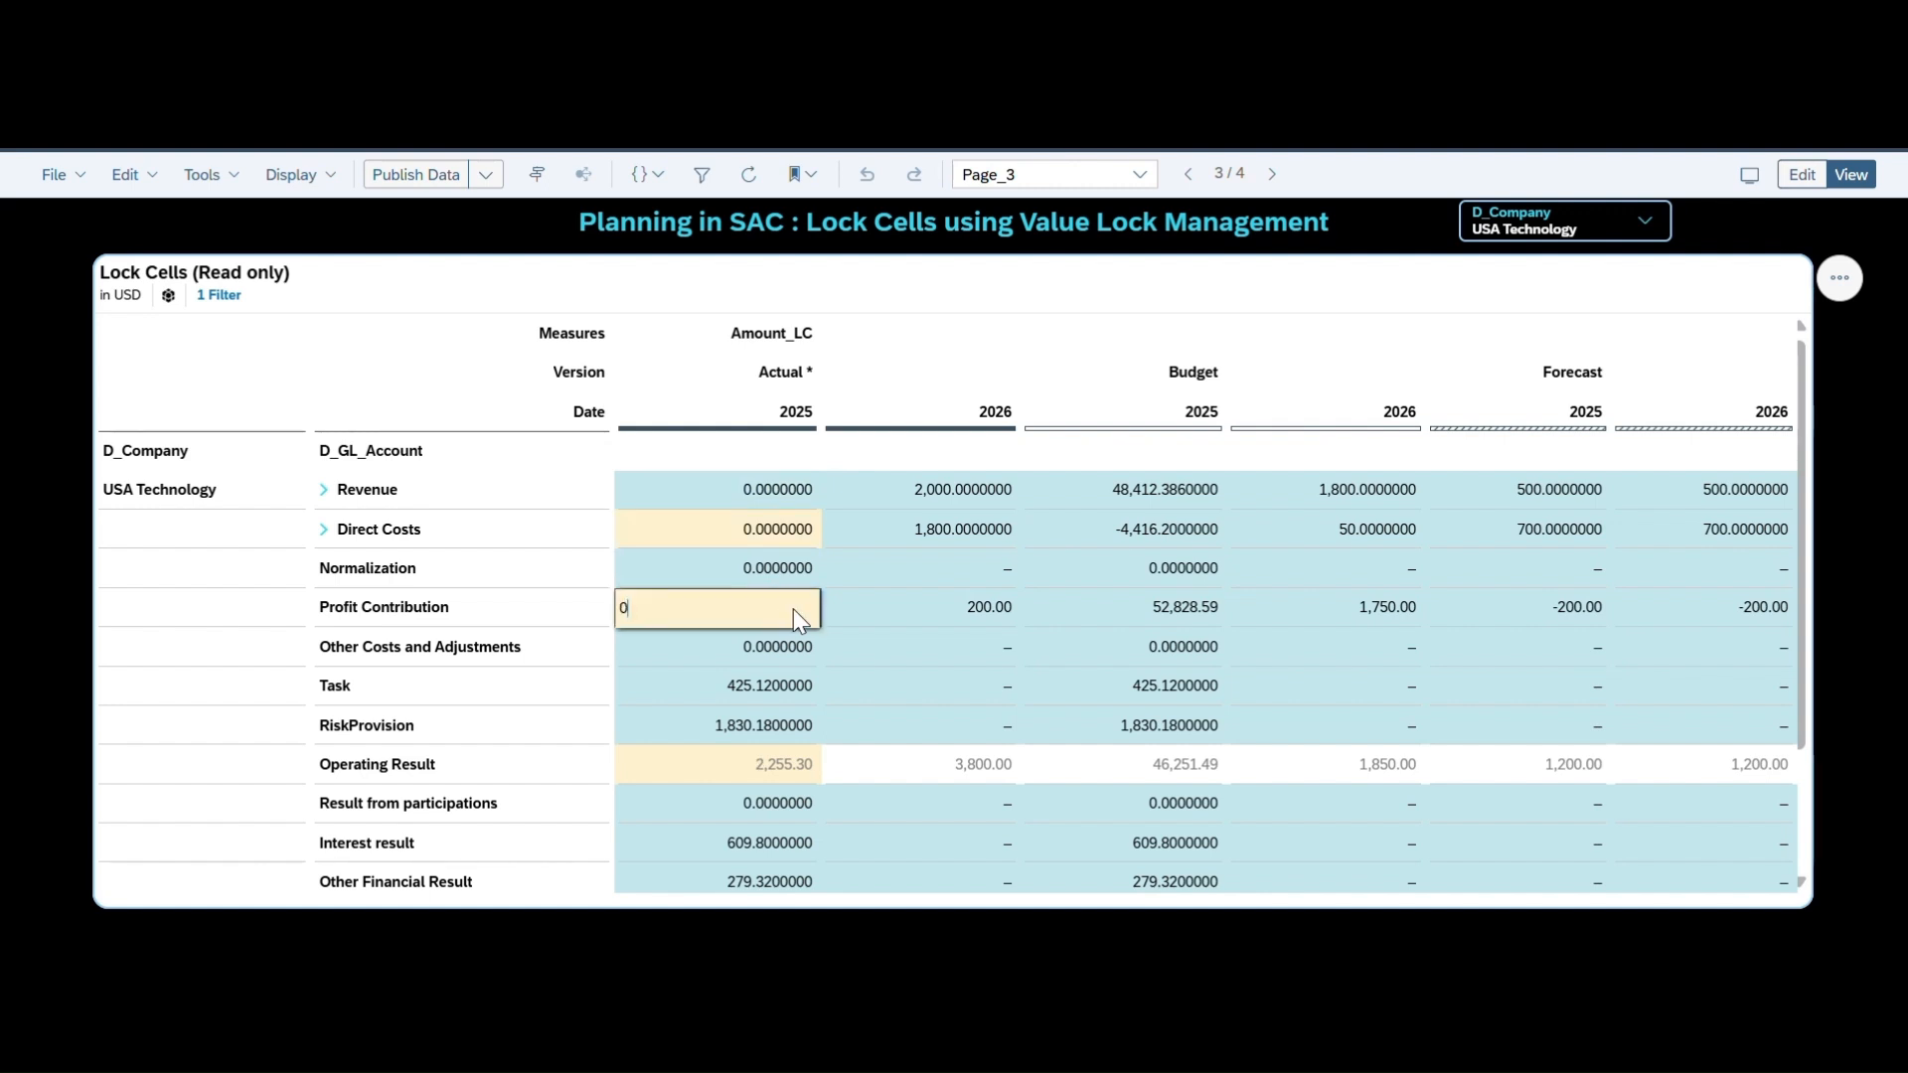
key(Return)
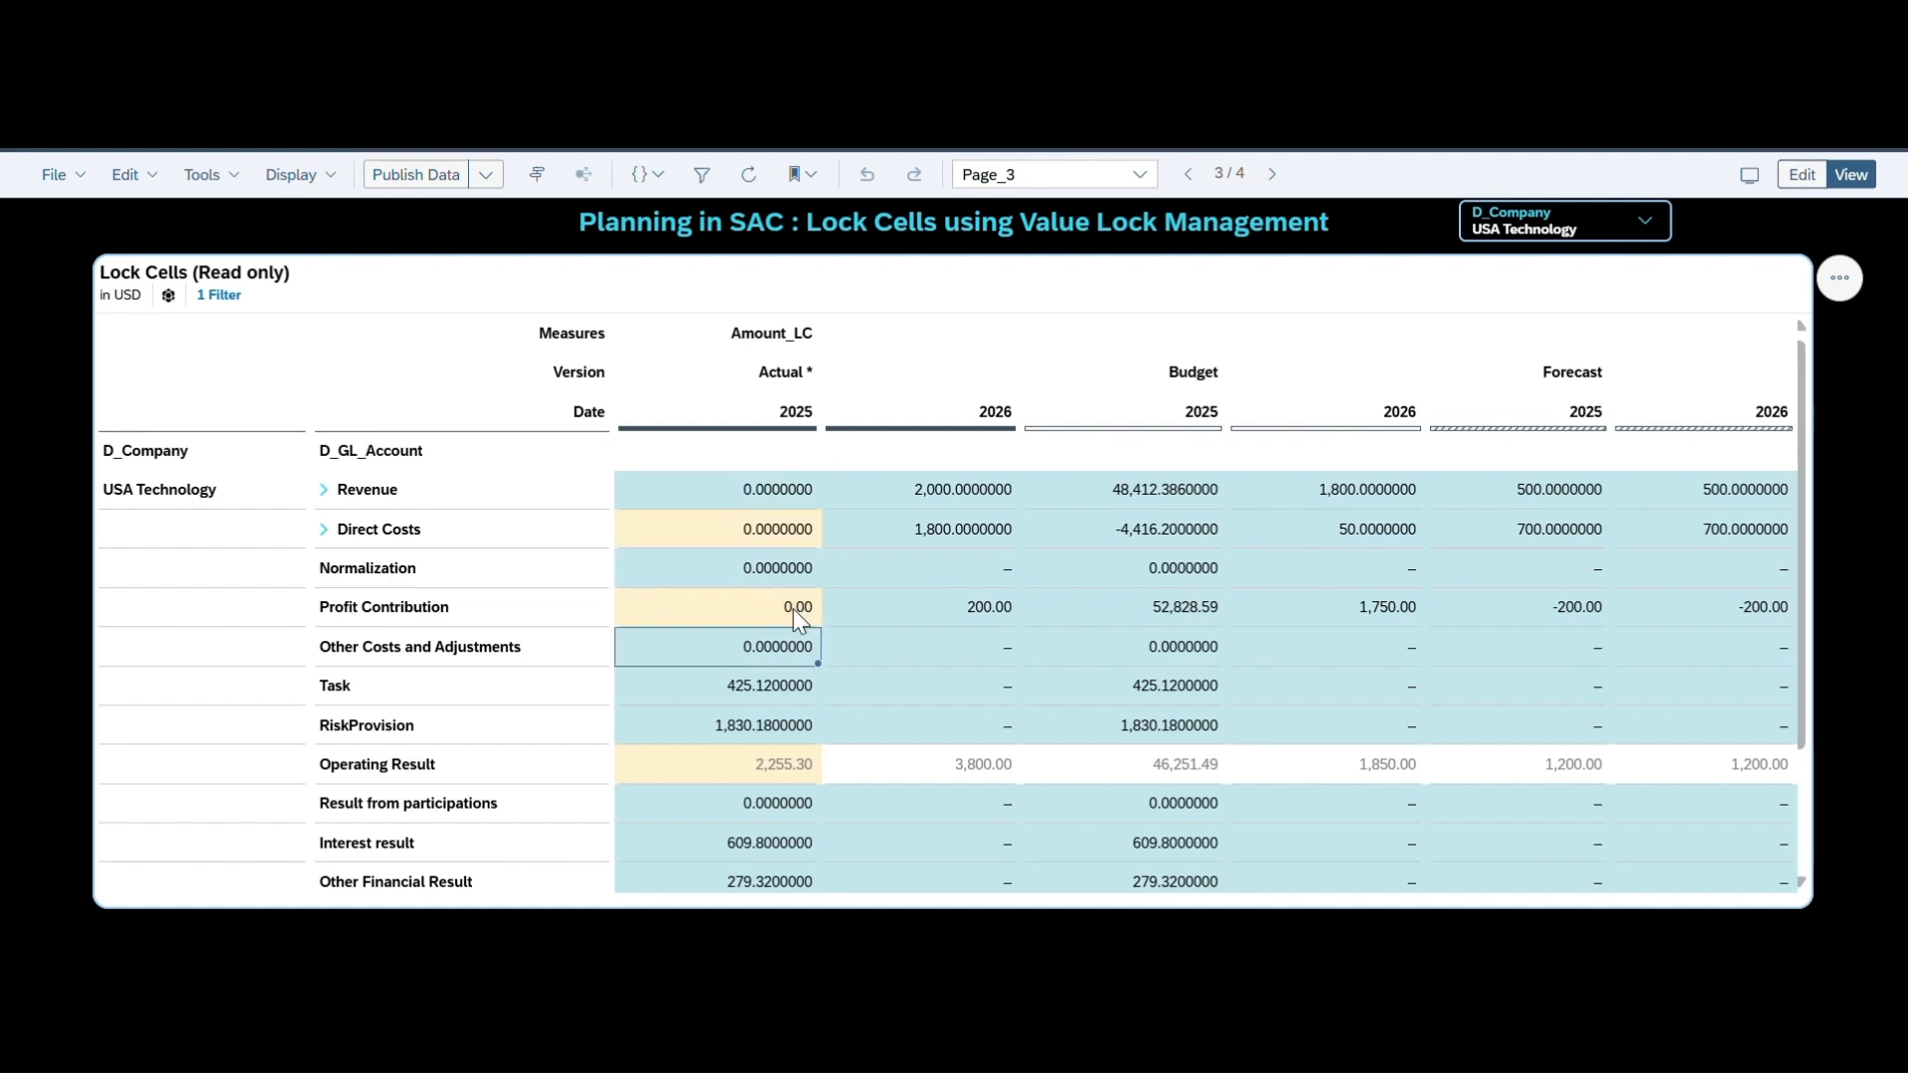
click(790, 607)
double_click(791, 607)
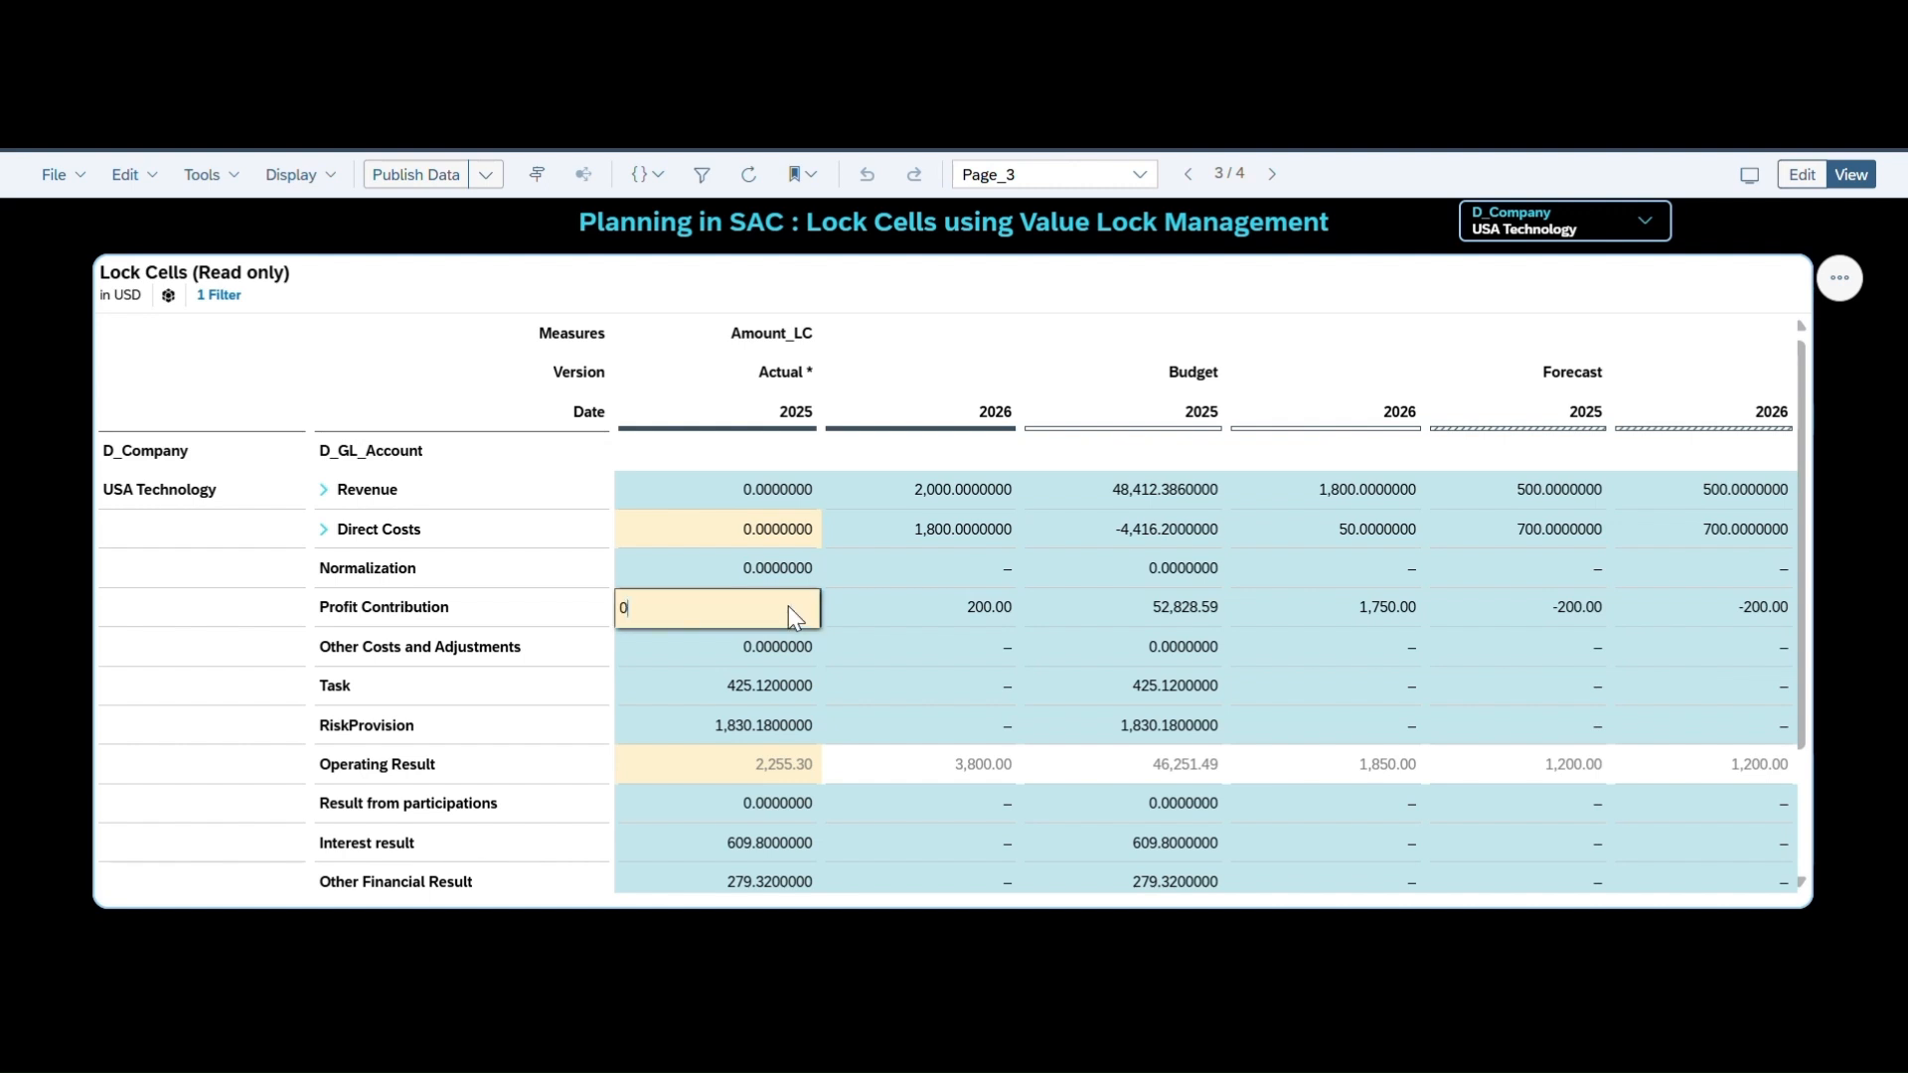
text(20,000)
key(Return)
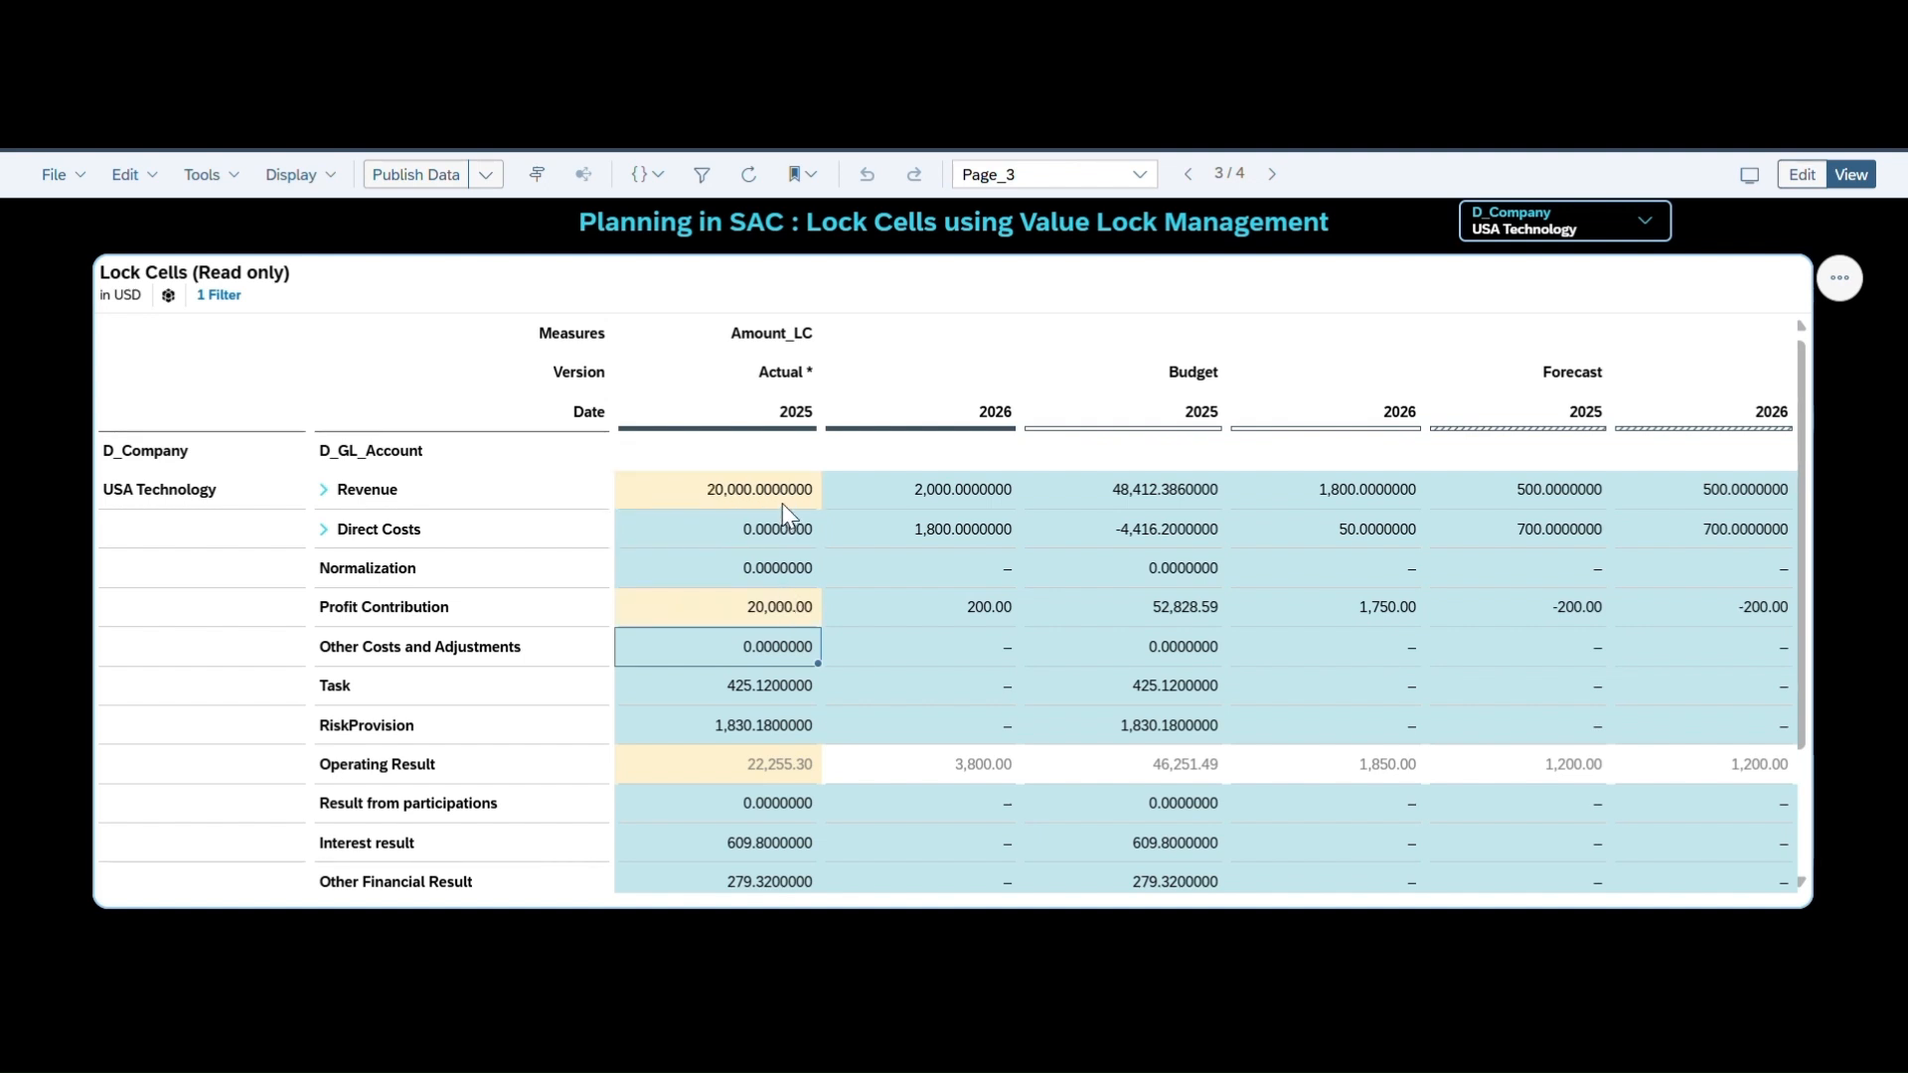
Step: Set the Actual 2025 Direct Costs of USA Technology to 1,000
click(797, 536)
text(0)
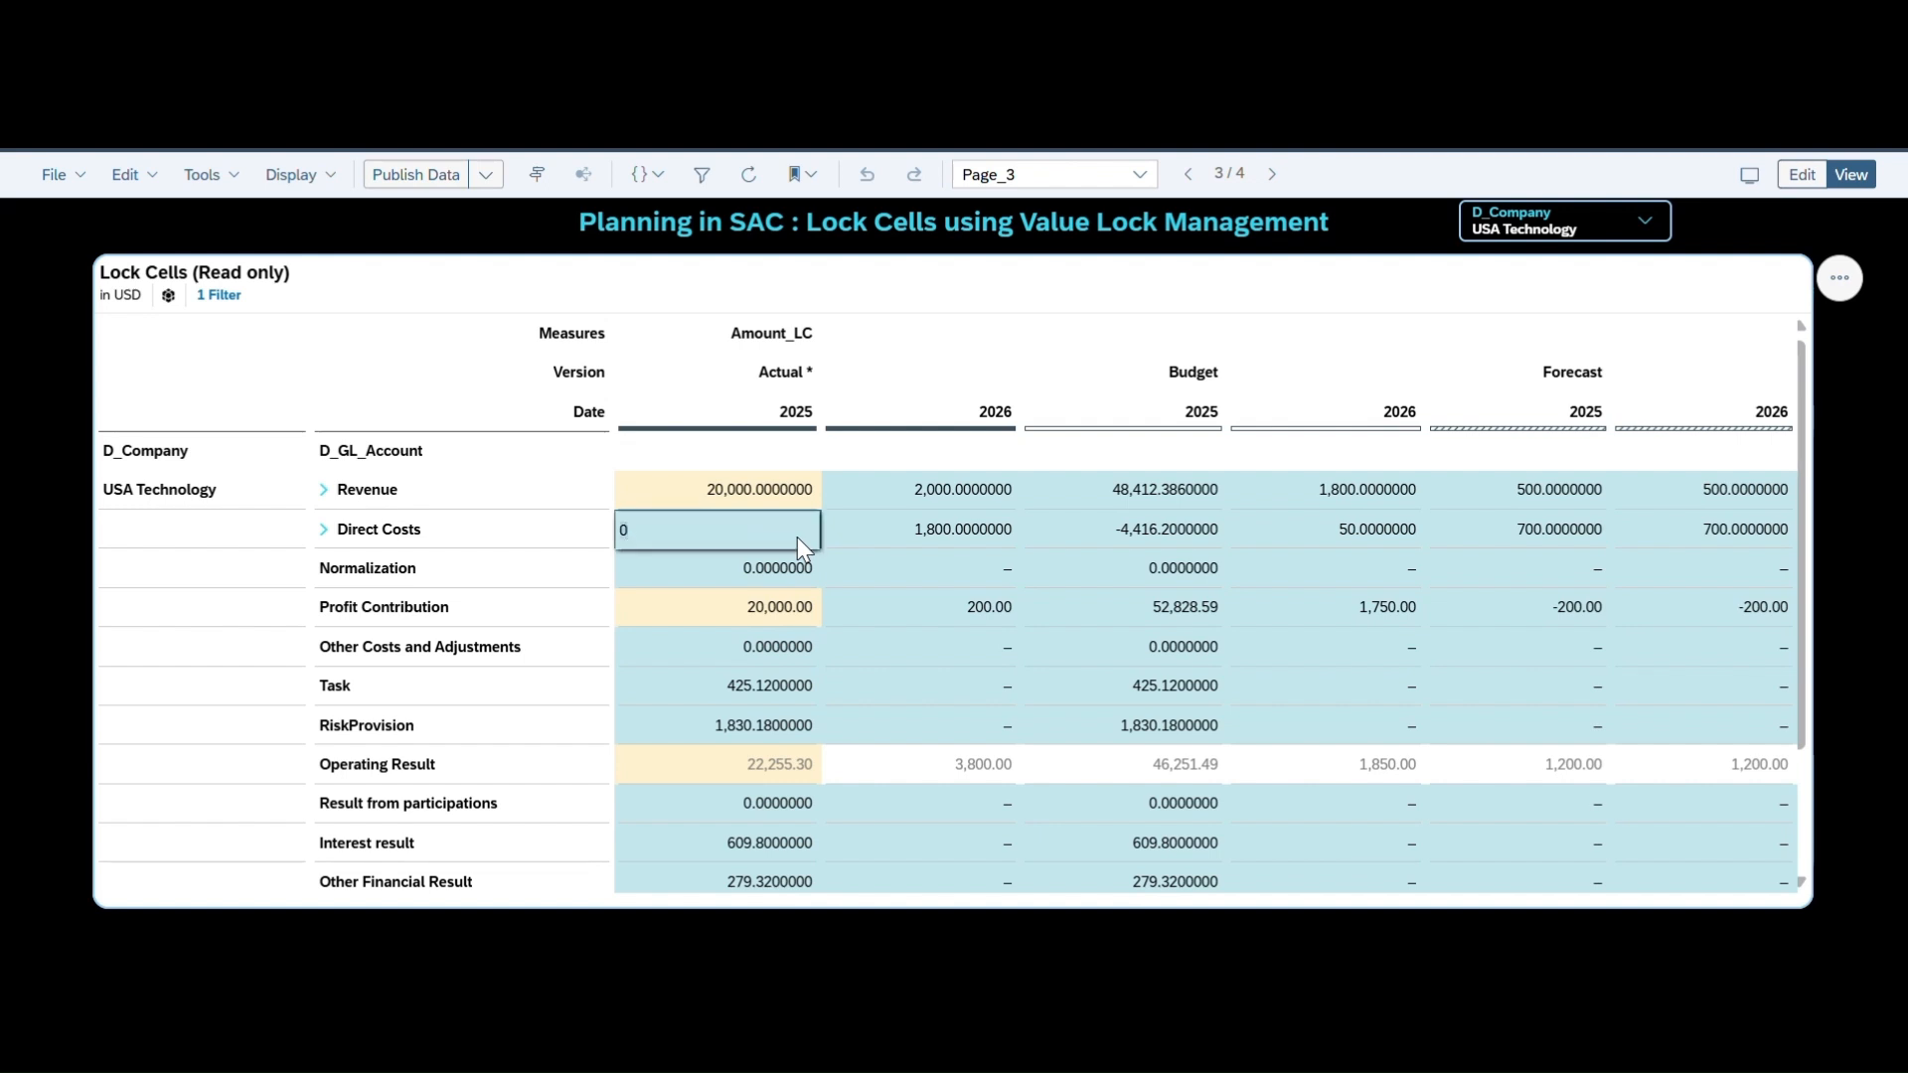
text(1000)
key(Return)
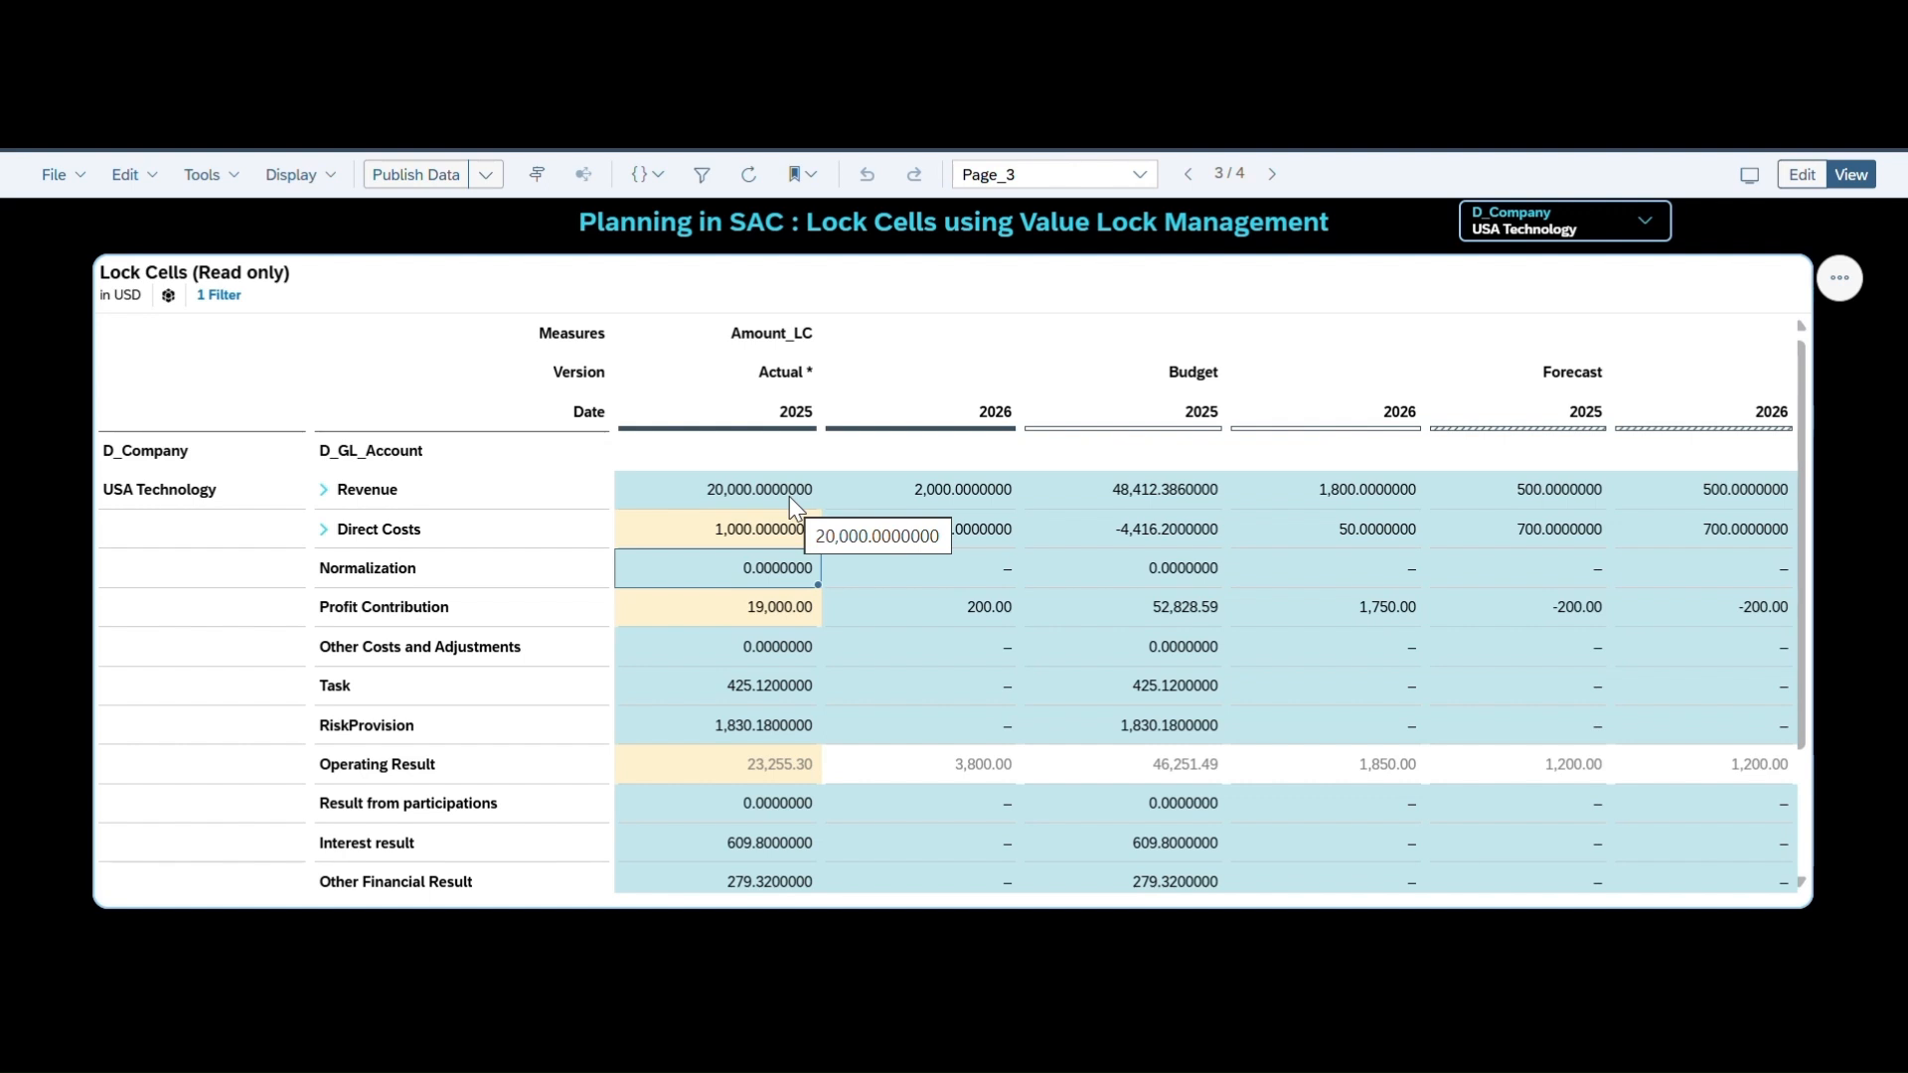
Step: Set the Actual 2025 Profit Contribution of USA Technology to 18,000
click(785, 612)
click(784, 612)
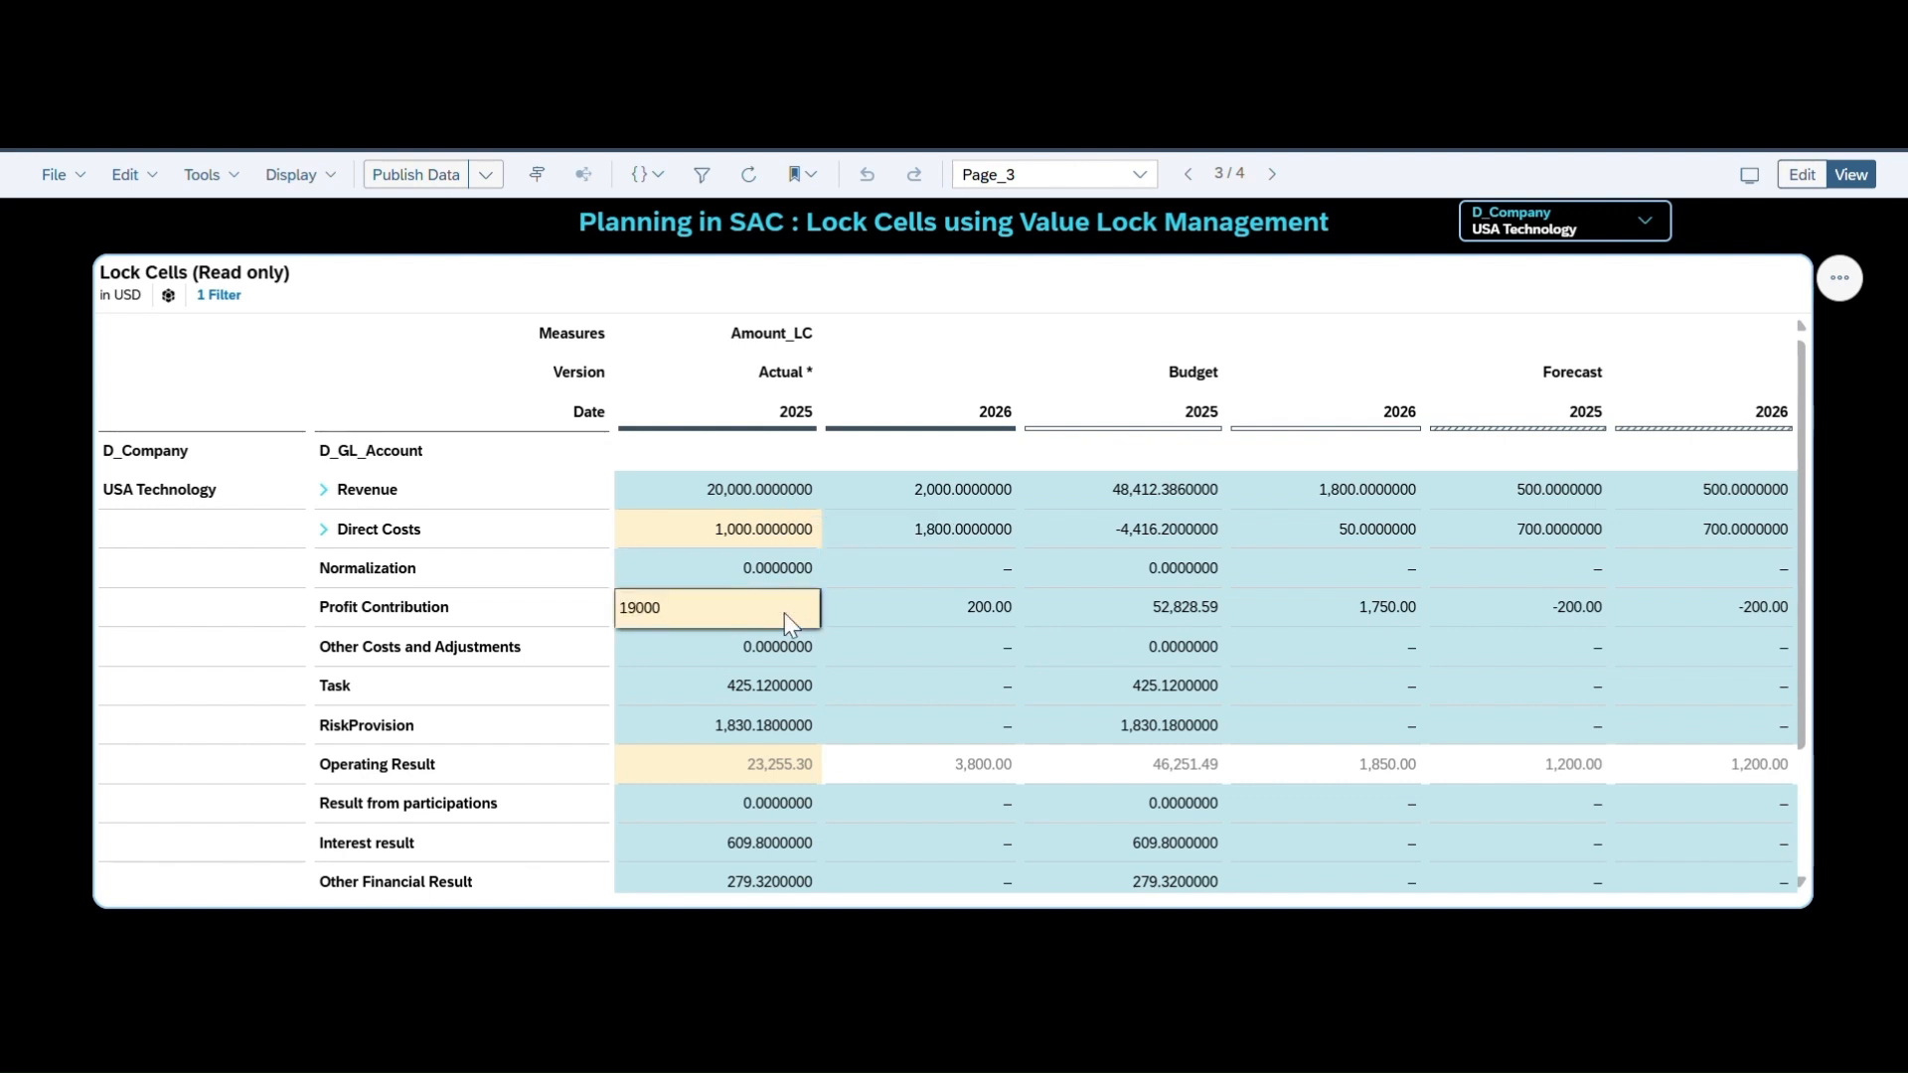
key(BackSpace)
key(BackSpace)
key(BackSpace)
key(BackSpace)
text(8000)
key(Return)
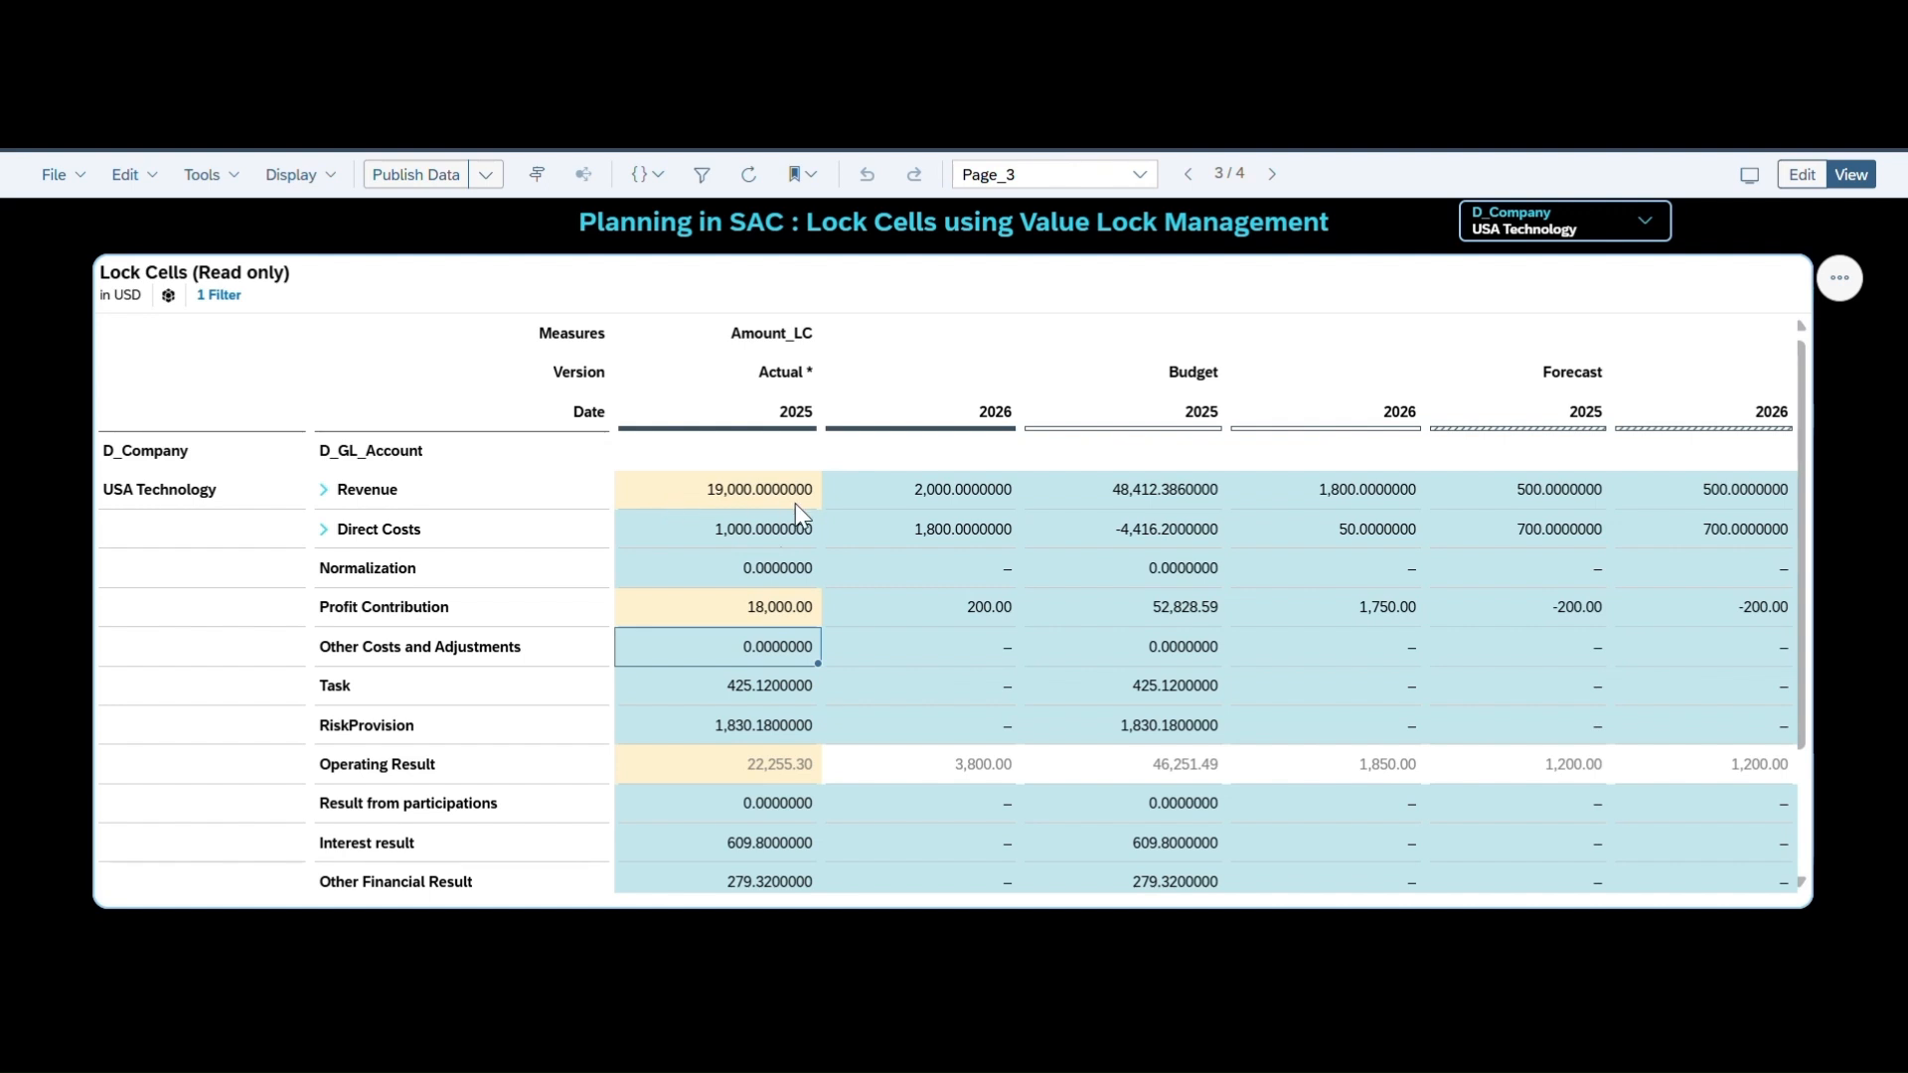
Step: Set the Actual 2025 Direct Costs of USA Technology to 2,000
double_click(770, 540)
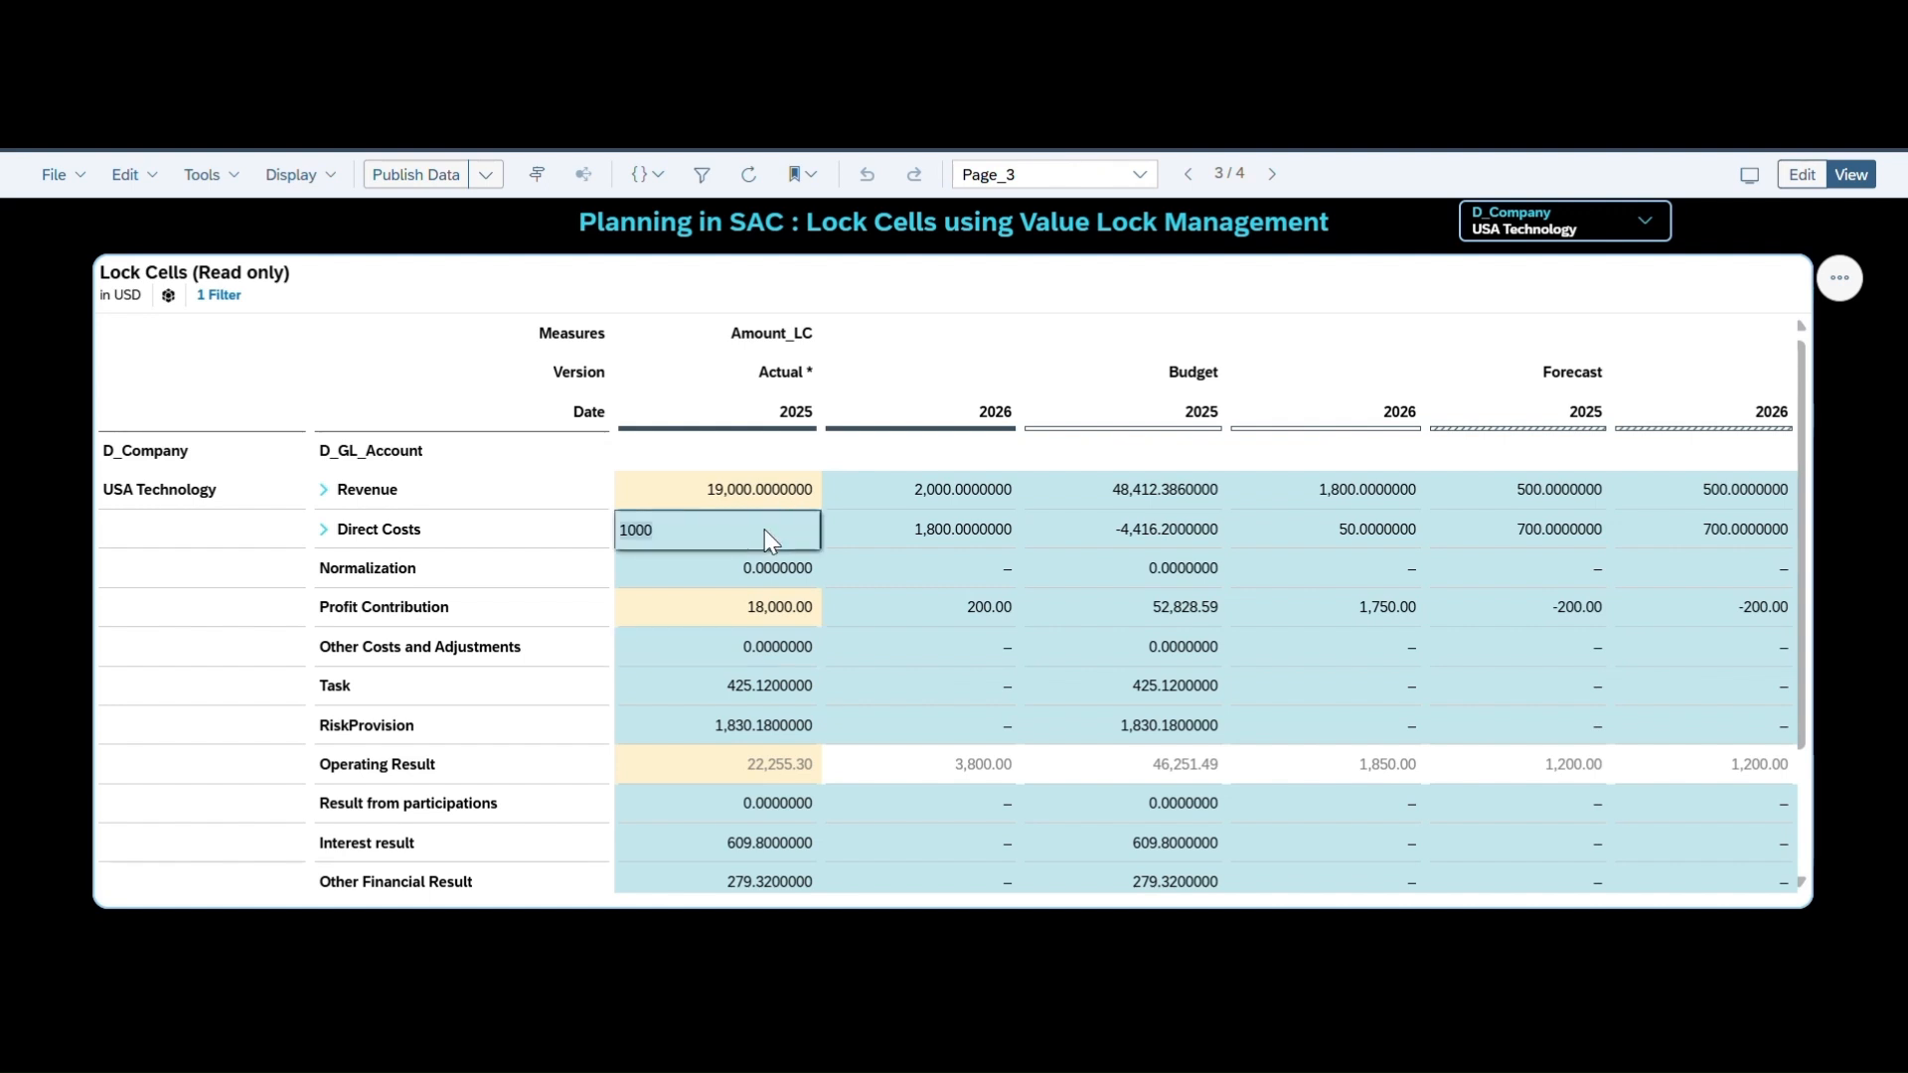
key(BackSpace)
key(BackSpace)
key(BackSpace)
key(BackSpace)
text(2000)
key(Return)
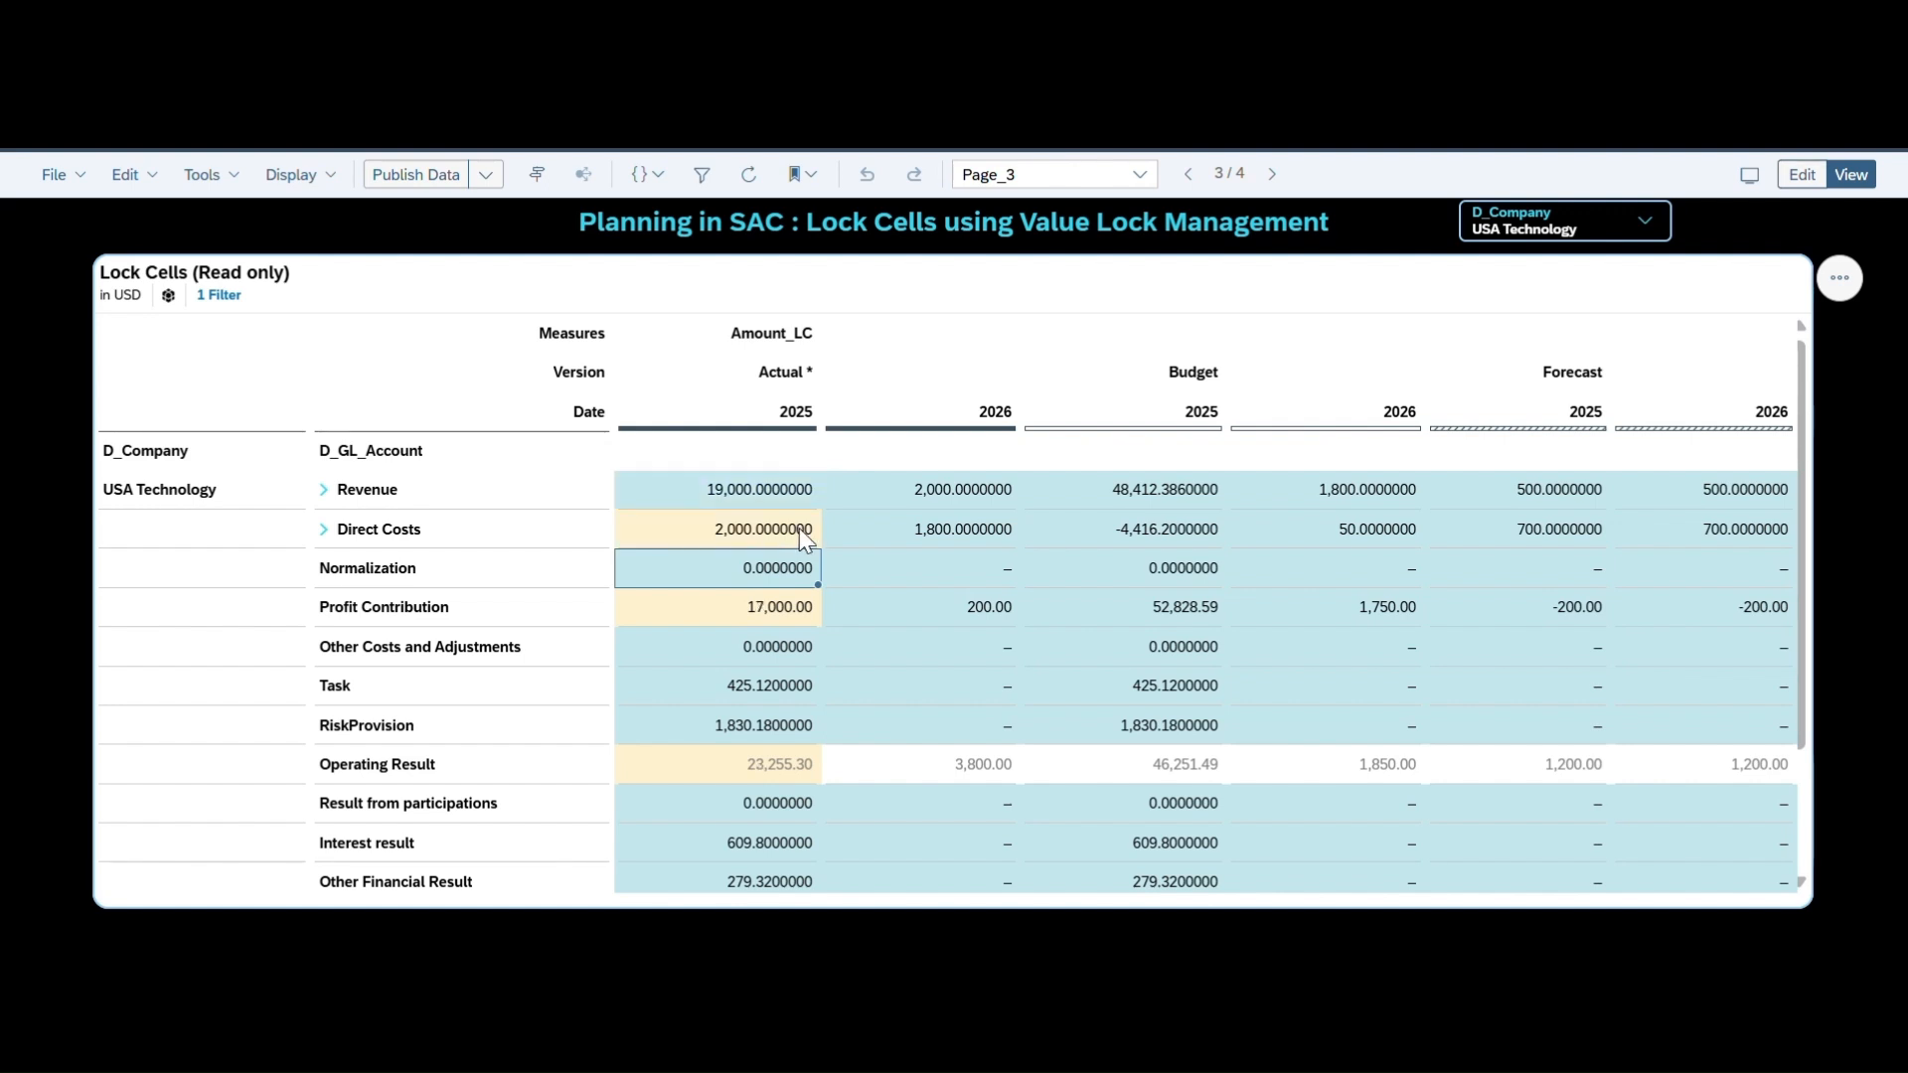
Step: Set the Actual 2026 Revenue of USA Technology to 3,000
click(942, 491)
click(943, 491)
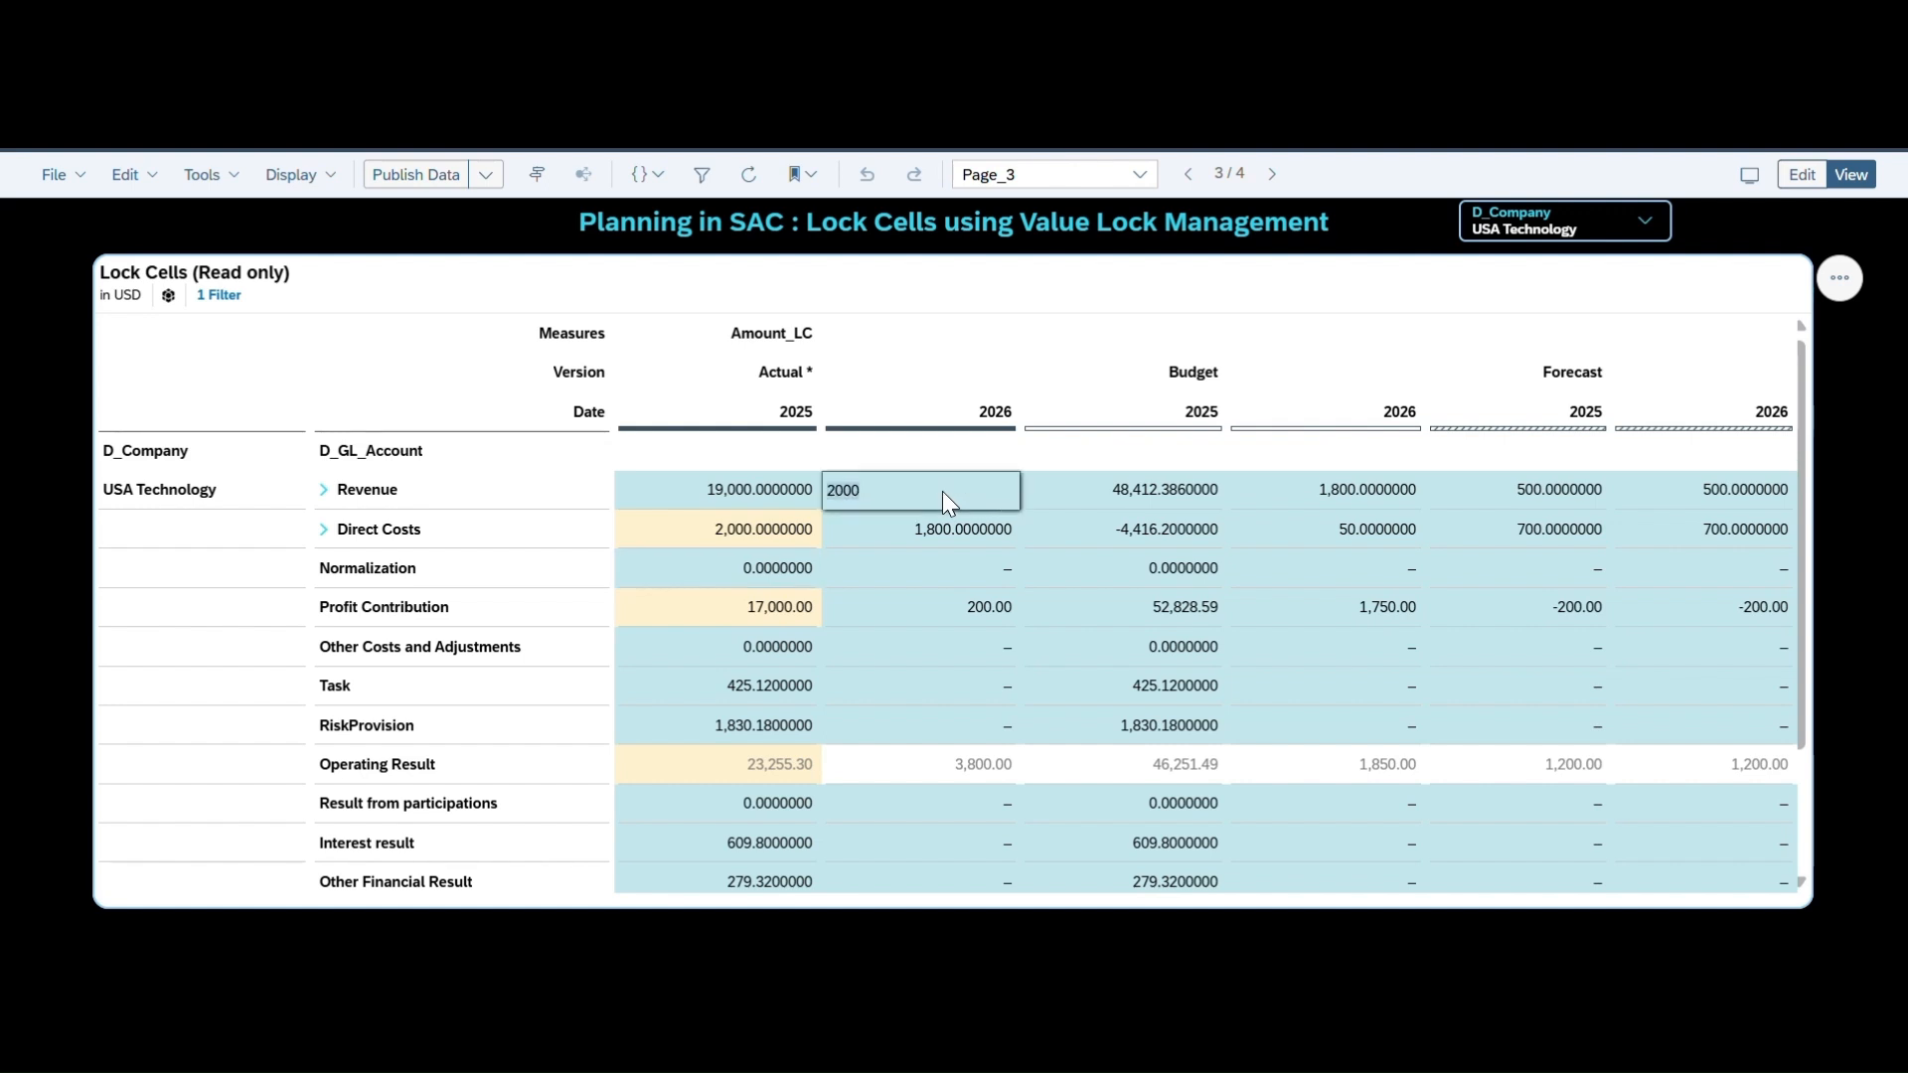
text(3000)
key(Return)
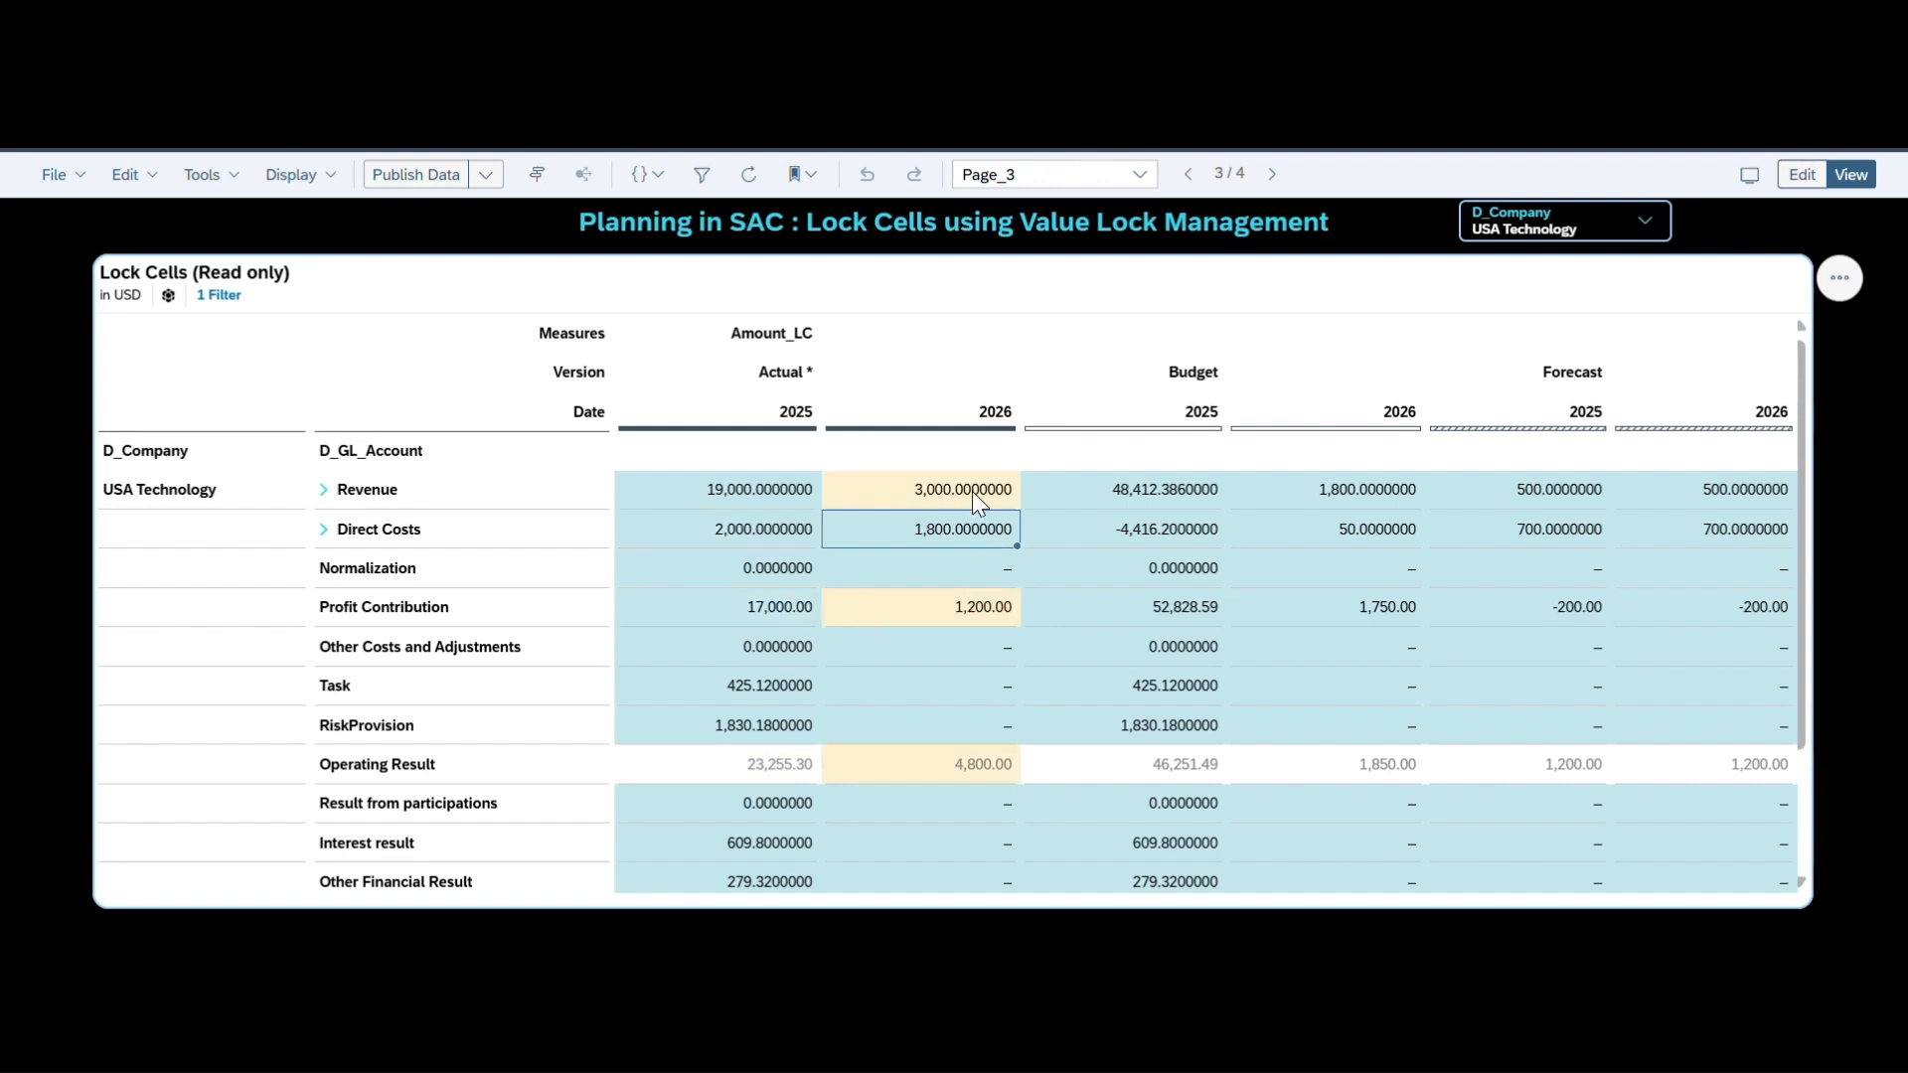
Step: Change the Actual 2026 Profit Contribution of USA Technology to test the inverse formula for that year
click(988, 616)
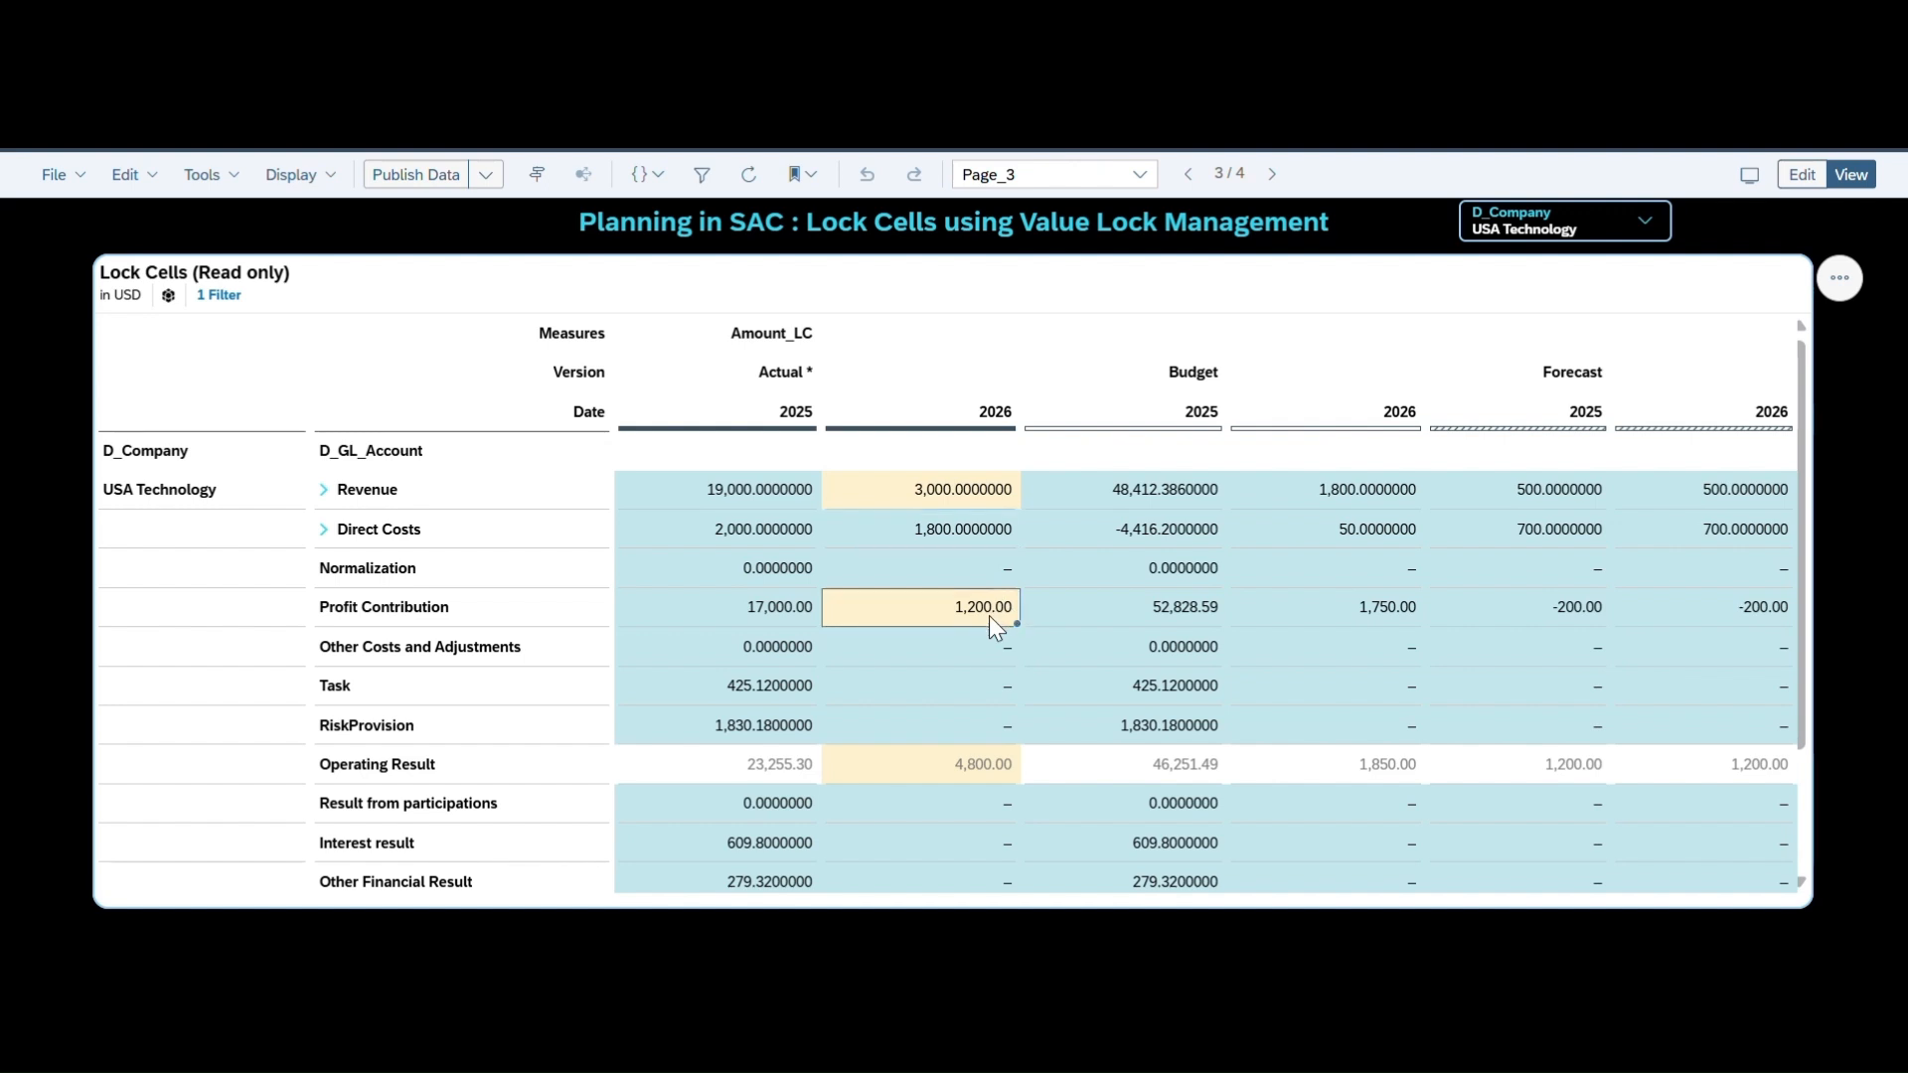
click(988, 617)
key(BackSpace)
key(BackSpace)
key(BackSpace)
key(BackSpace)
key(Return)
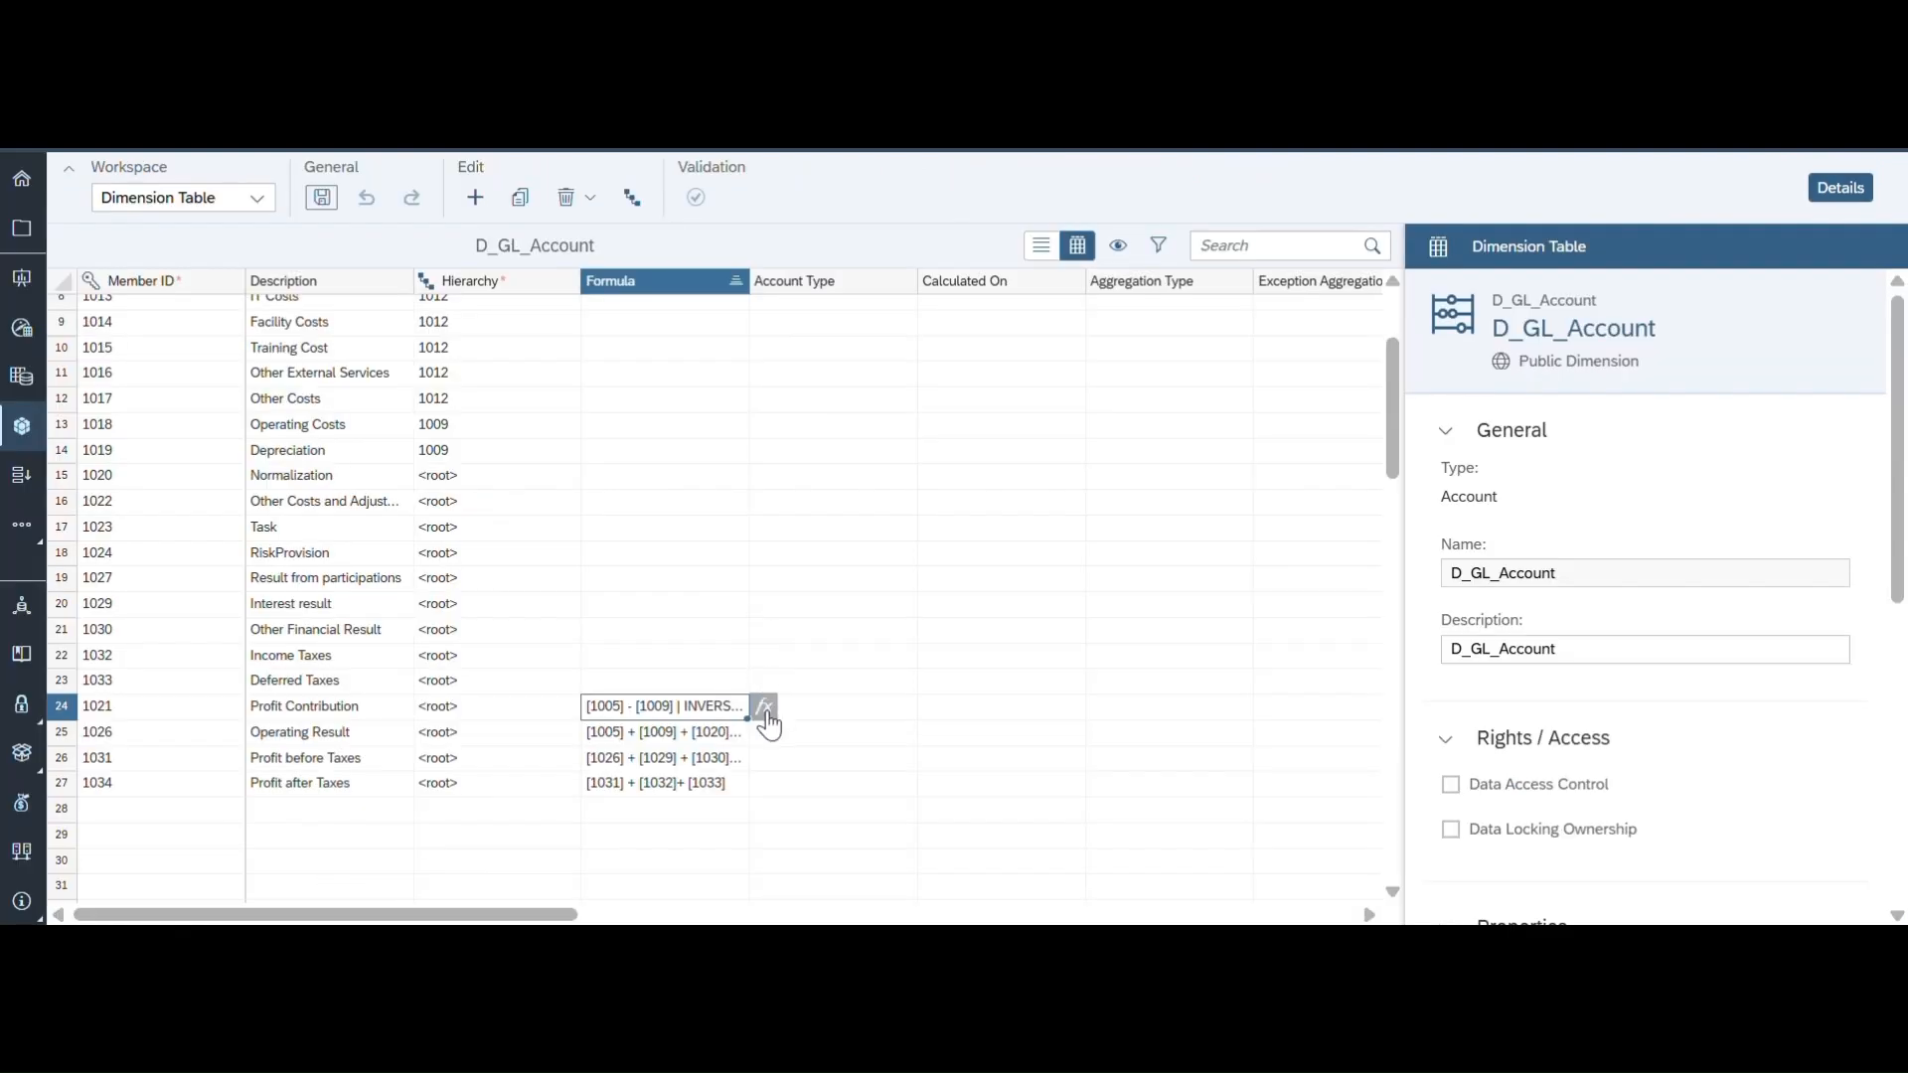
Step: Open the Profit Contribution formula in D_GL_Account and insert an IF function at its start with Direct Costs [1009] in the condition
click(765, 708)
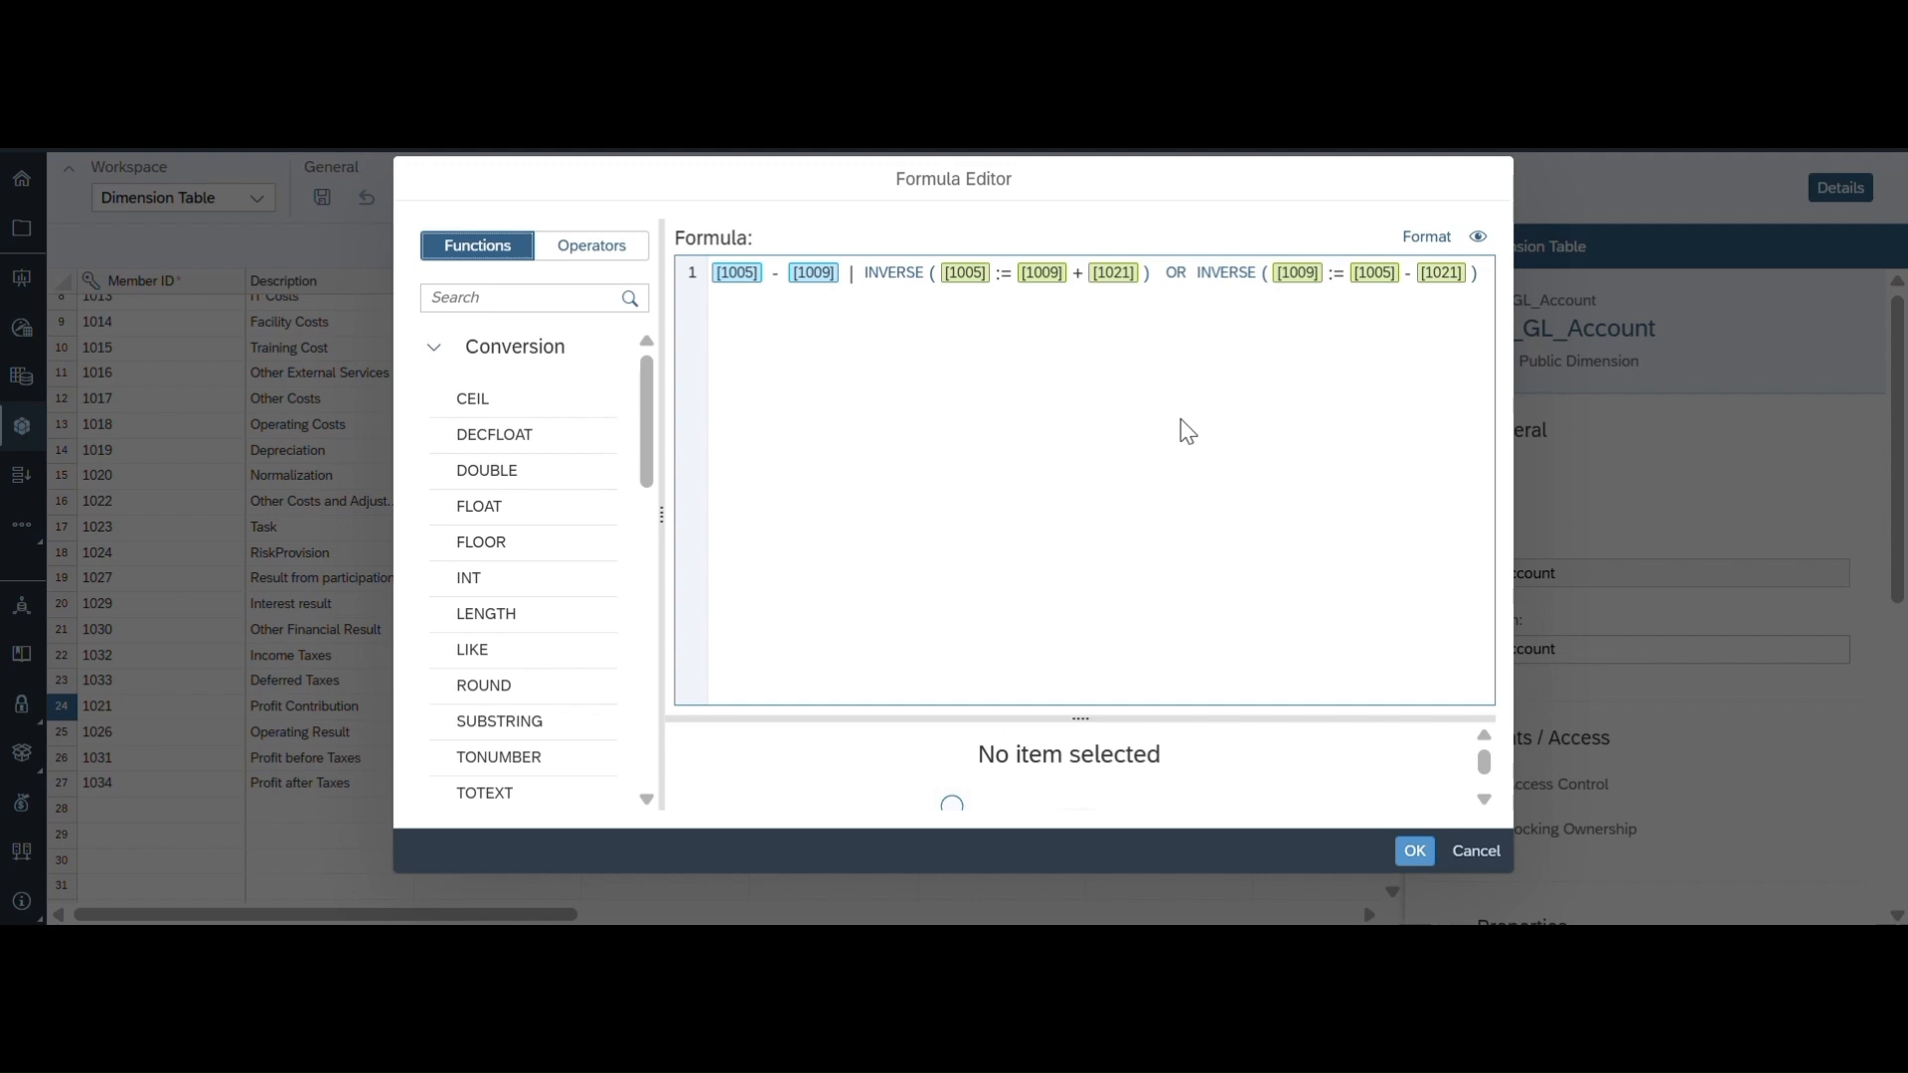
click(714, 278)
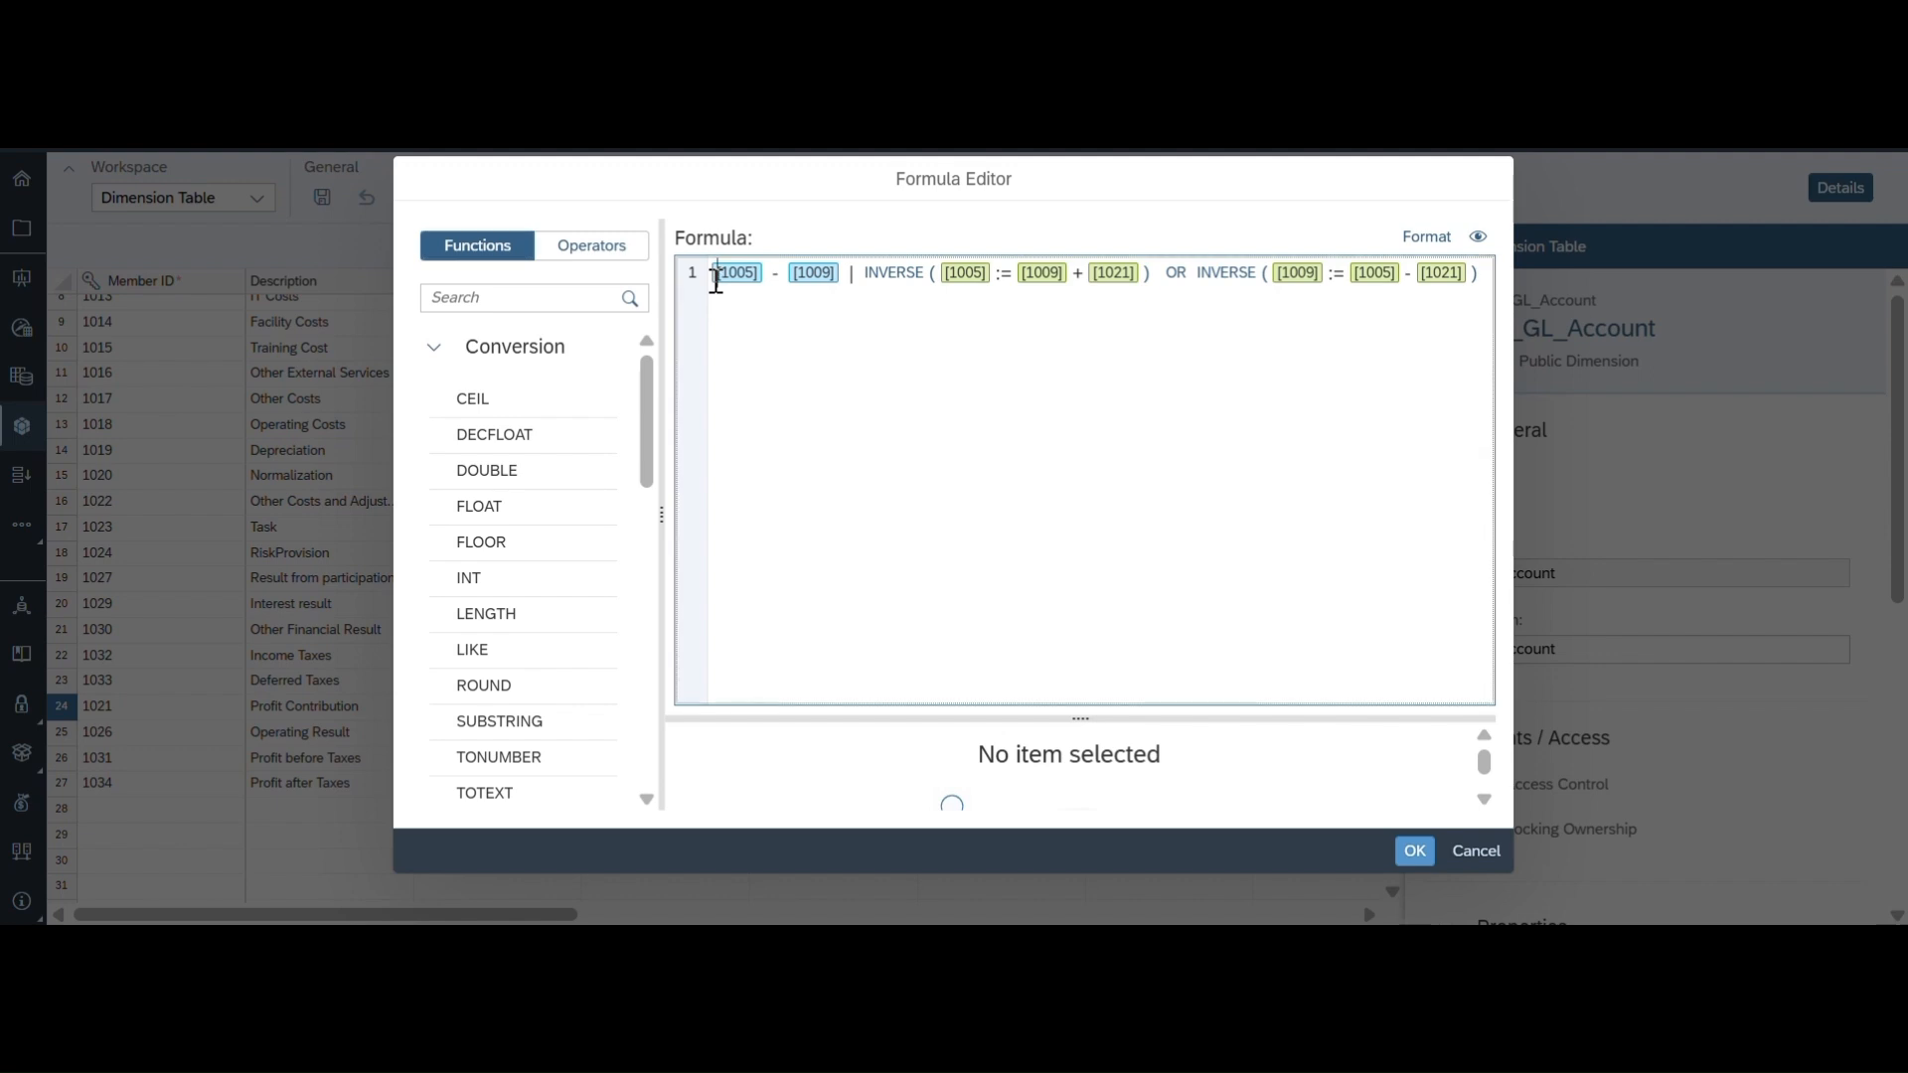
text(if)
key(Return)
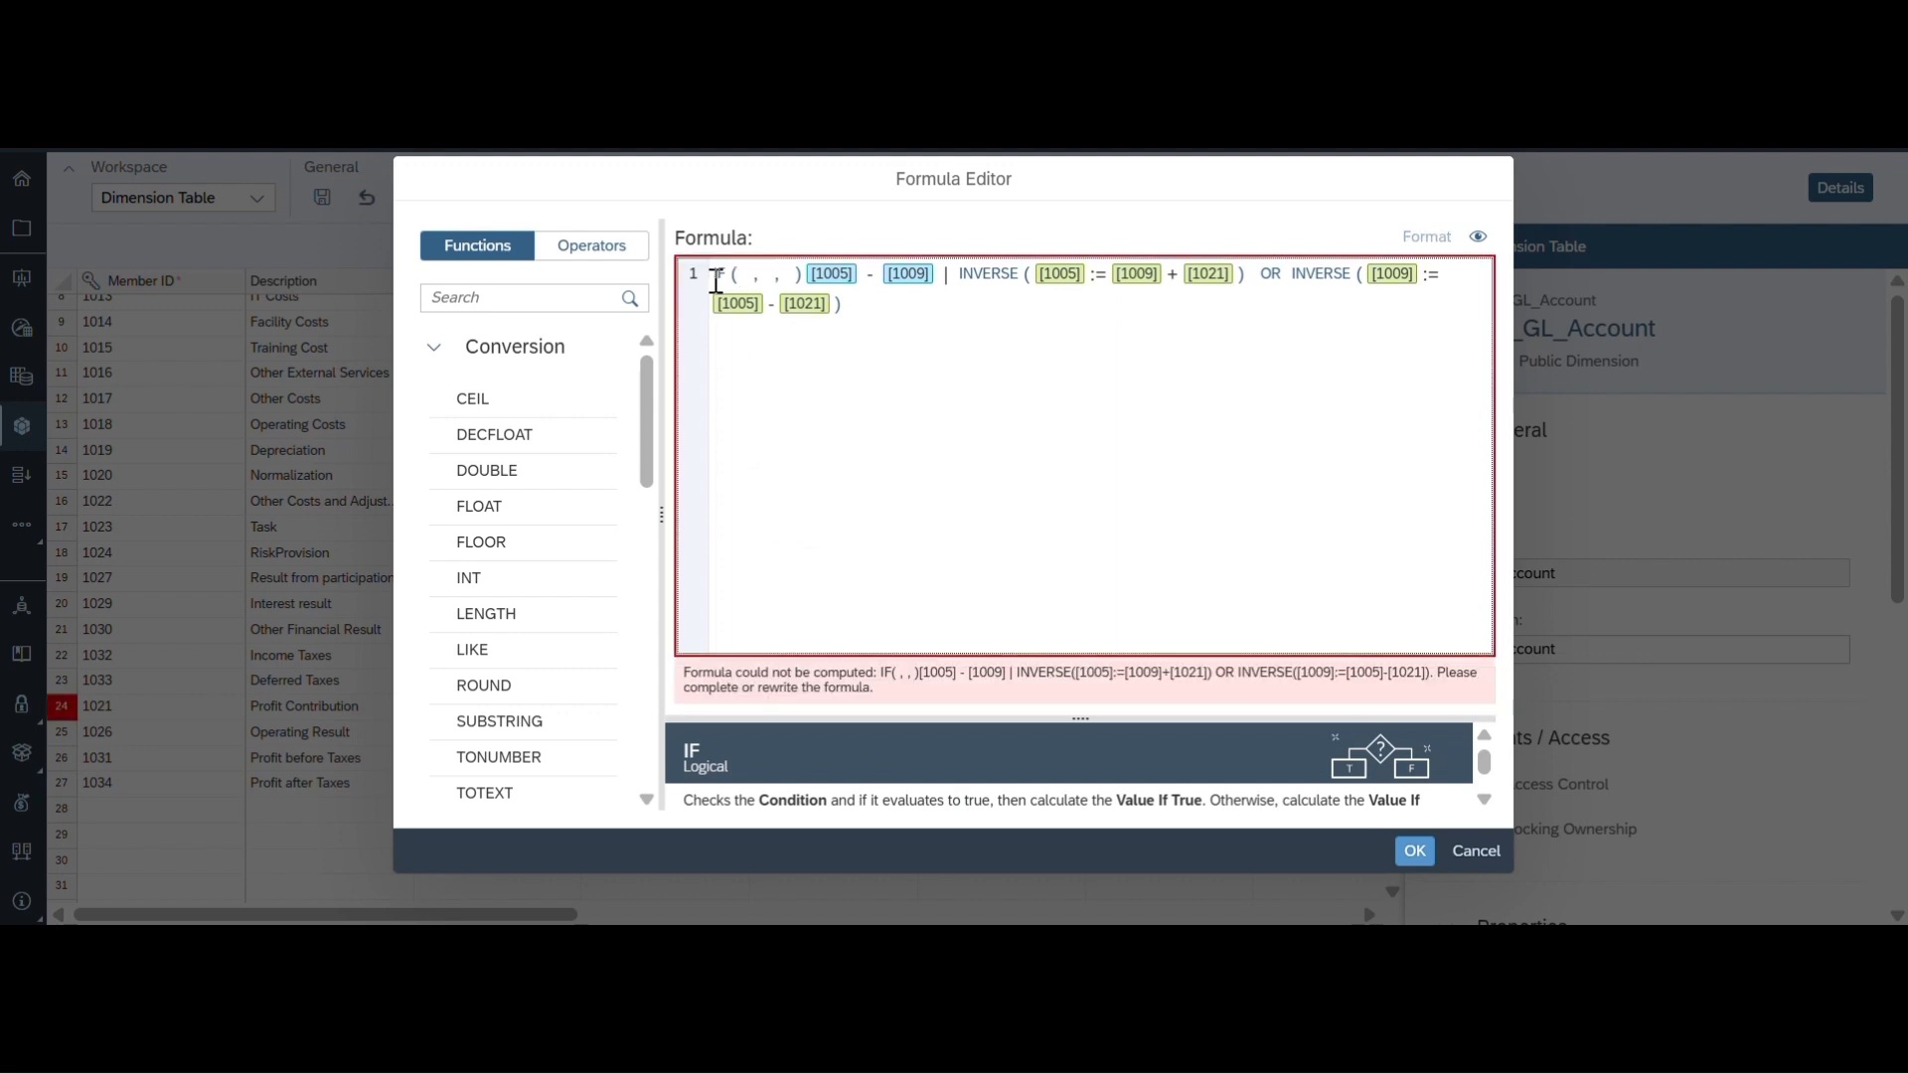
text(100)
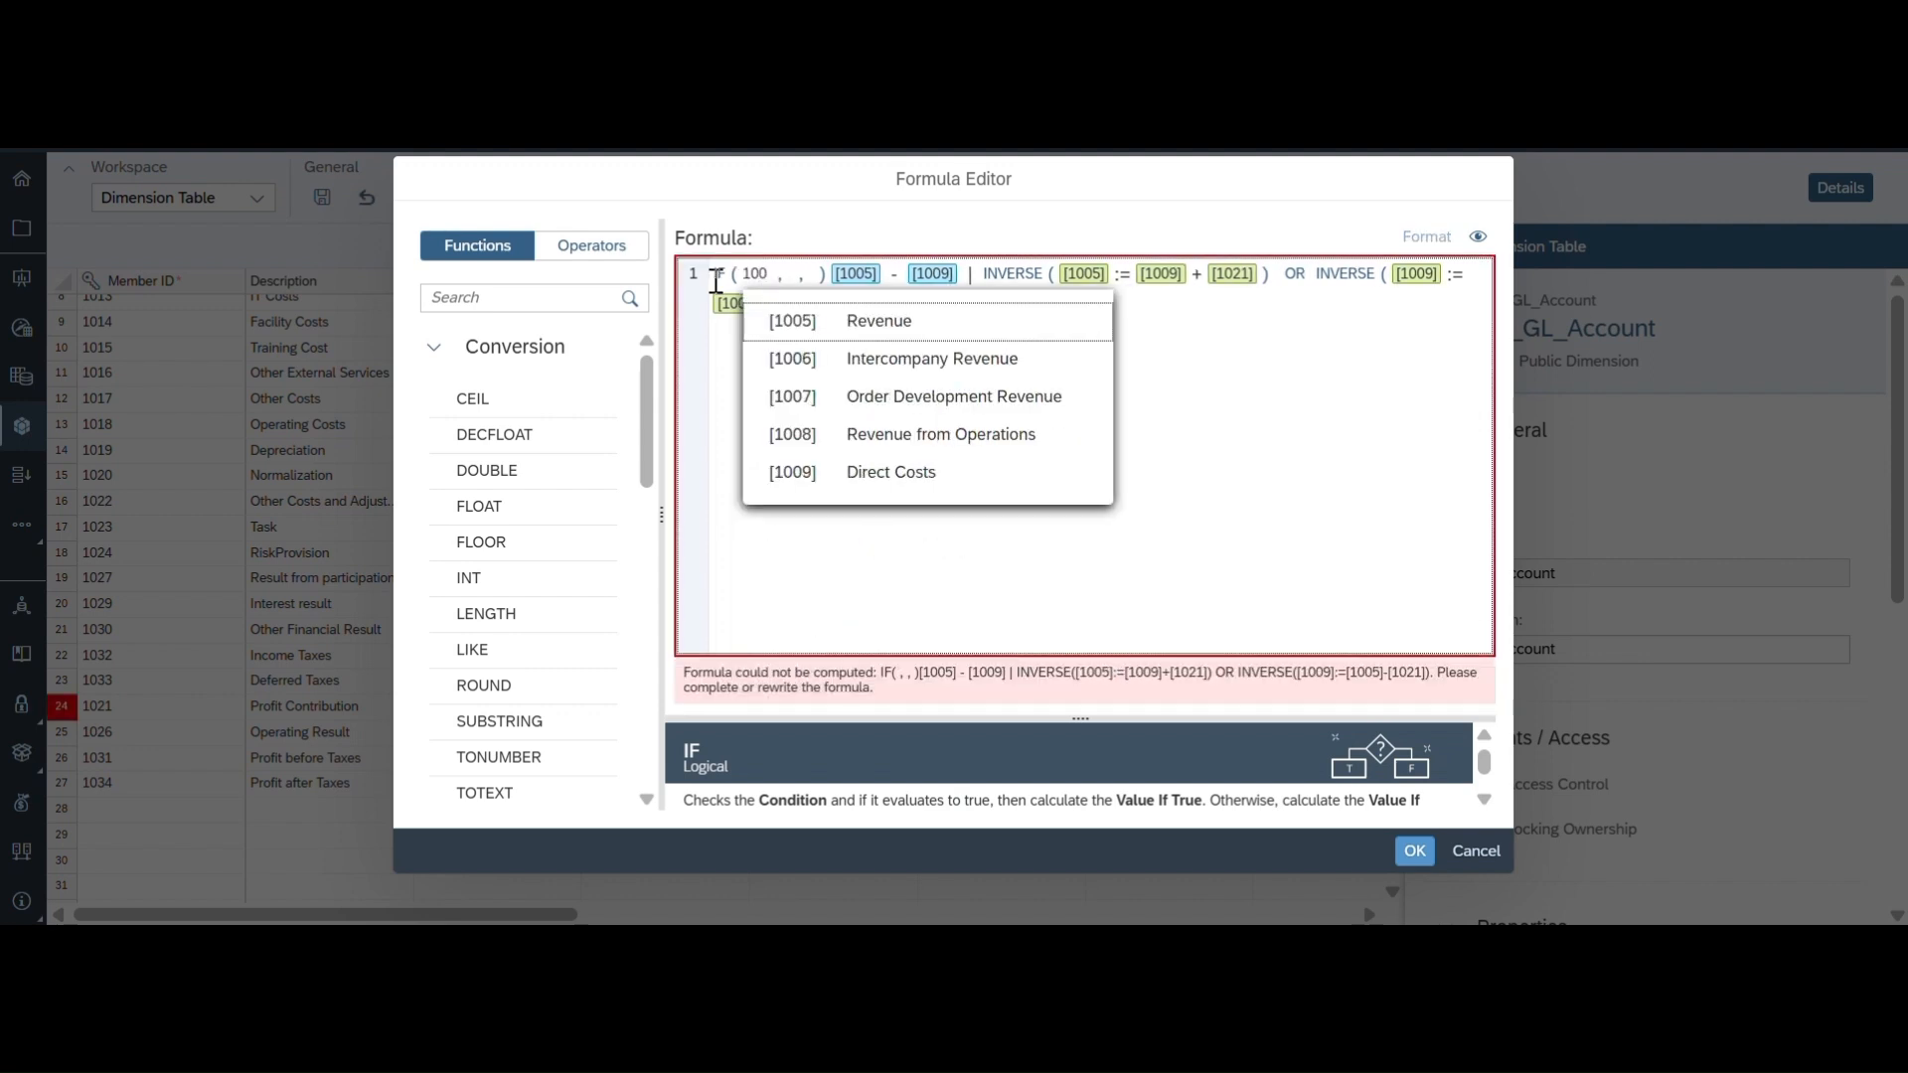
click(881, 475)
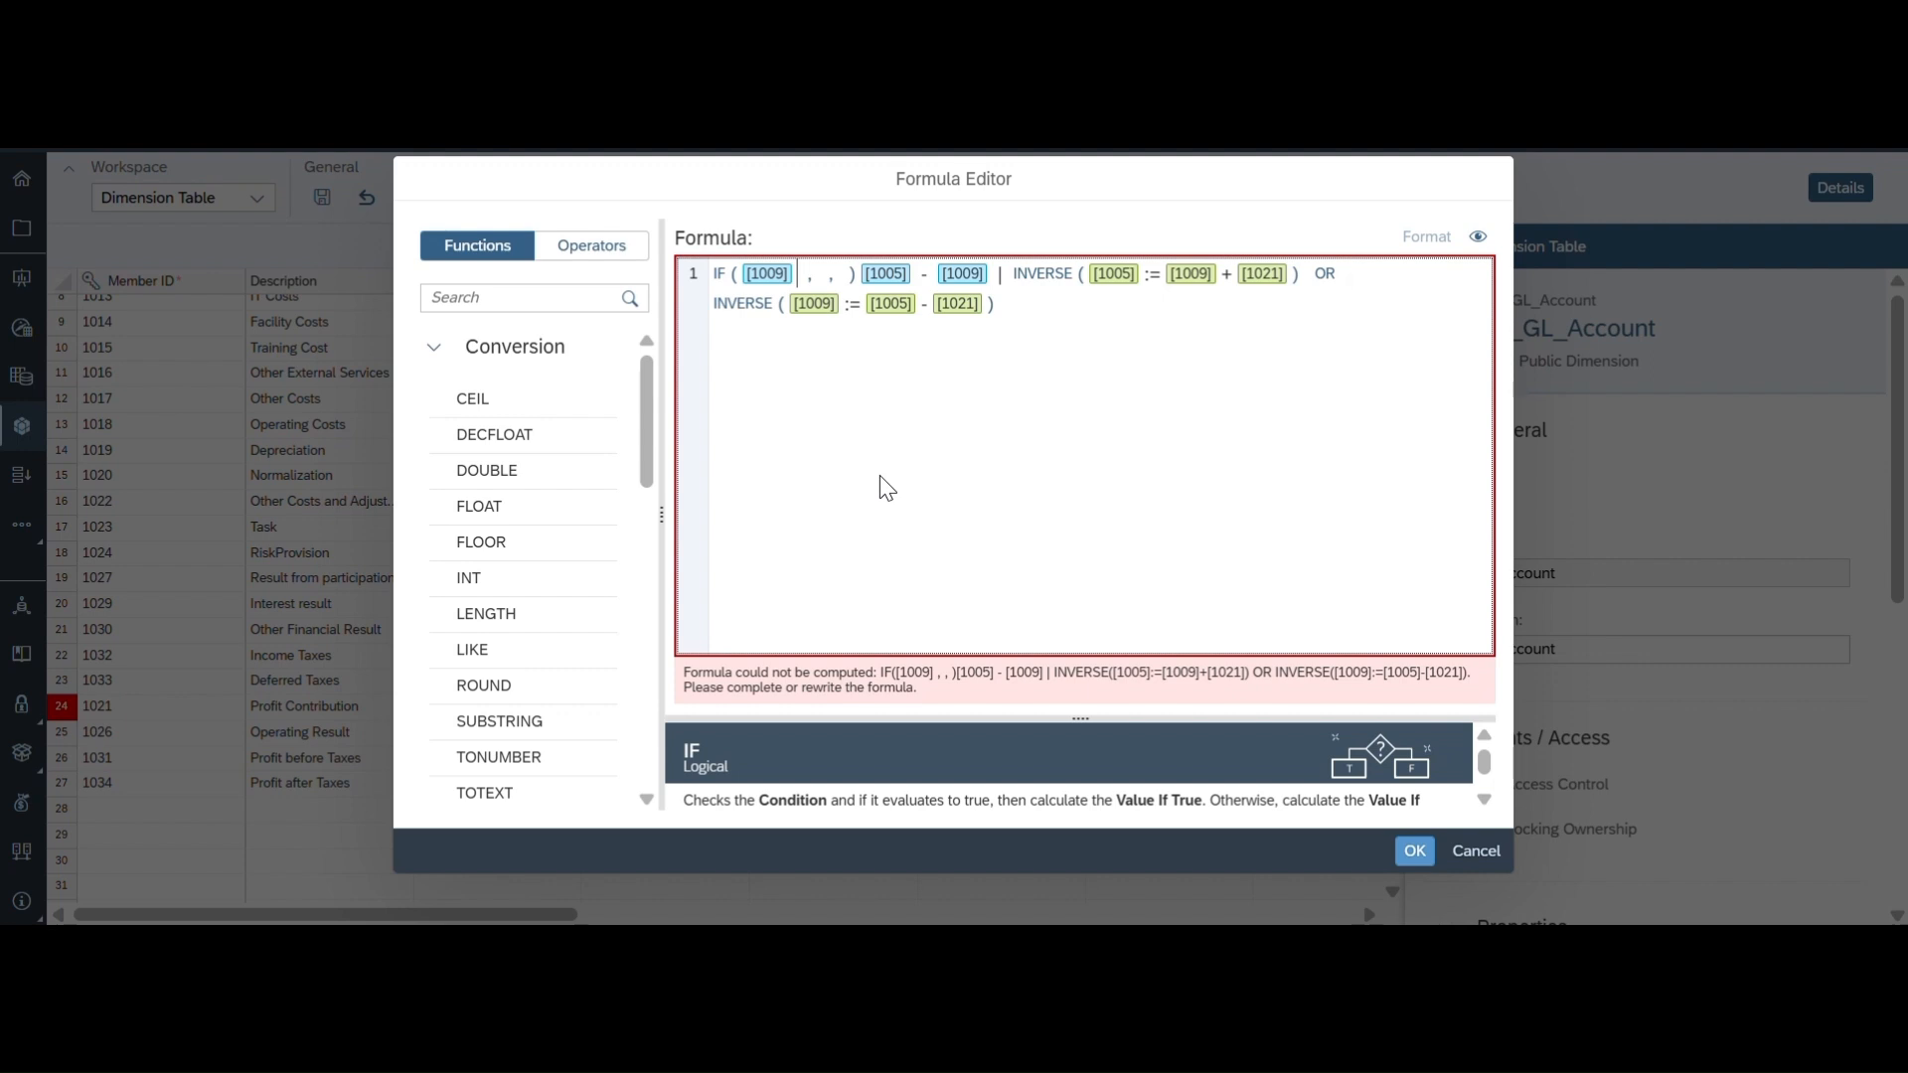
Step: Complete the IF condition as [1009] > 0, without any LOG10 function or surplus bracket
text(> 0)
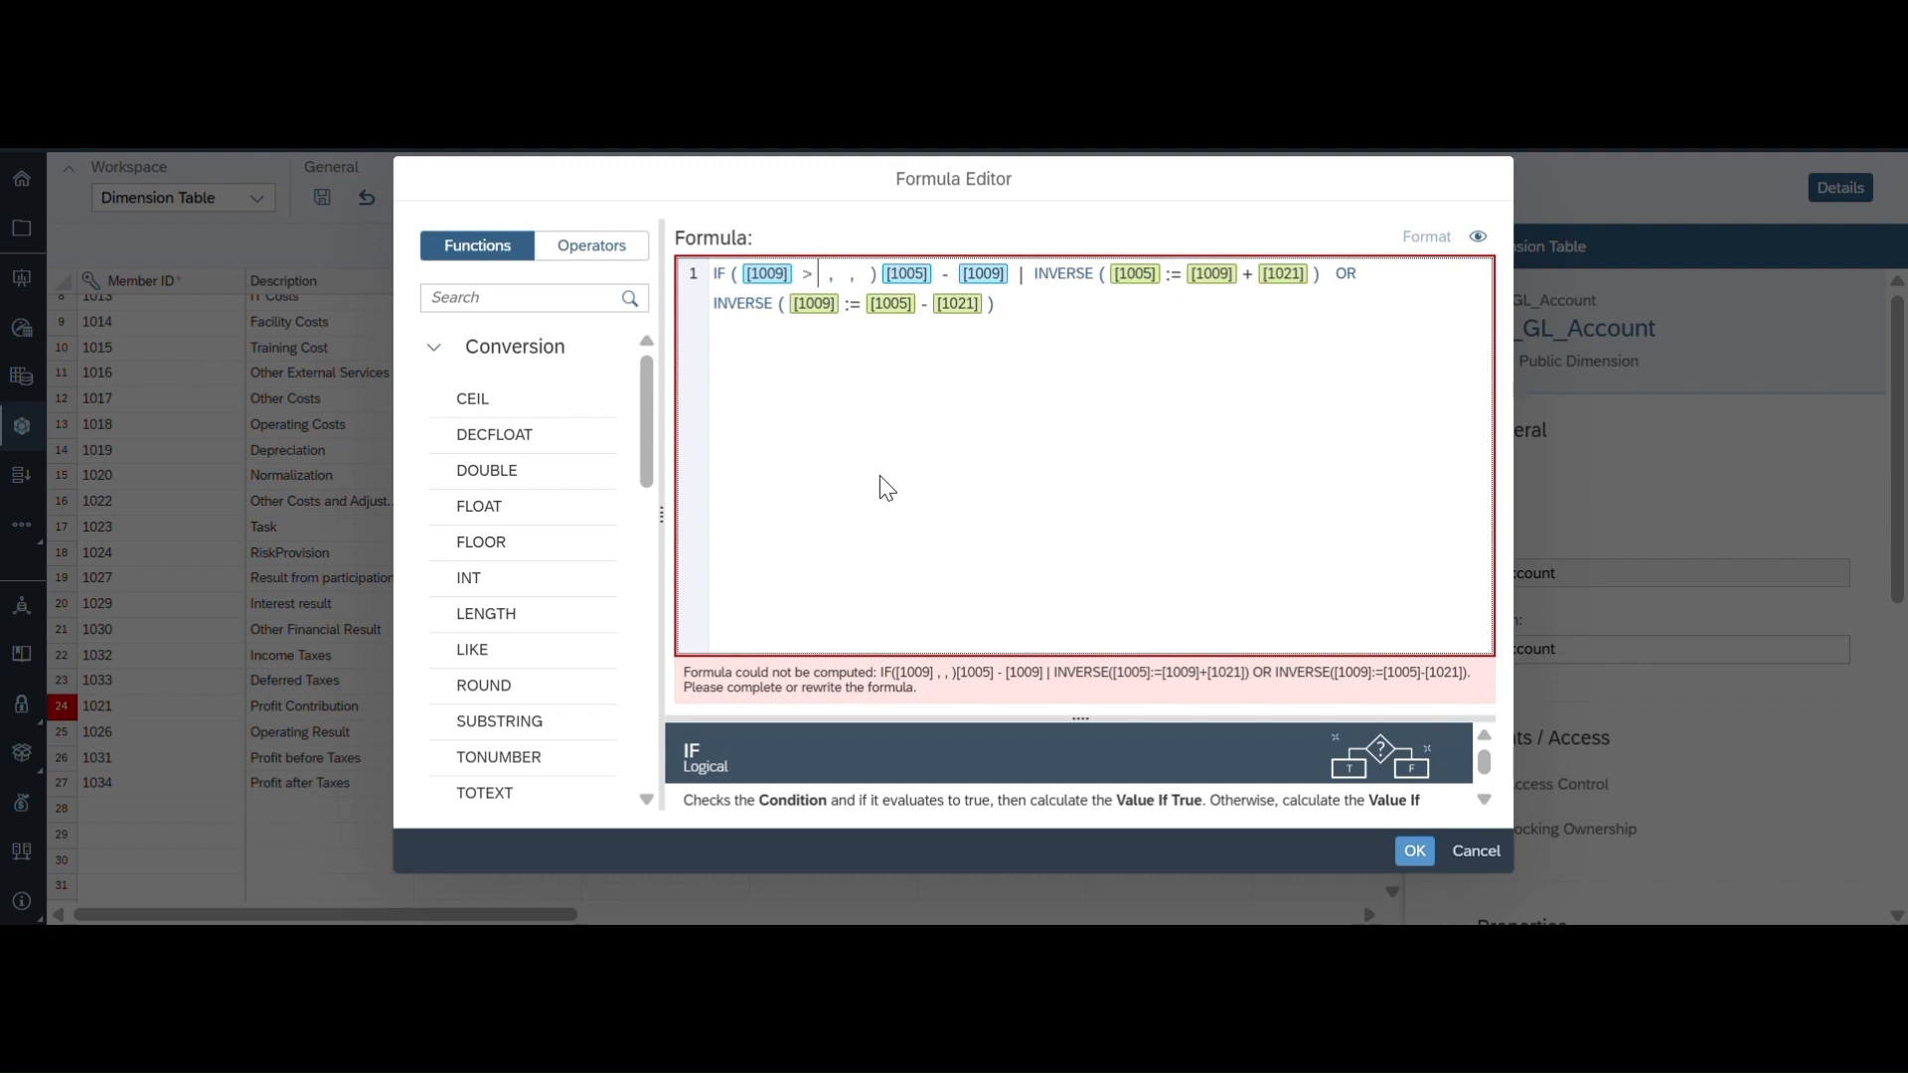
key(Return)
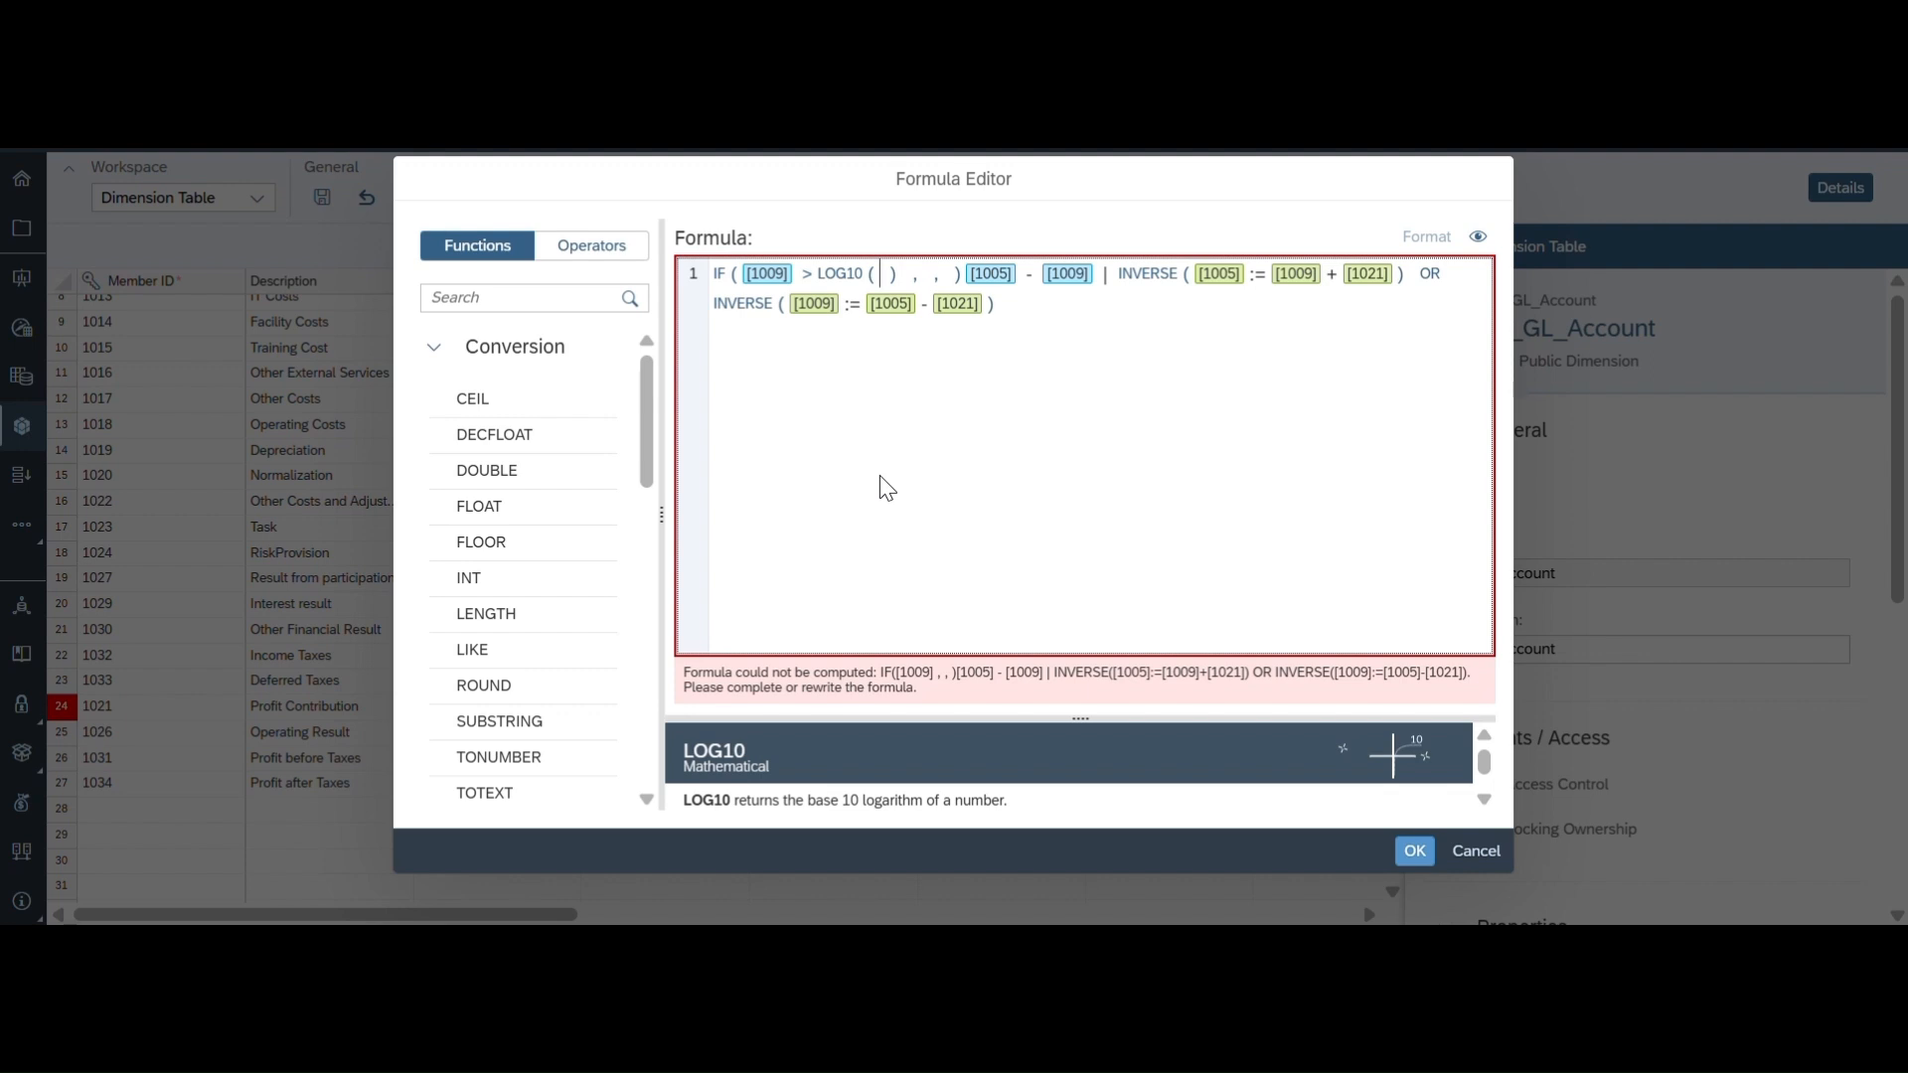
key(BackSpace)
key(BackSpace)
key(BackSpace)
key(BackSpace)
key(BackSpace)
key(BackSpace)
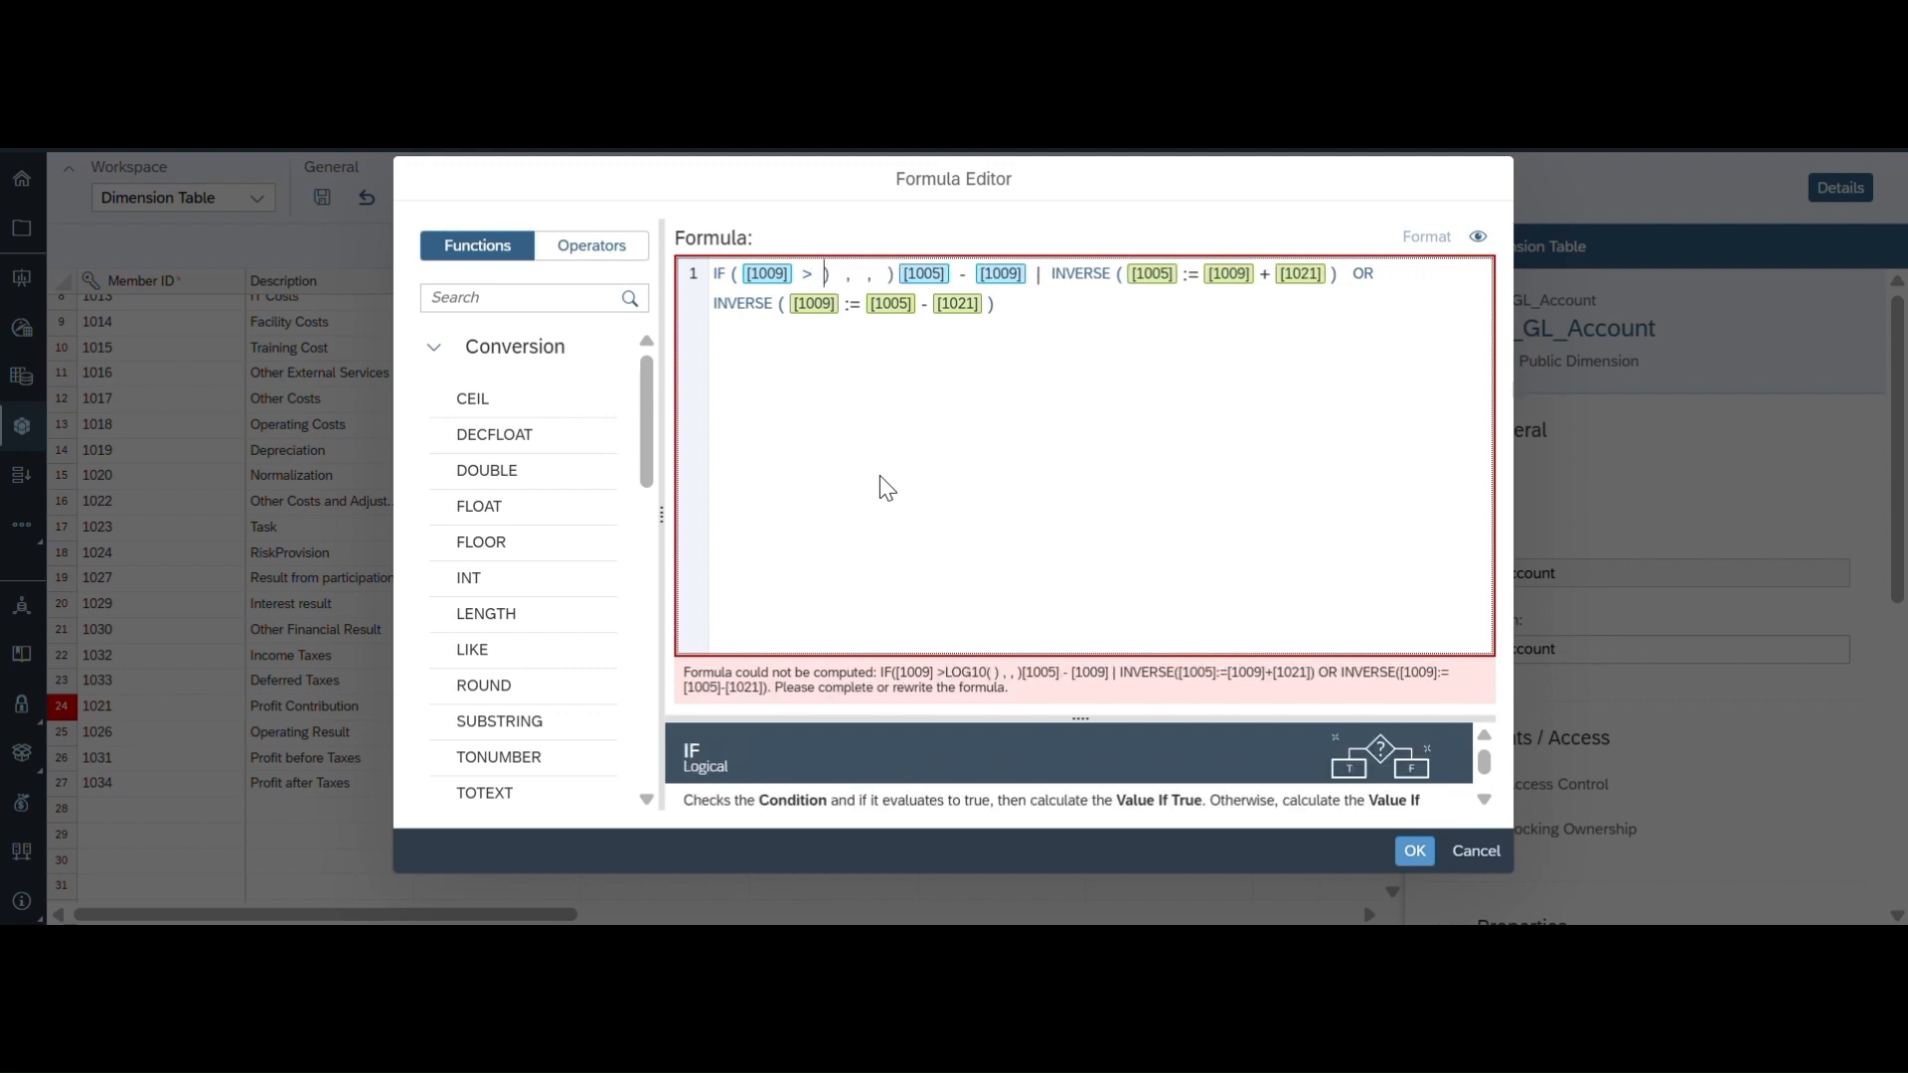
text(0)
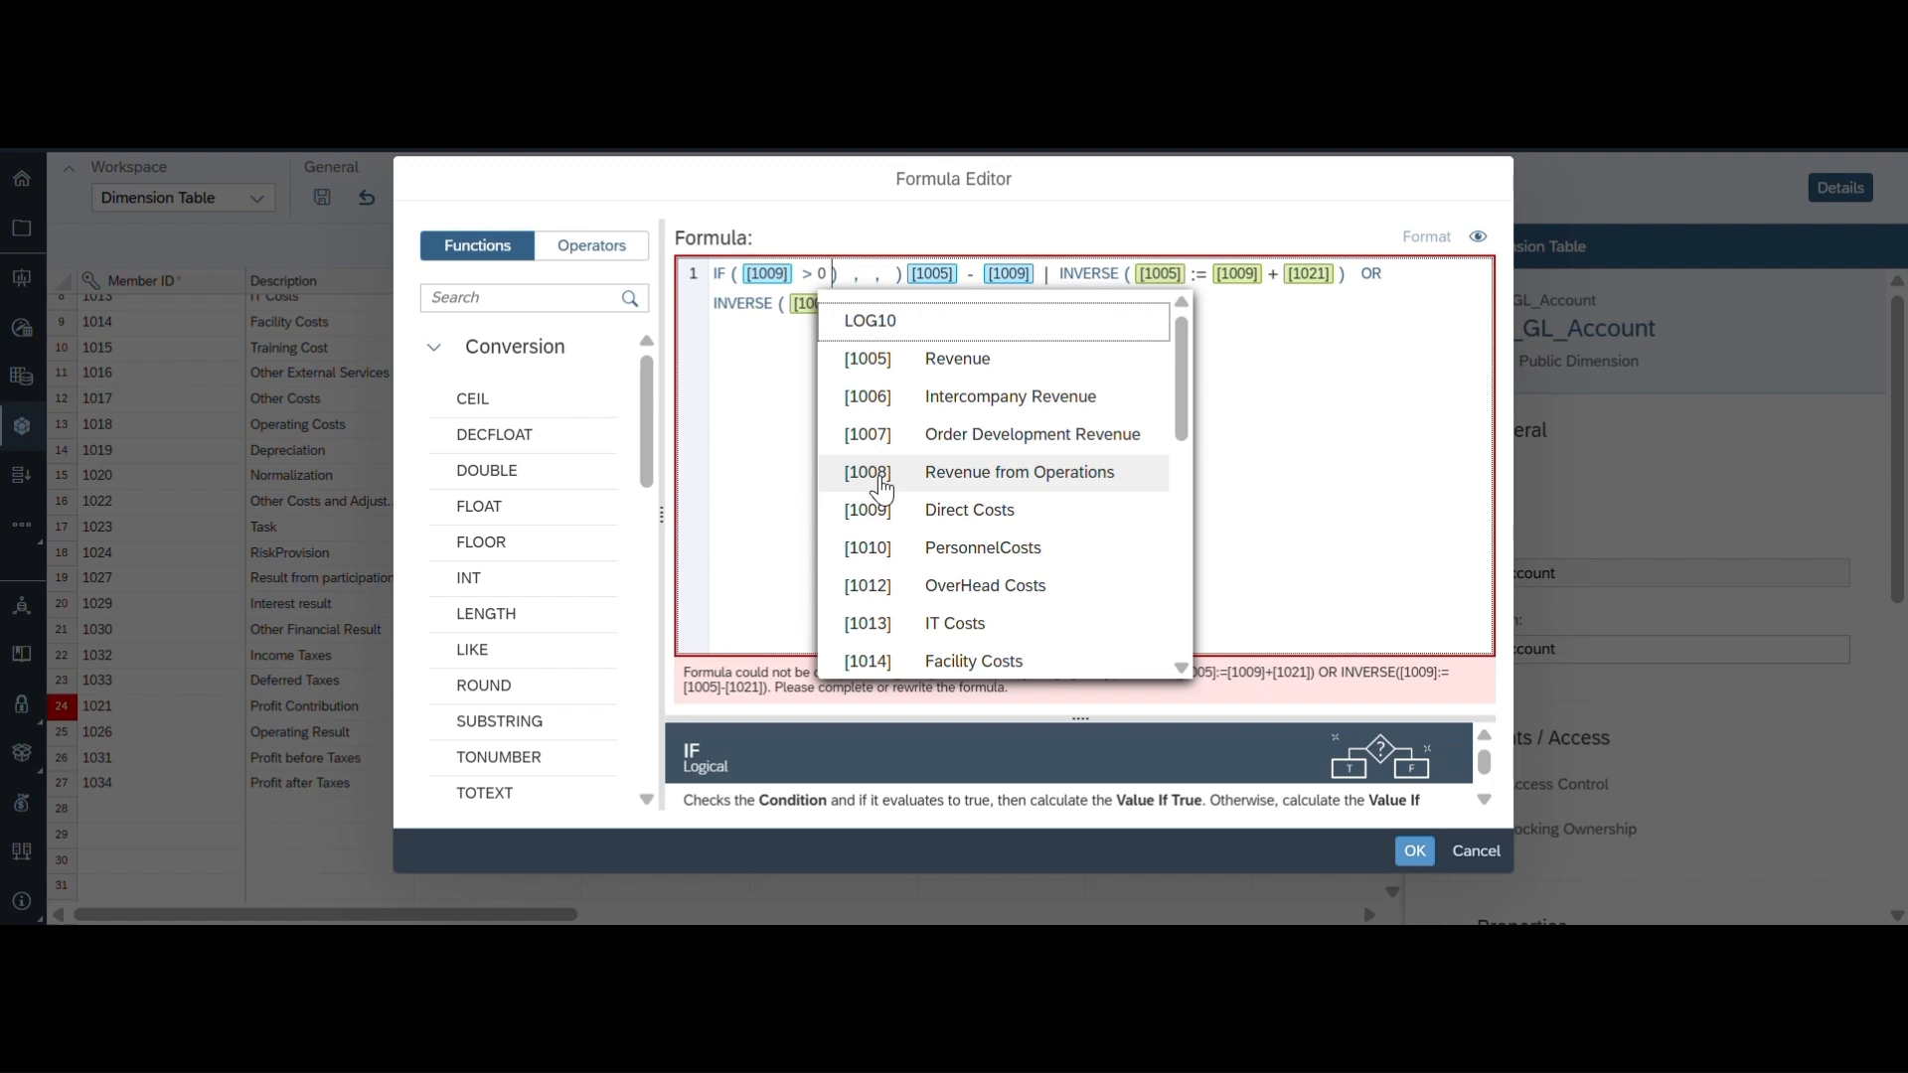
key(Escape)
key(BackSpace)
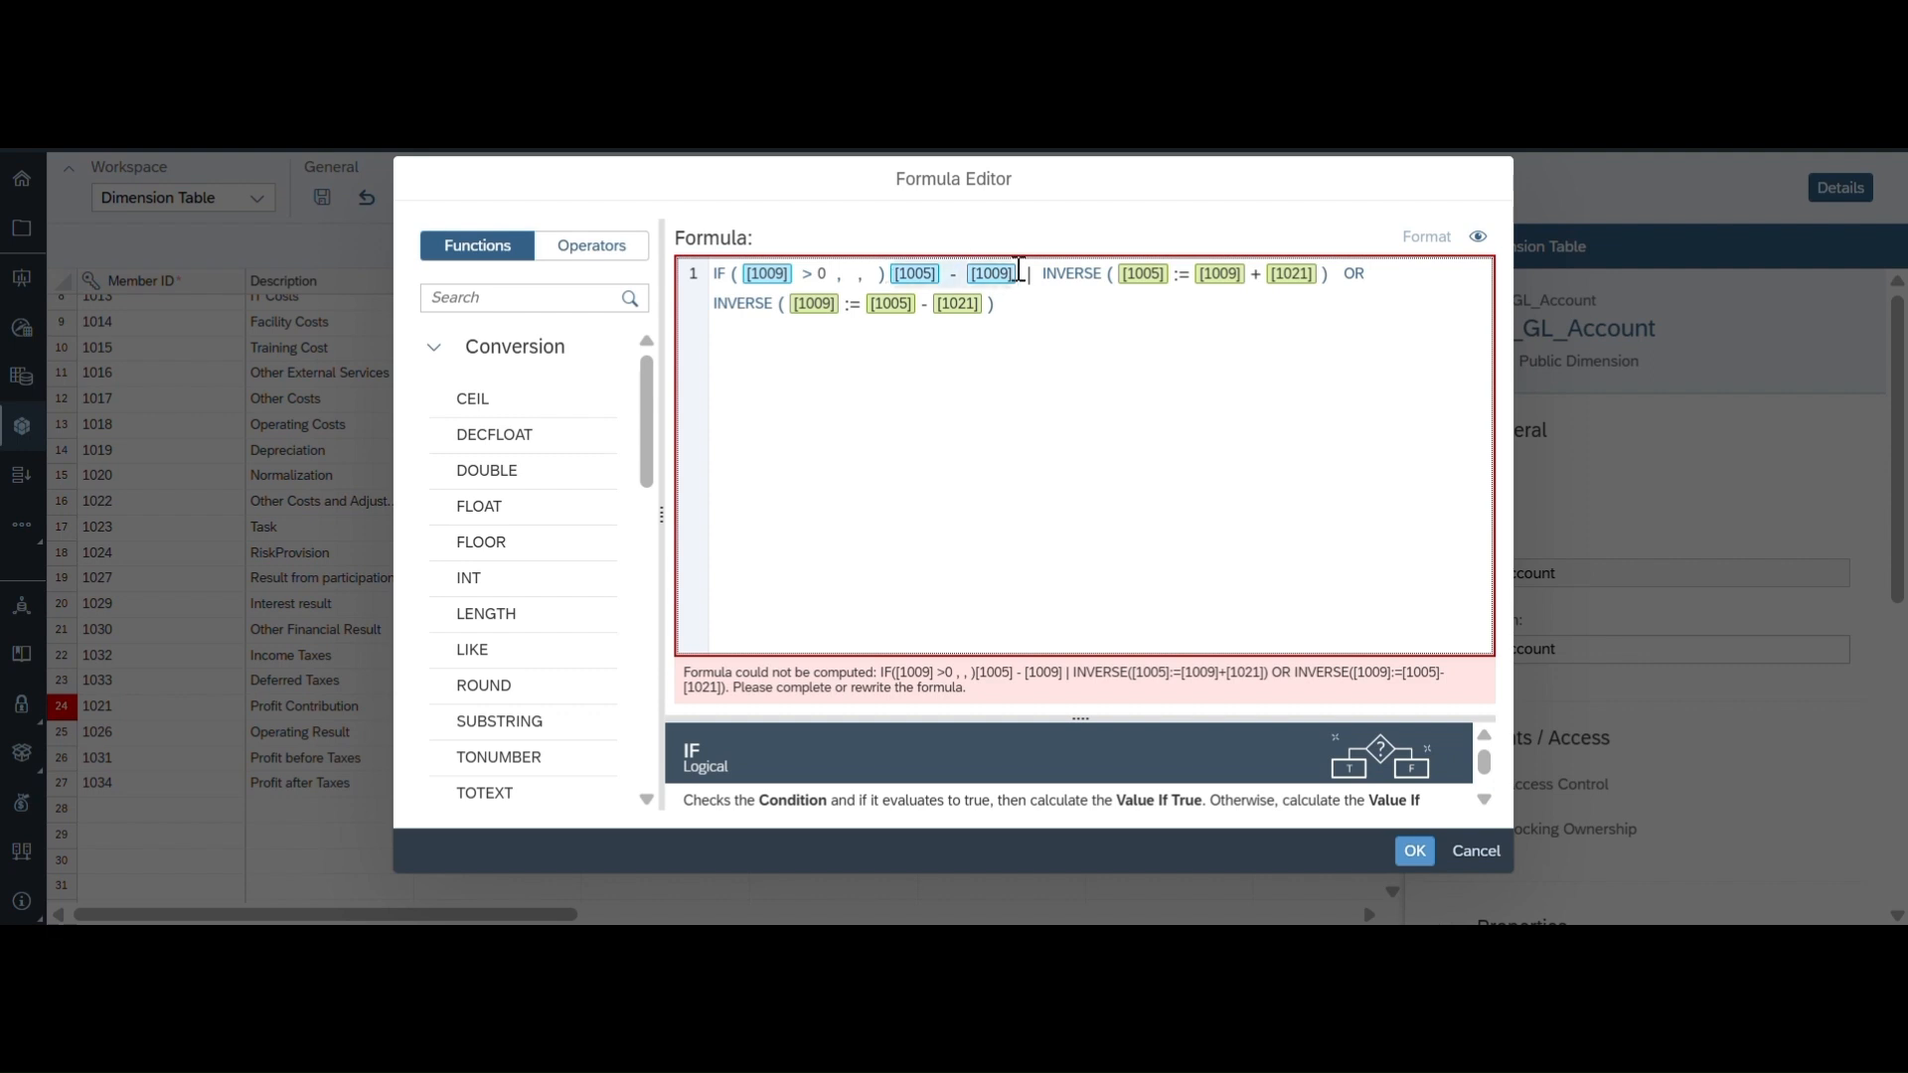
Step: Move the expression [1005] - [1009] from behind the IF function into its value-if-true argument
key(BackSpace)
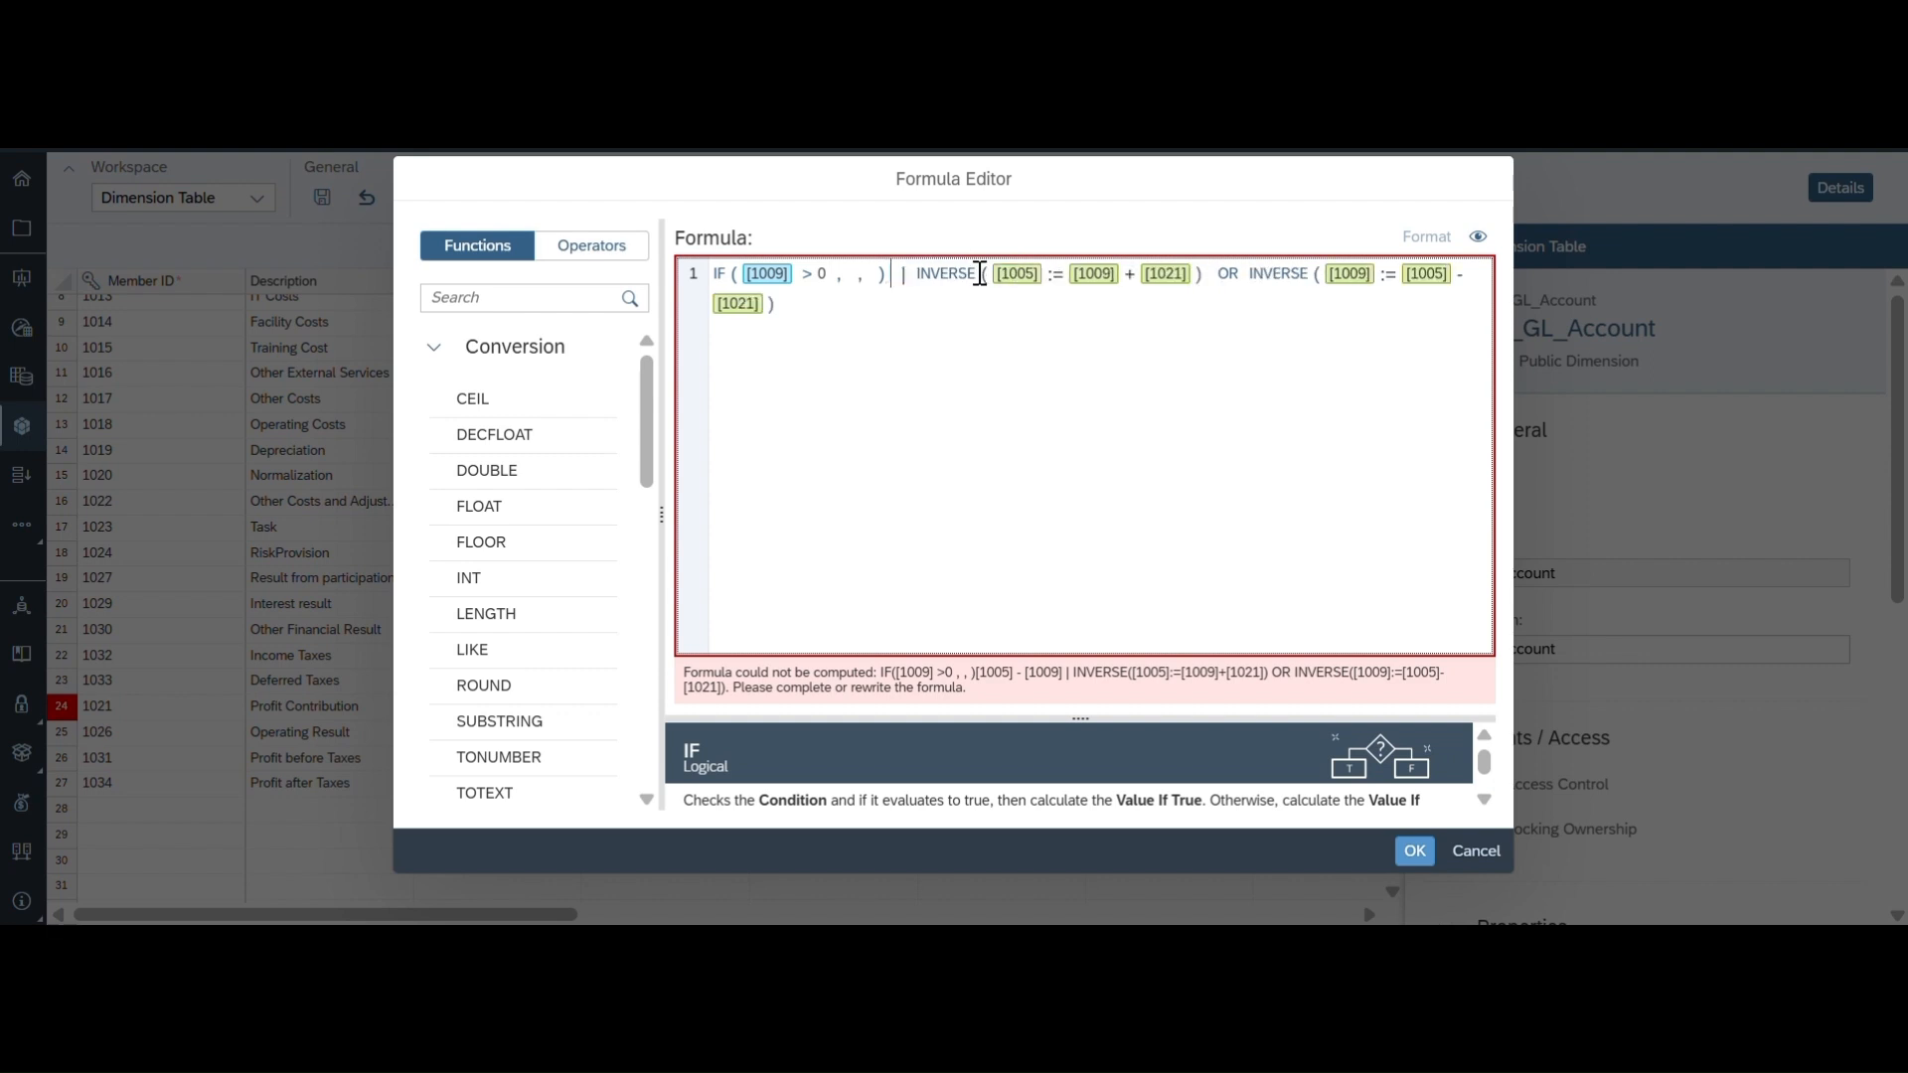
click(851, 275)
text([1005] - [1009])
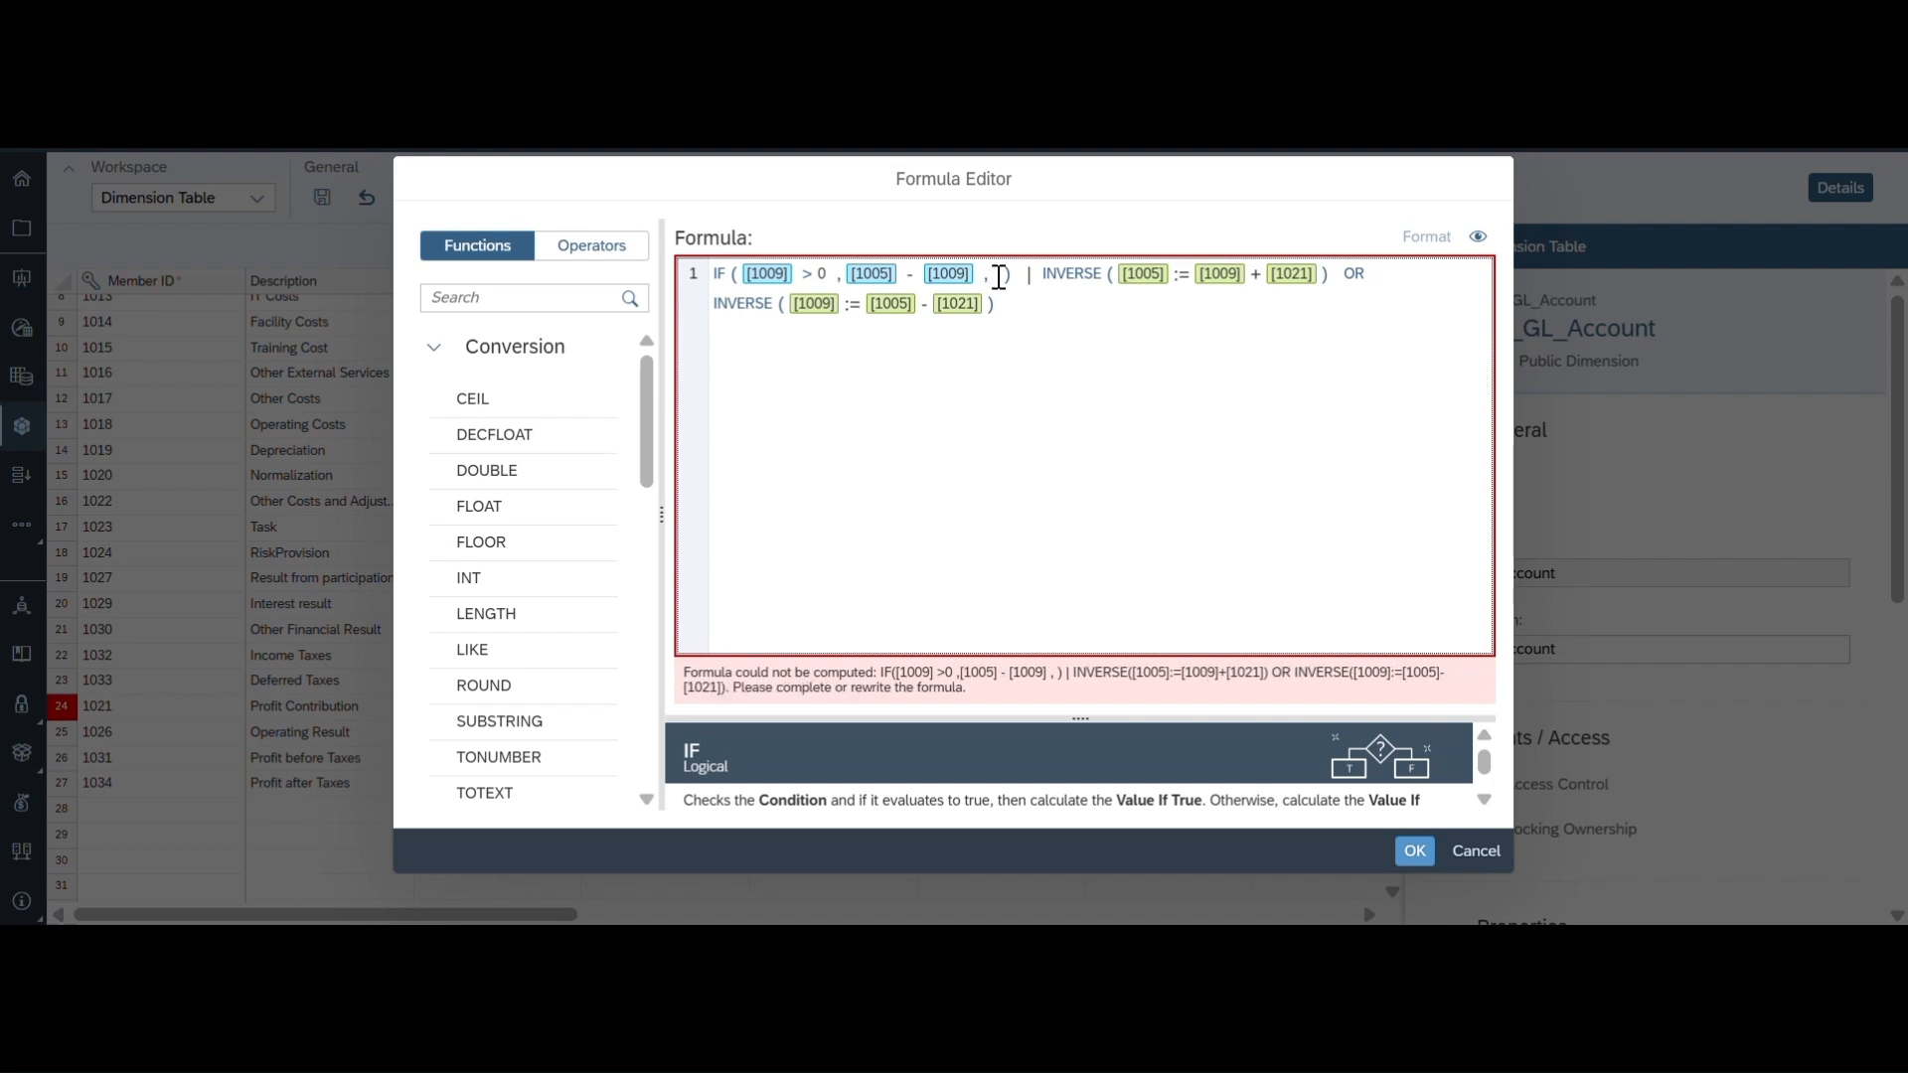
Step: Enter [1005] + [1009] as the value-if-false argument of the IF function
click(999, 275)
text([1005] - [1009])
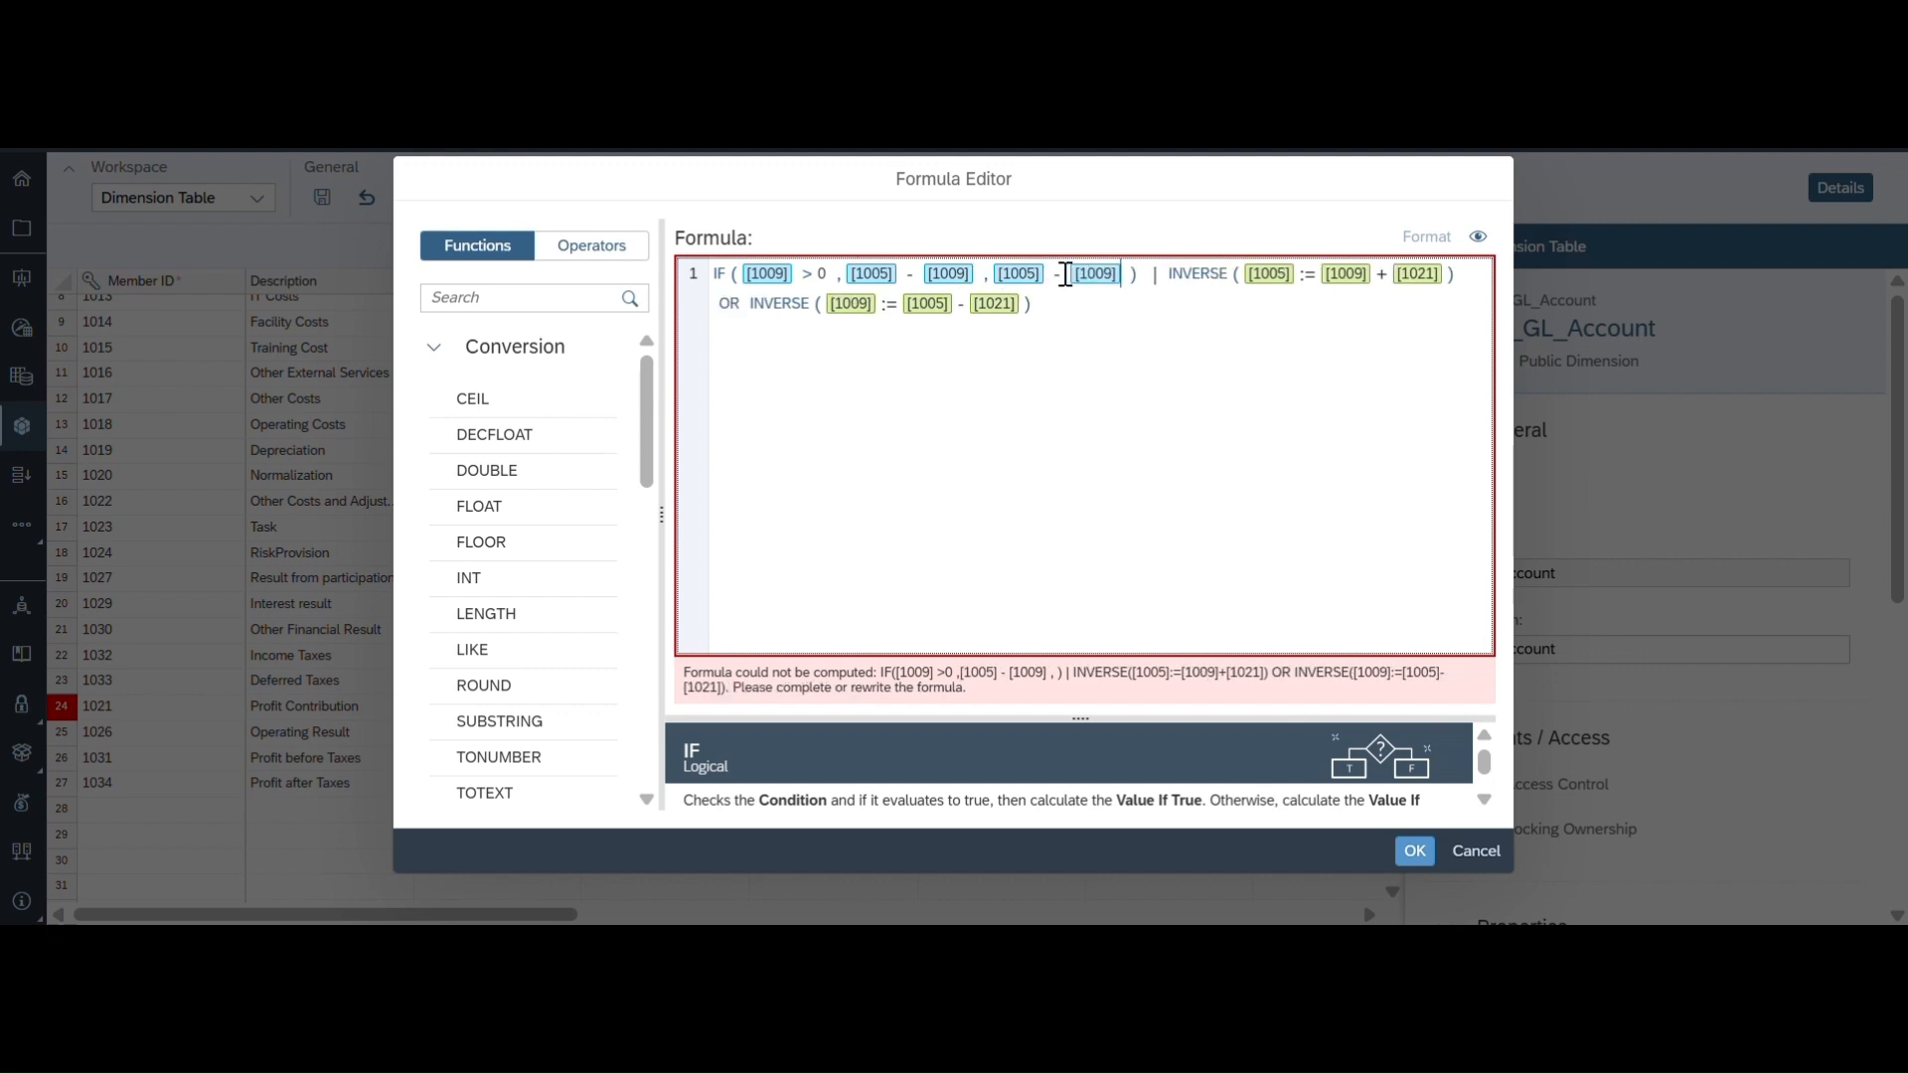
click(1065, 274)
key(BackSpace)
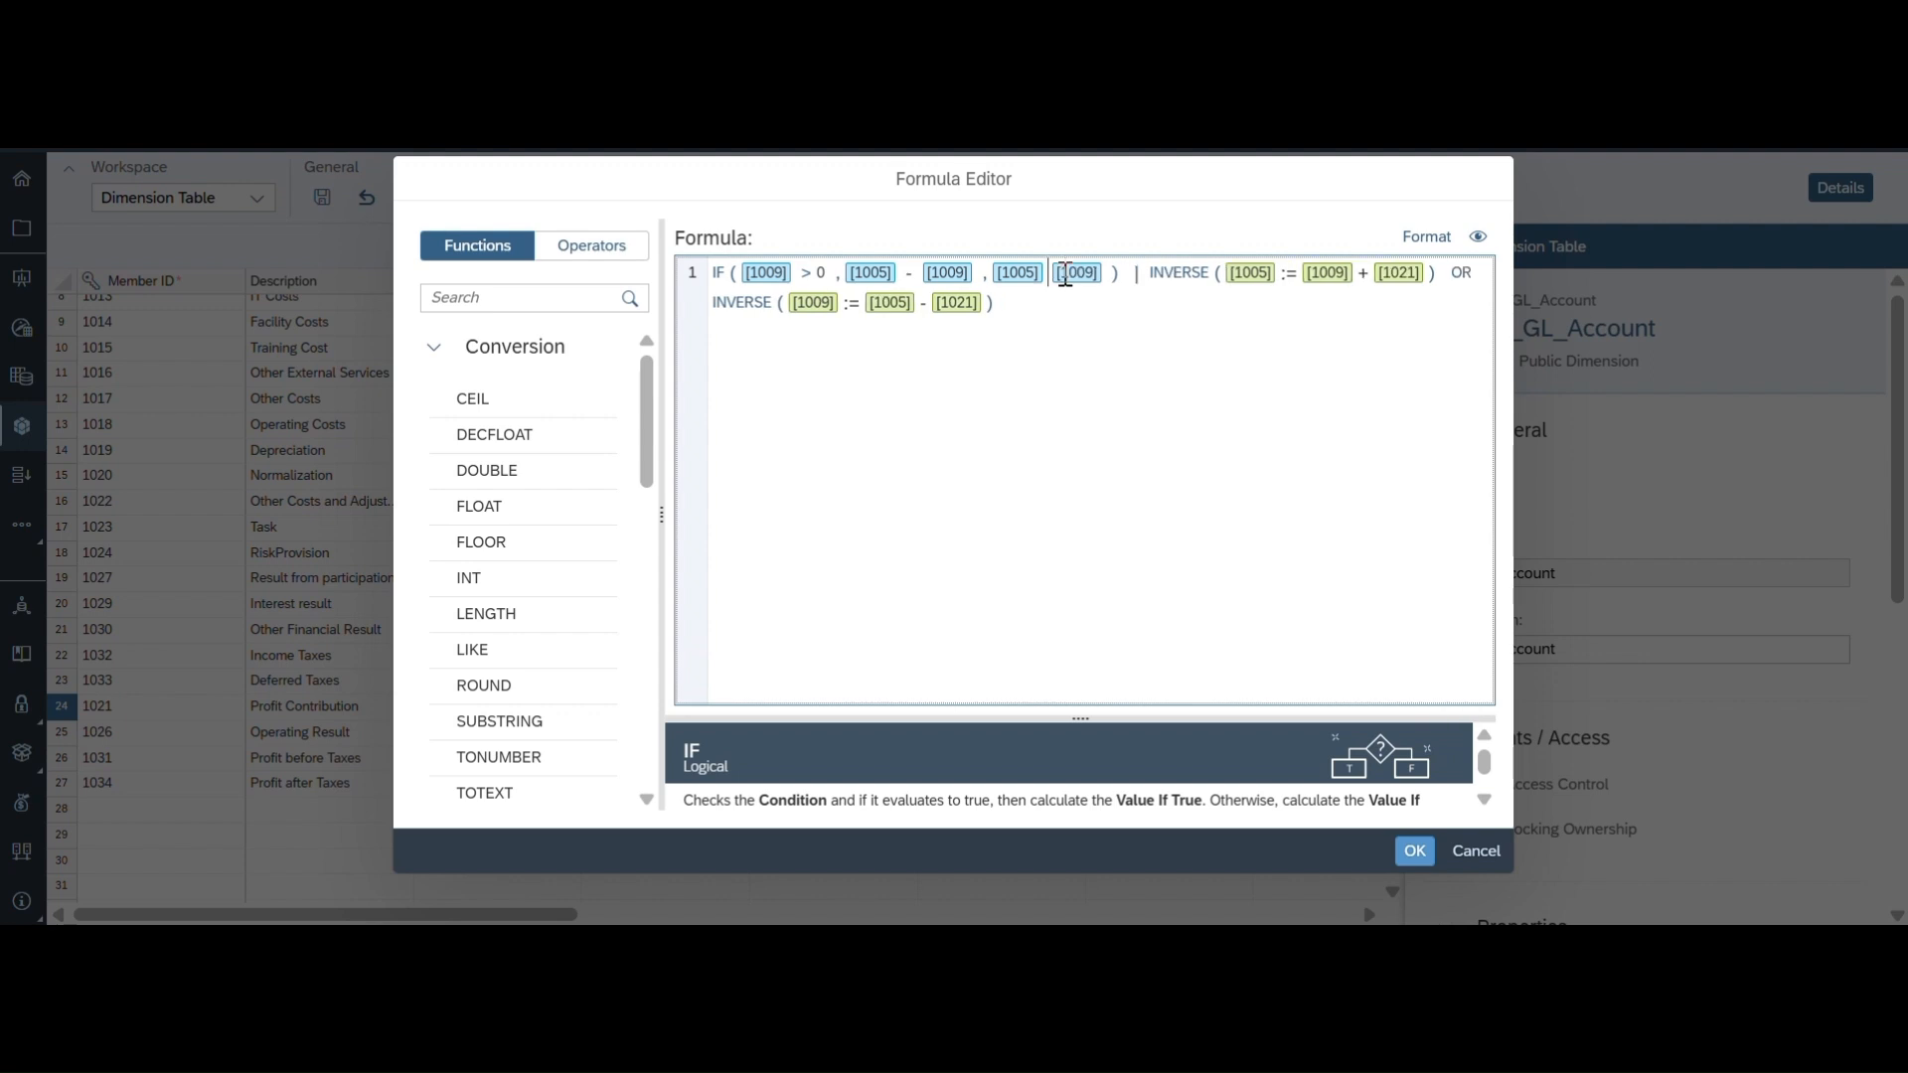
text(+)
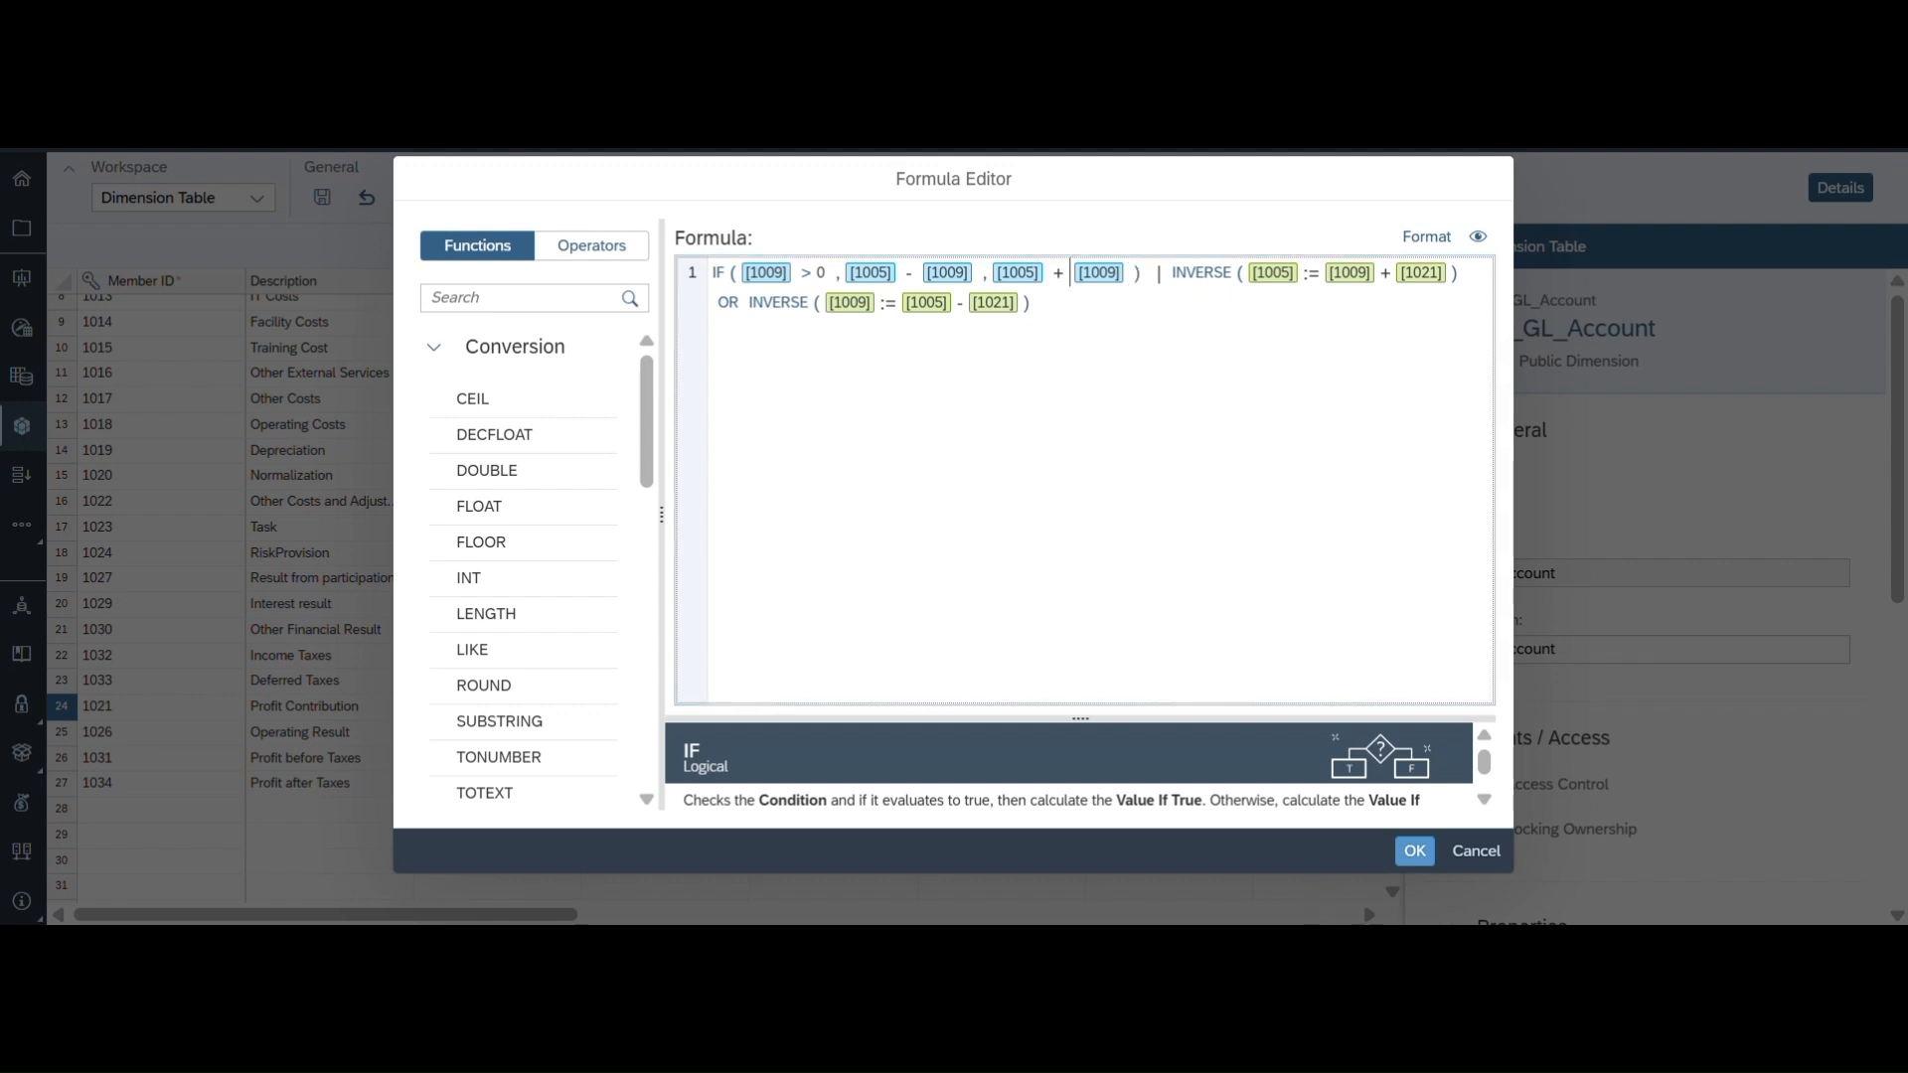
Step: Switch to the text notes and review the profit, revenue and cost formulas for positive and negative costs, returning to the formula
click(1254, 944)
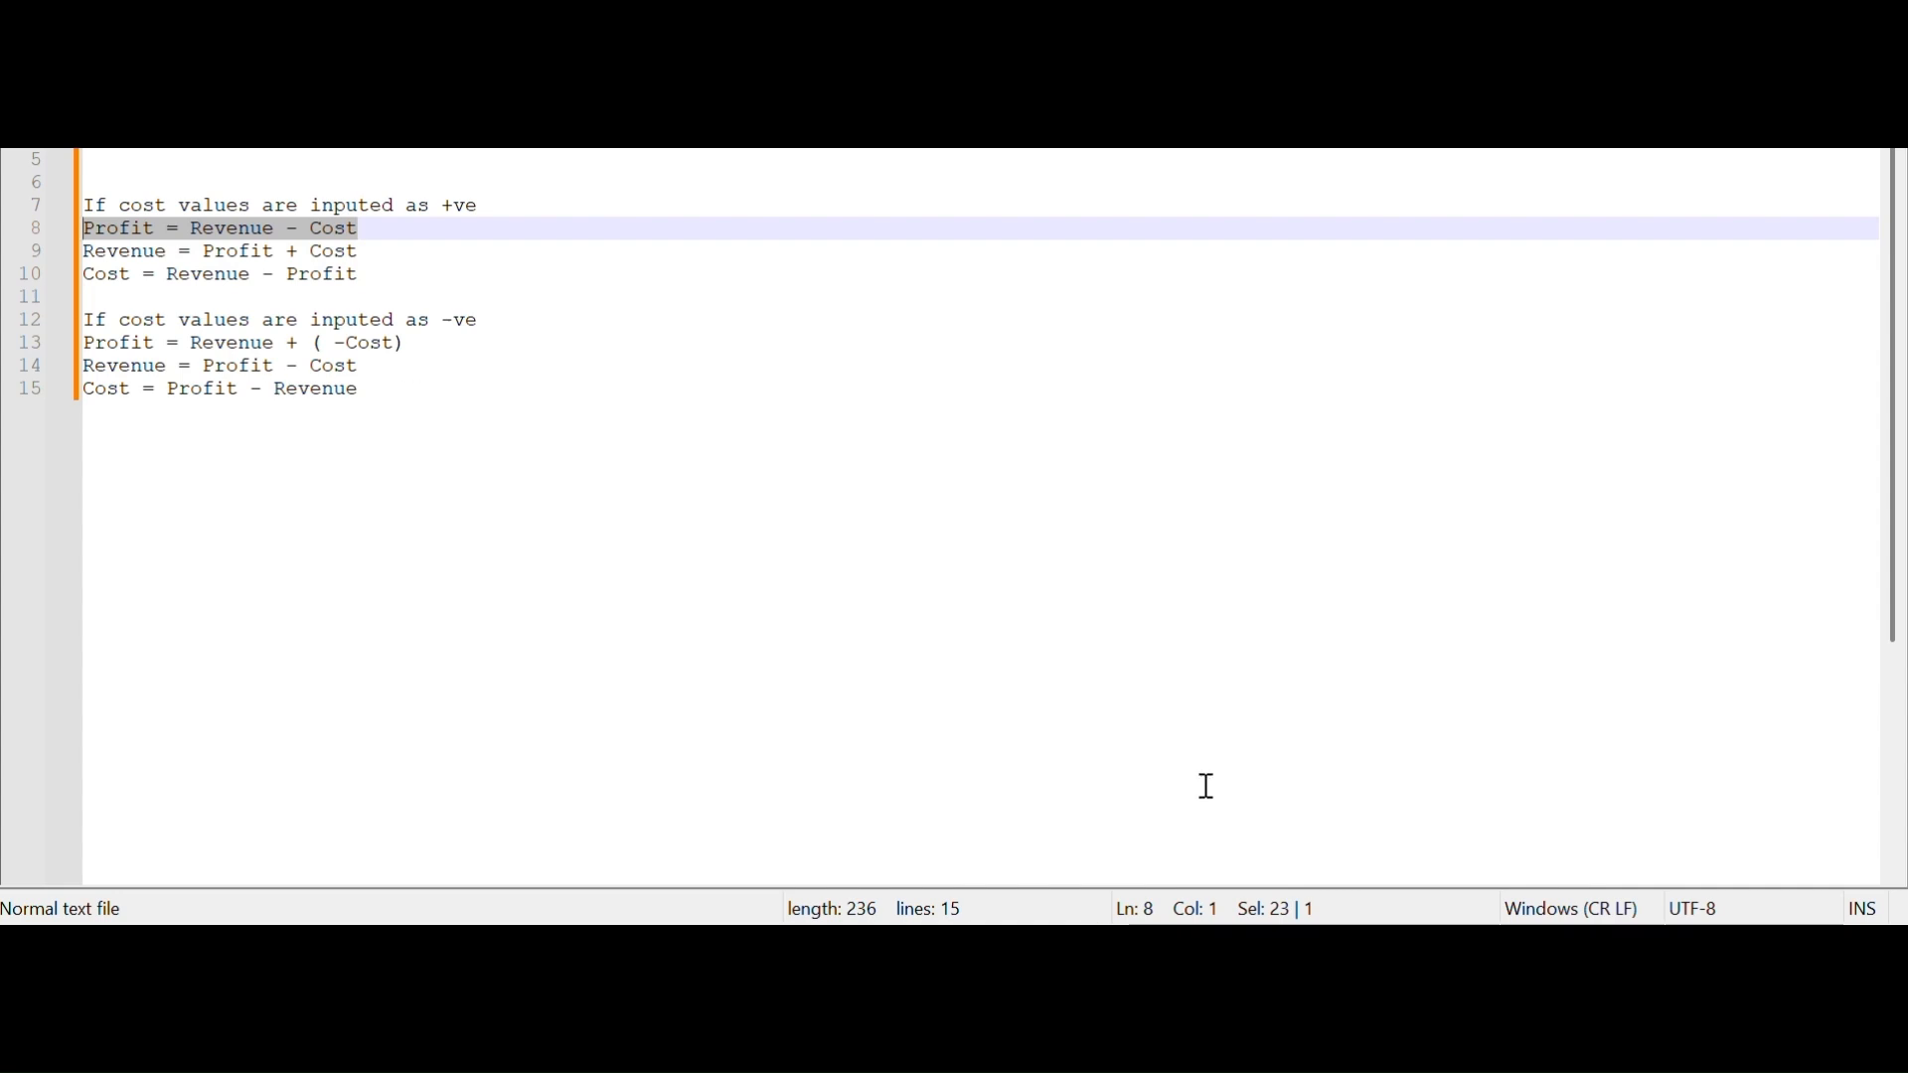
mouse_move(1188, 949)
click(1188, 810)
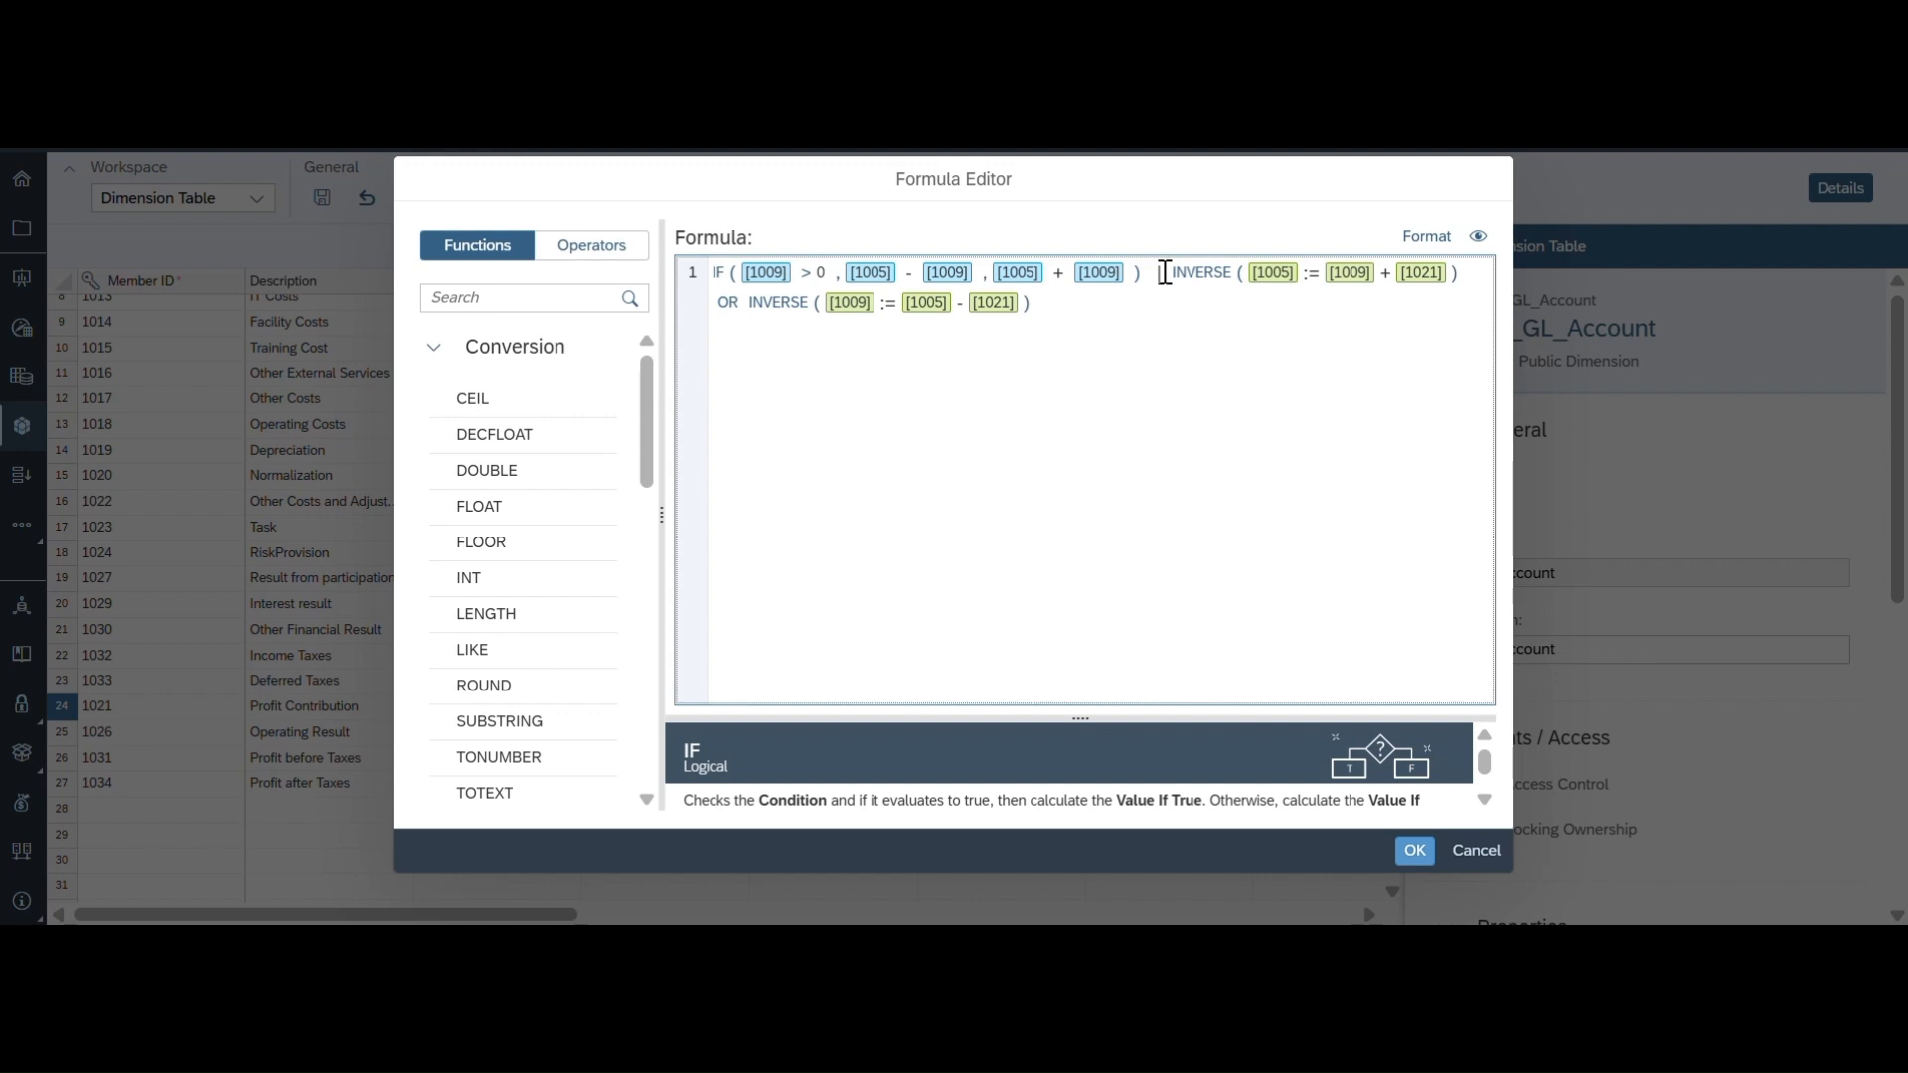
Step: Place the INVERSE part of the Profit Contribution formula on its own second line, ready for editing at its end
key(Return)
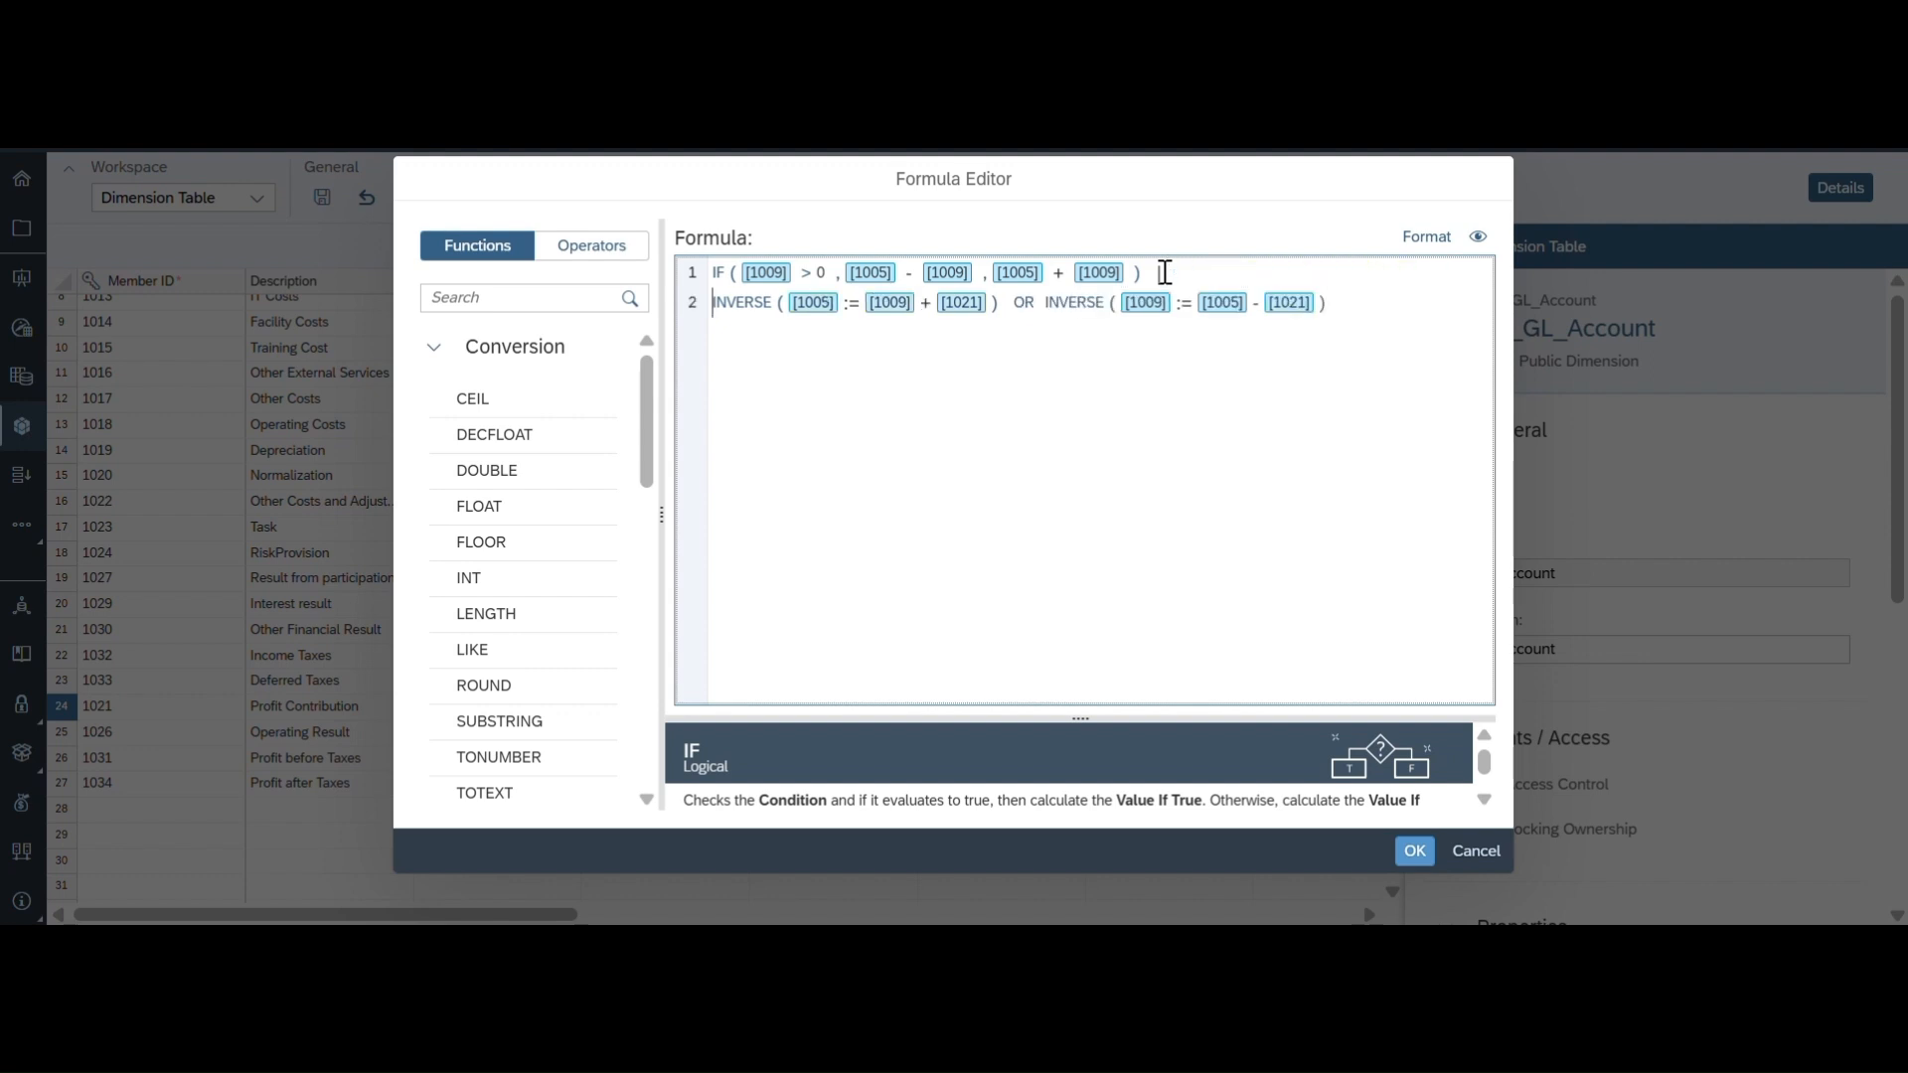
key(Right)
key(Right)
key(Right)
key(Right)
key(Right)
key(Right)
key(Right)
click(1358, 302)
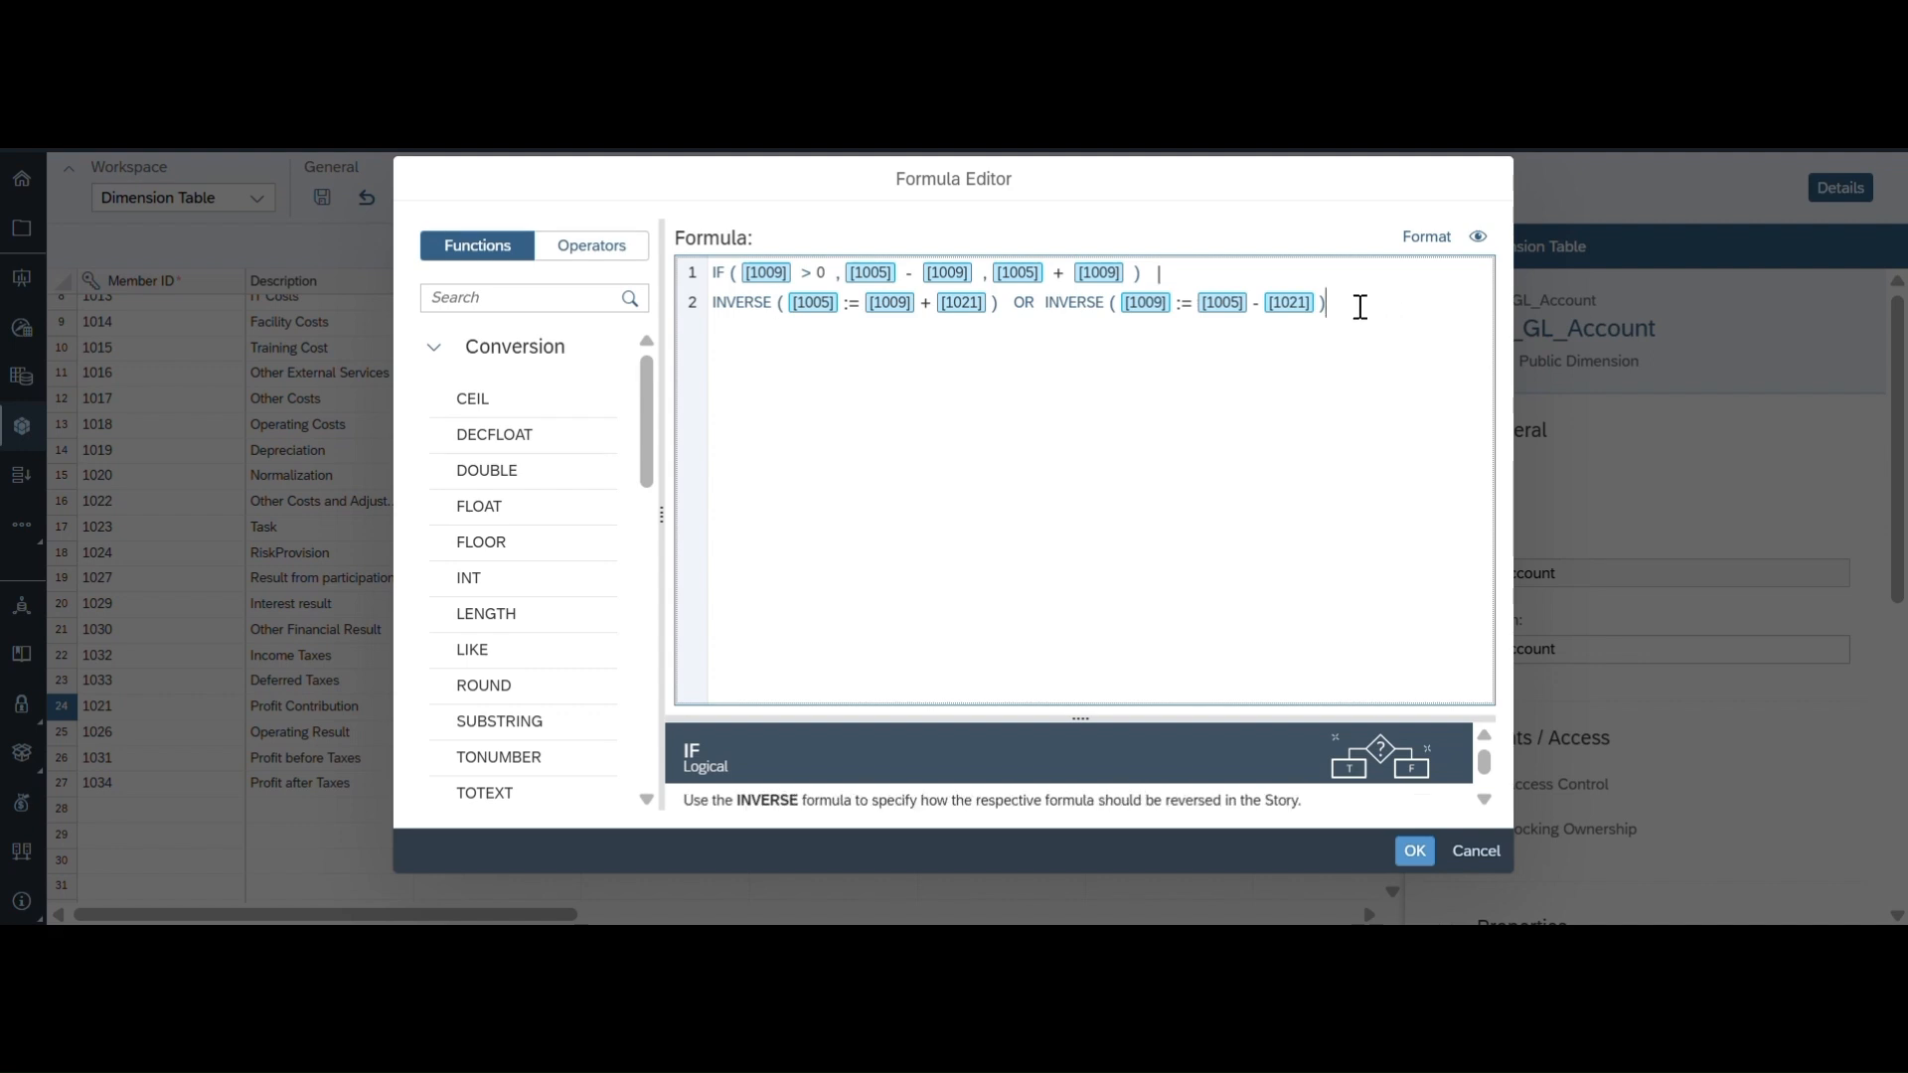
Step: Start a third formula line with OR followed by an INVERSEIF function
key(Return)
text(in)
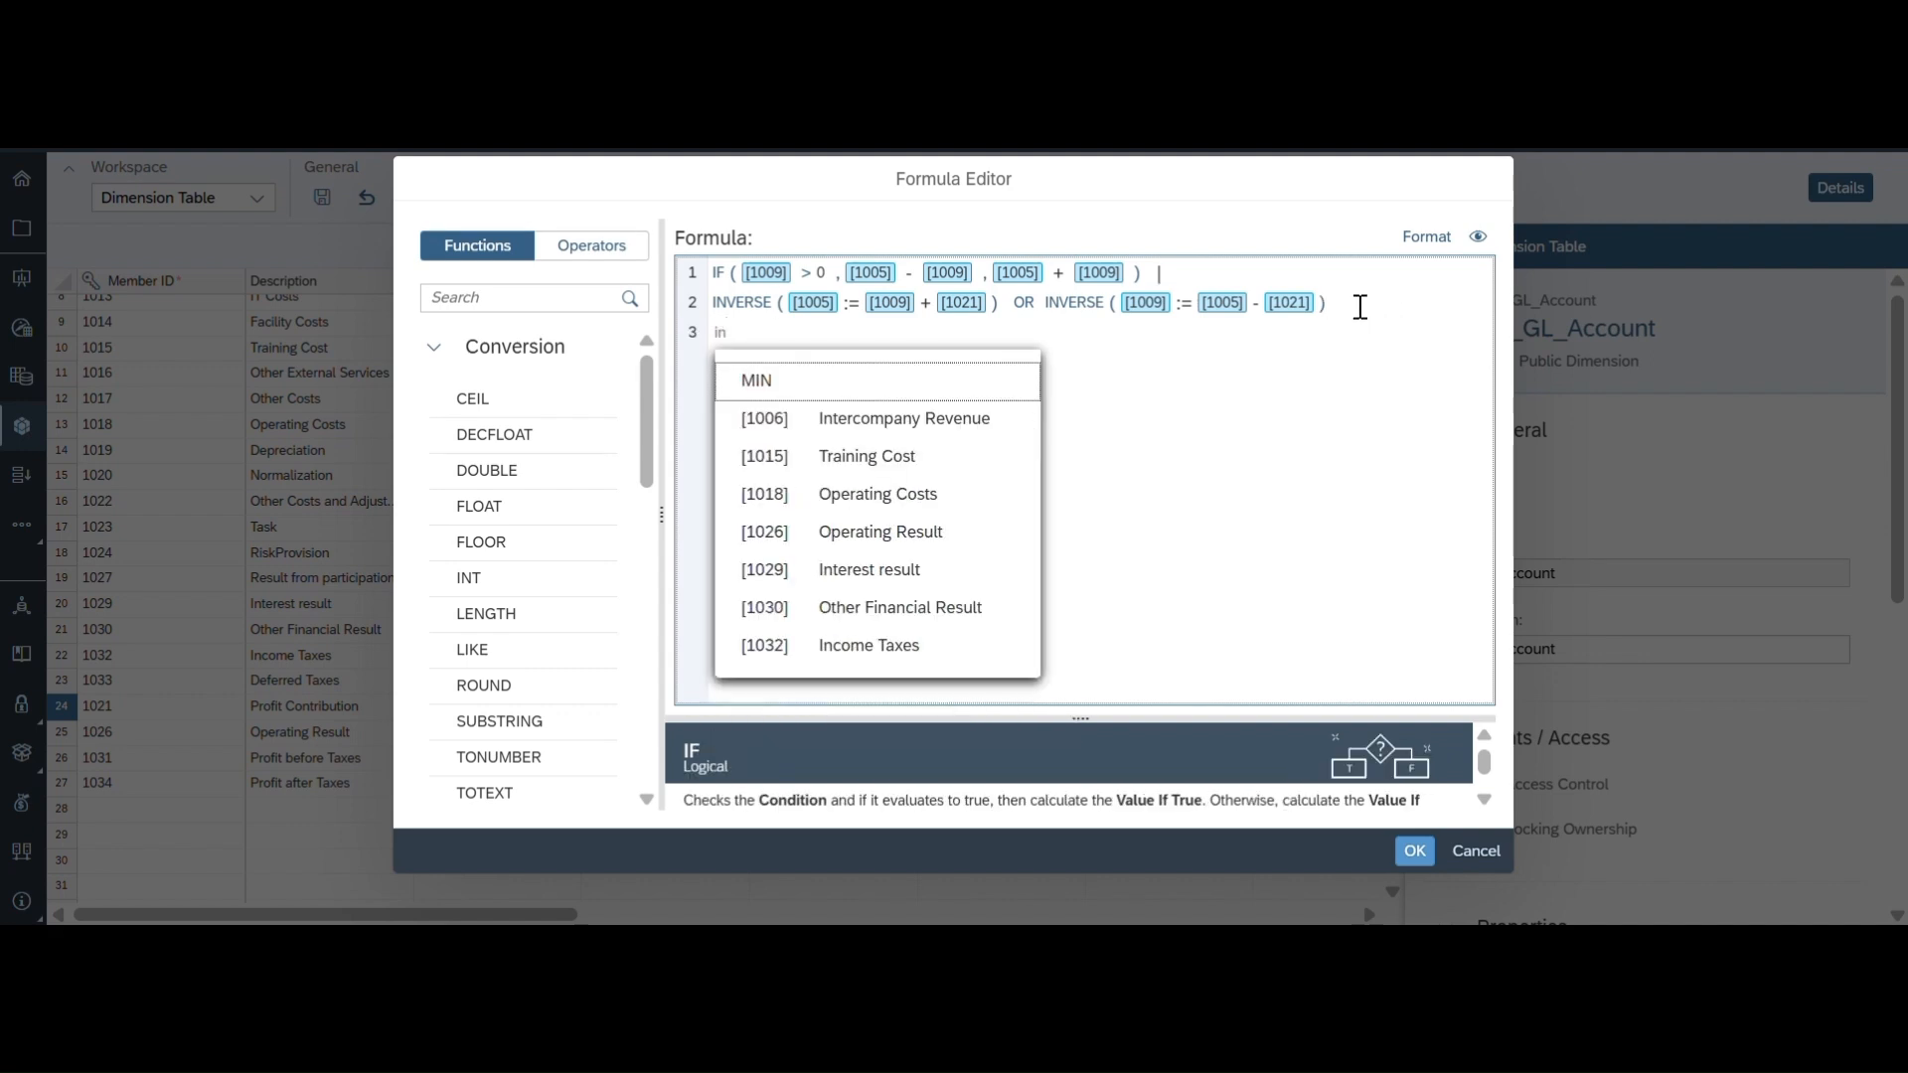
key(BackSpace)
key(BackSpace)
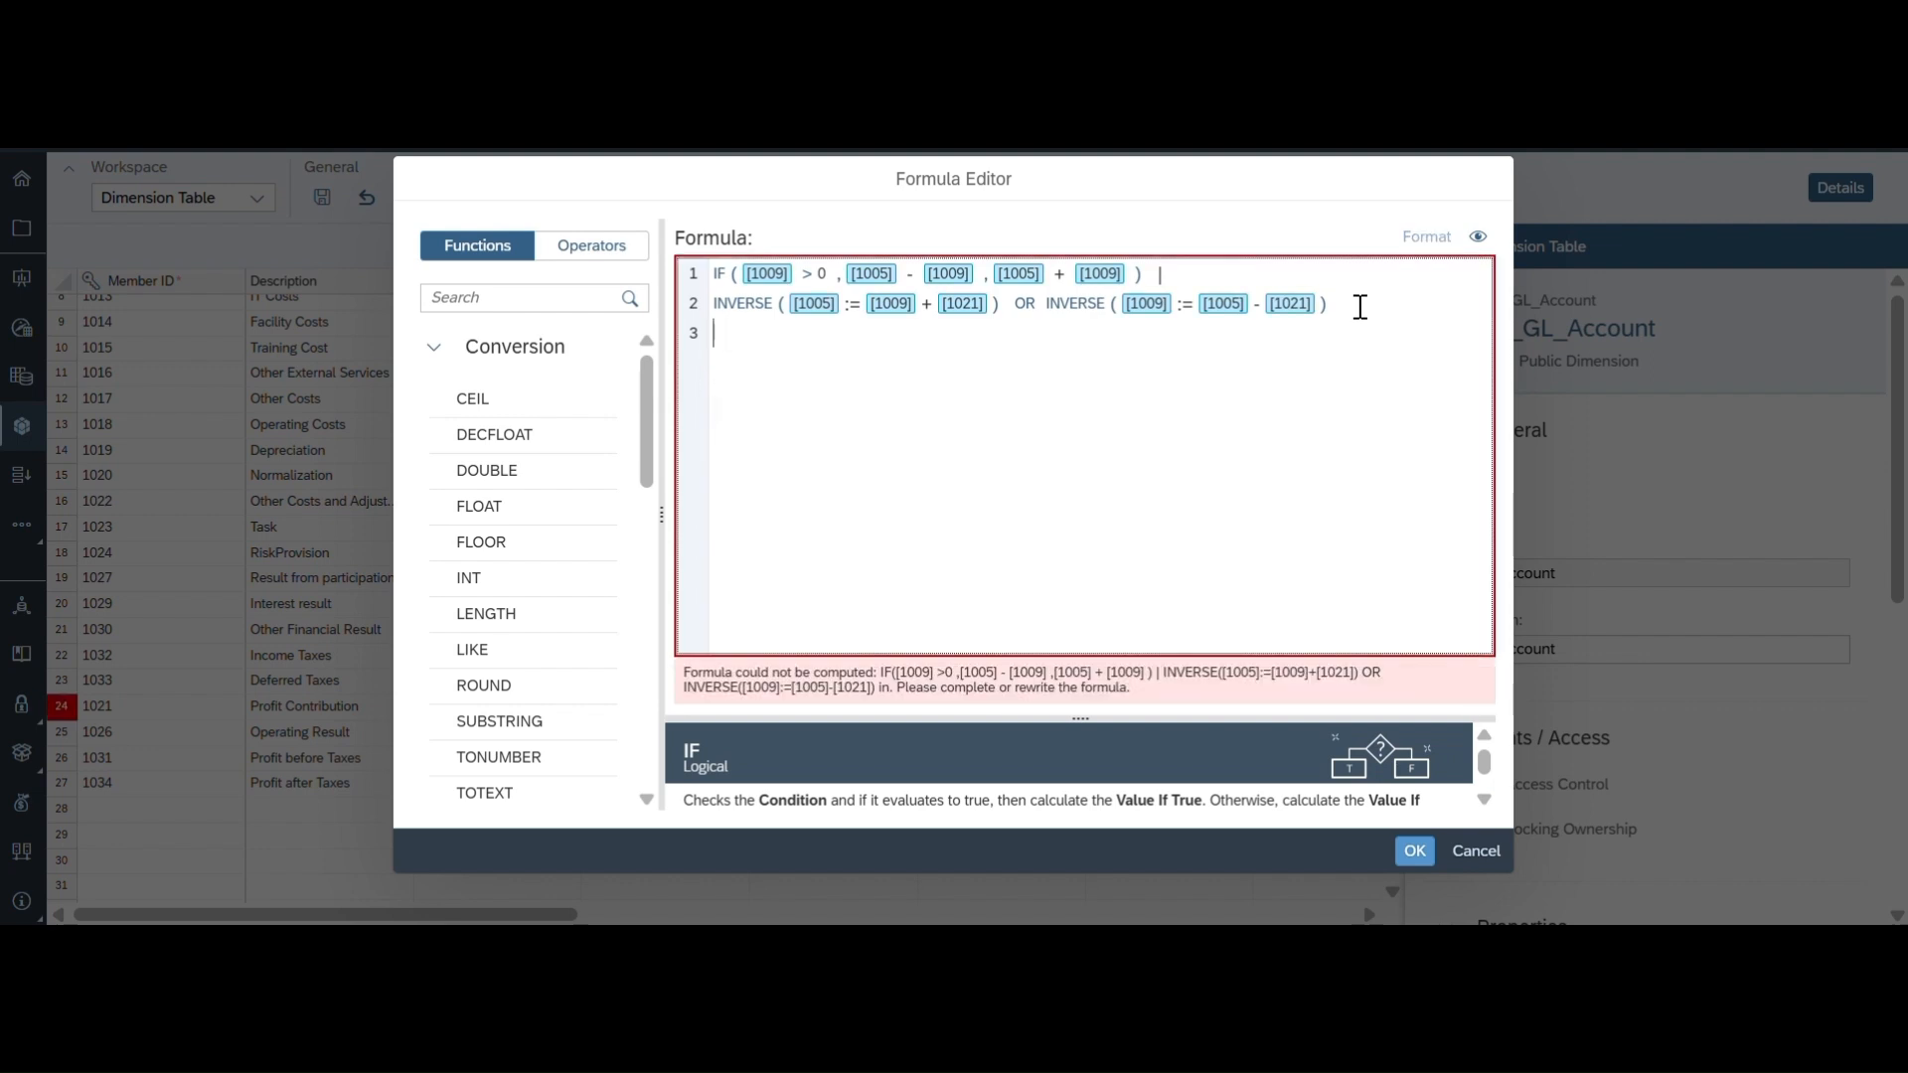
text(OR in)
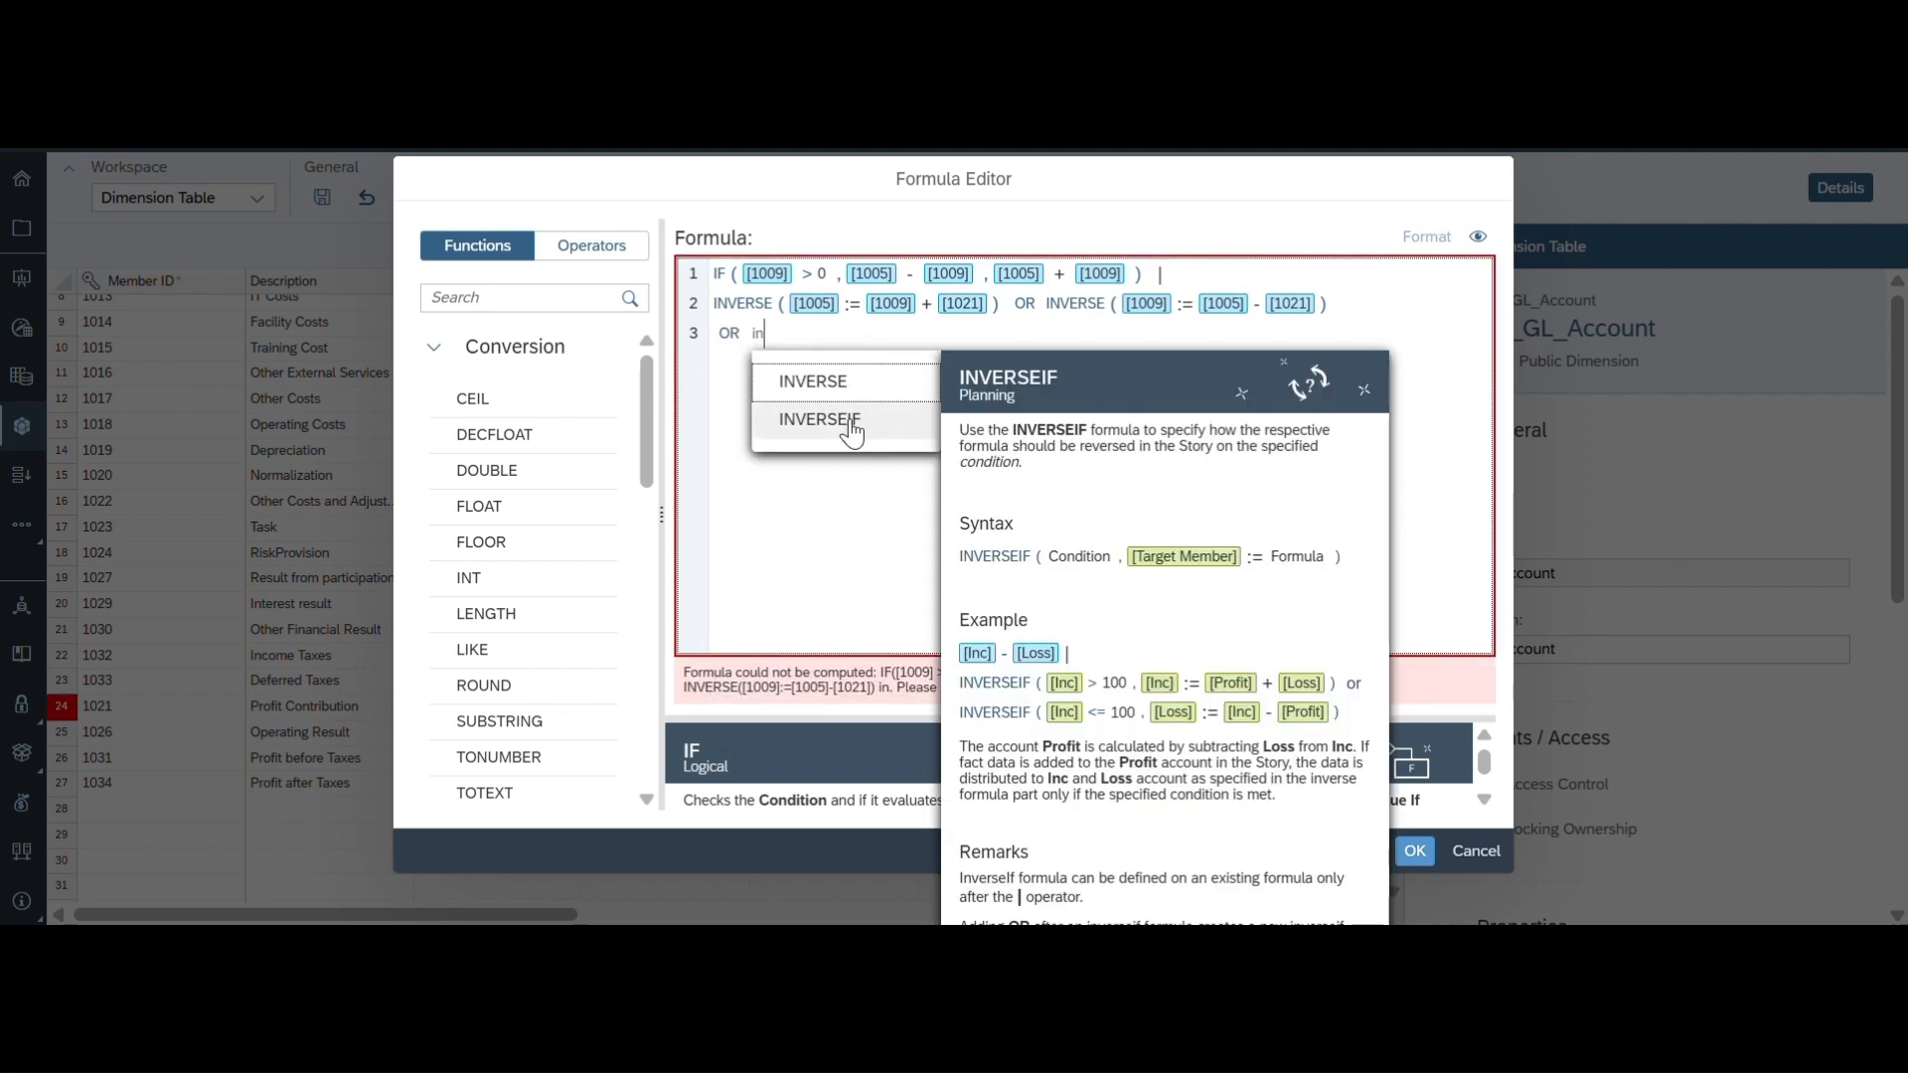
click(850, 420)
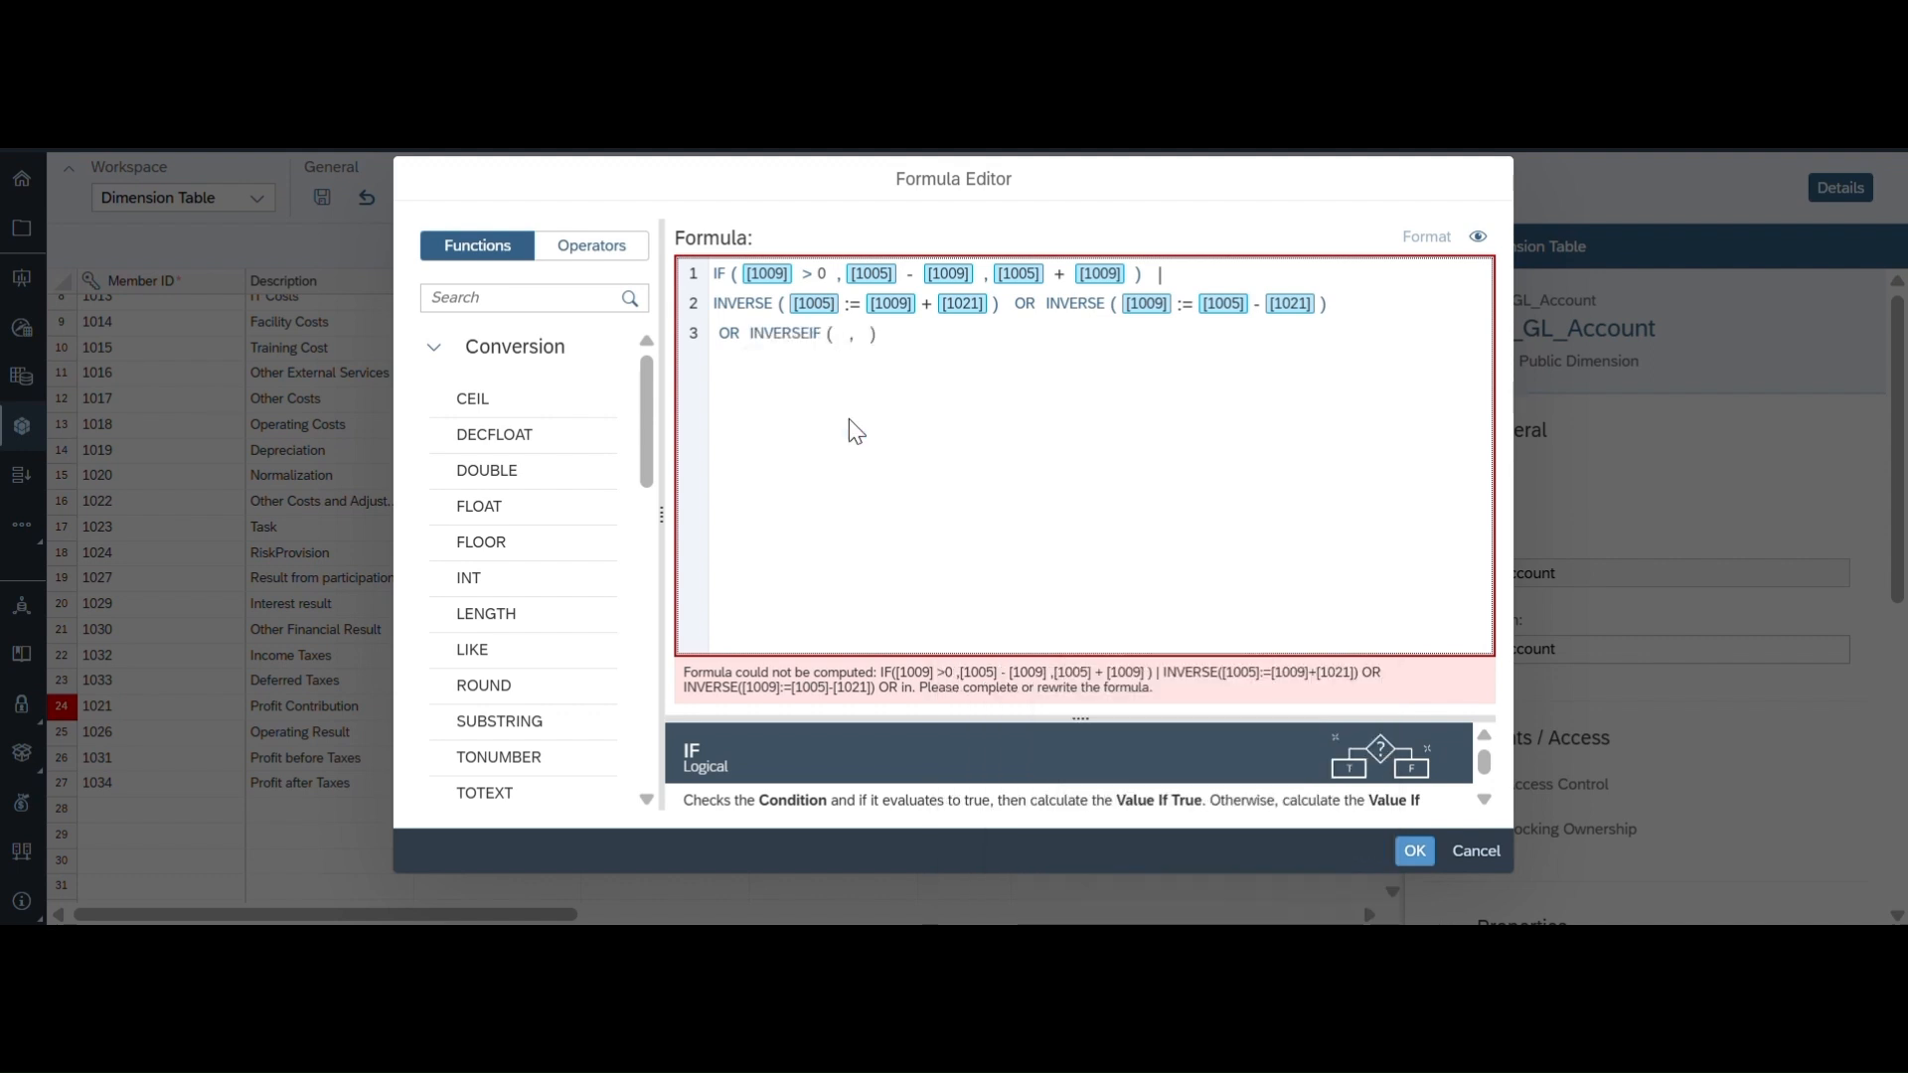
Step: Enter [1009] > 0 as the condition of the new INVERSEIF function
text(1 )
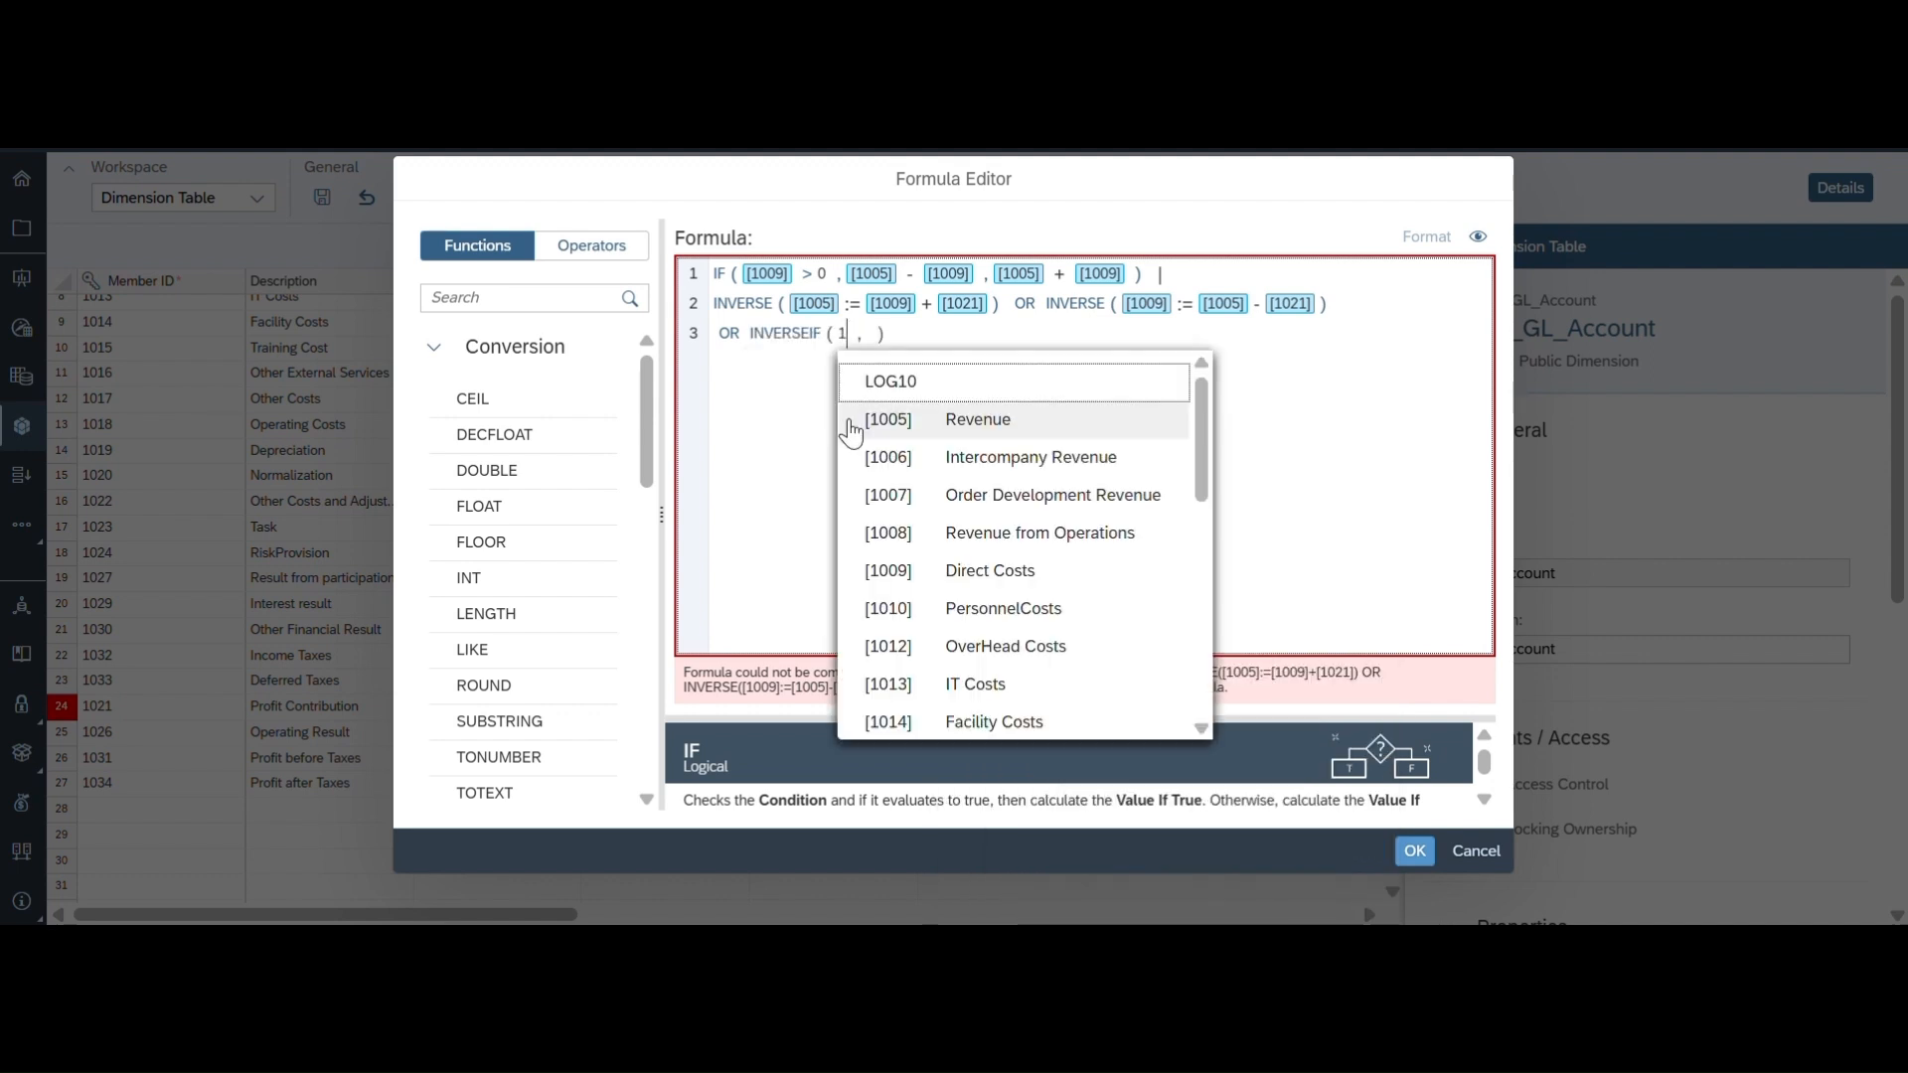
text(0)
click(1004, 589)
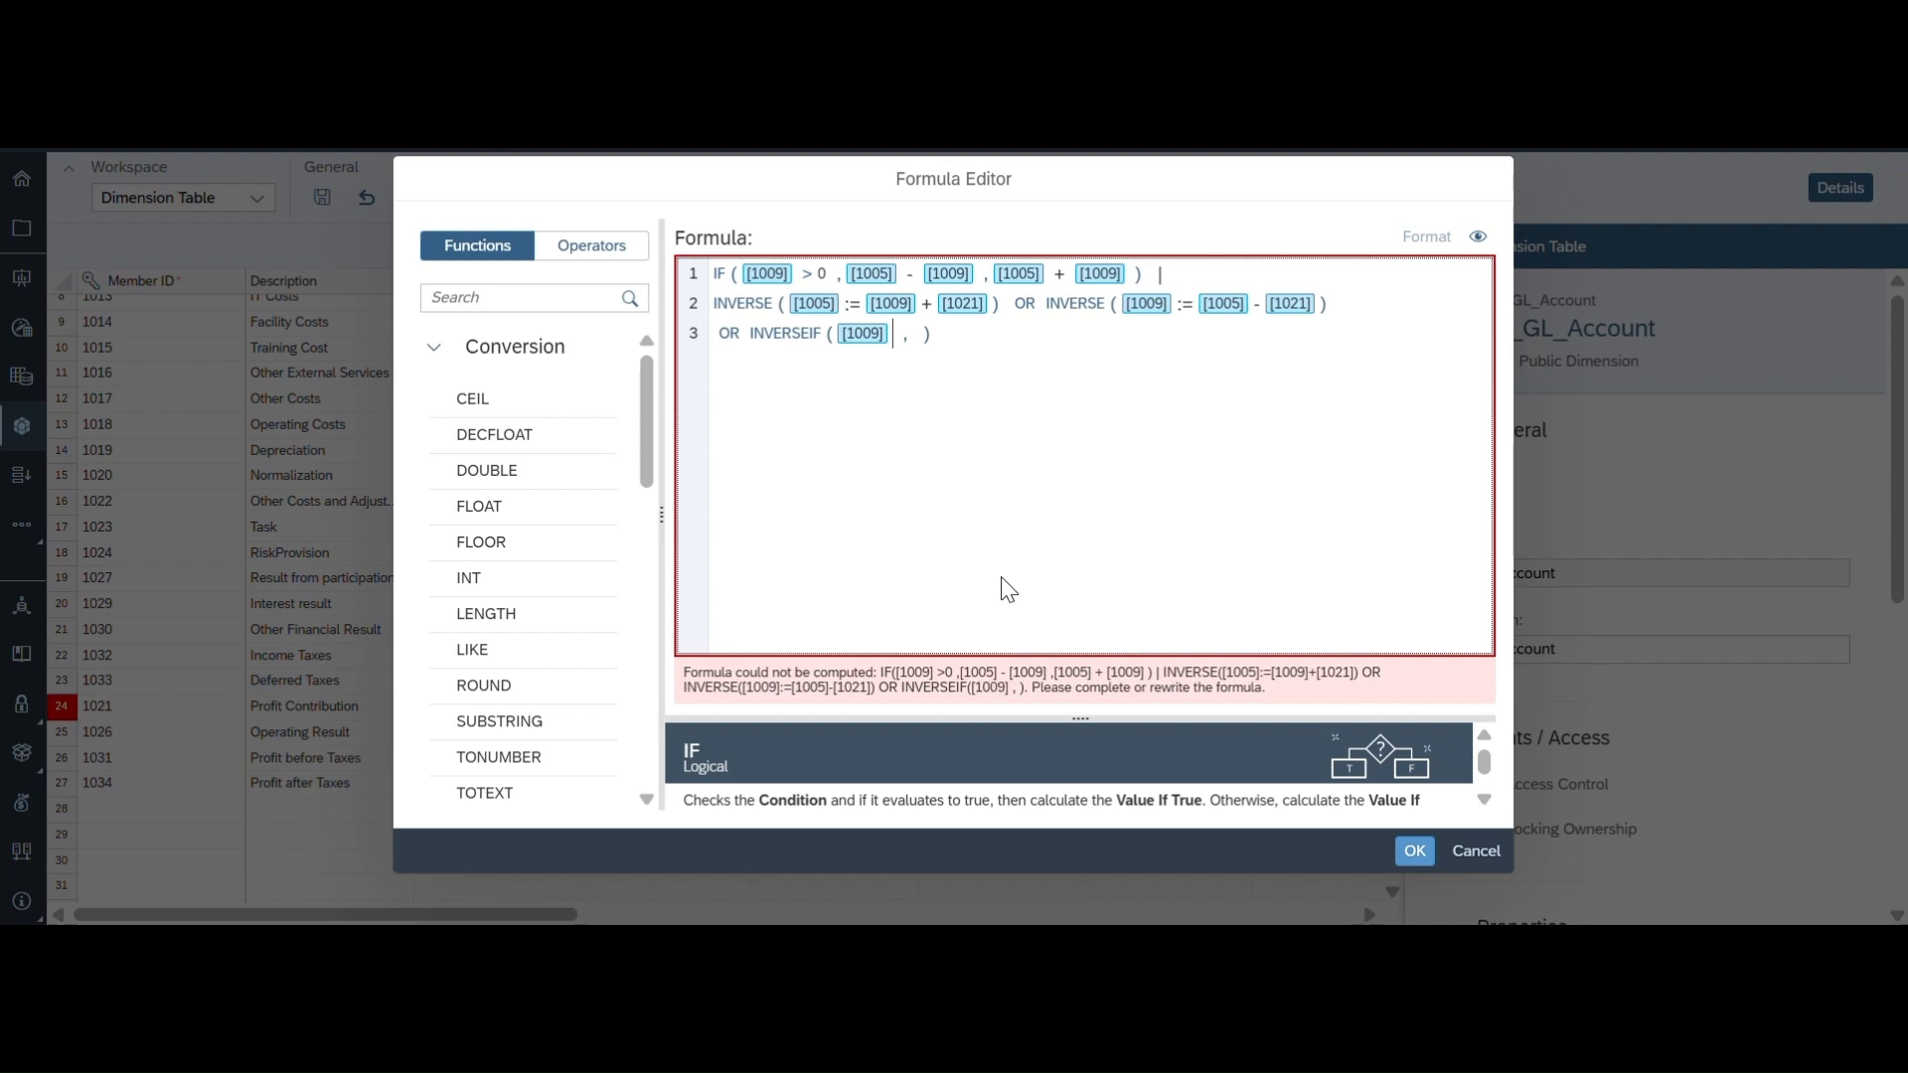
text(> 0)
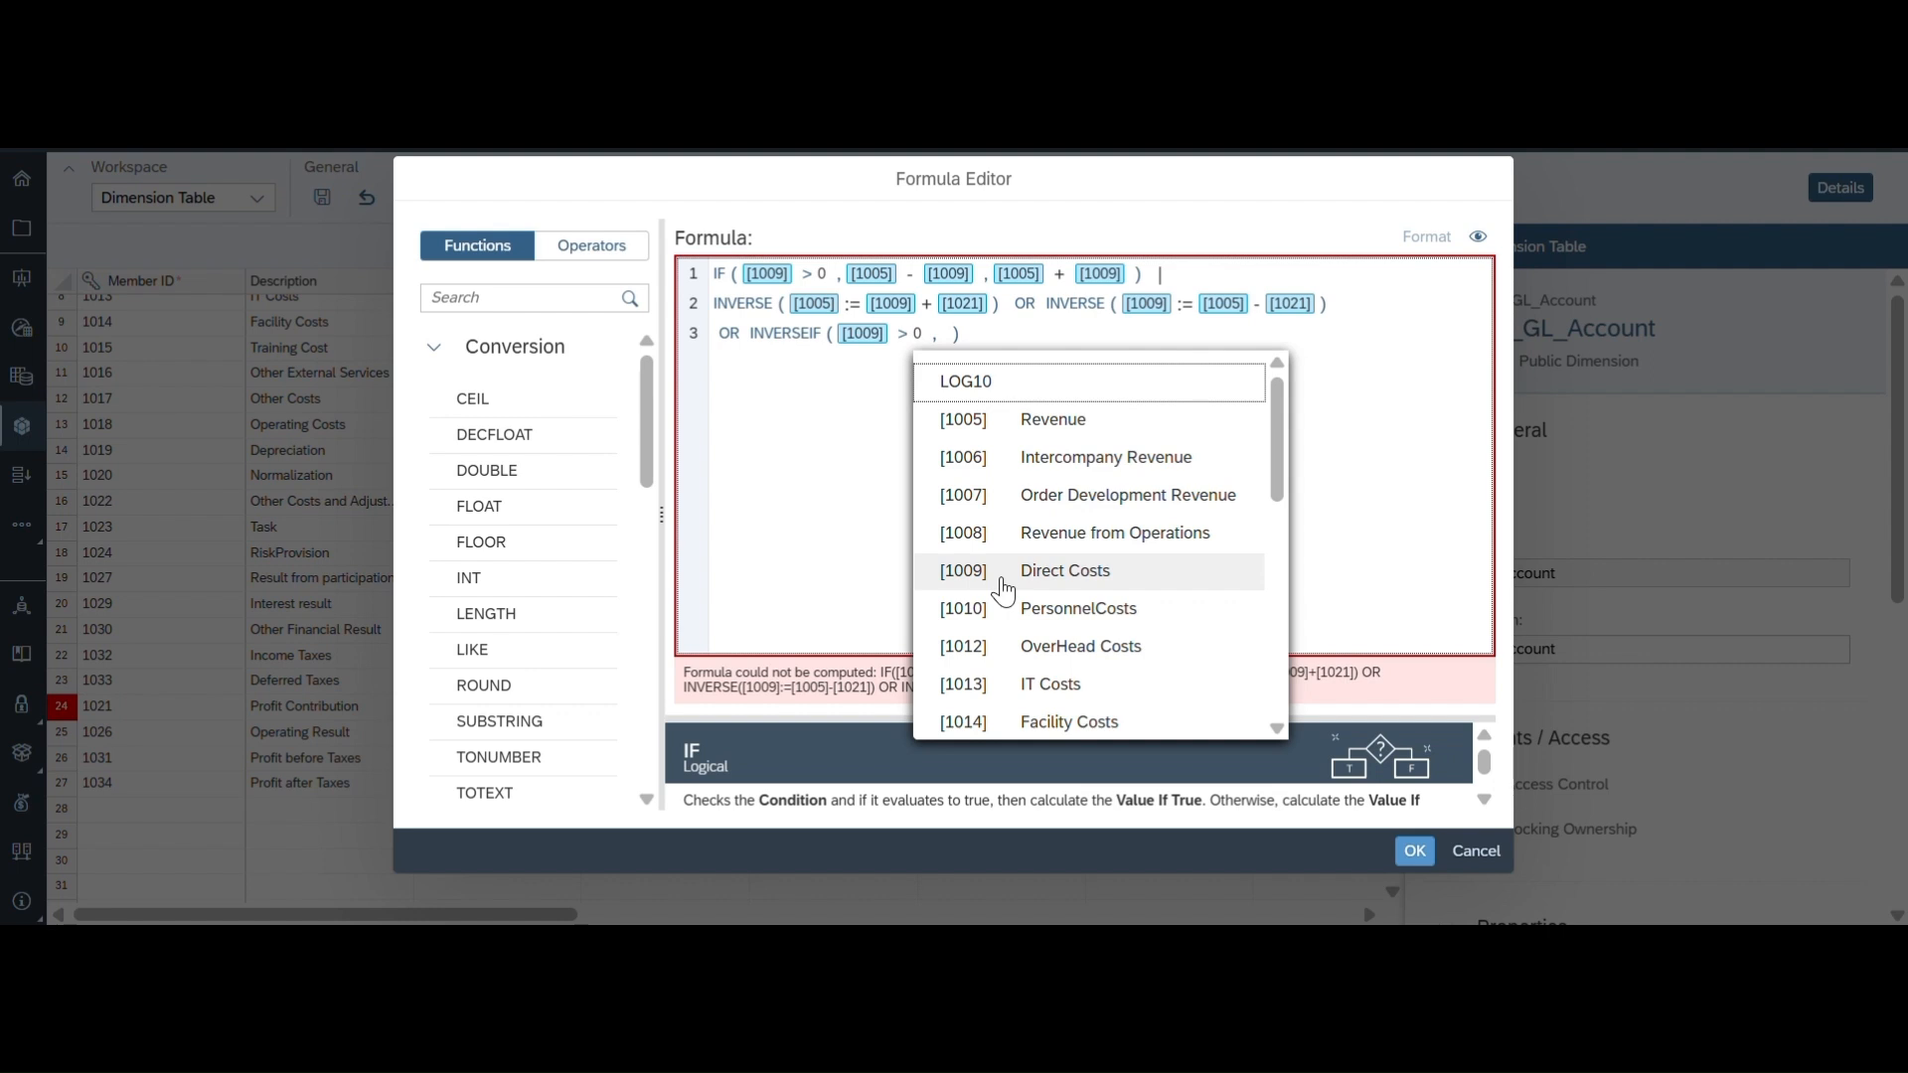
key(Right)
key(Right)
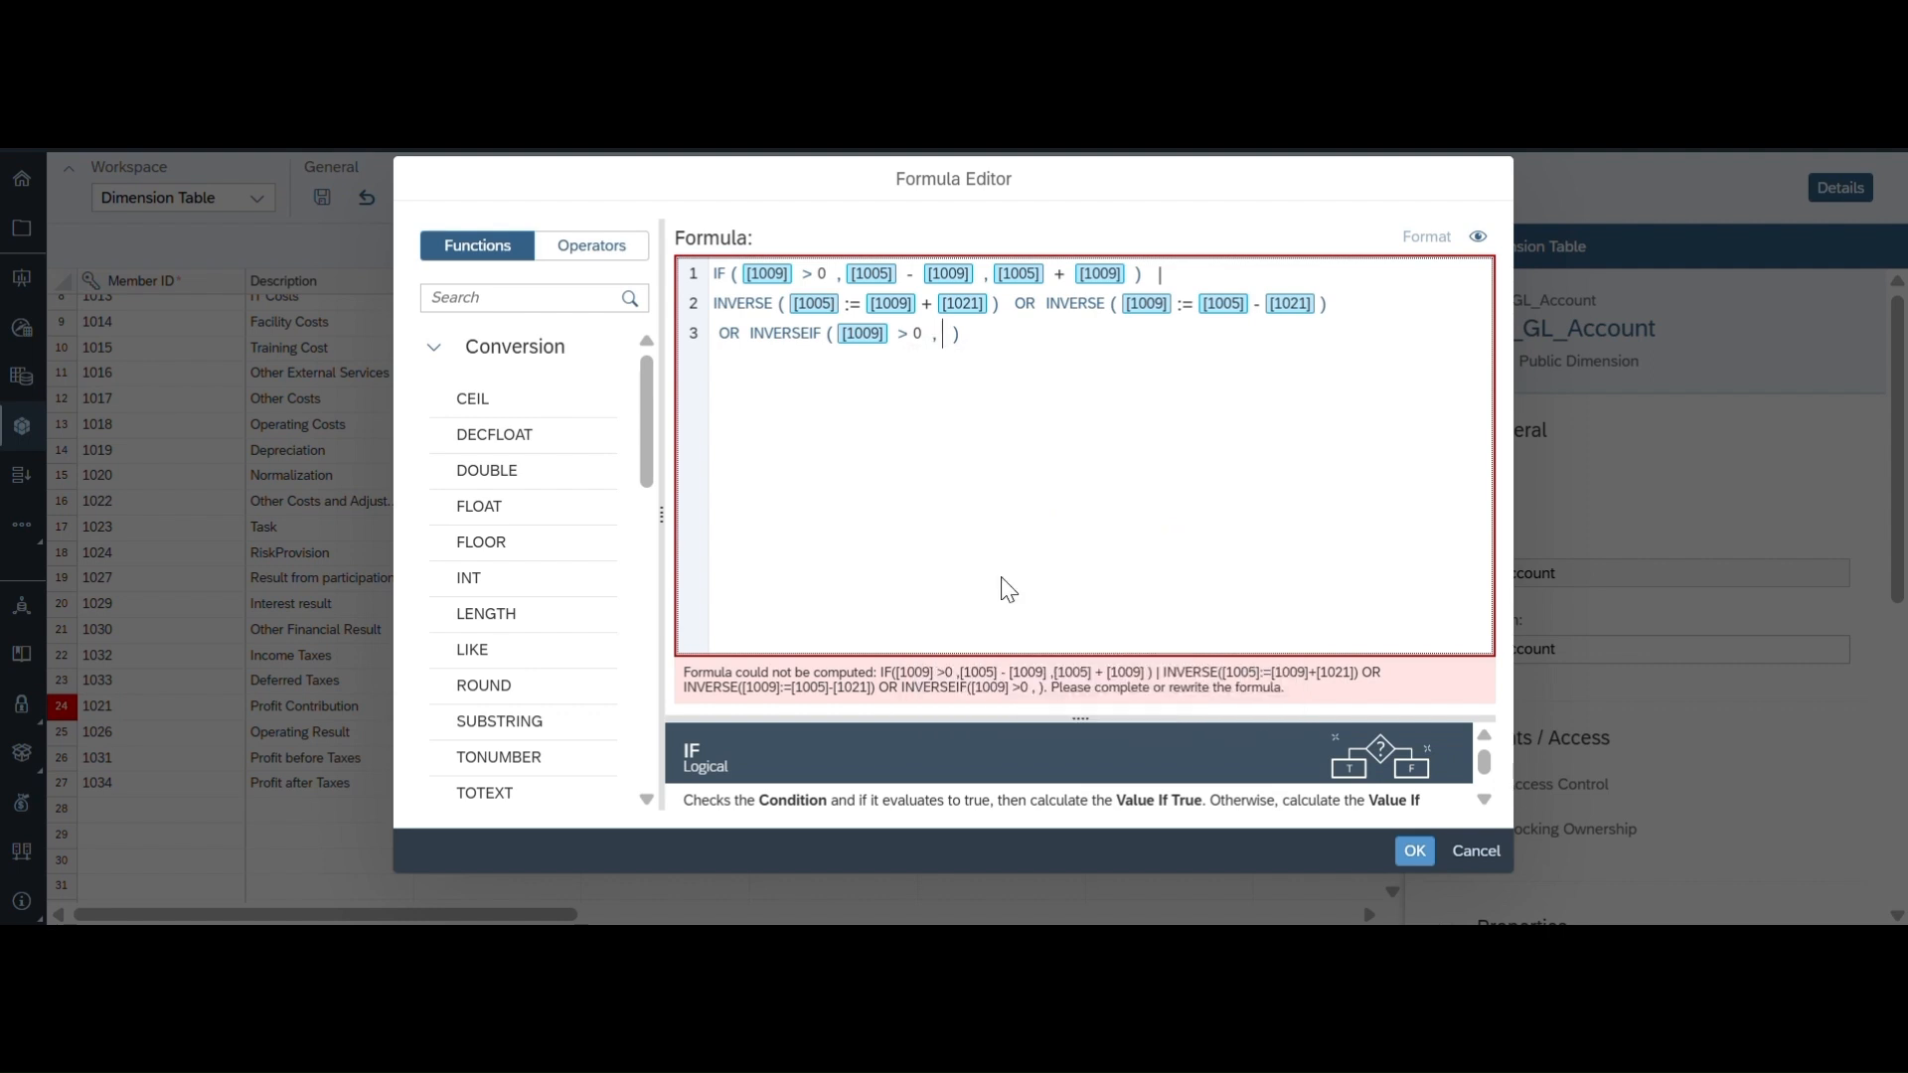
Step: Move [1005] := [1009] + [1021] from the first INVERSE into the INVERSEIF after its condition, without the extra opening parenthesis
click(783, 302)
drag(785, 300, 994, 304)
key(ctrl+c)
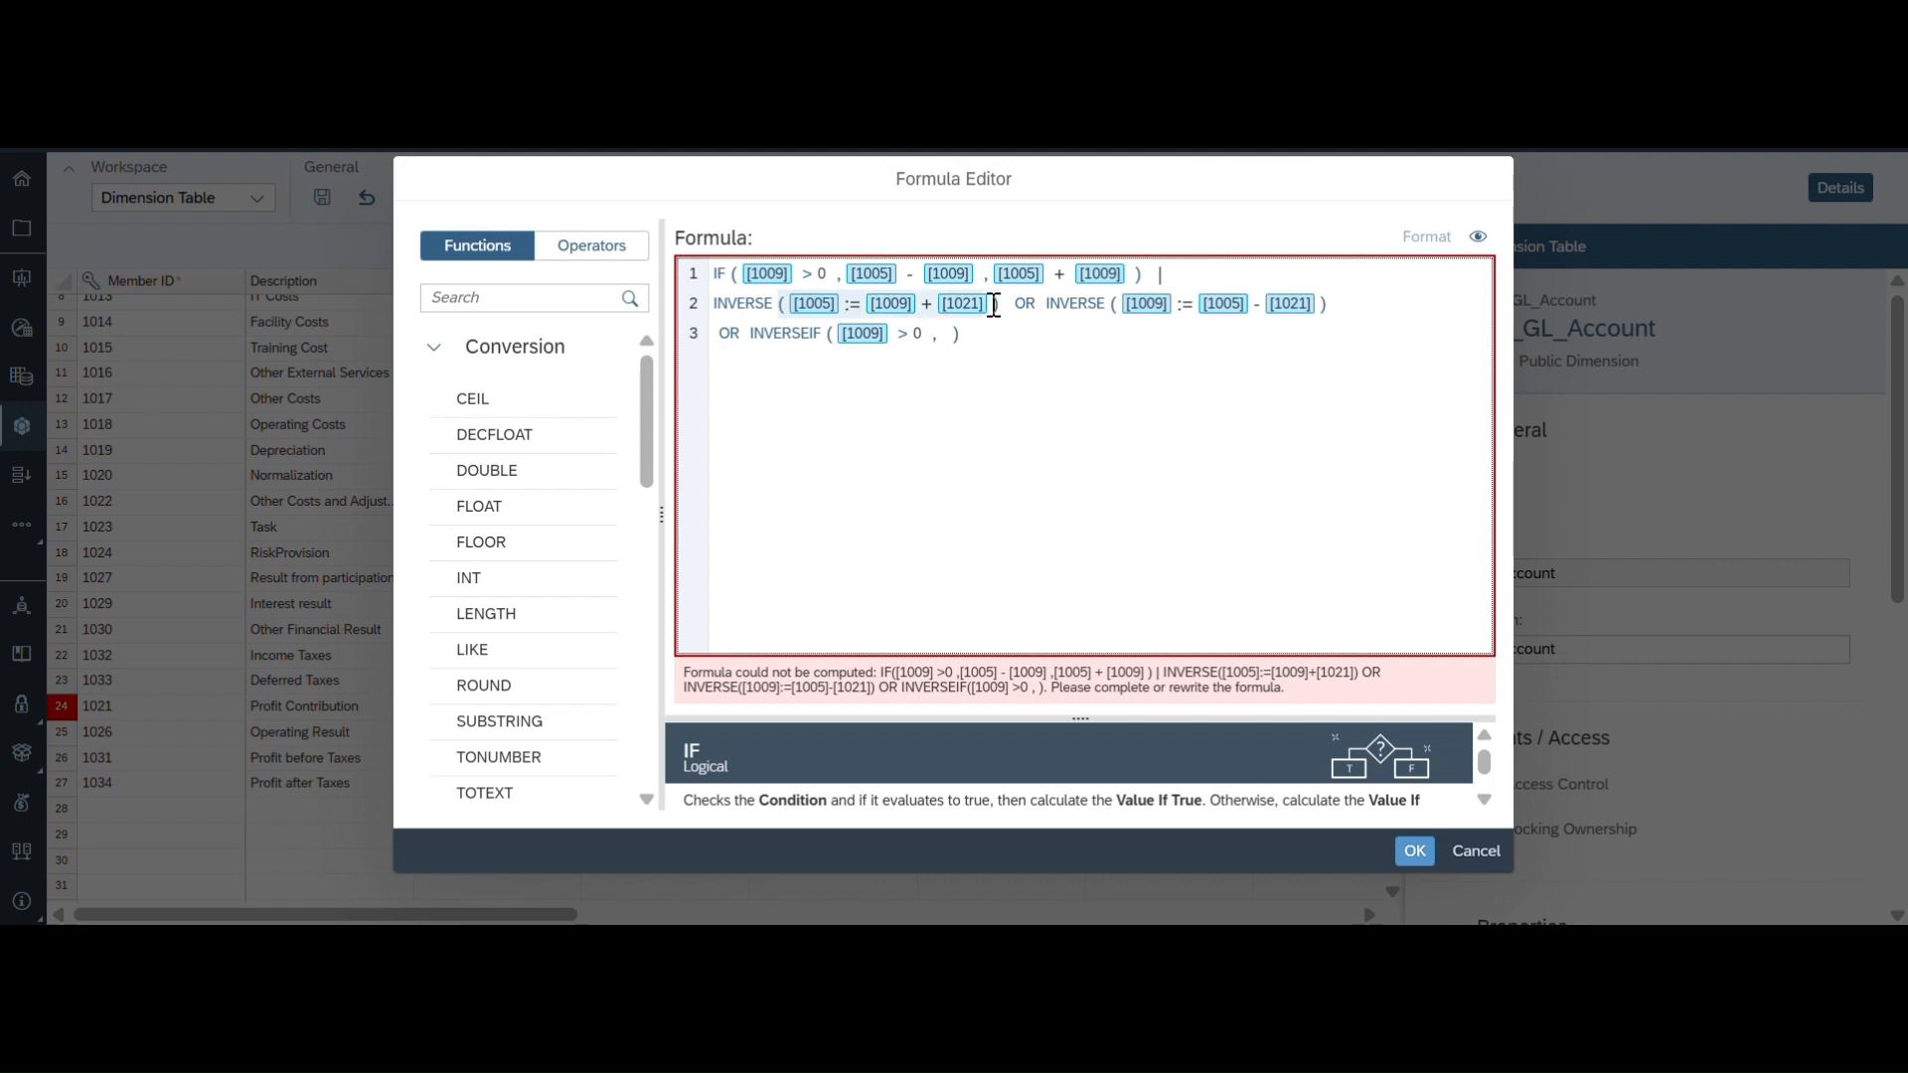
key(BackSpace)
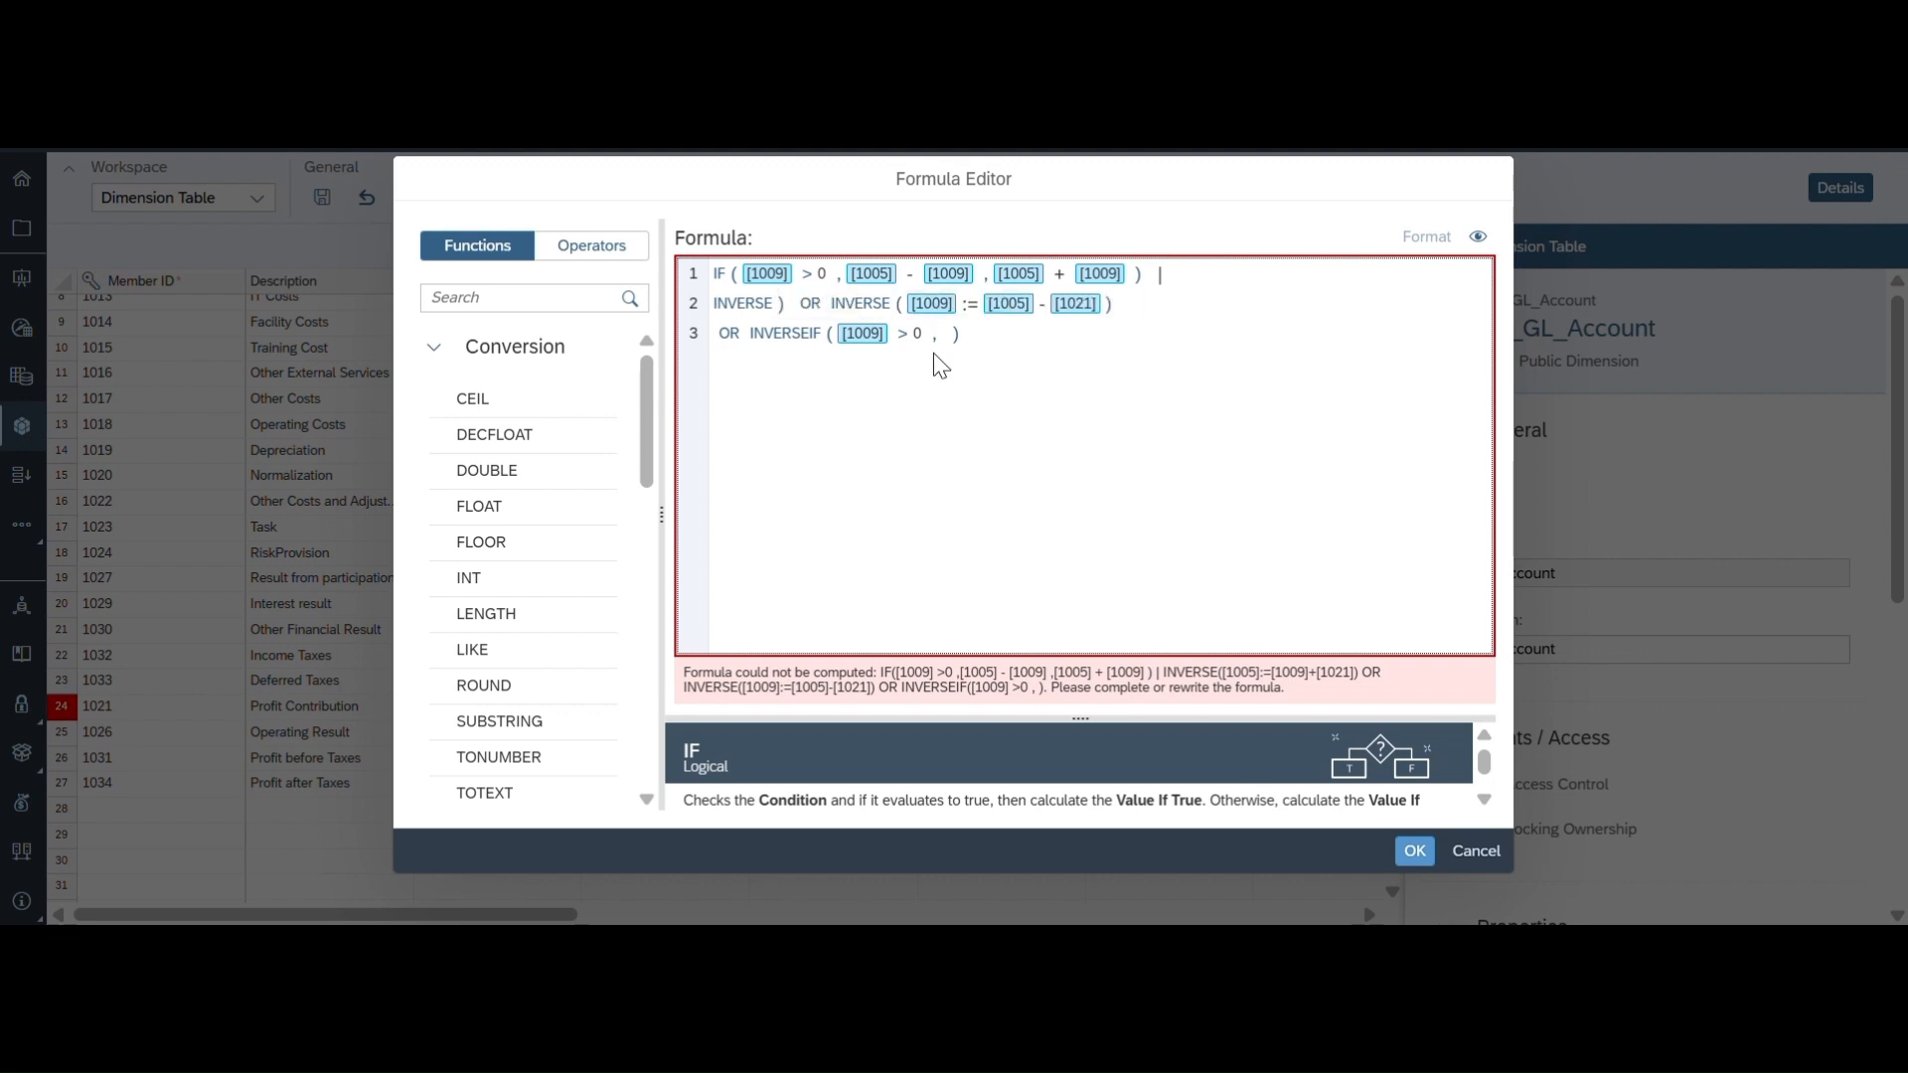
key(ctrl+v)
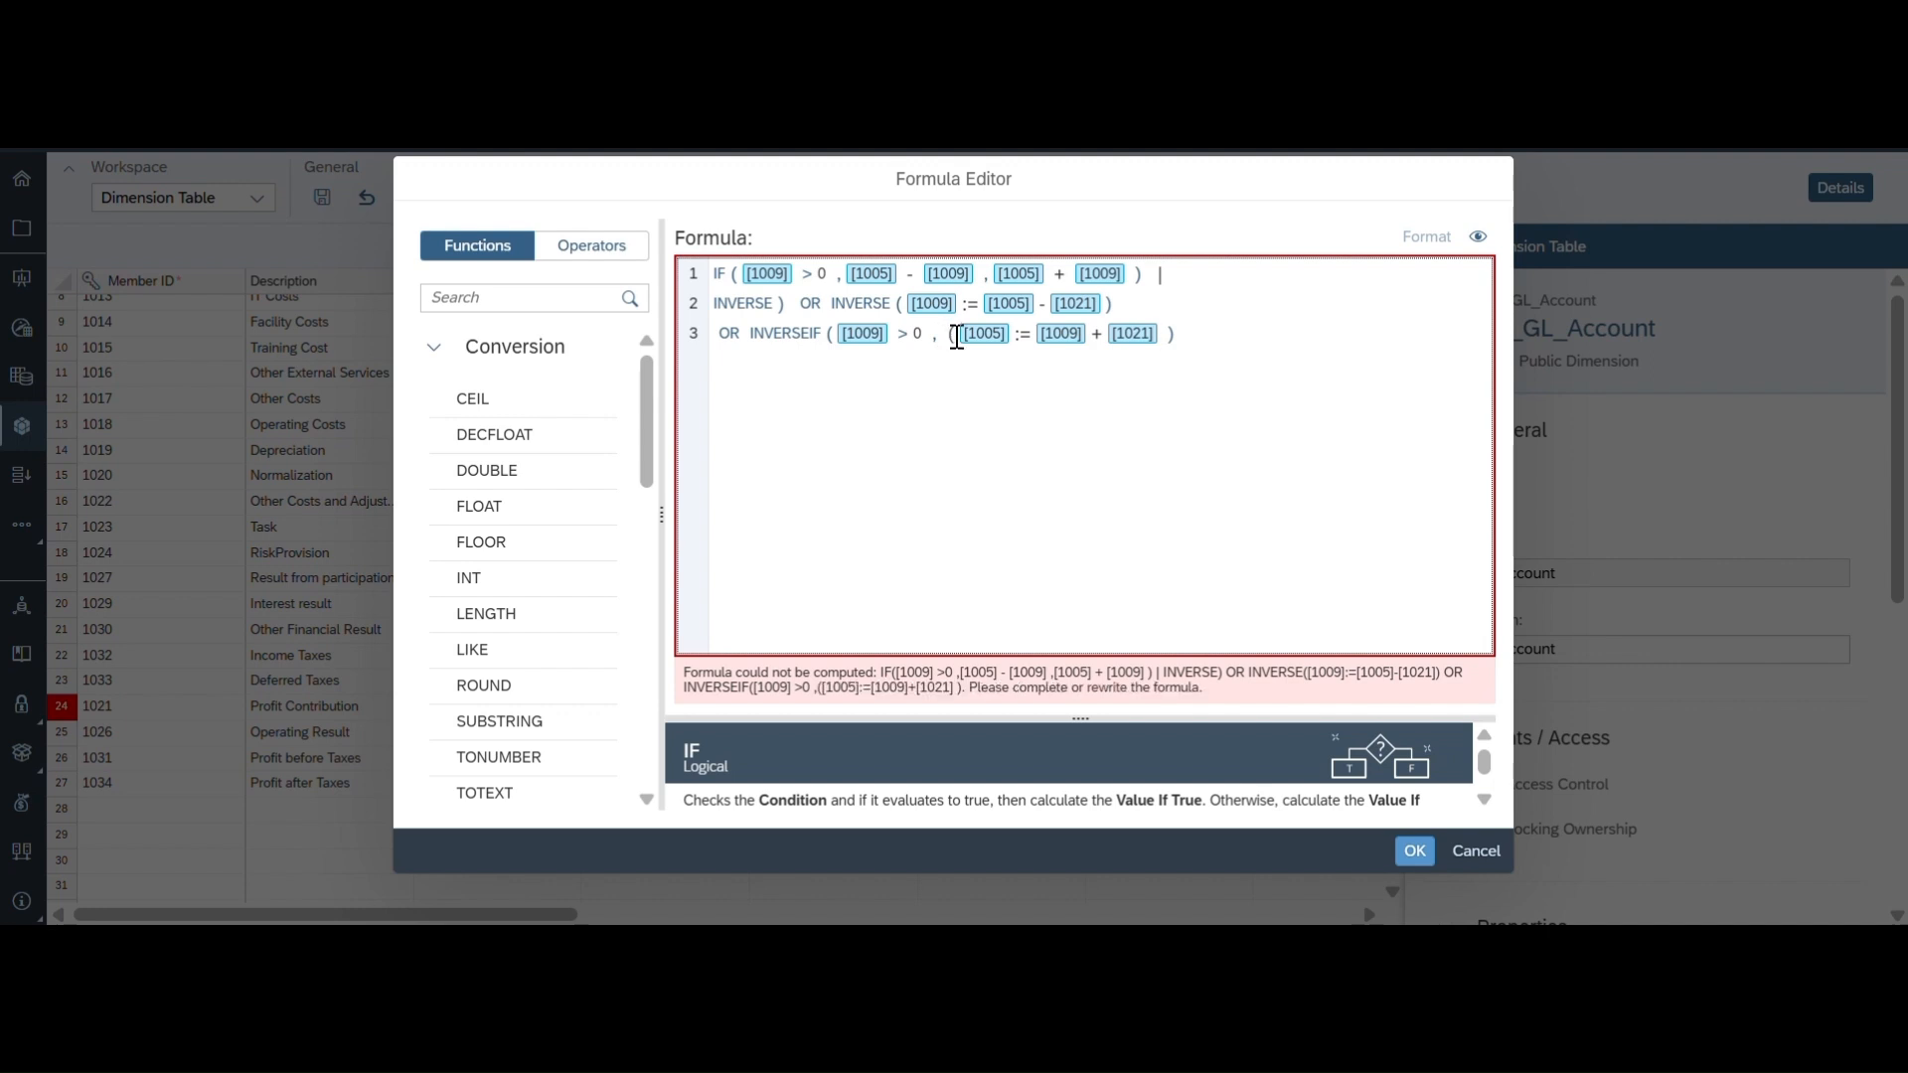
click(956, 337)
key(BackSpace)
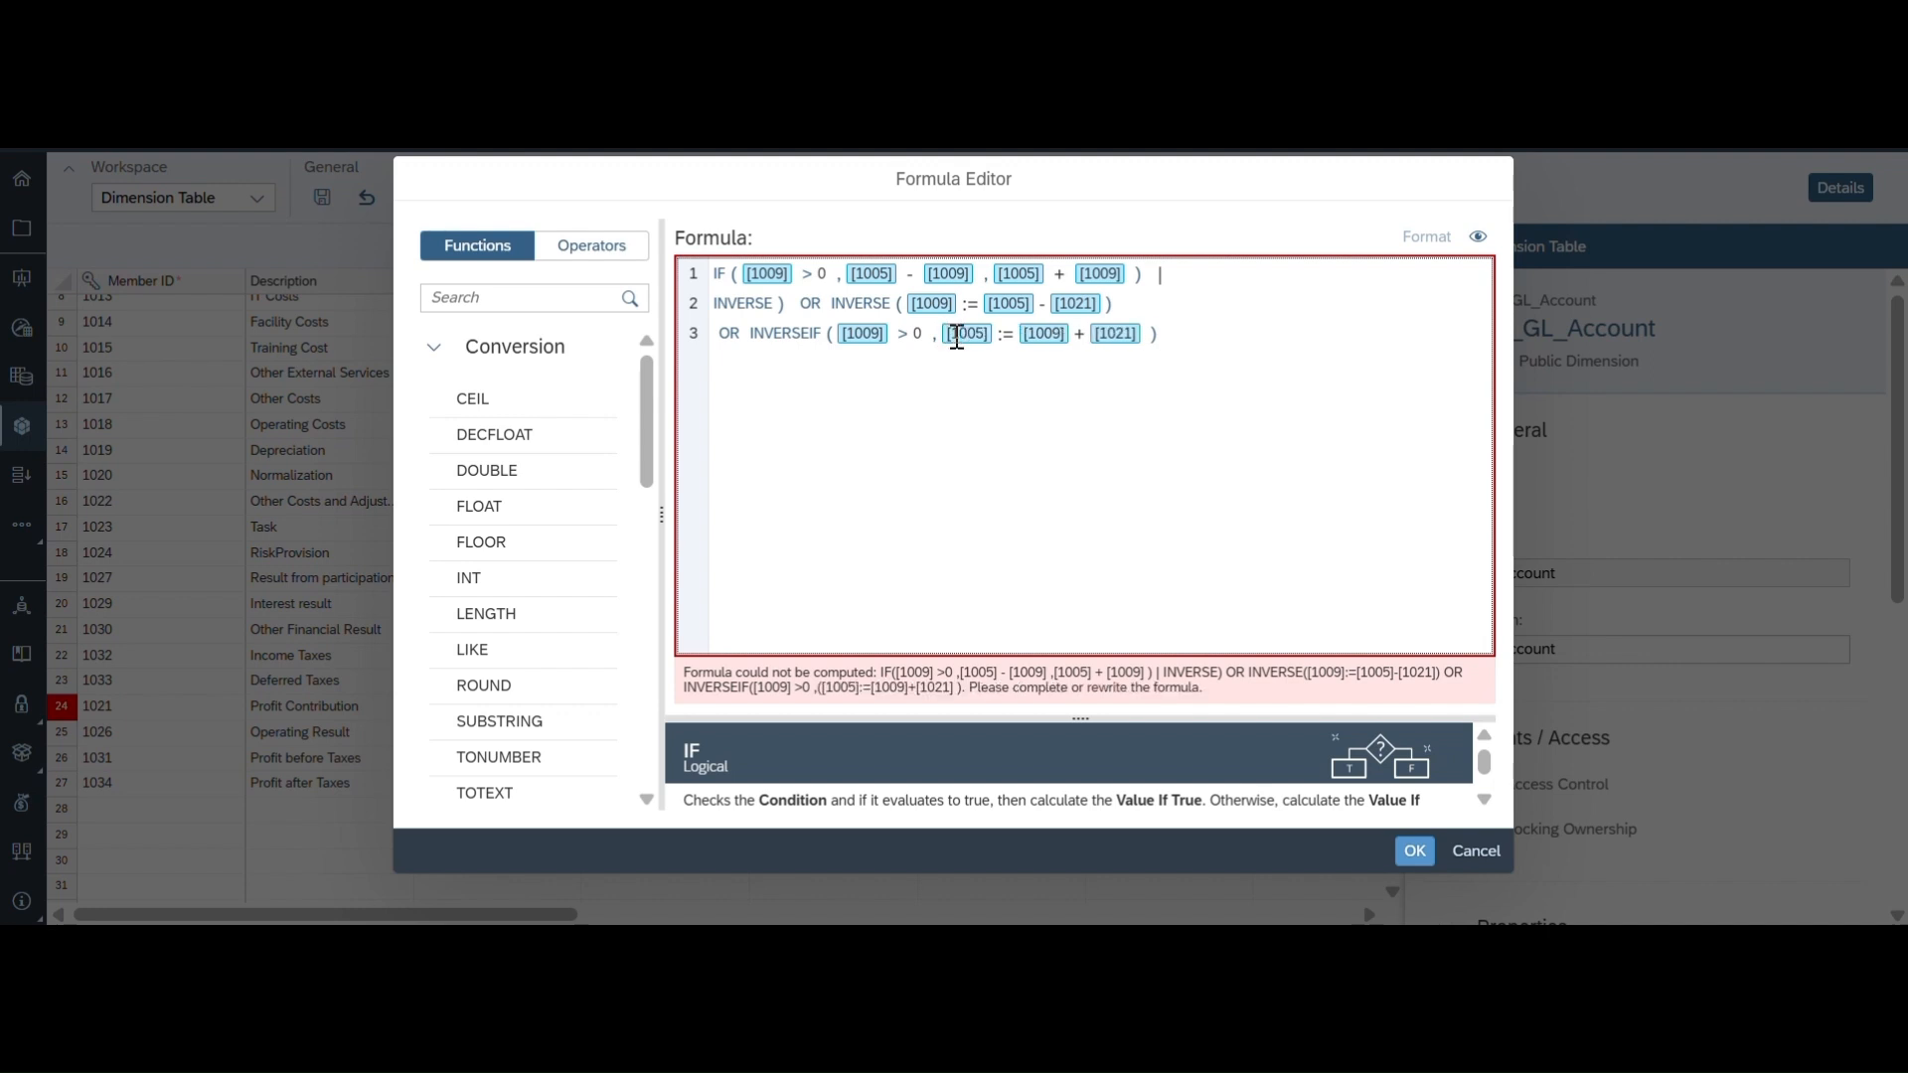
Step: Delete the emptied first INVERSE and its OR from the second formula line
click(829, 302)
key(BackSpace)
key(BackSpace)
key(BackSpace)
key(BackSpace)
key(BackSpace)
key(BackSpace)
key(BackSpace)
key(BackSpace)
key(BackSpace)
key(BackSpace)
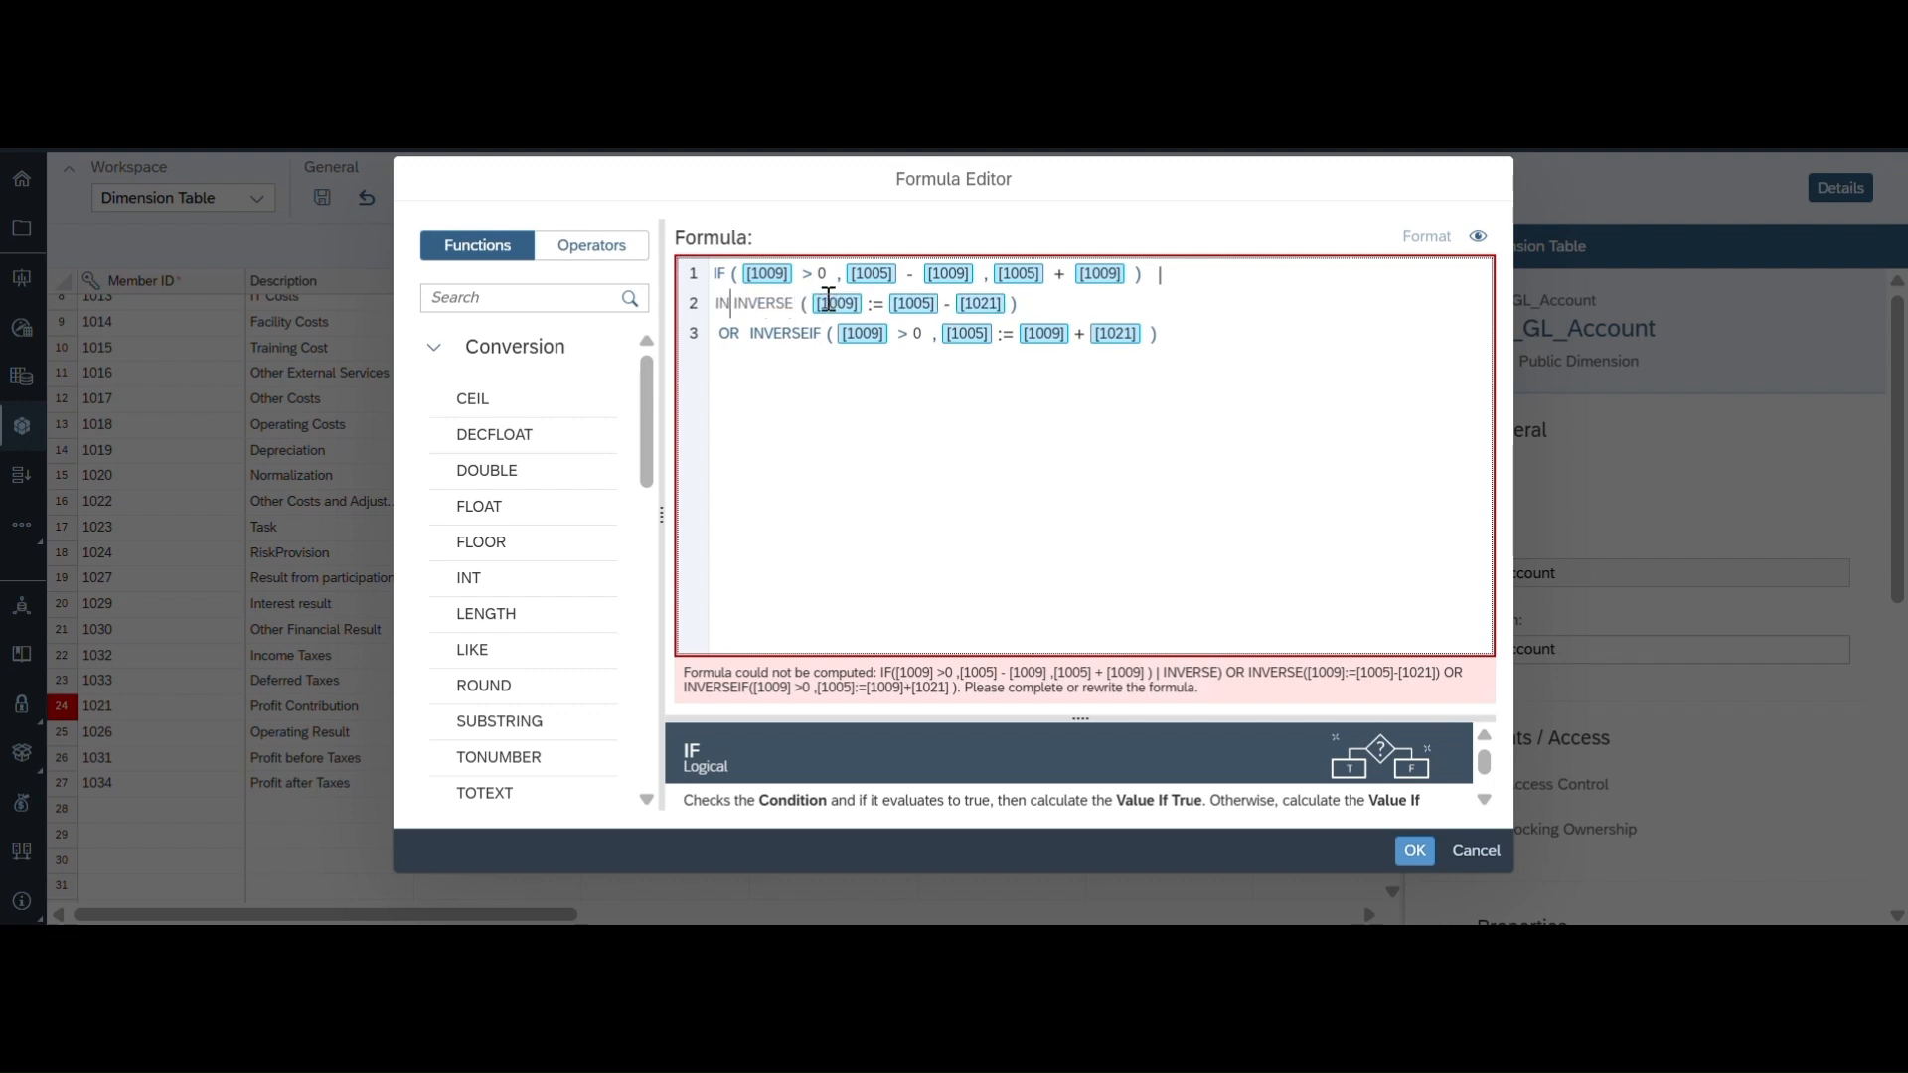
key(BackSpace)
key(BackSpace)
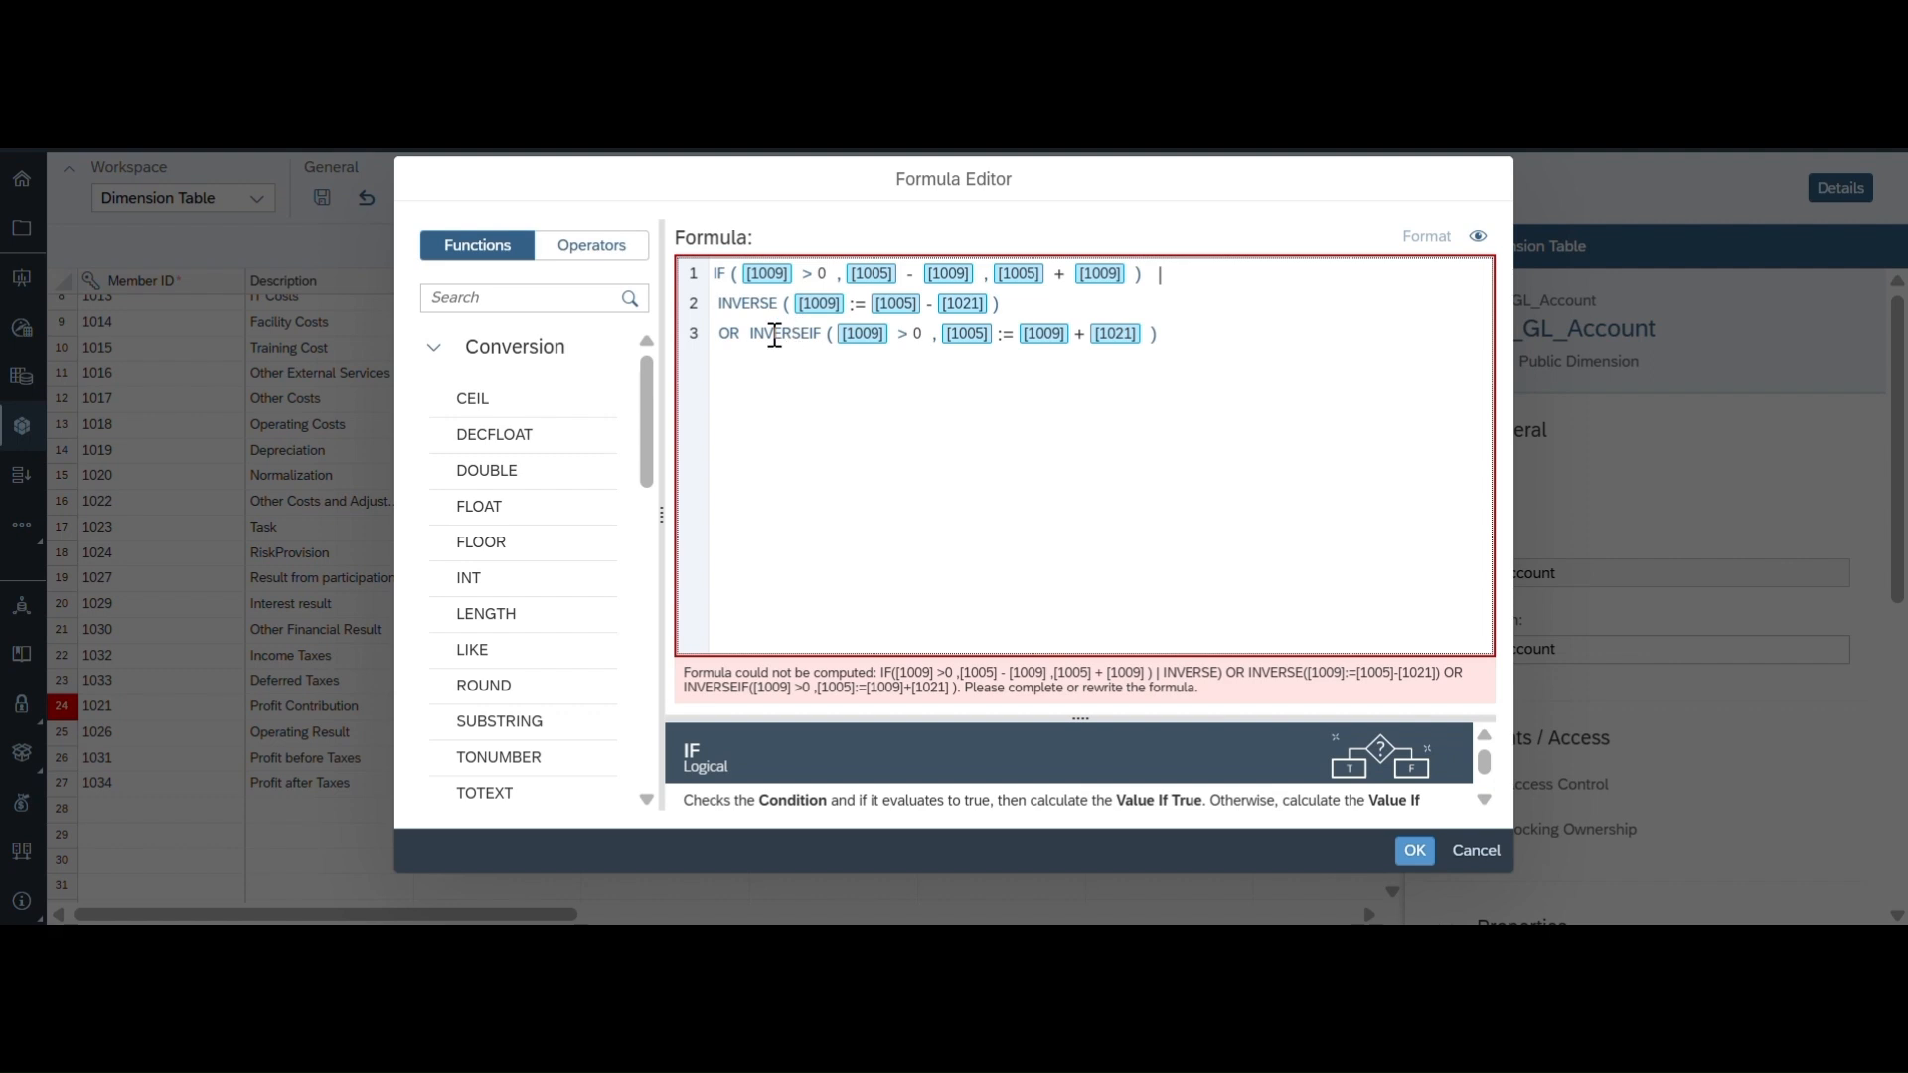
drag(753, 332, 935, 333)
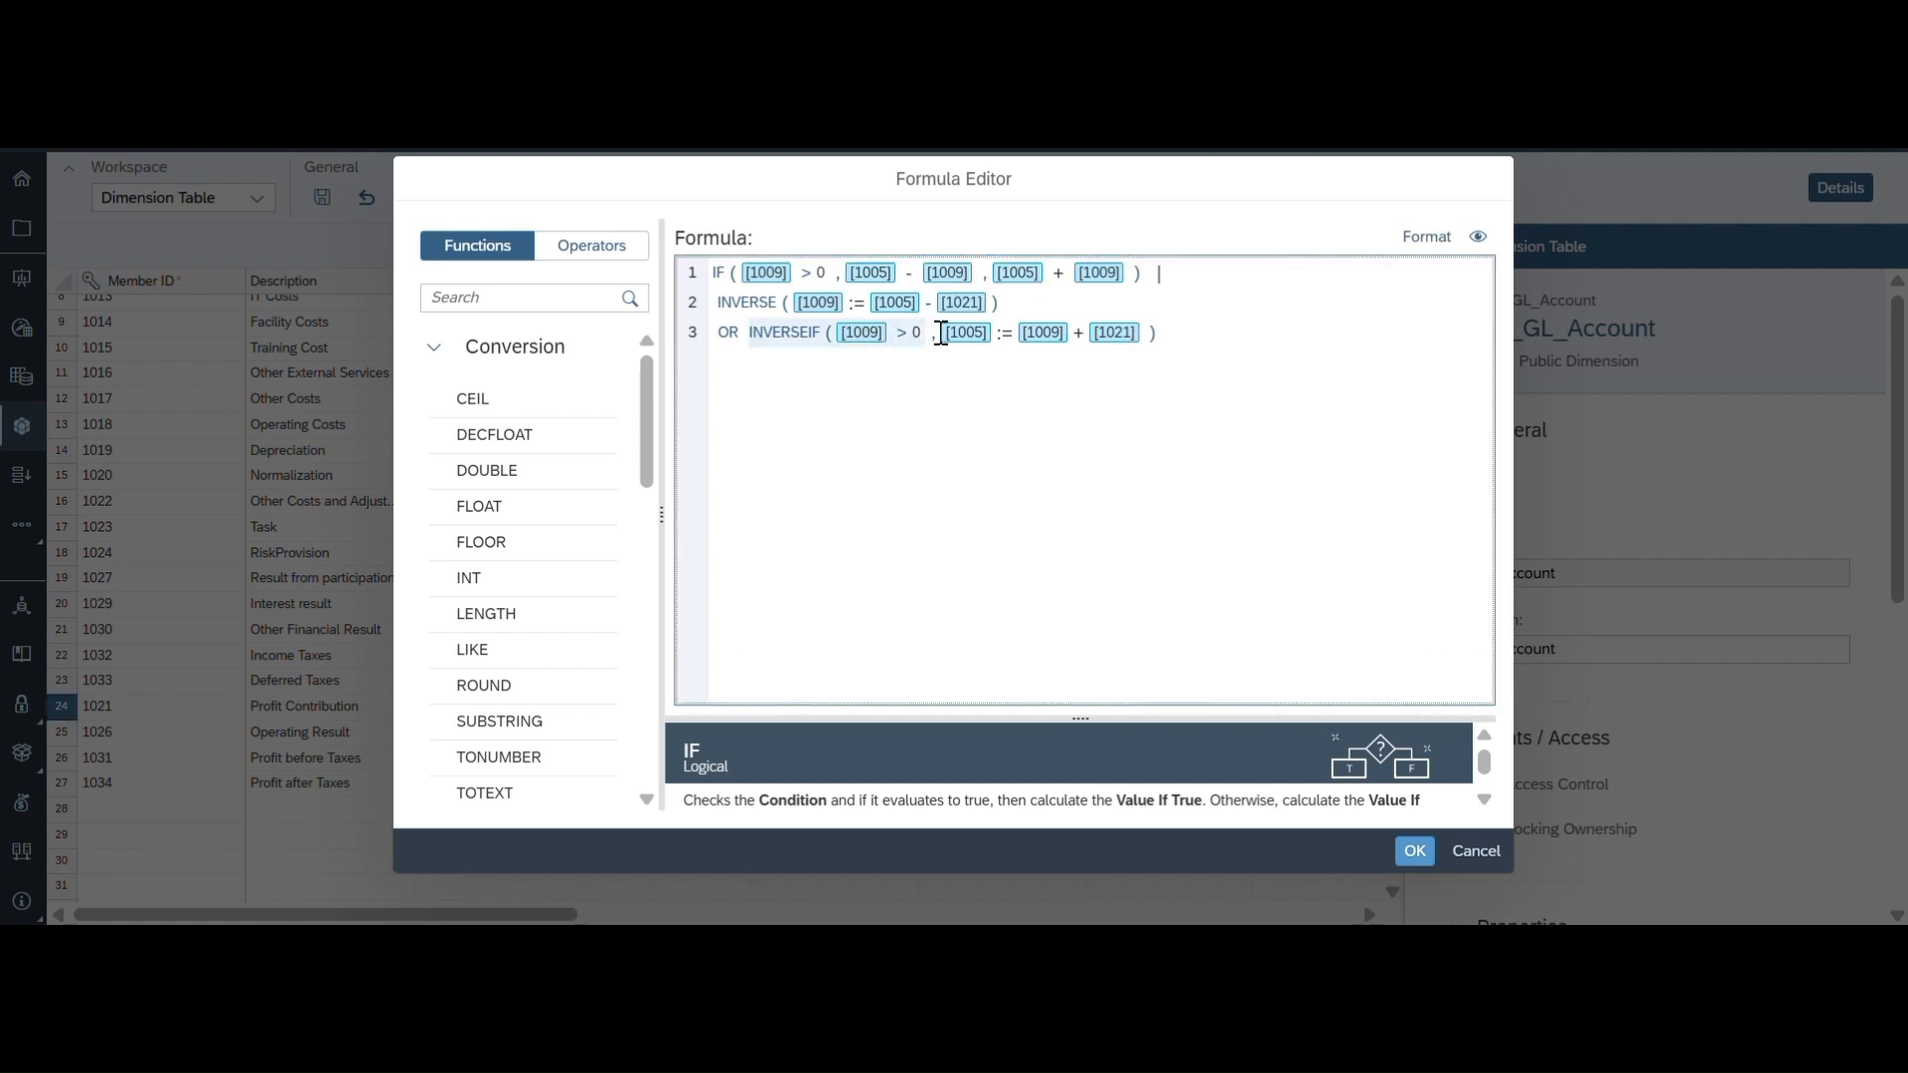
key(BackSpace)
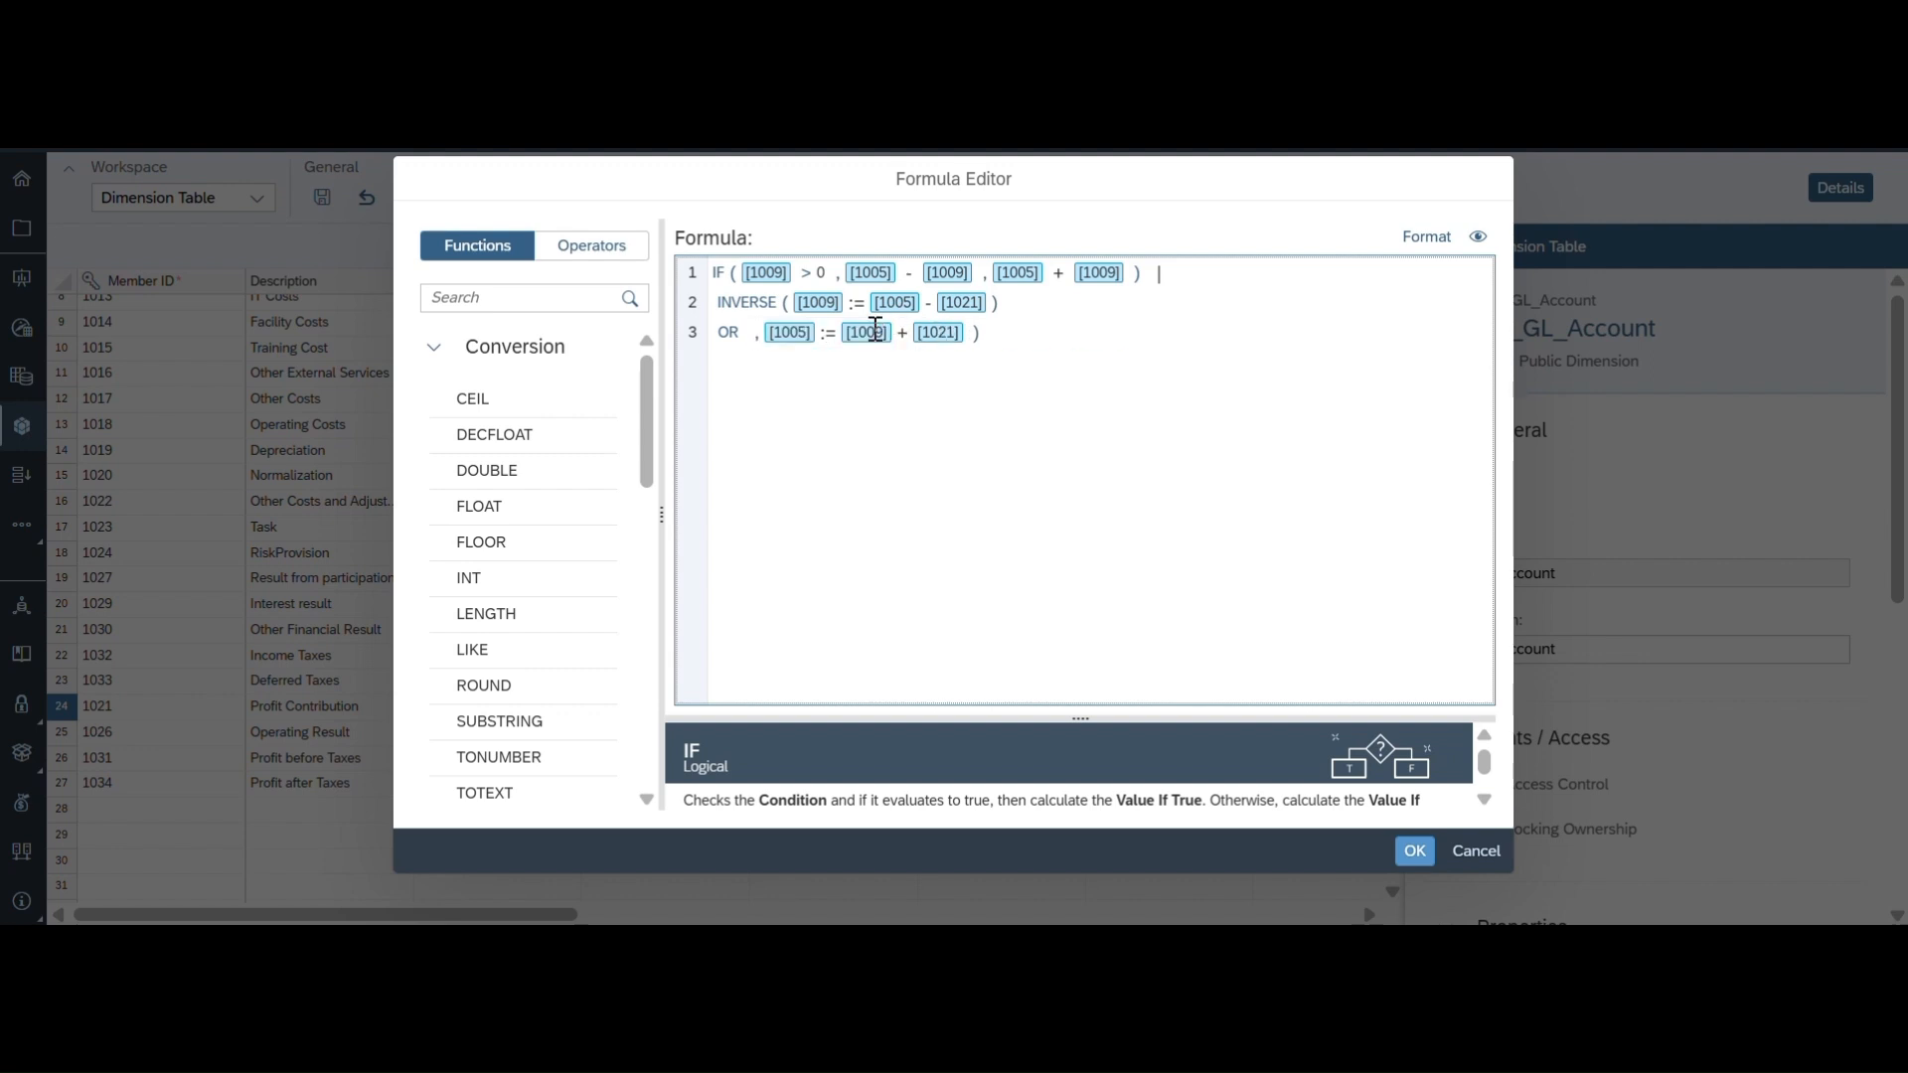
key(ctrl+z)
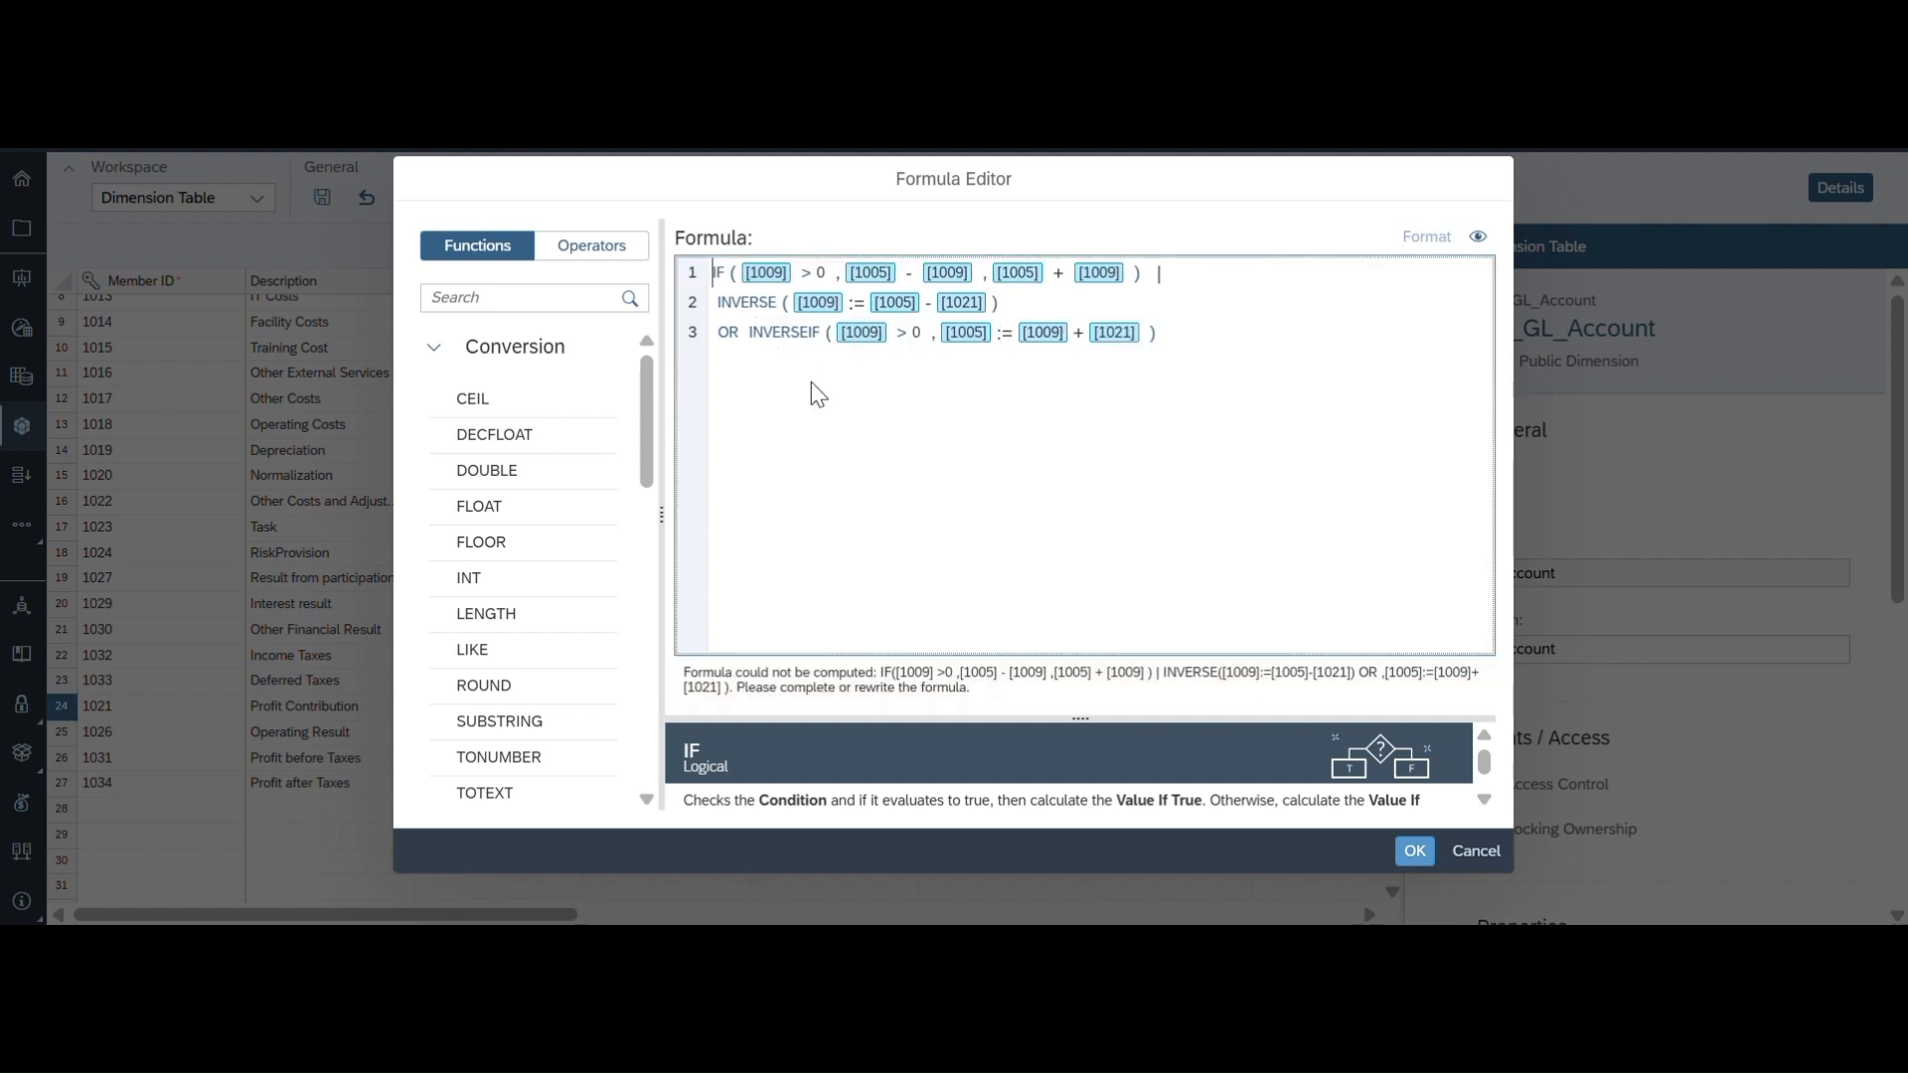
Step: Replace INVERSE on the second line with a copy of INVERSEIF and its condition [1009] > 0, followed by a comma
click(746, 332)
drag(766, 333, 928, 332)
key(ctrl+c)
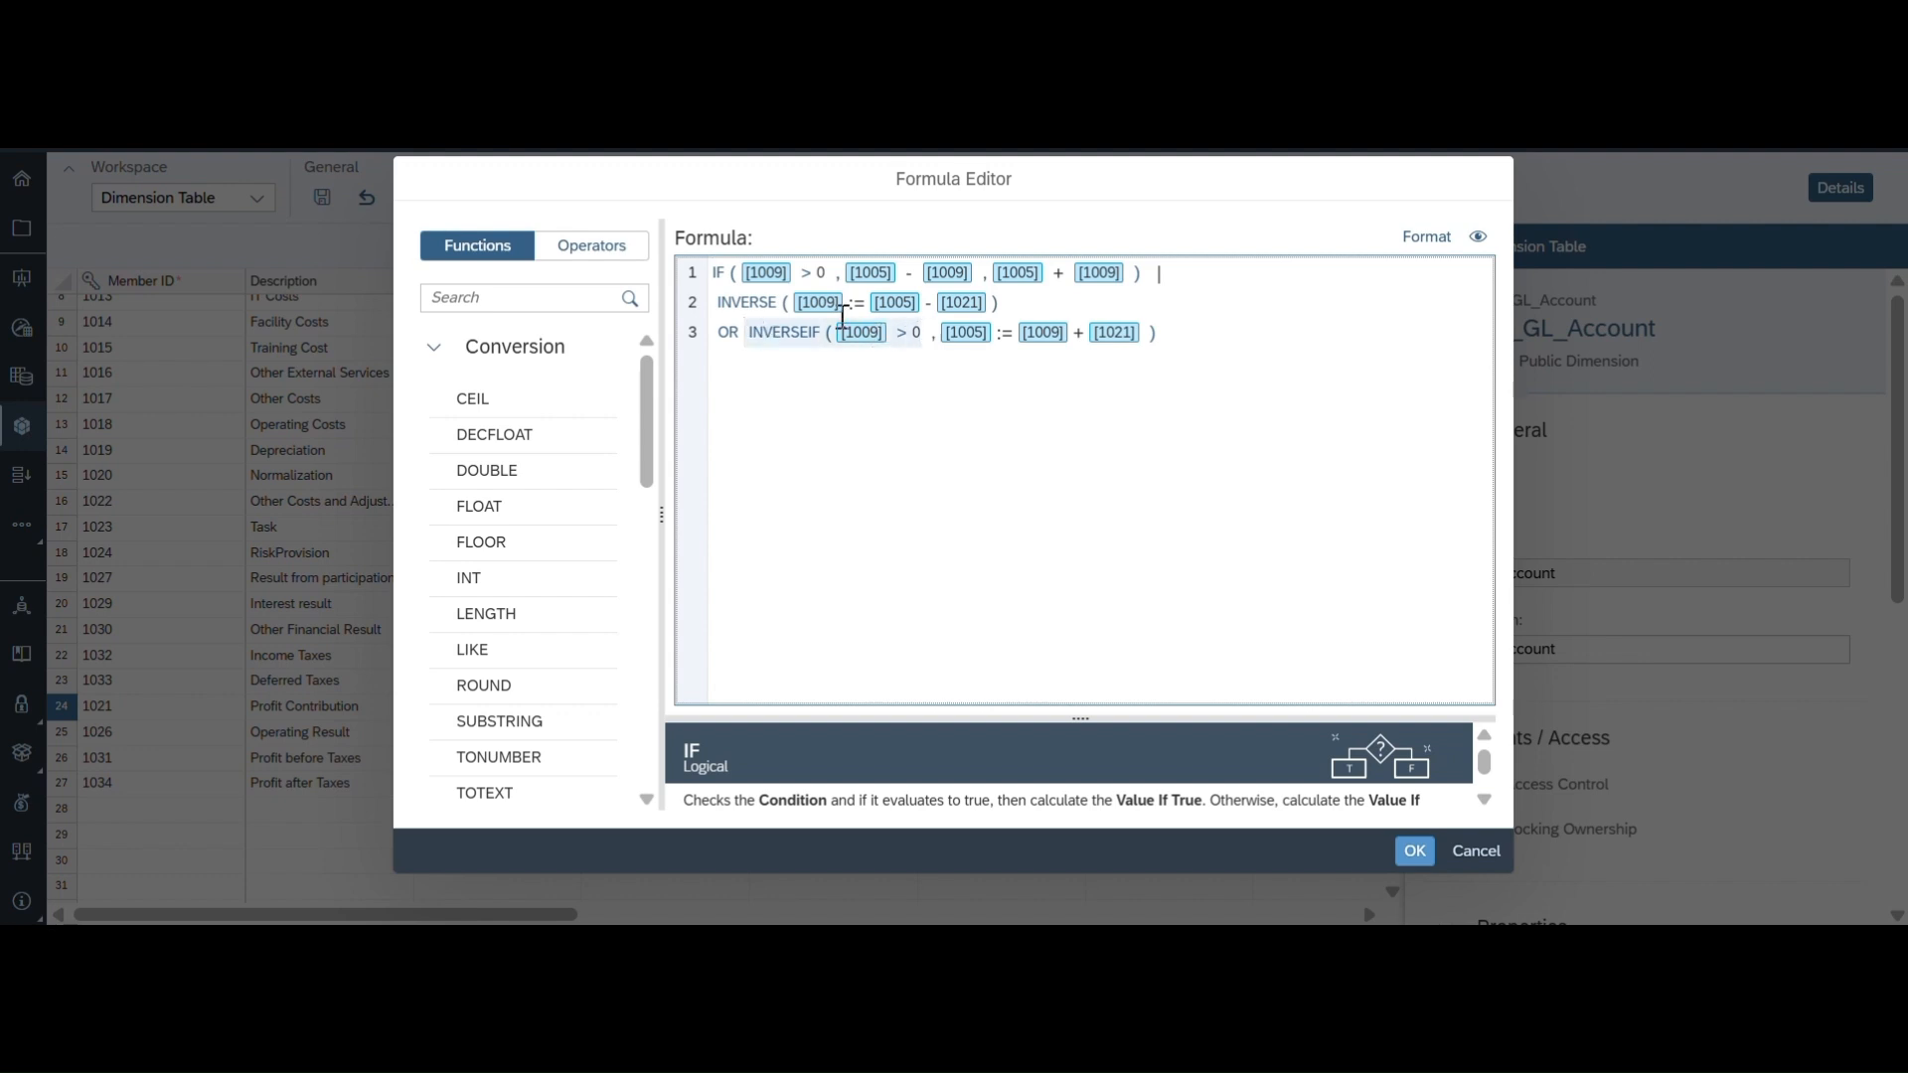
click(791, 302)
key(BackSpace)
key(BackSpace)
key(BackSpace)
key(BackSpace)
key(BackSpace)
key(BackSpace)
key(BackSpace)
key(BackSpace)
key(BackSpace)
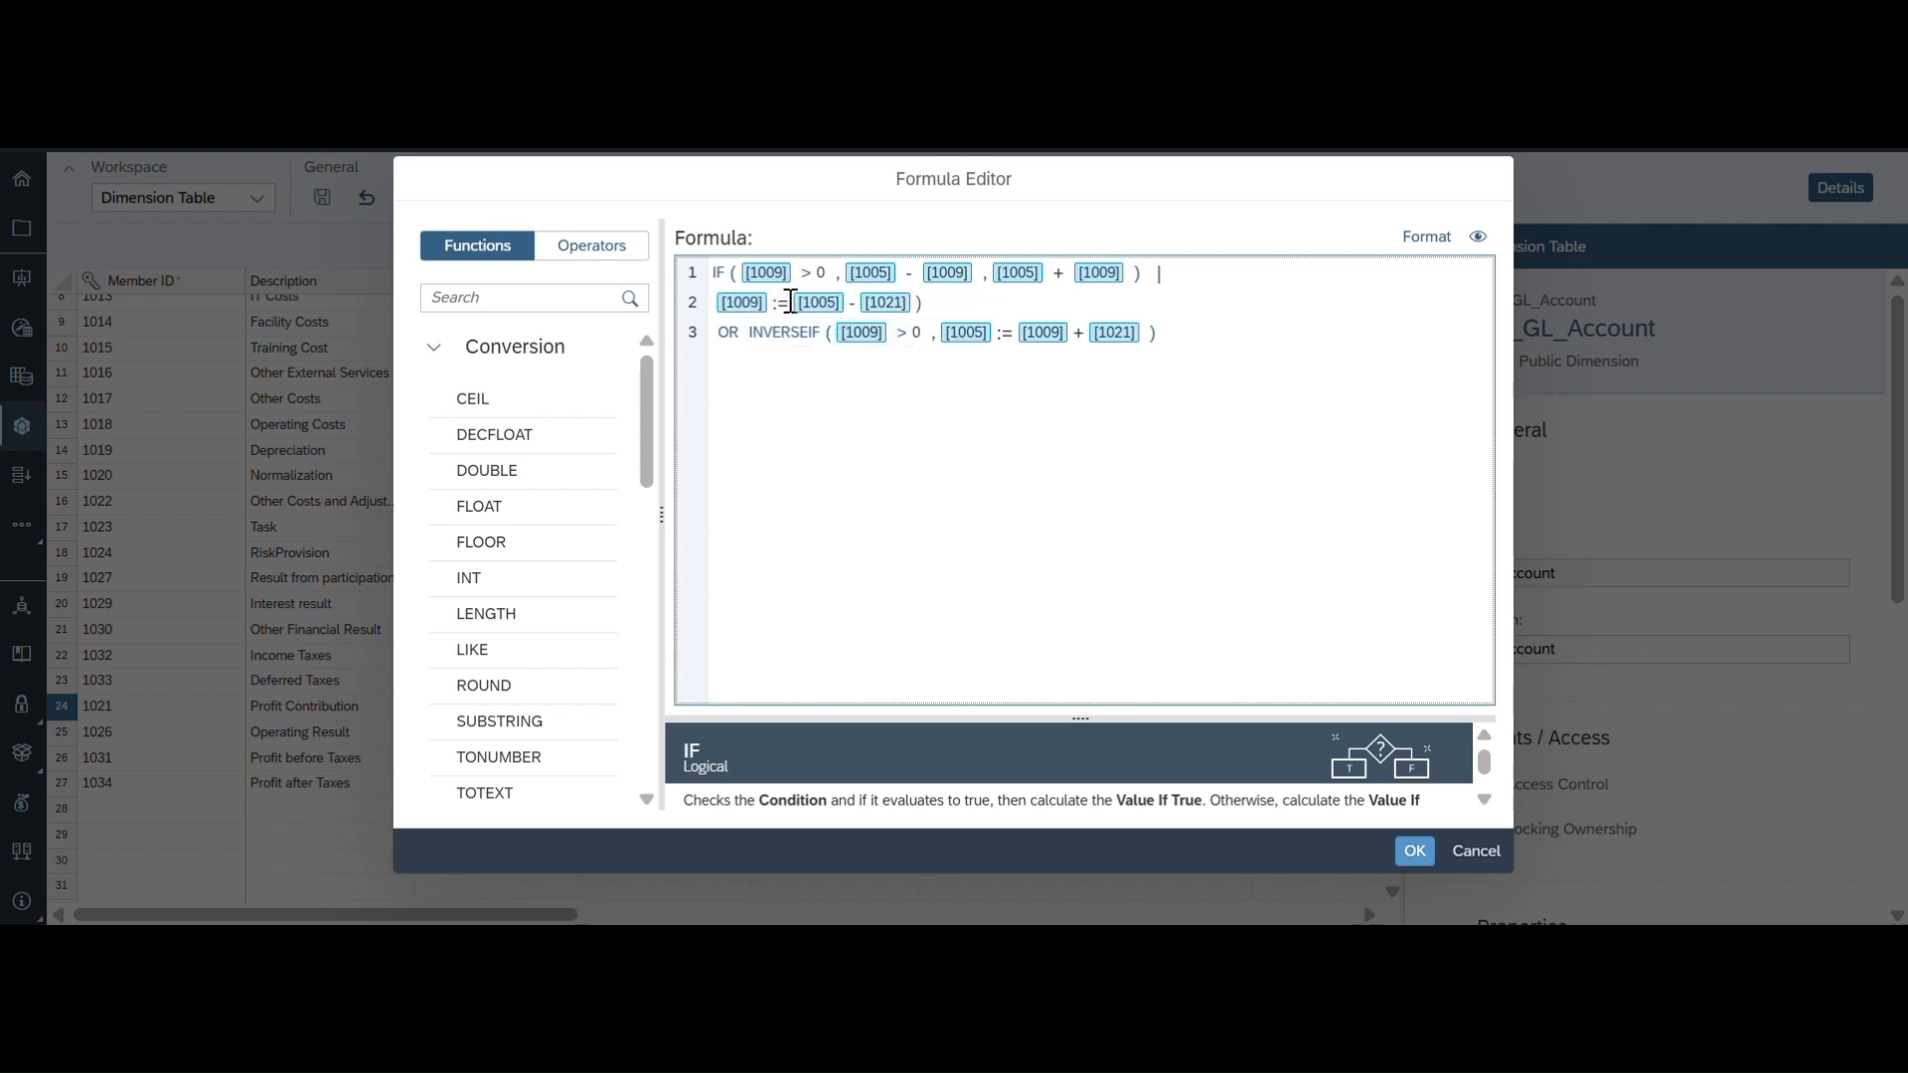
key(ctrl+v)
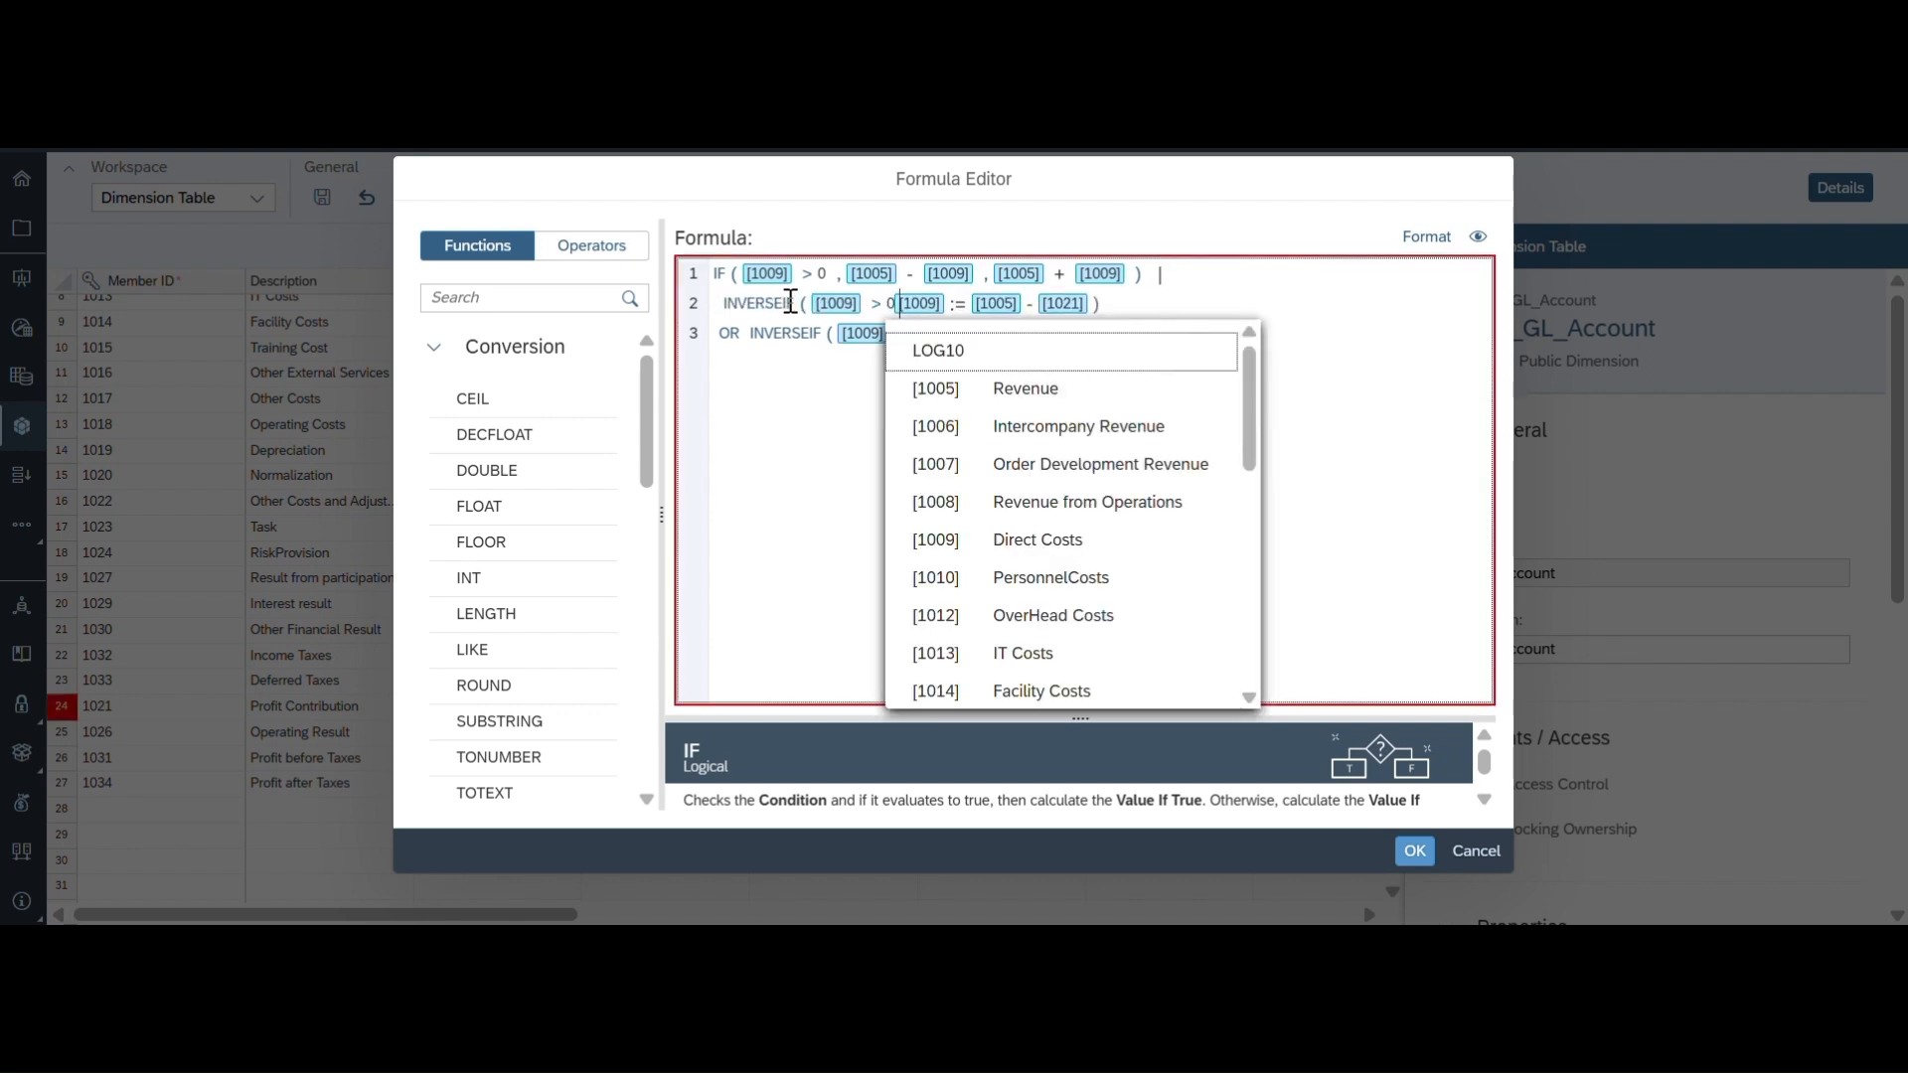
text(,)
Step: Add a fourth formula line with OR followed by a copy of the third line's complete INVERSEIF expression
click(898, 413)
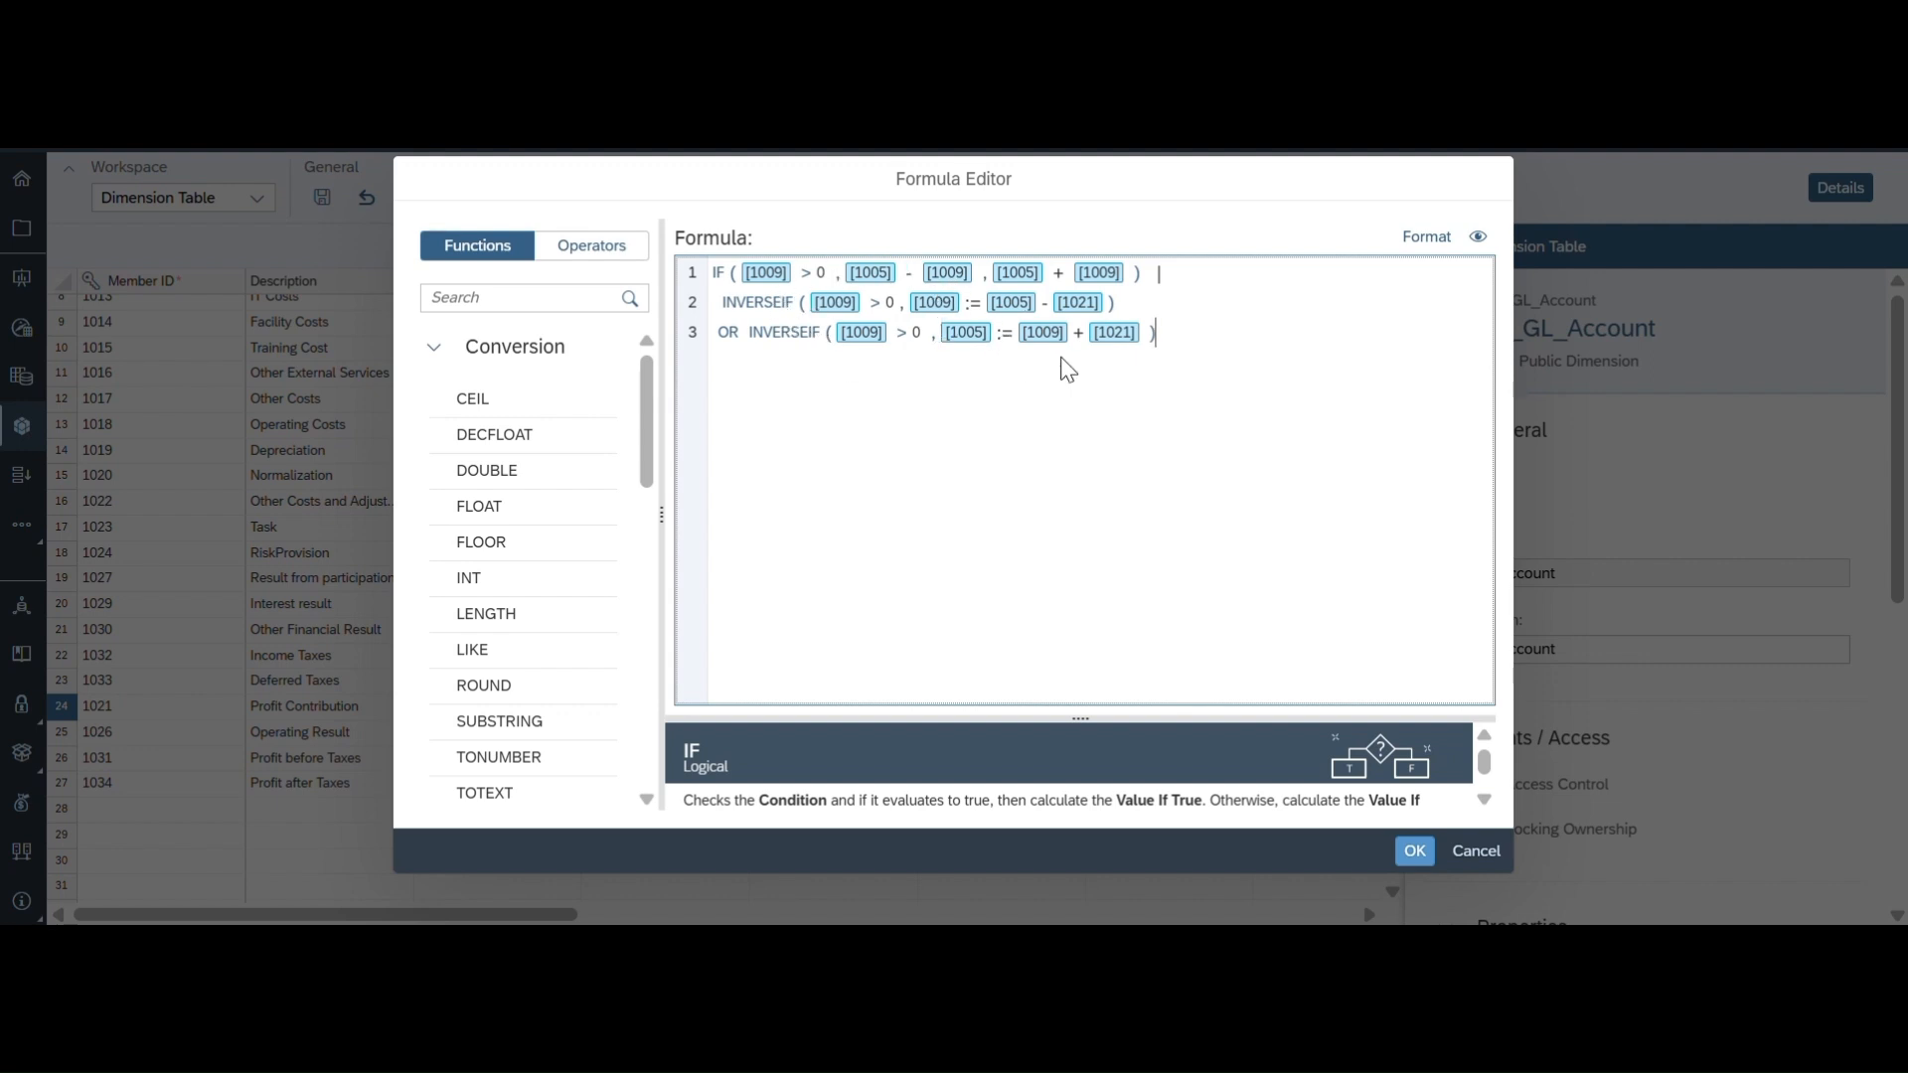
key(Return)
text(OR)
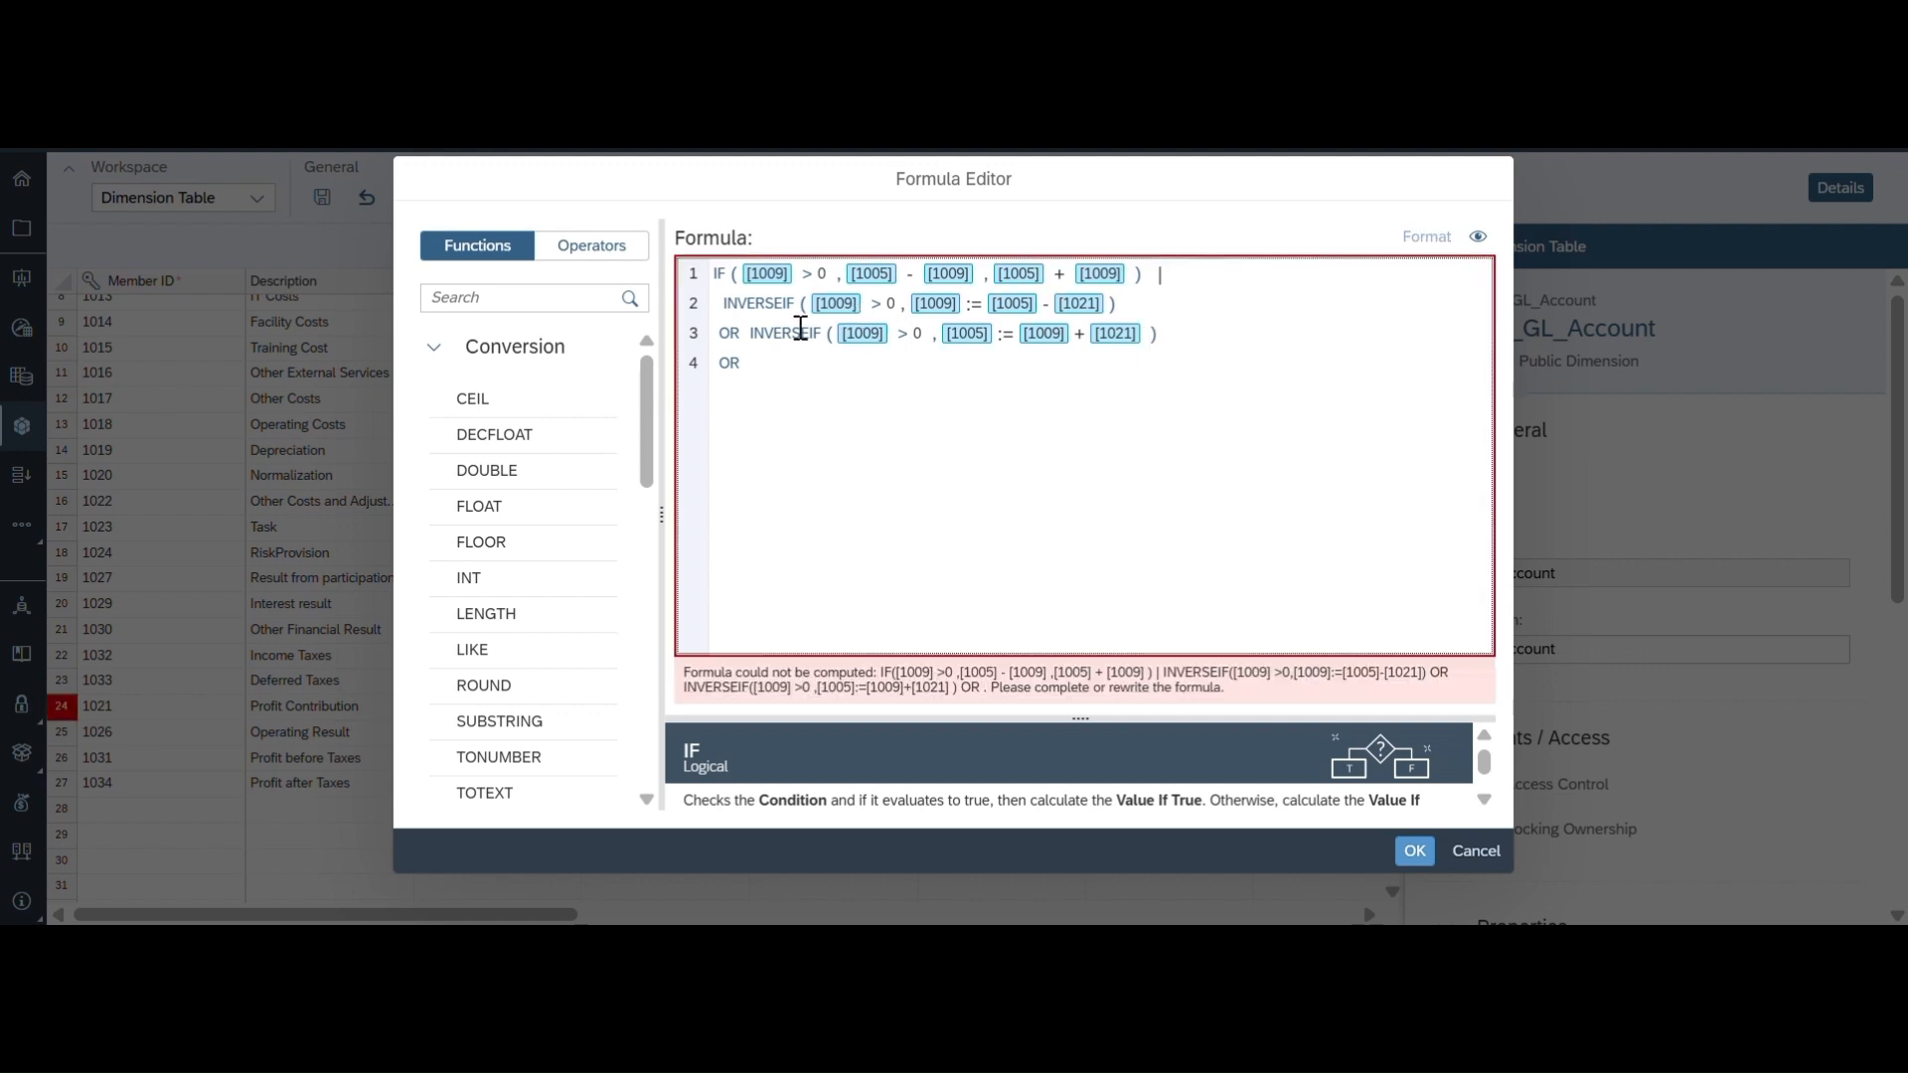
drag(753, 329, 1175, 341)
key(ctrl+c)
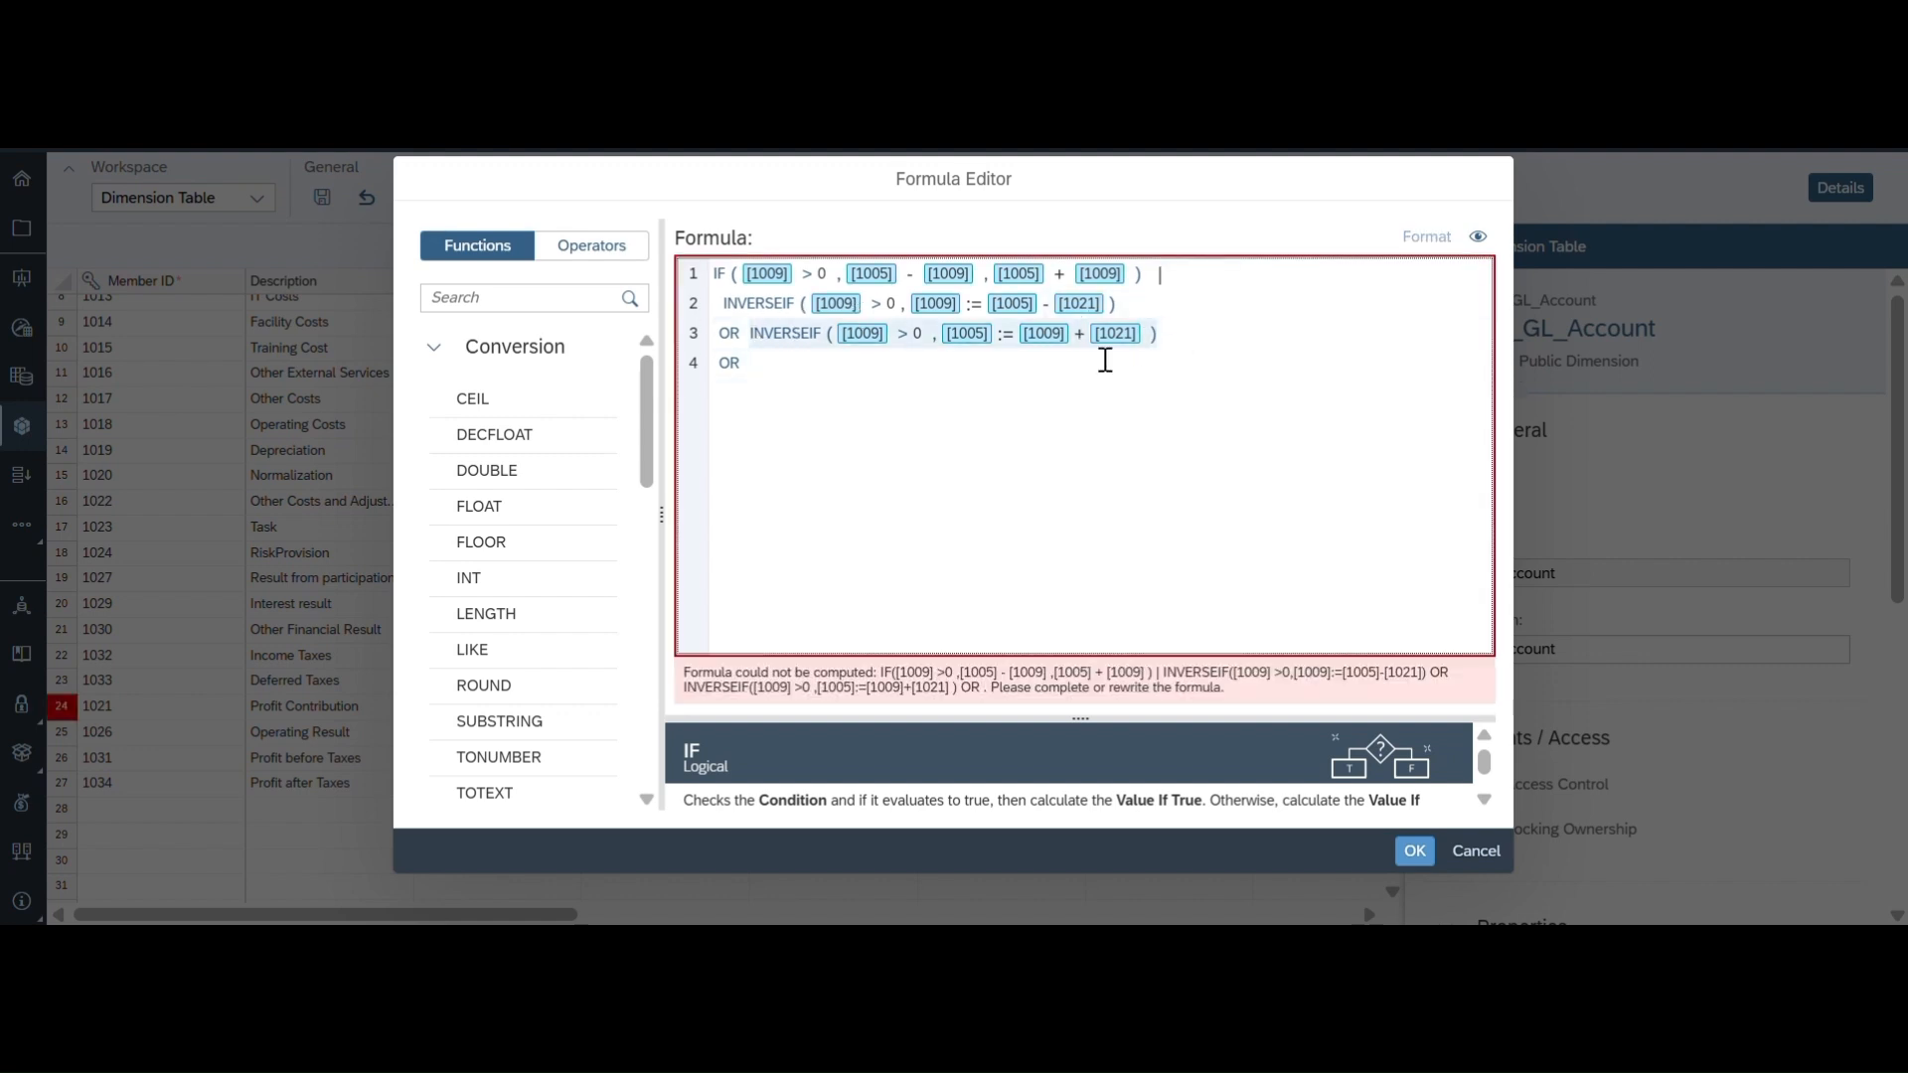
click(798, 367)
key(ctrl+v)
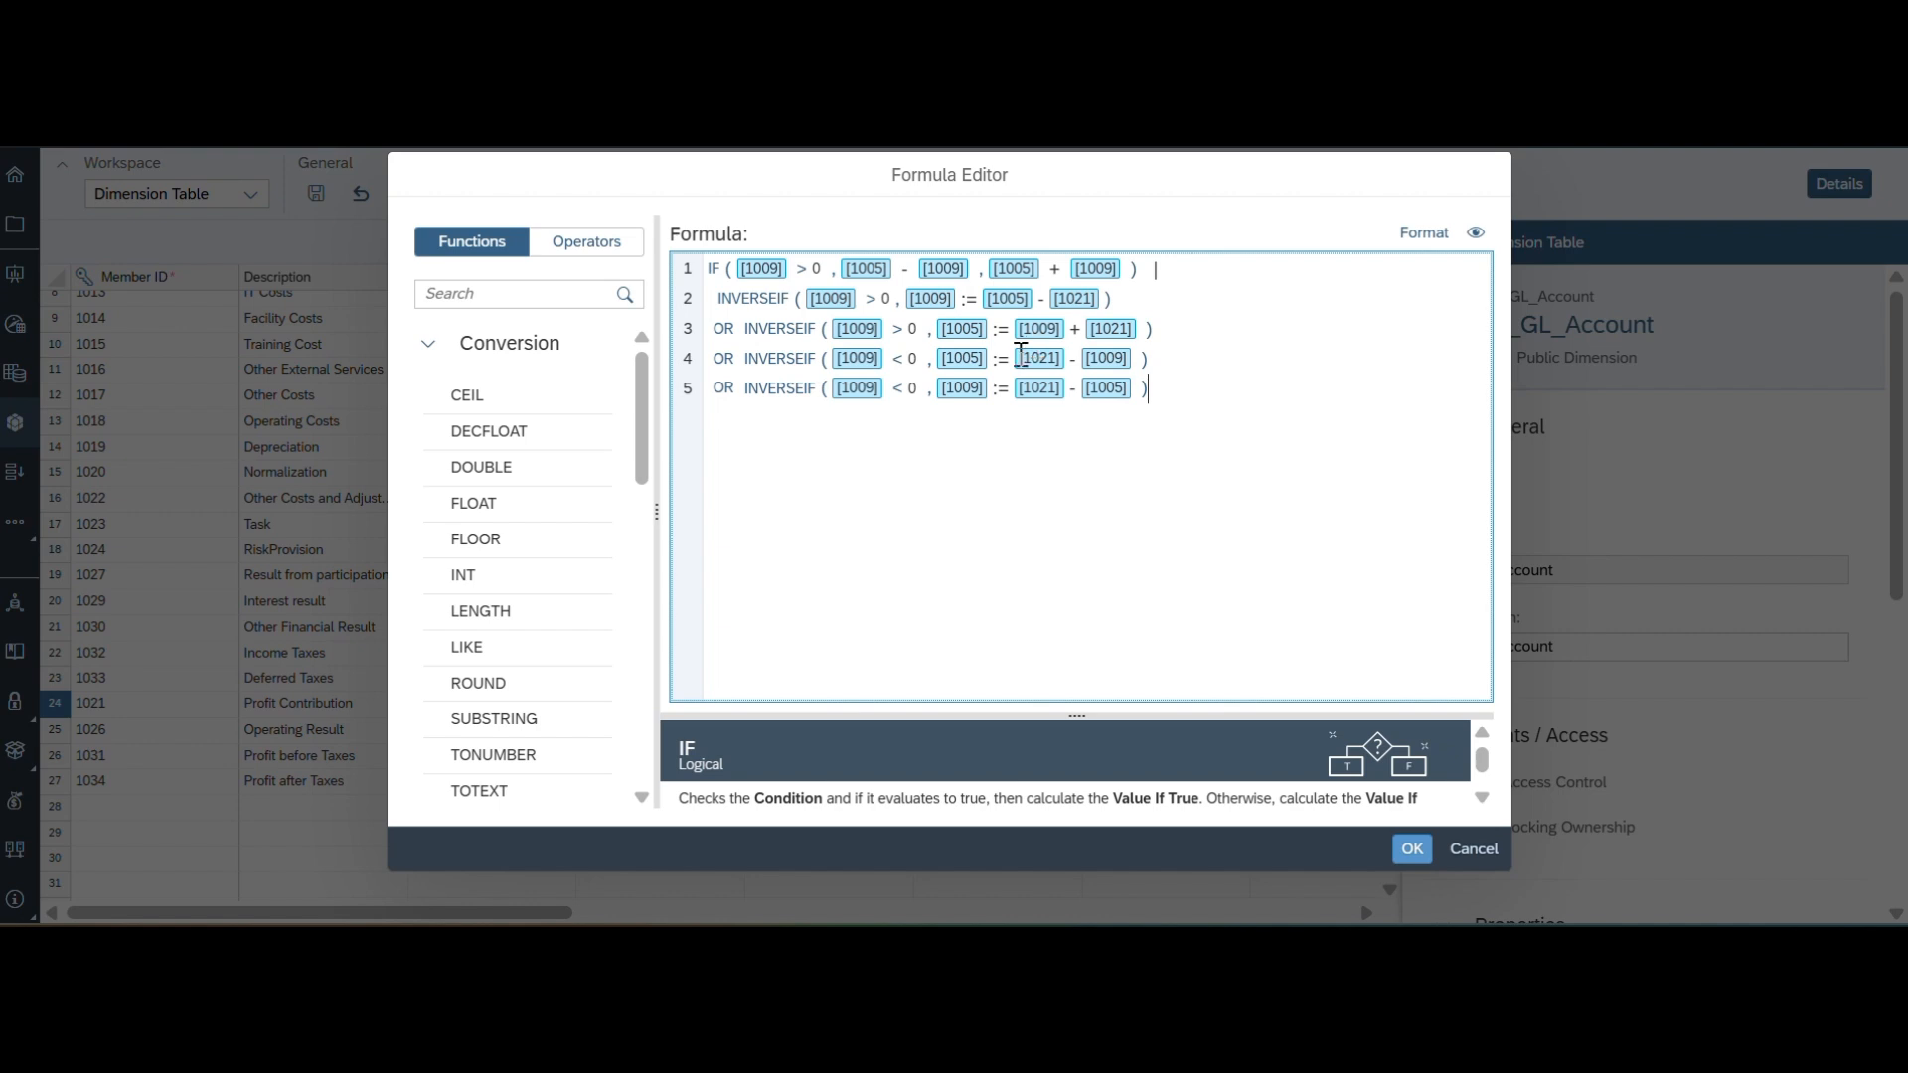
Step: Accept the Profit Contribution formula and save the D_GL_Account dimension
click(1416, 852)
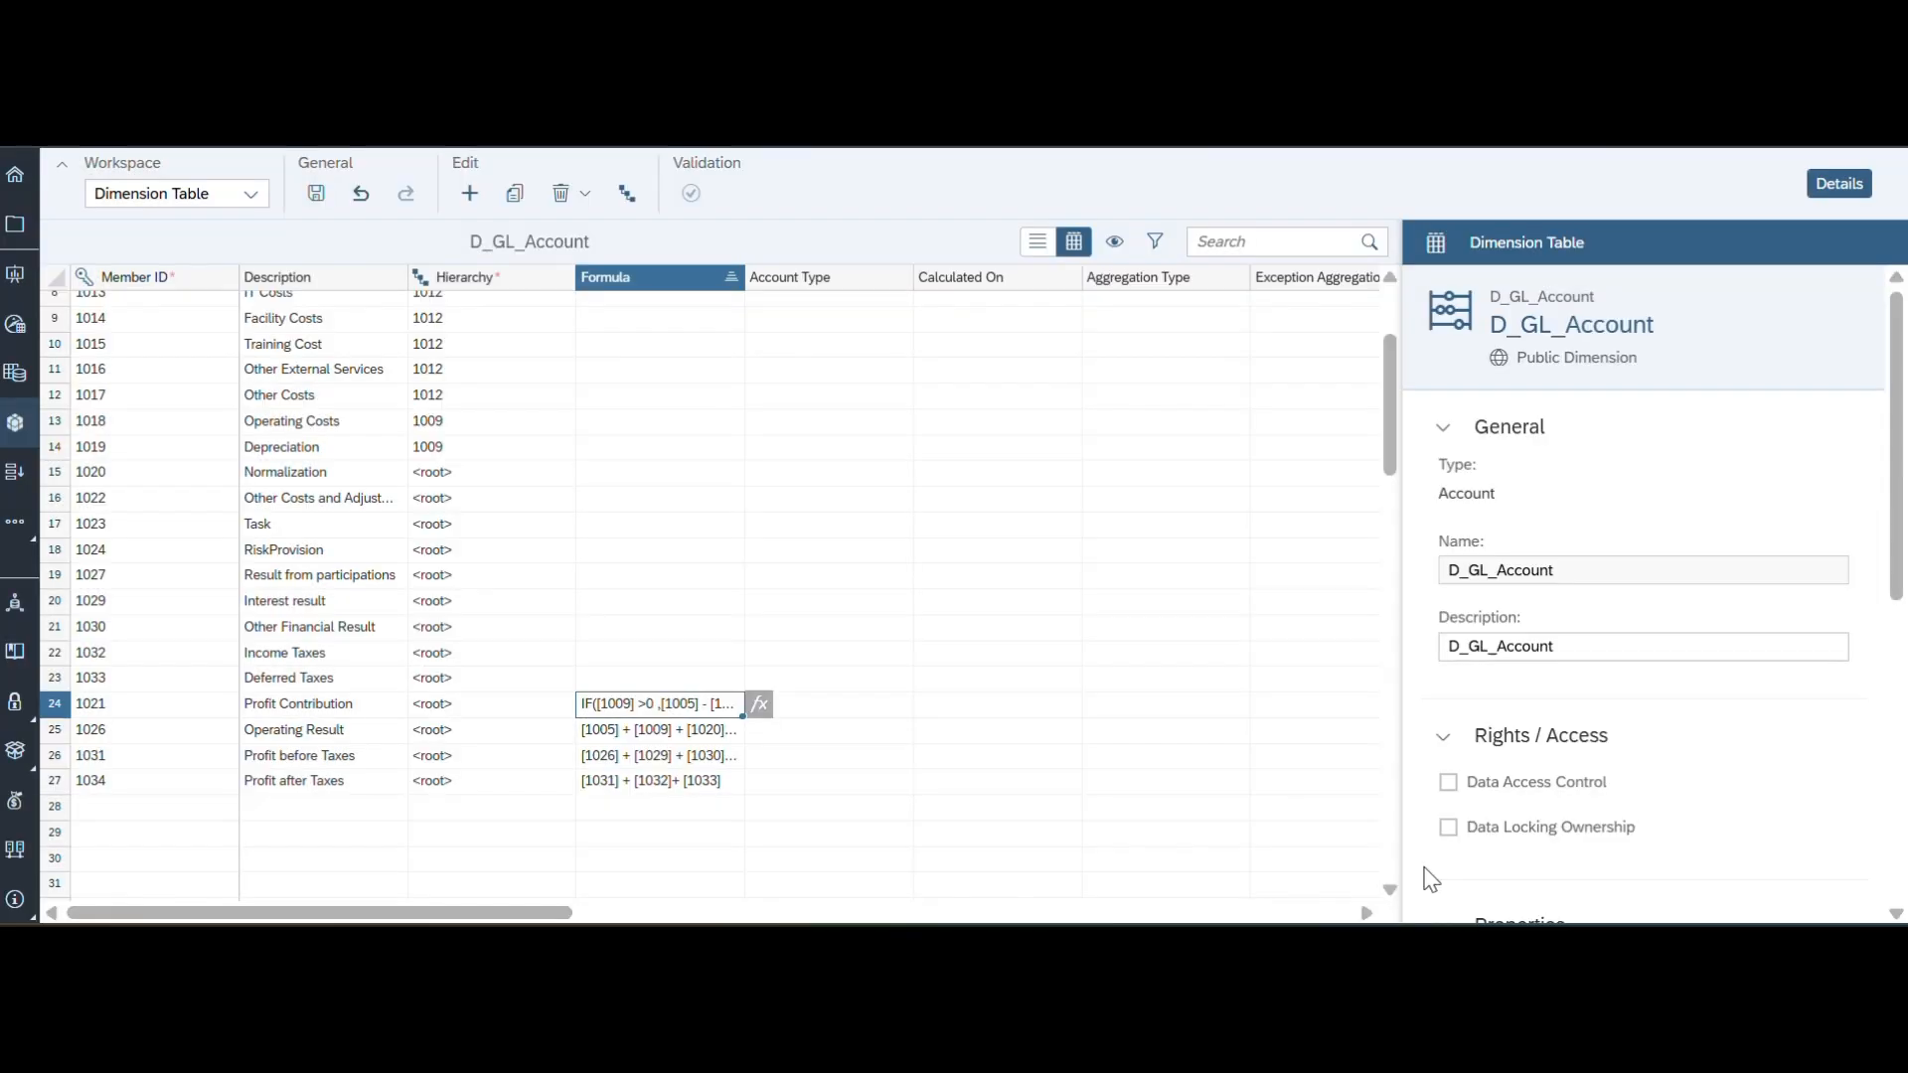
click(318, 194)
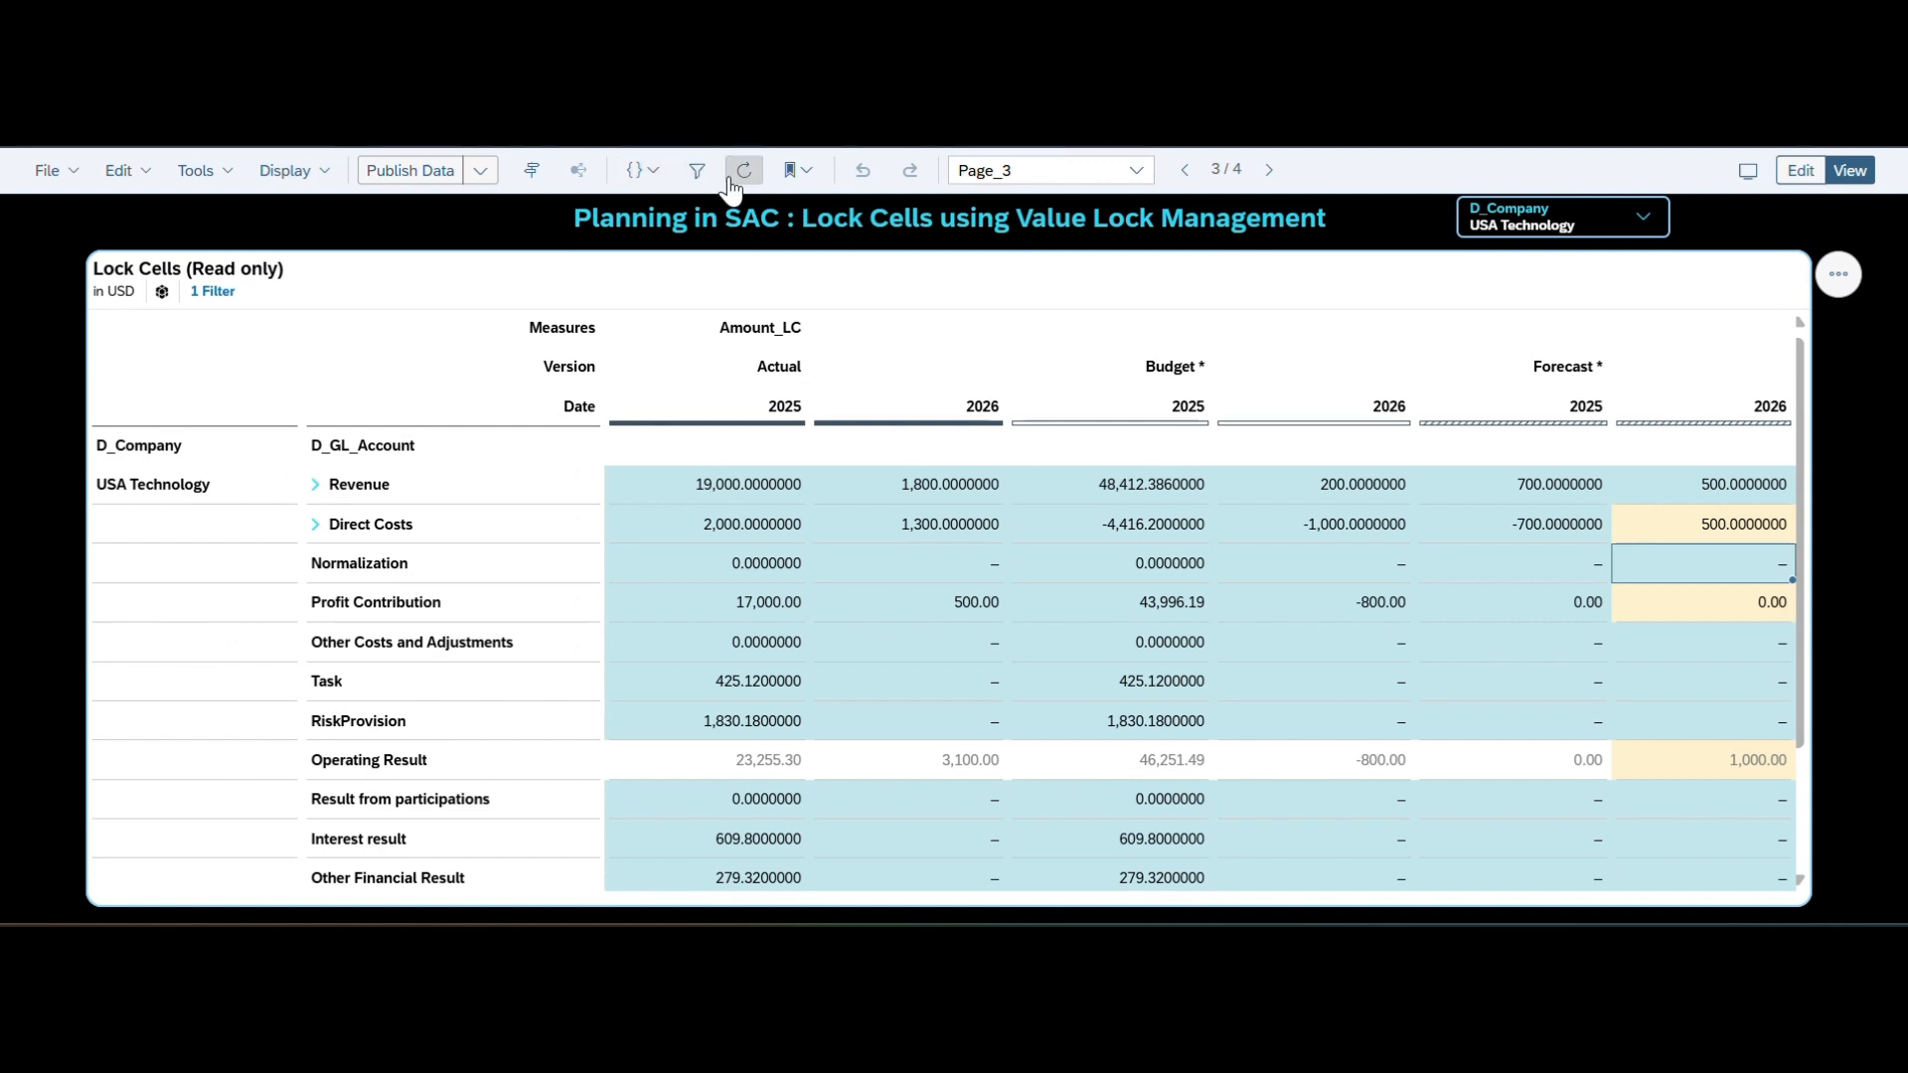
Step: Refresh the data in the Lock Cells story and publish all pending data changes
click(734, 179)
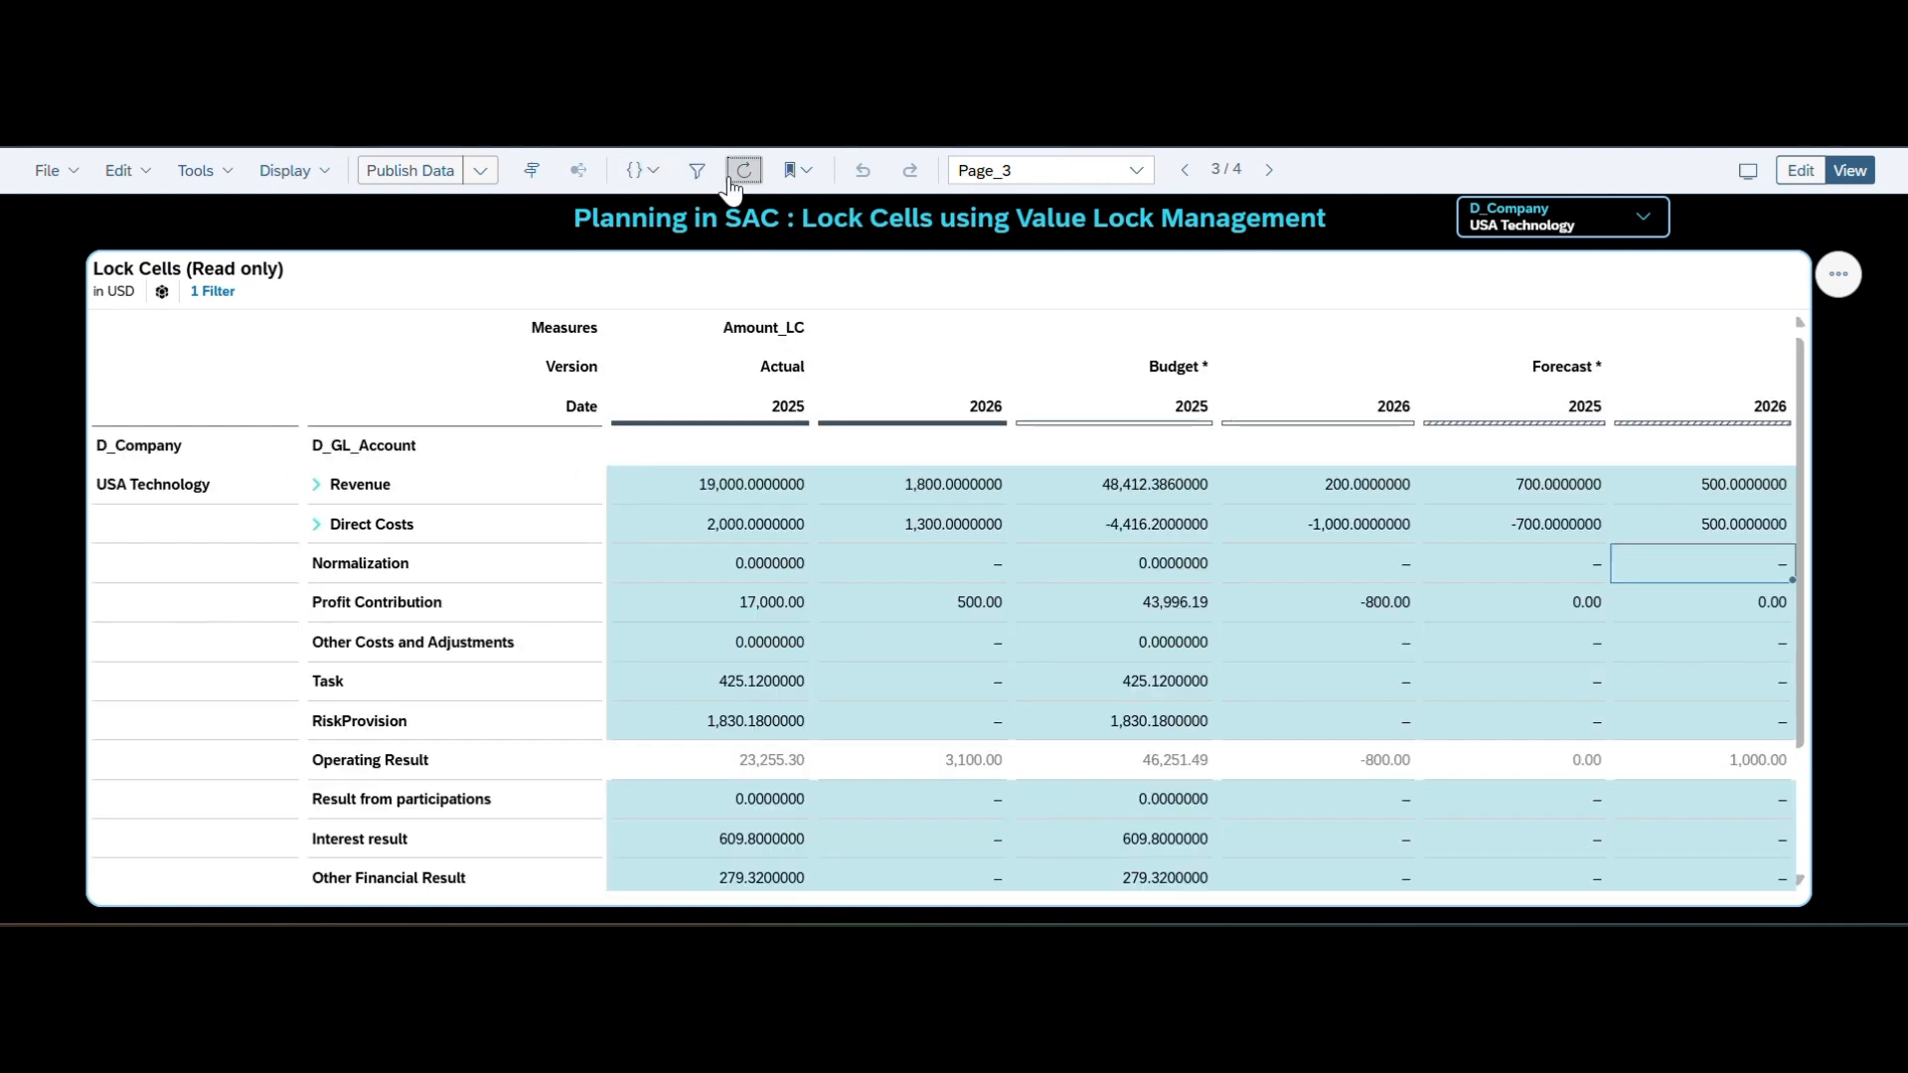
click(420, 178)
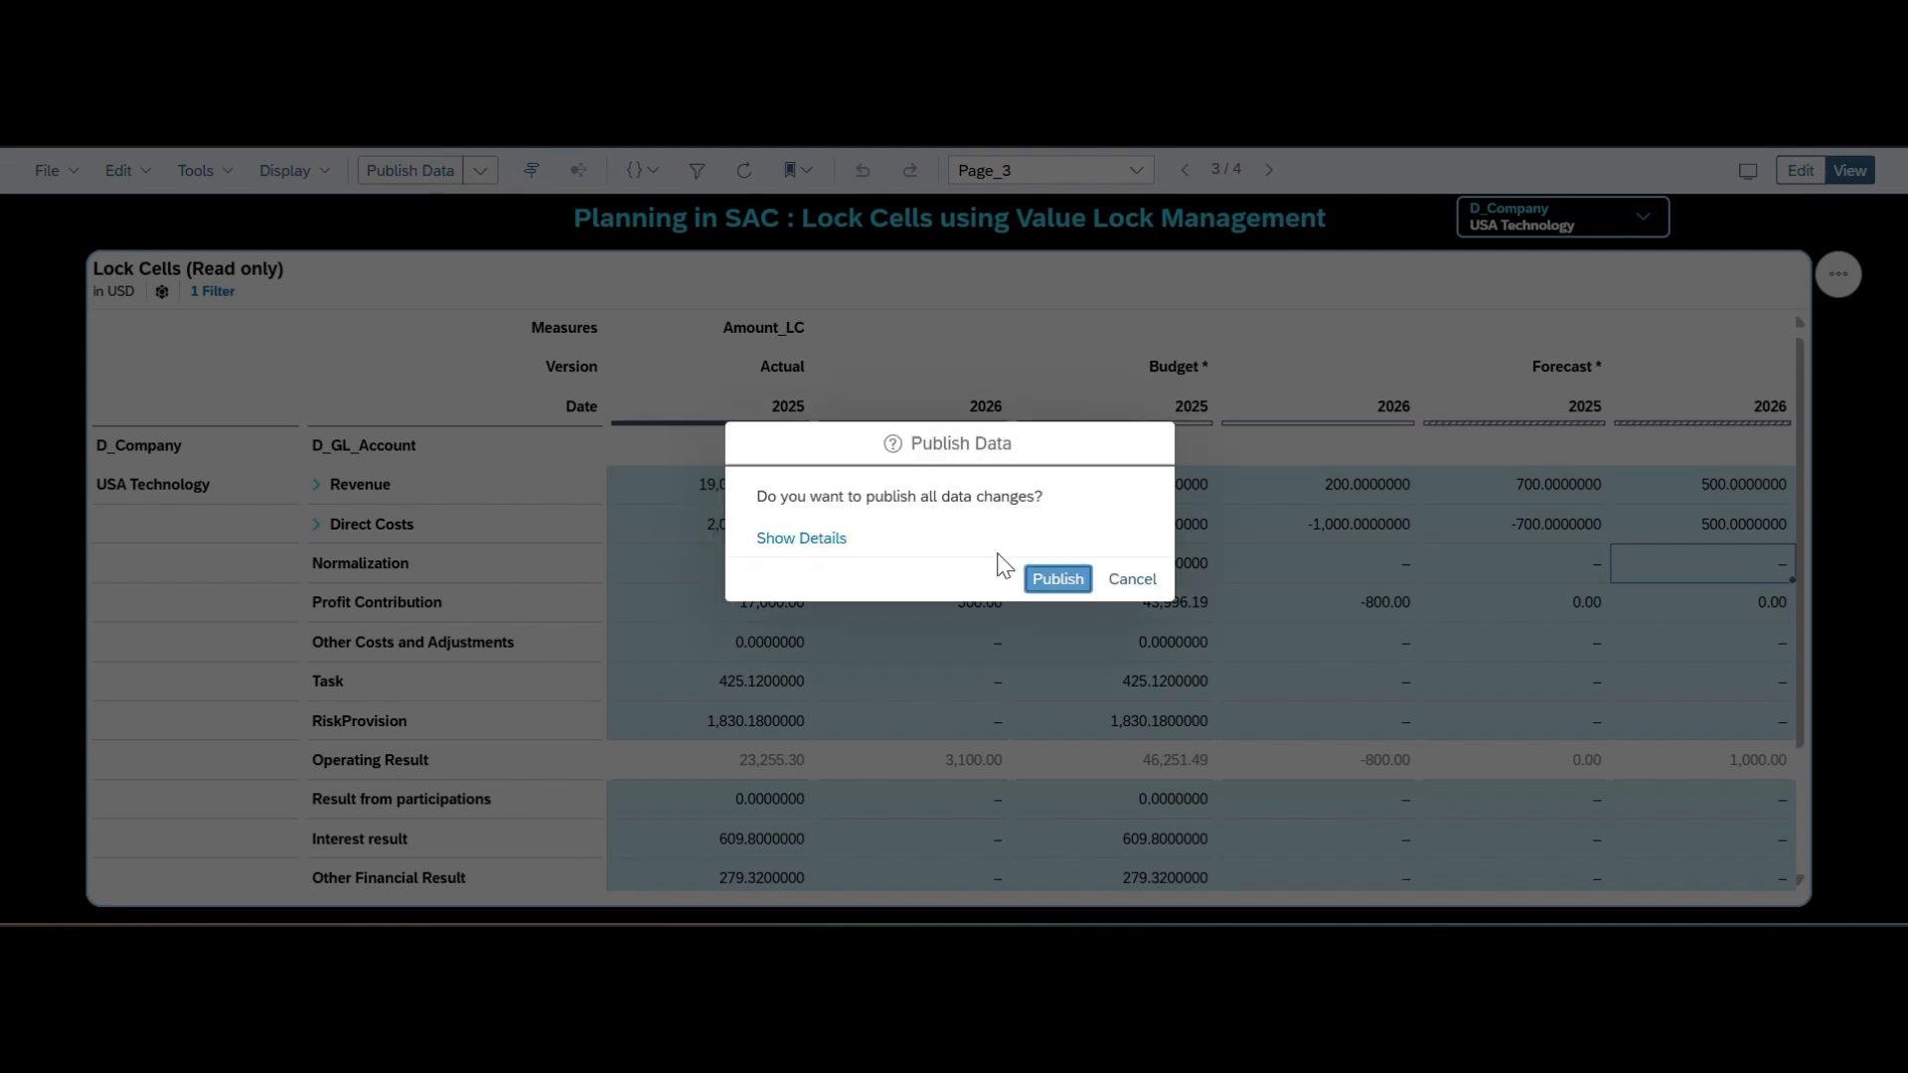
click(1061, 584)
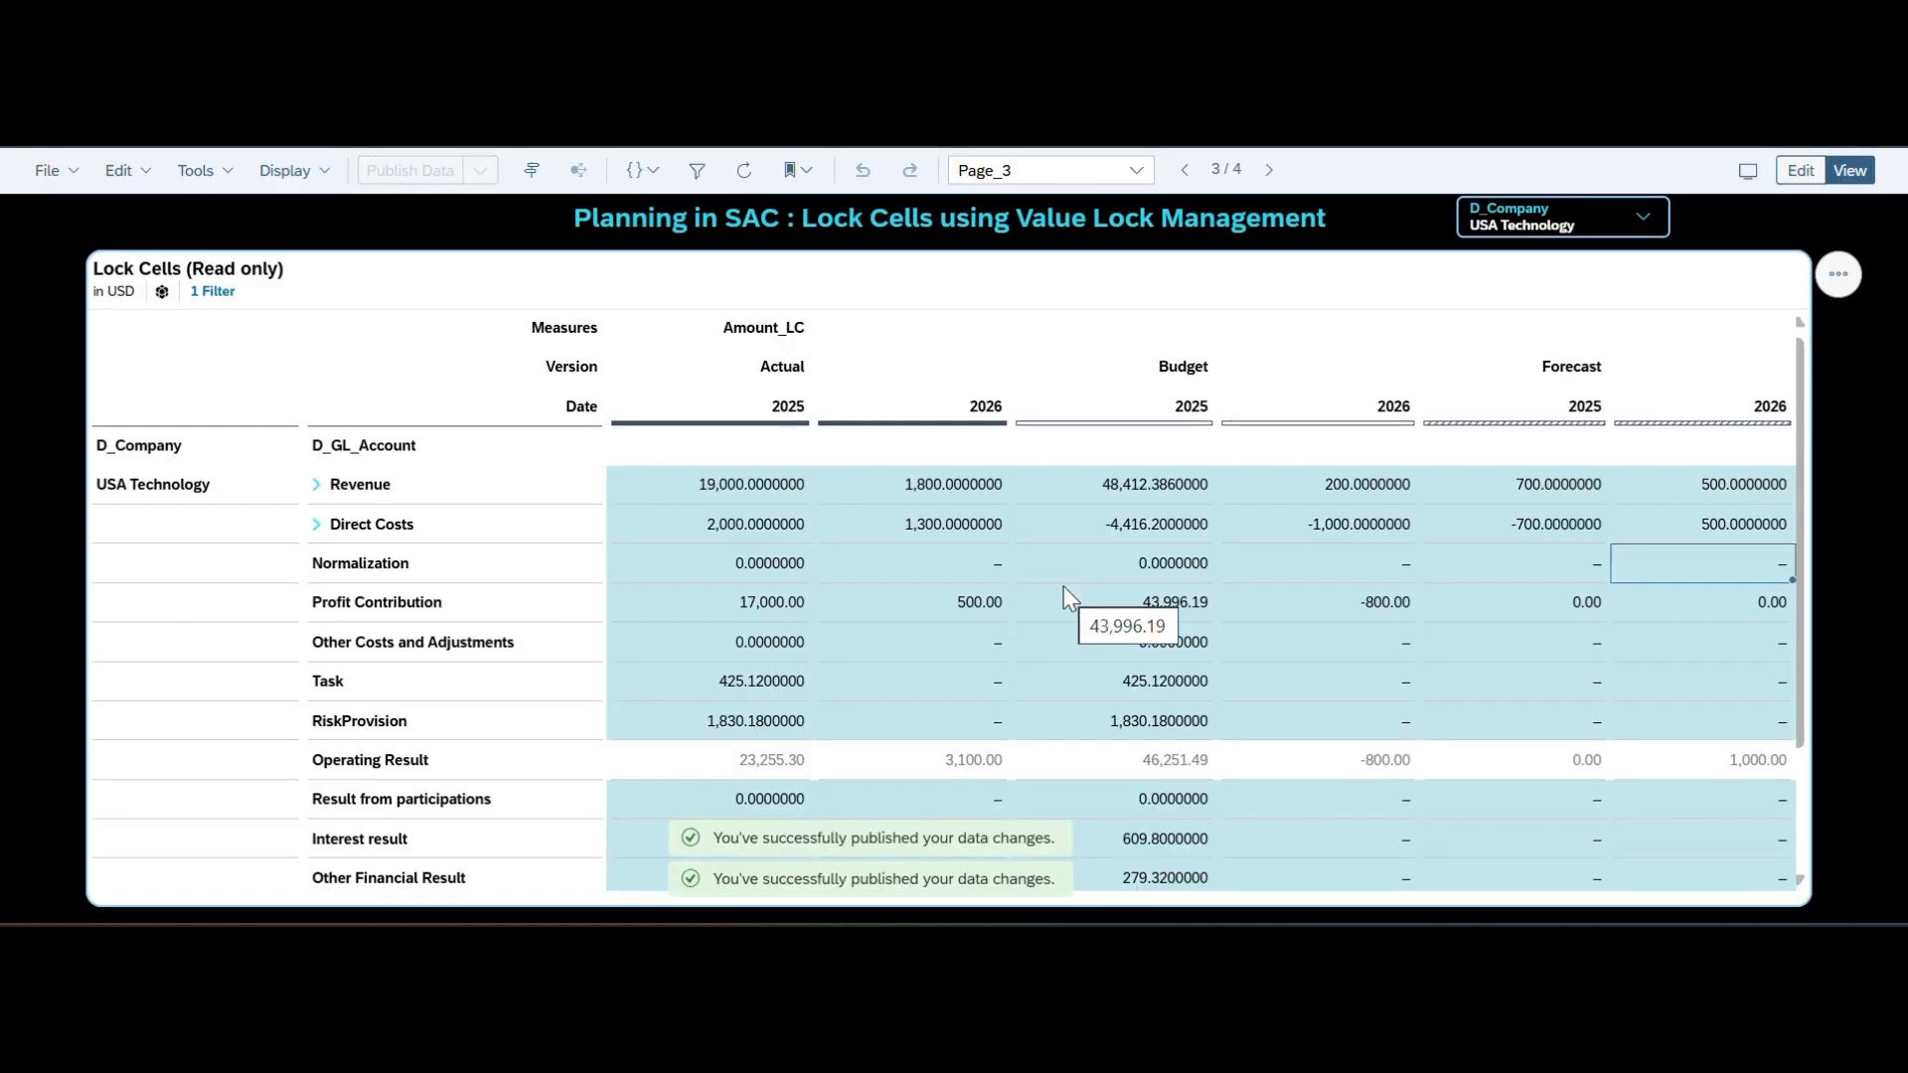
Step: Compare Revenue, Direct Costs and Profit Contribution for Actual and Budget in 2025 and 2026 to check the formula's results
click(738, 483)
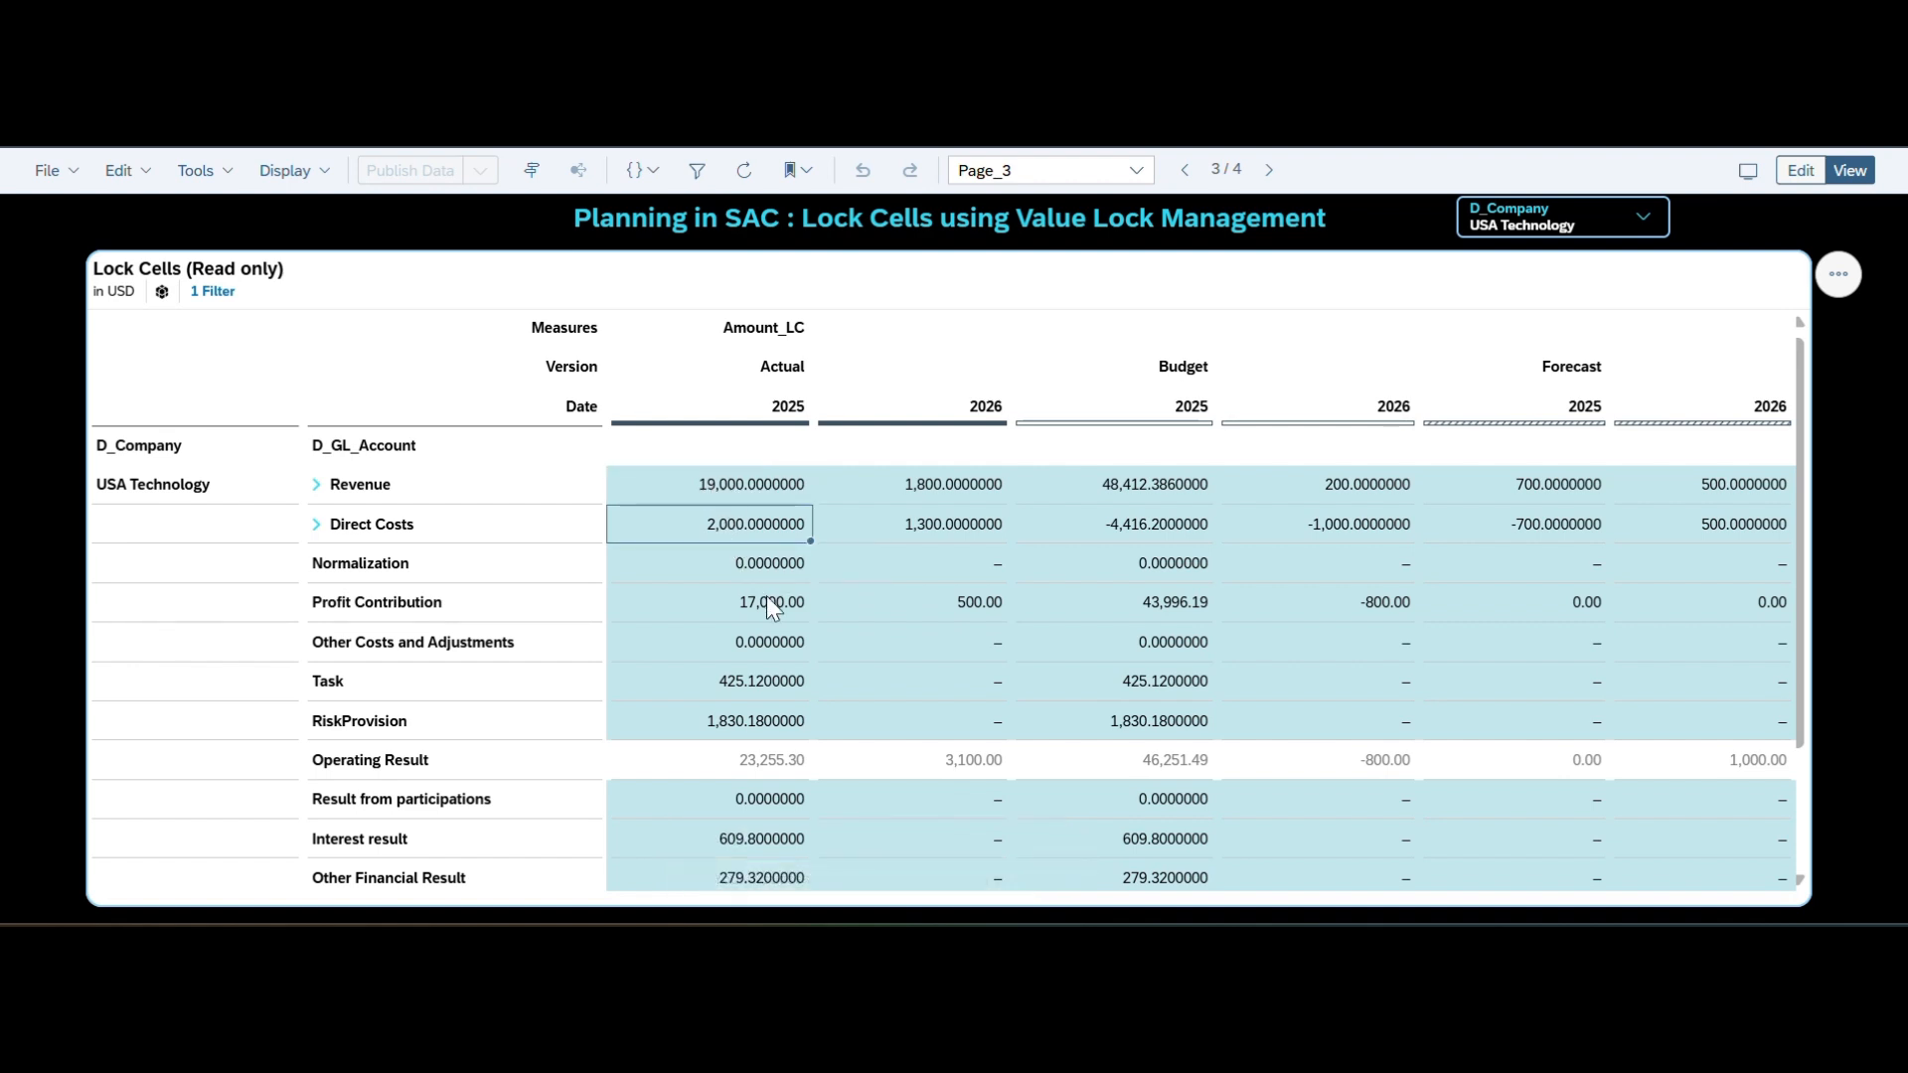
click(772, 613)
click(740, 523)
click(942, 537)
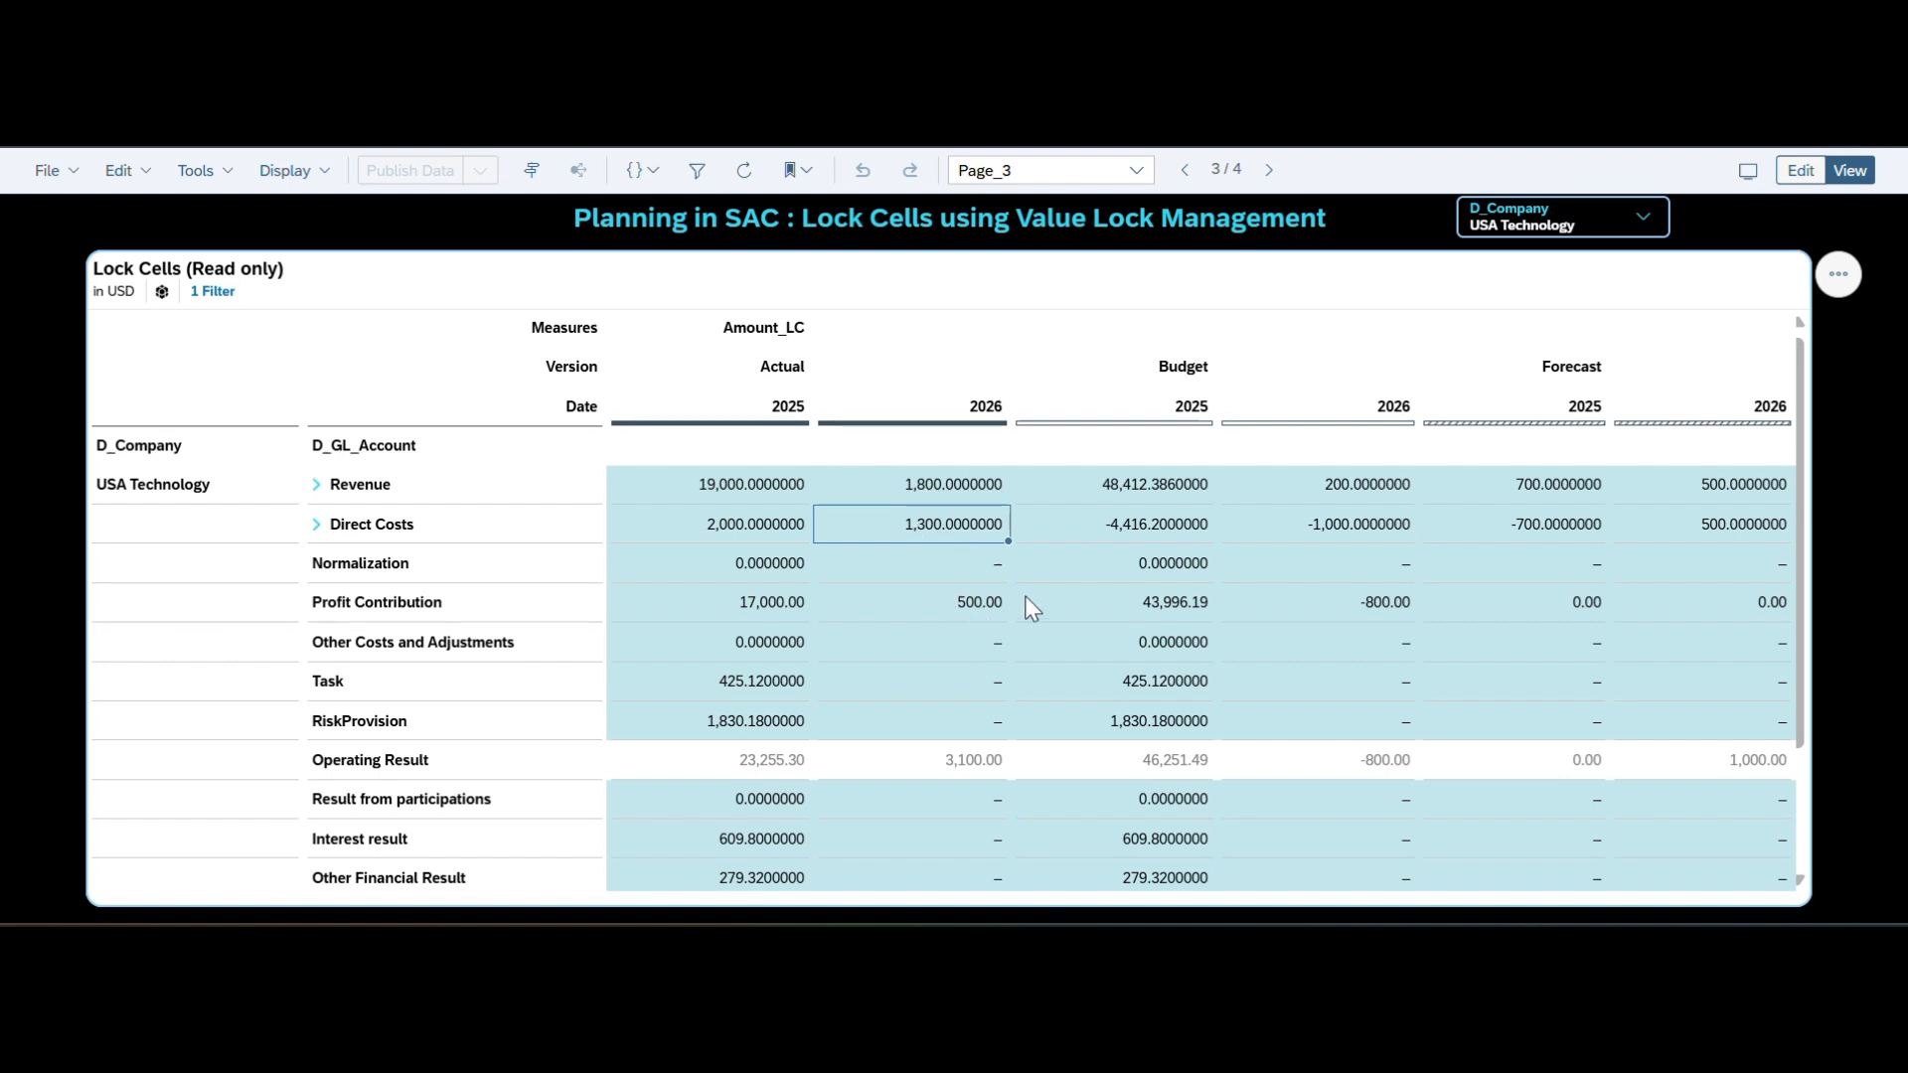
click(1151, 534)
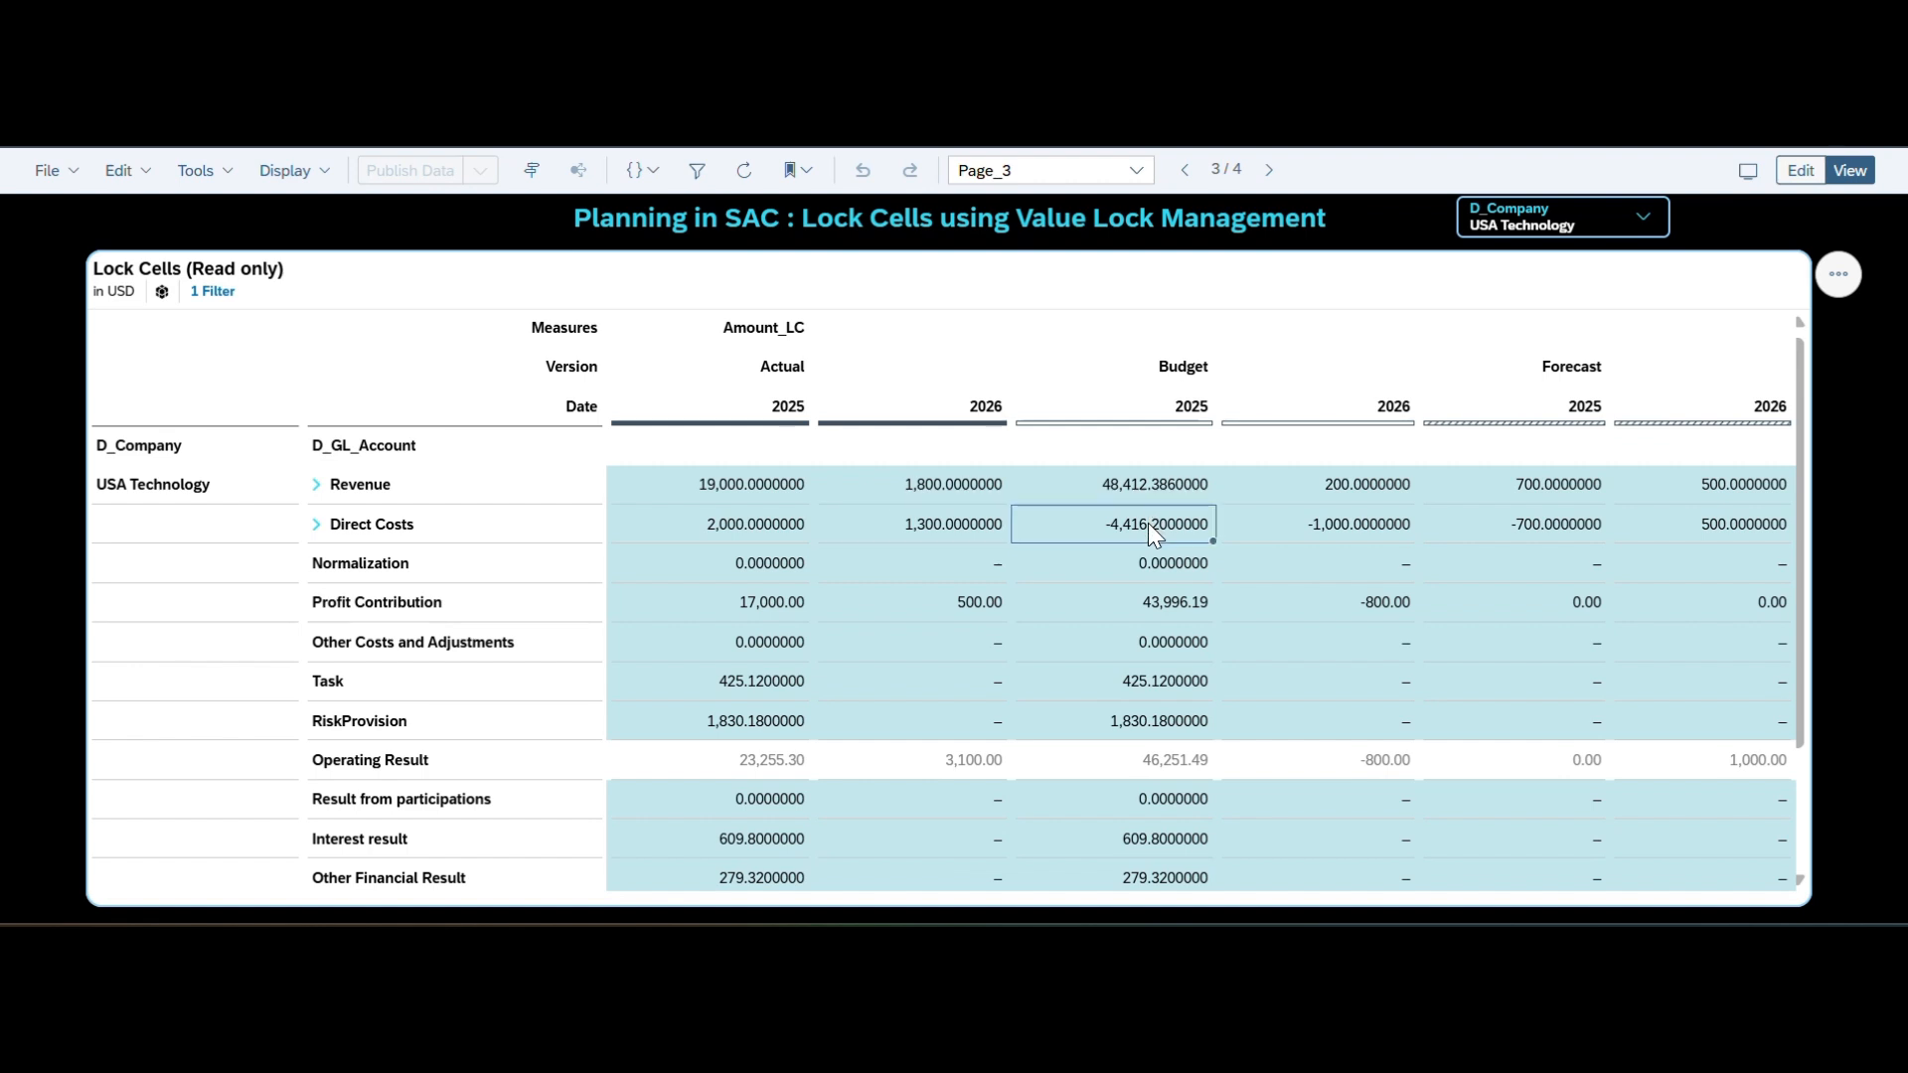
click(1160, 613)
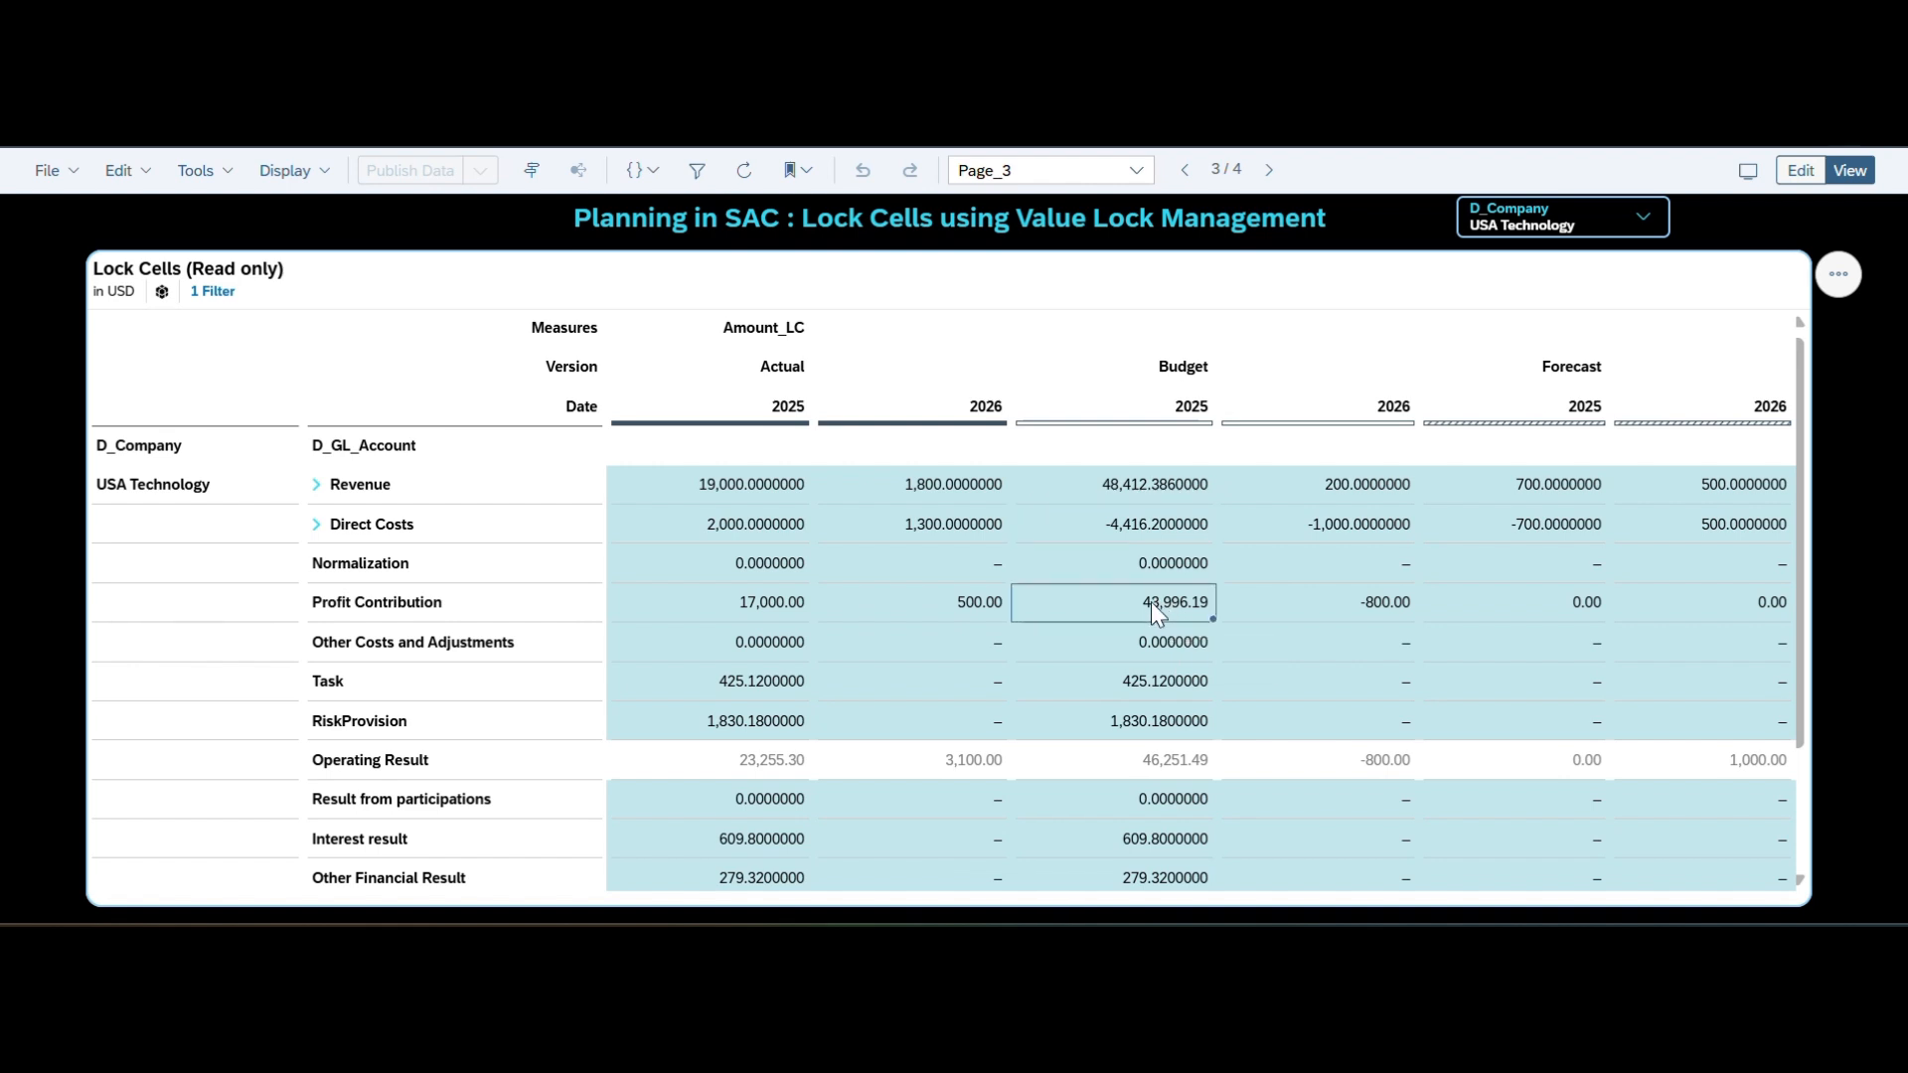
click(1368, 487)
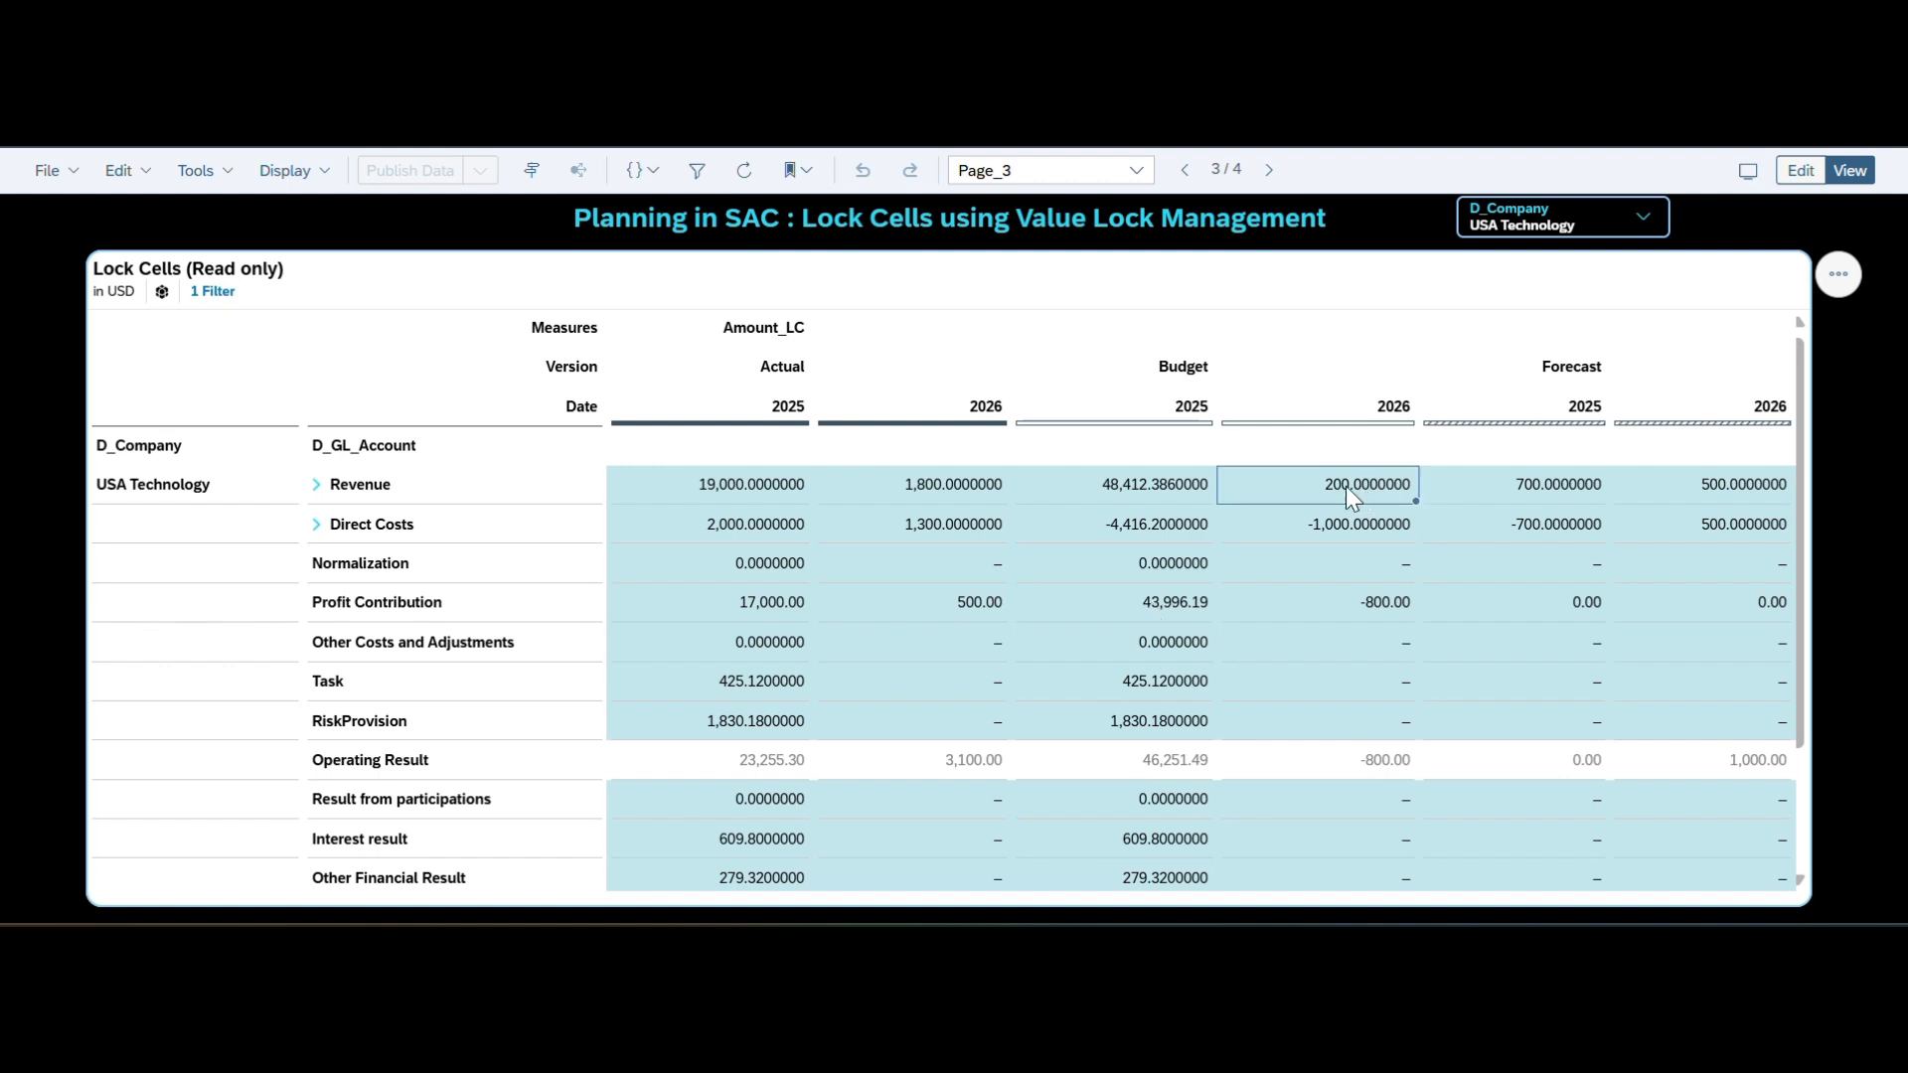
click(1341, 530)
click(1392, 616)
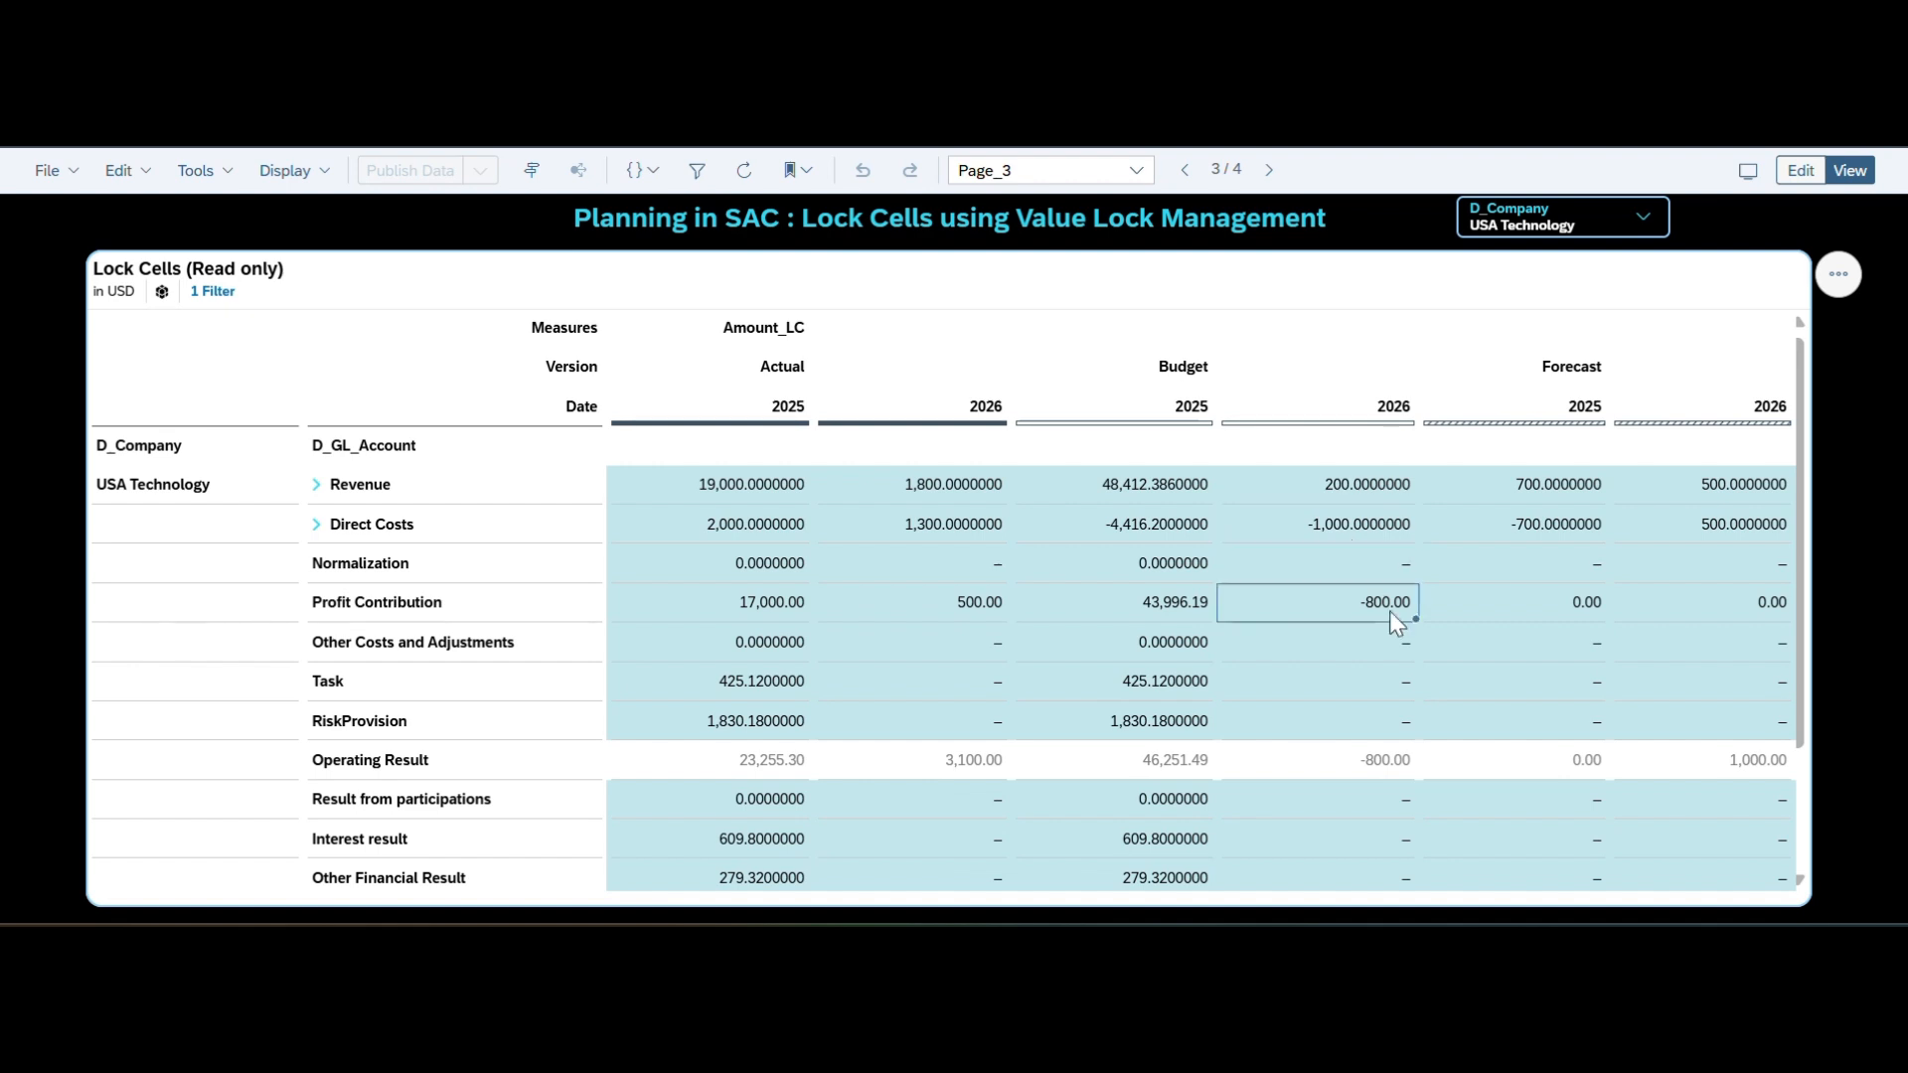
Step: Check the Forecast Direct Costs for 2025 and 2026, and set the 2025 Forecast Profit Contribution to 500
click(1576, 526)
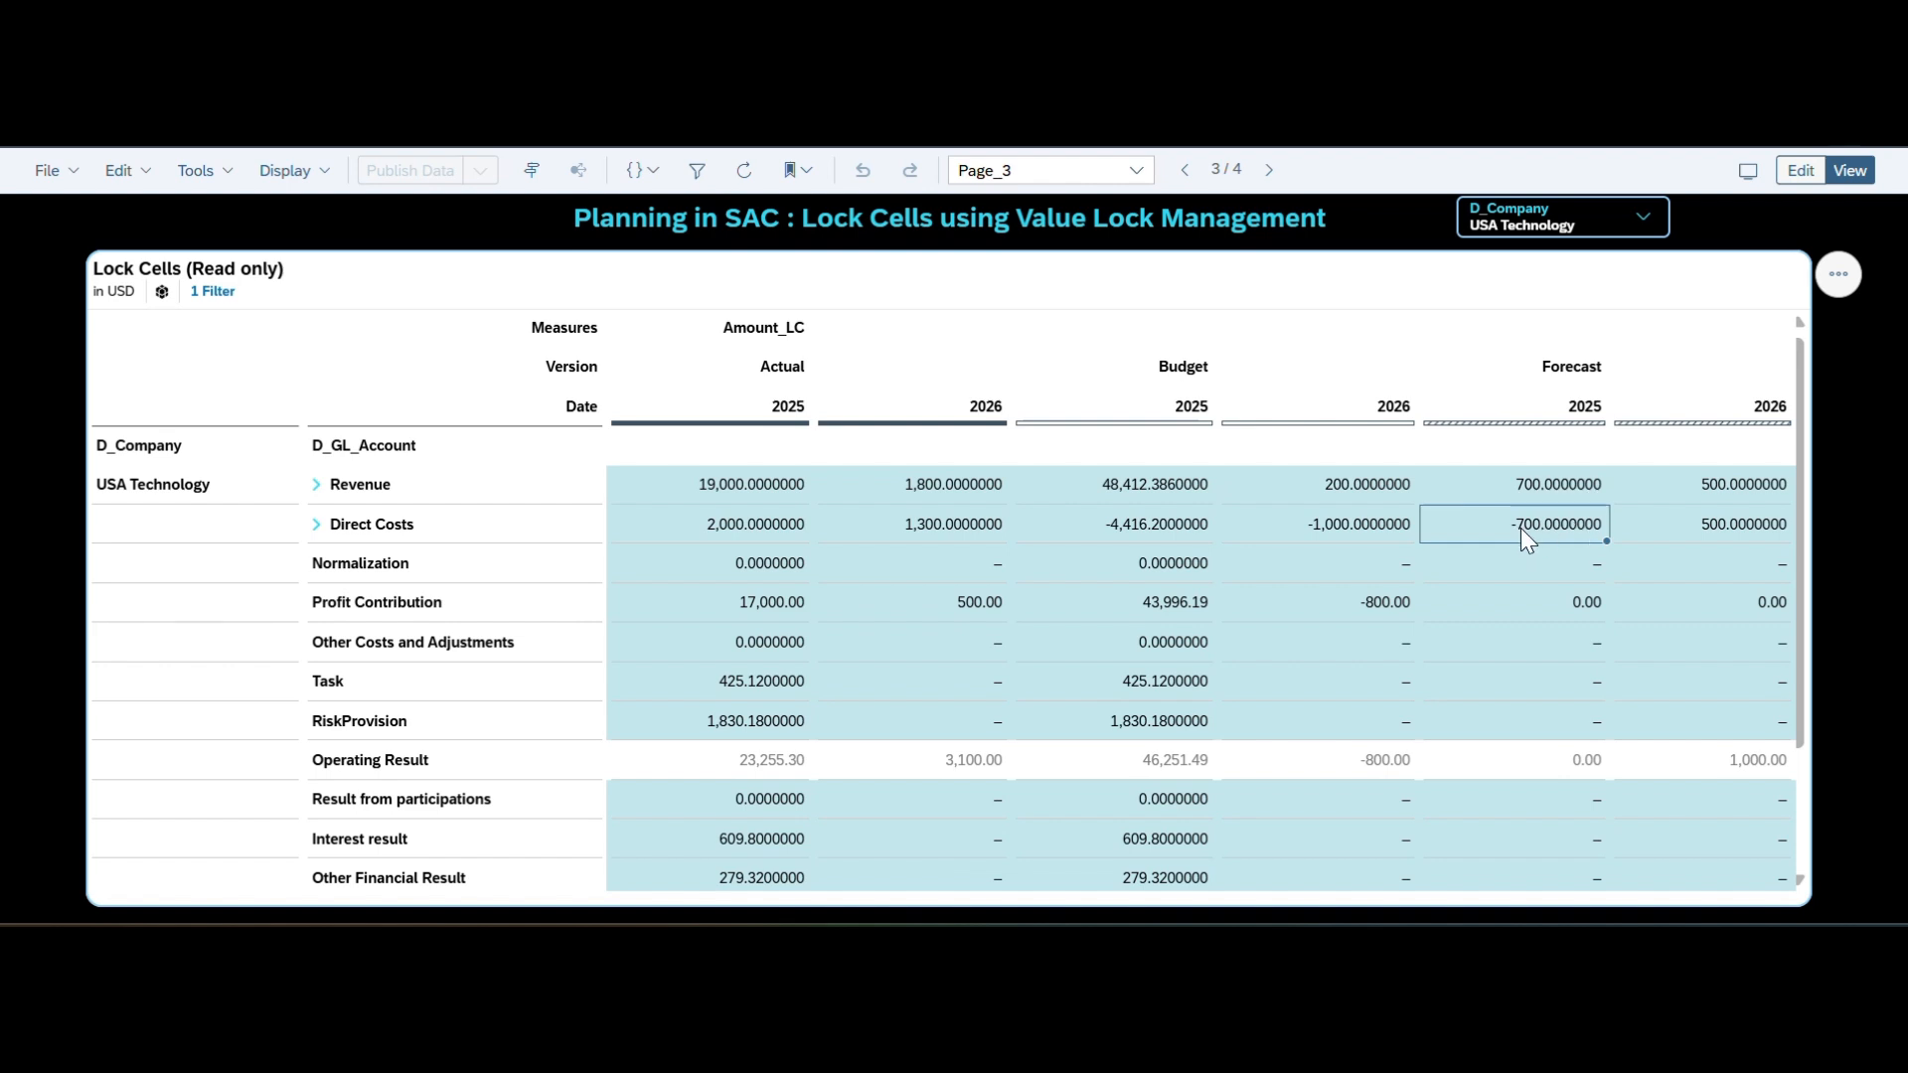
click(1753, 527)
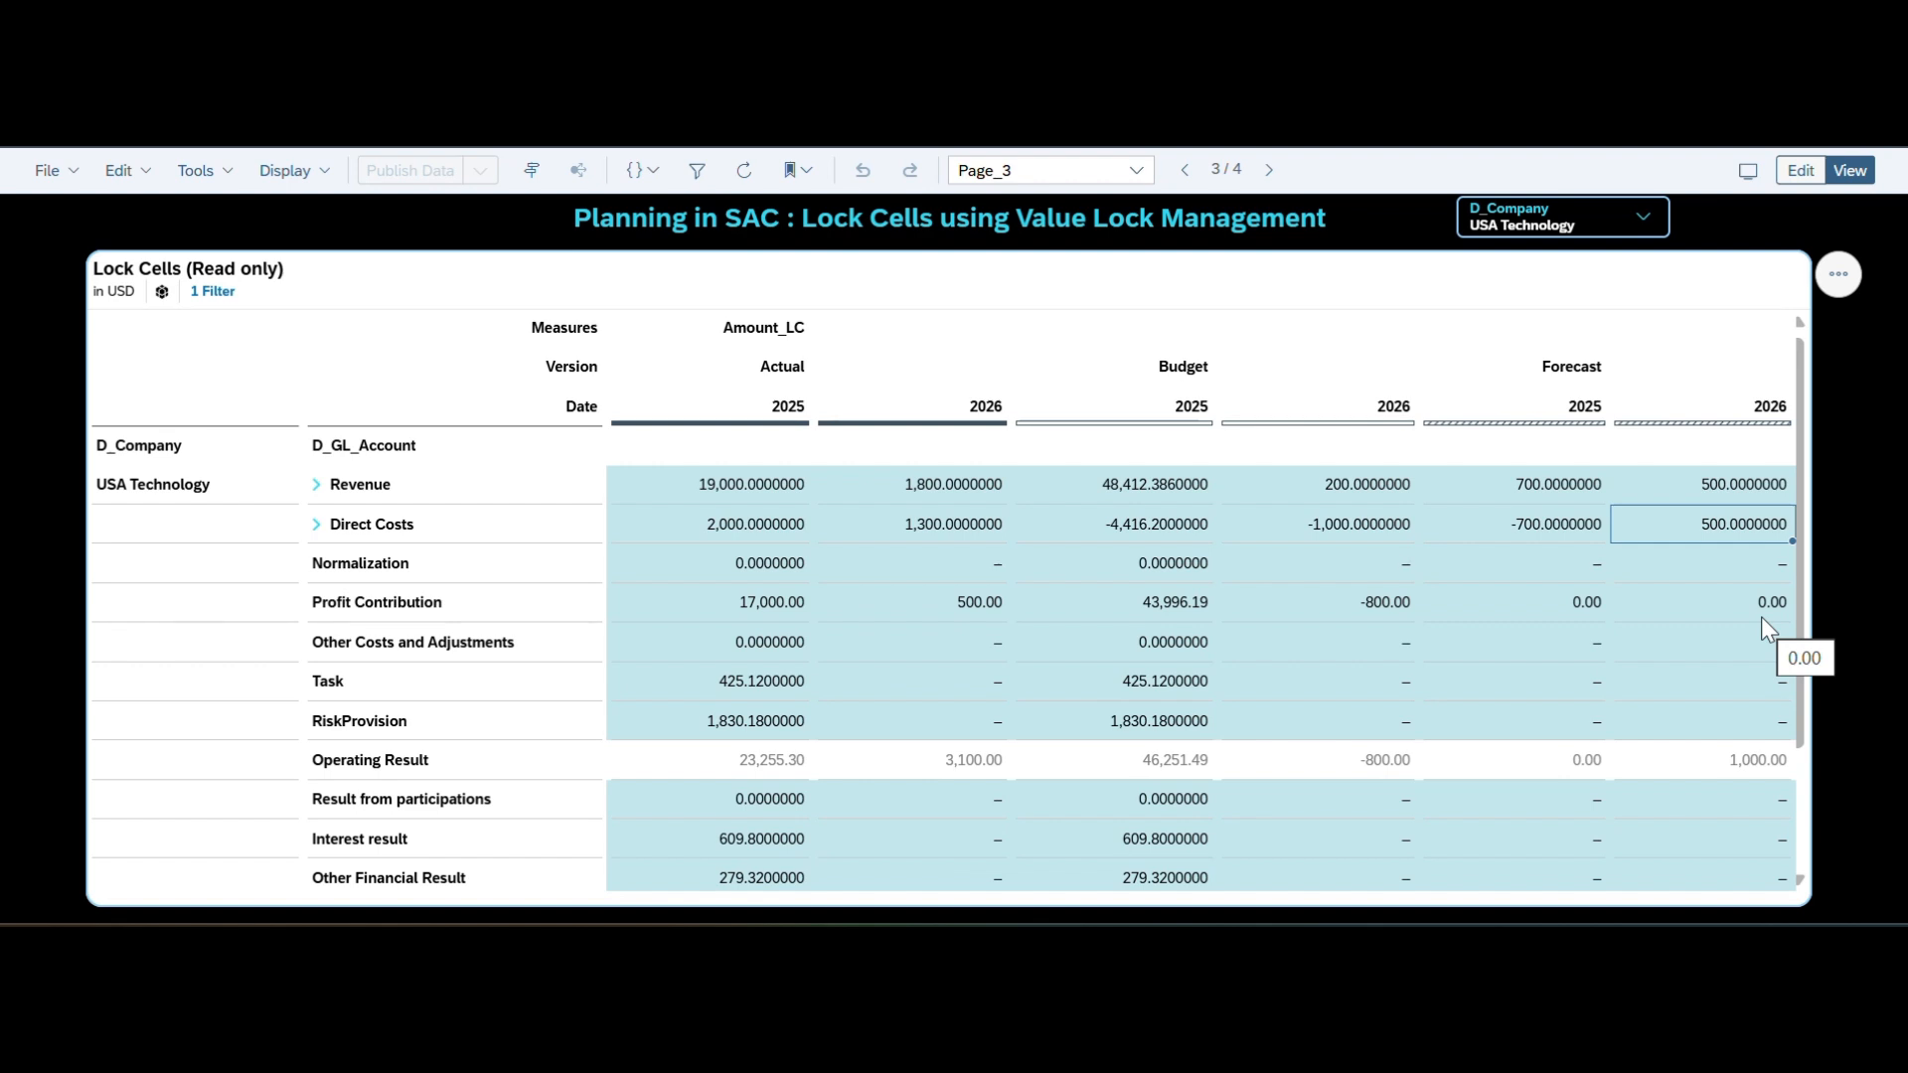
click(1578, 599)
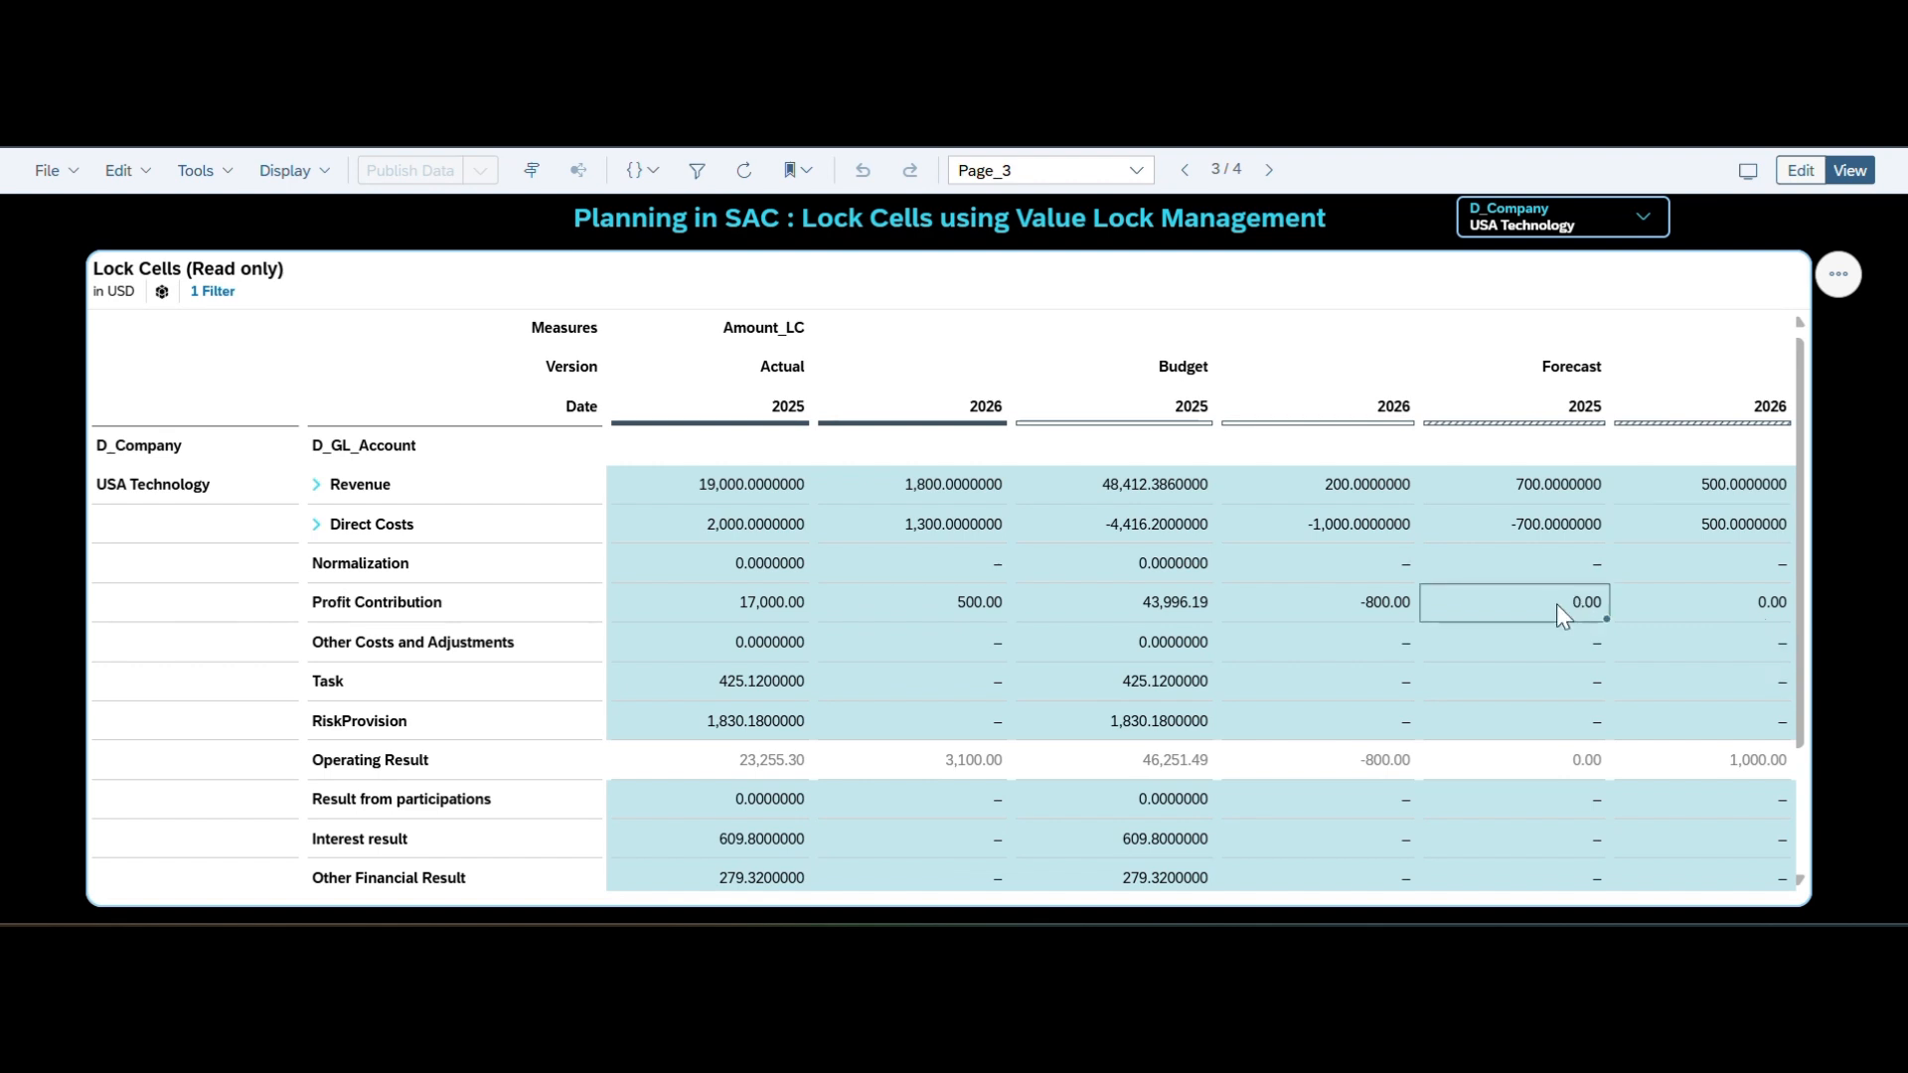
double_click(1557, 607)
text(500)
key(Return)
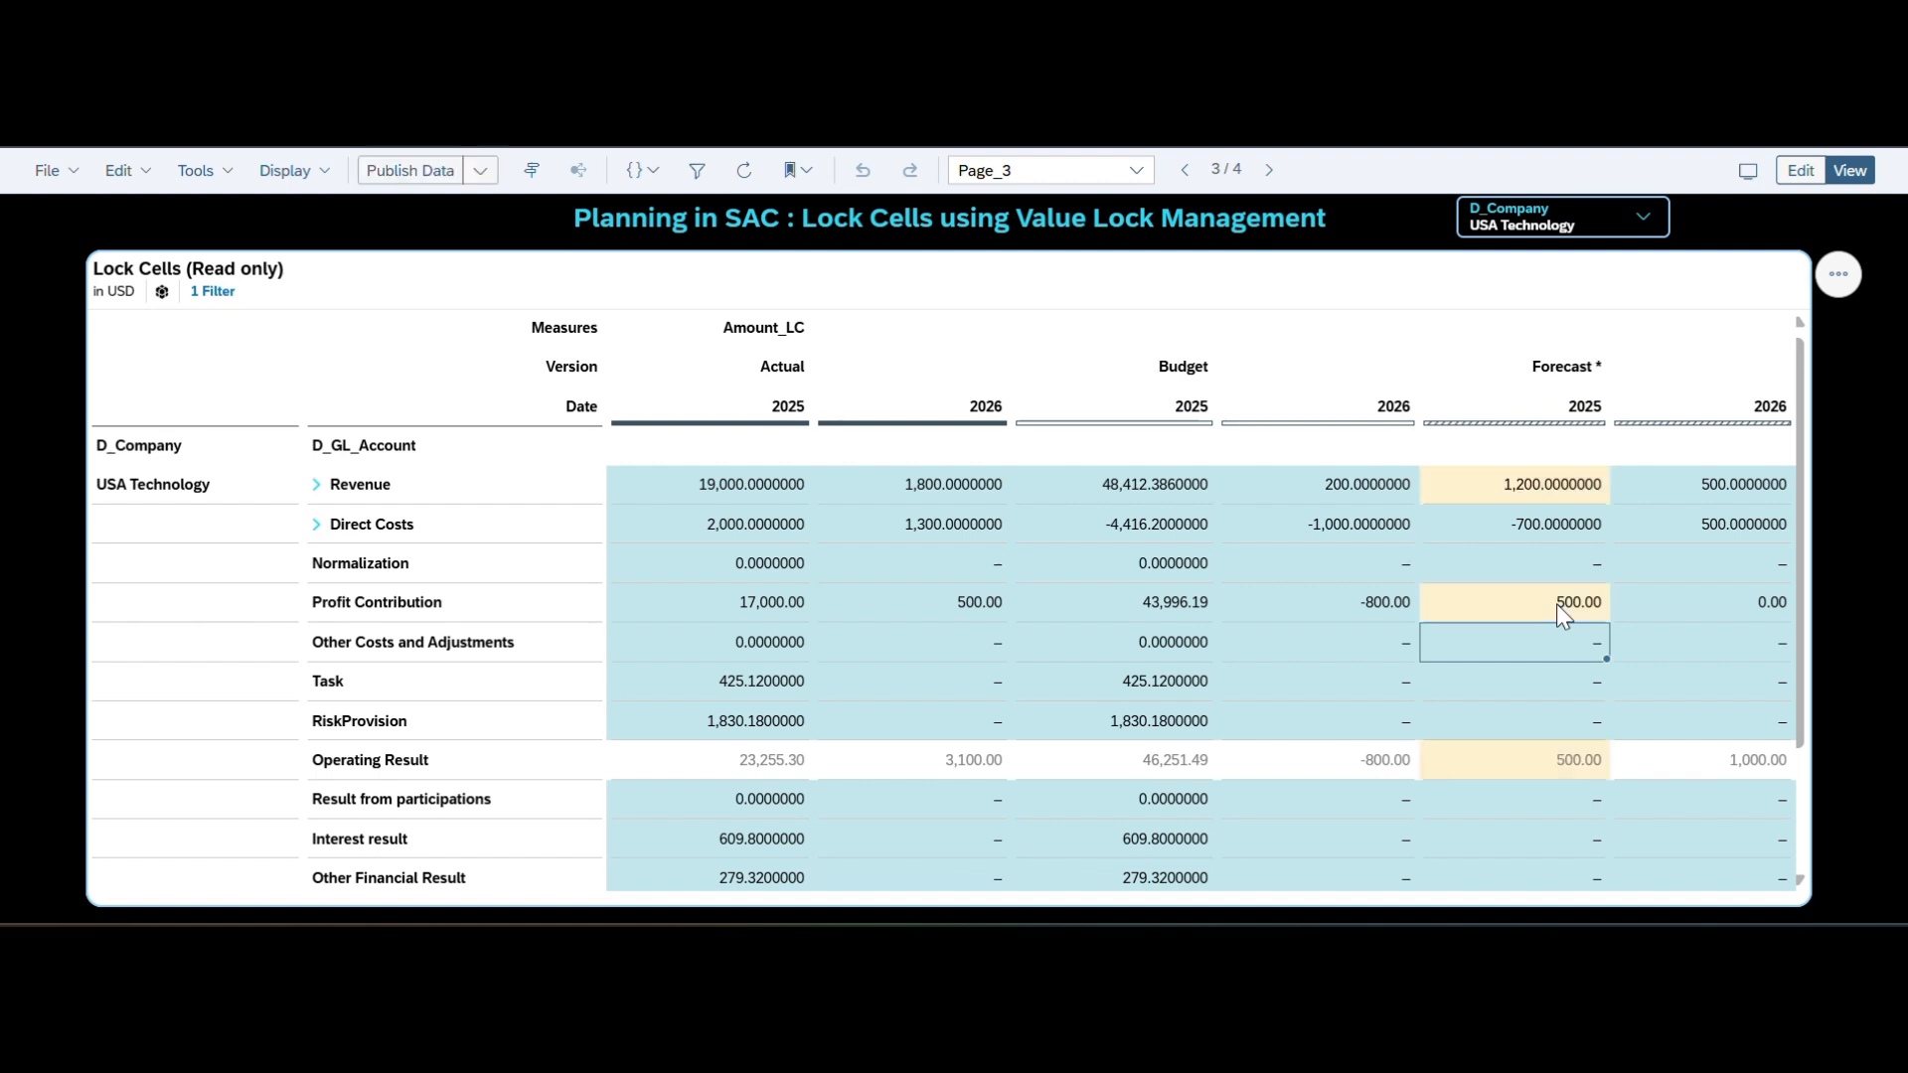
Step: Set the 2026 Forecast Profit Contribution for USA Technology to 50
click(1751, 601)
click(1752, 600)
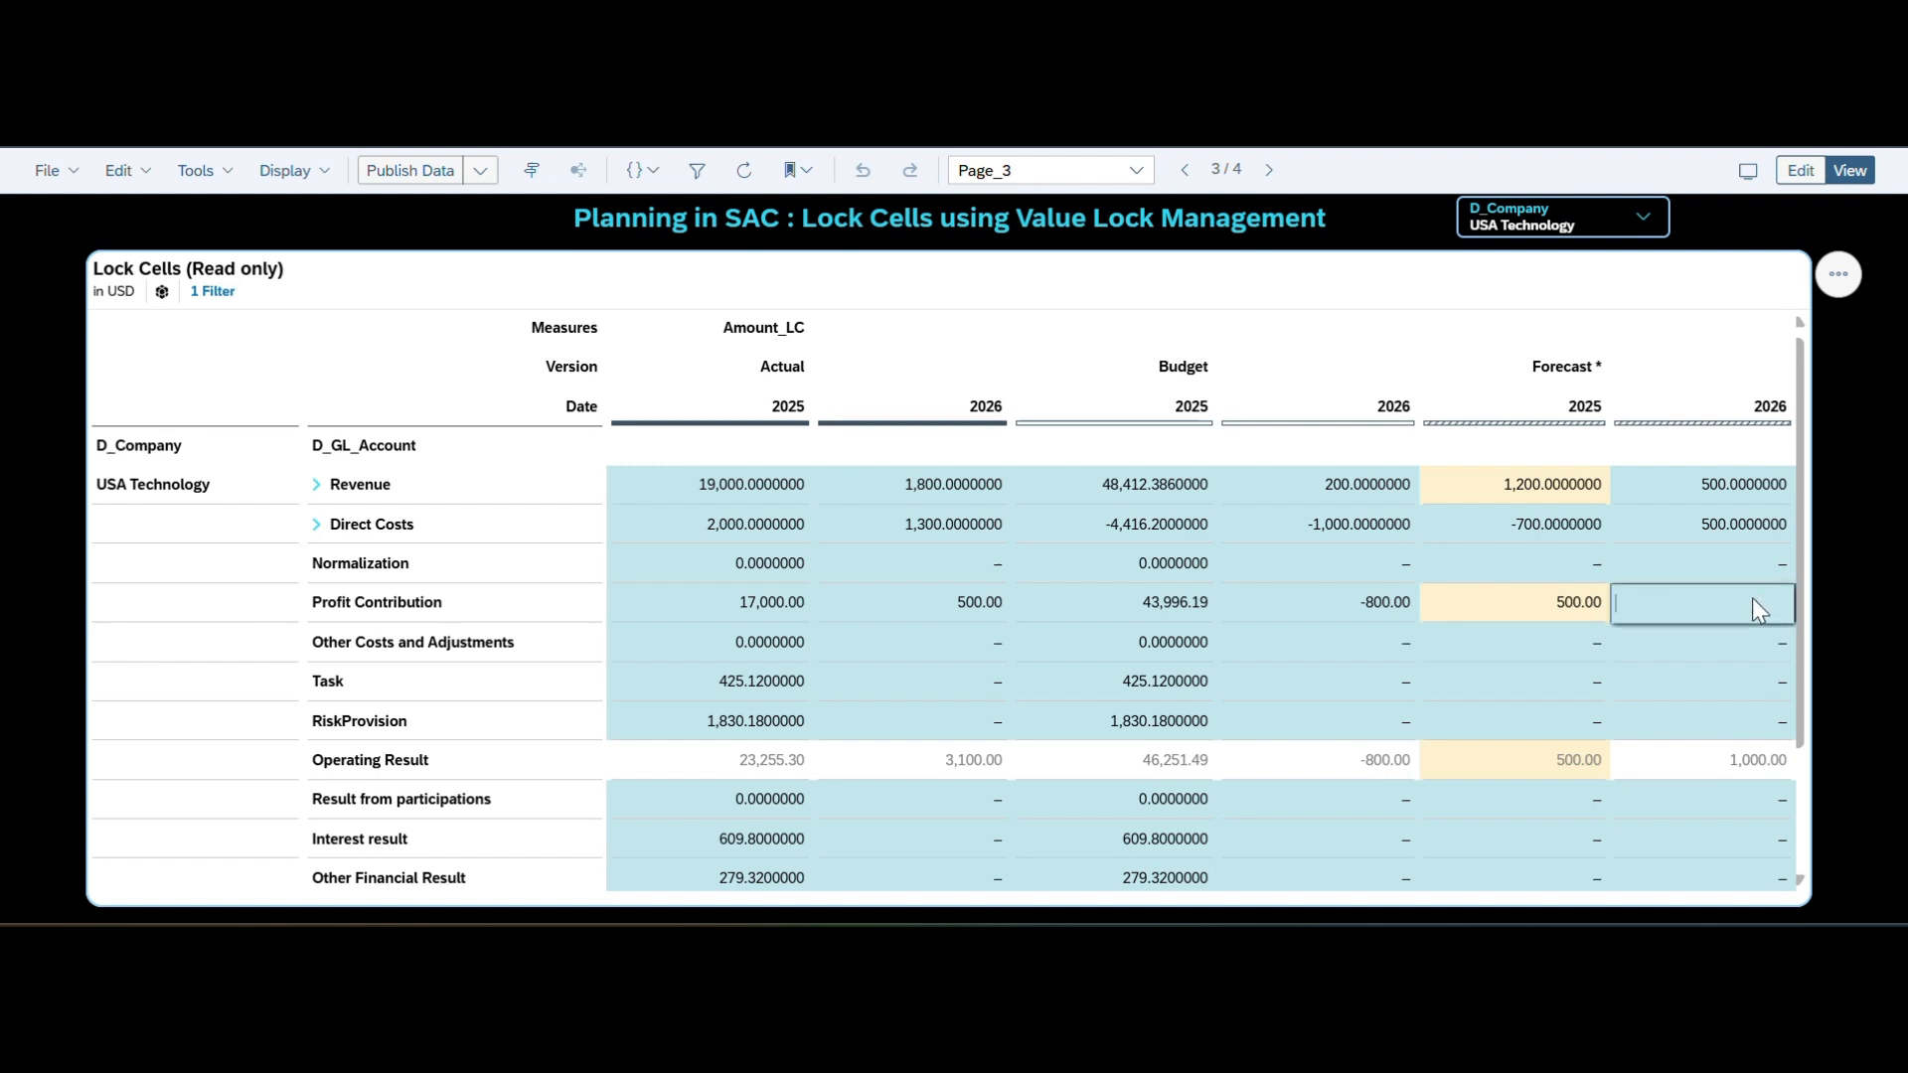
text(50)
key(Return)
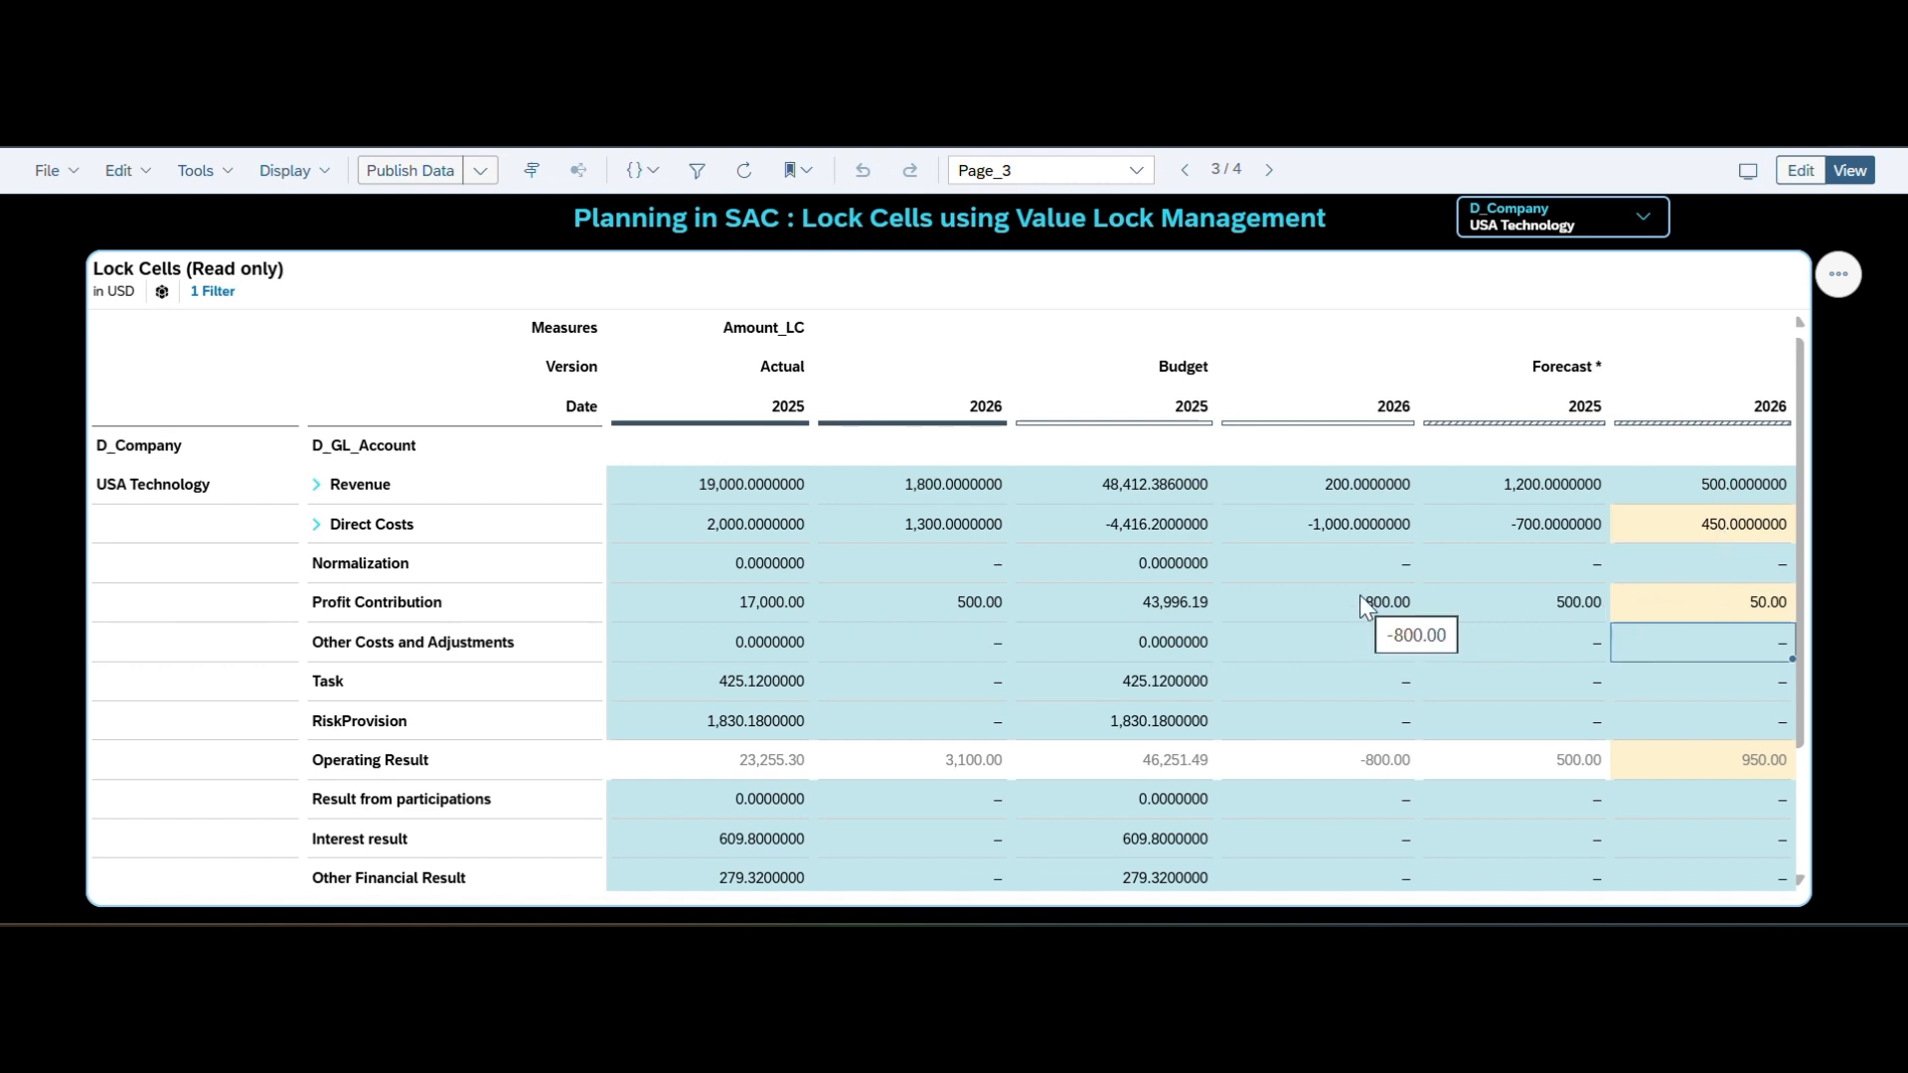
Step: Publish all data changes made to the Forecast version
click(668, 600)
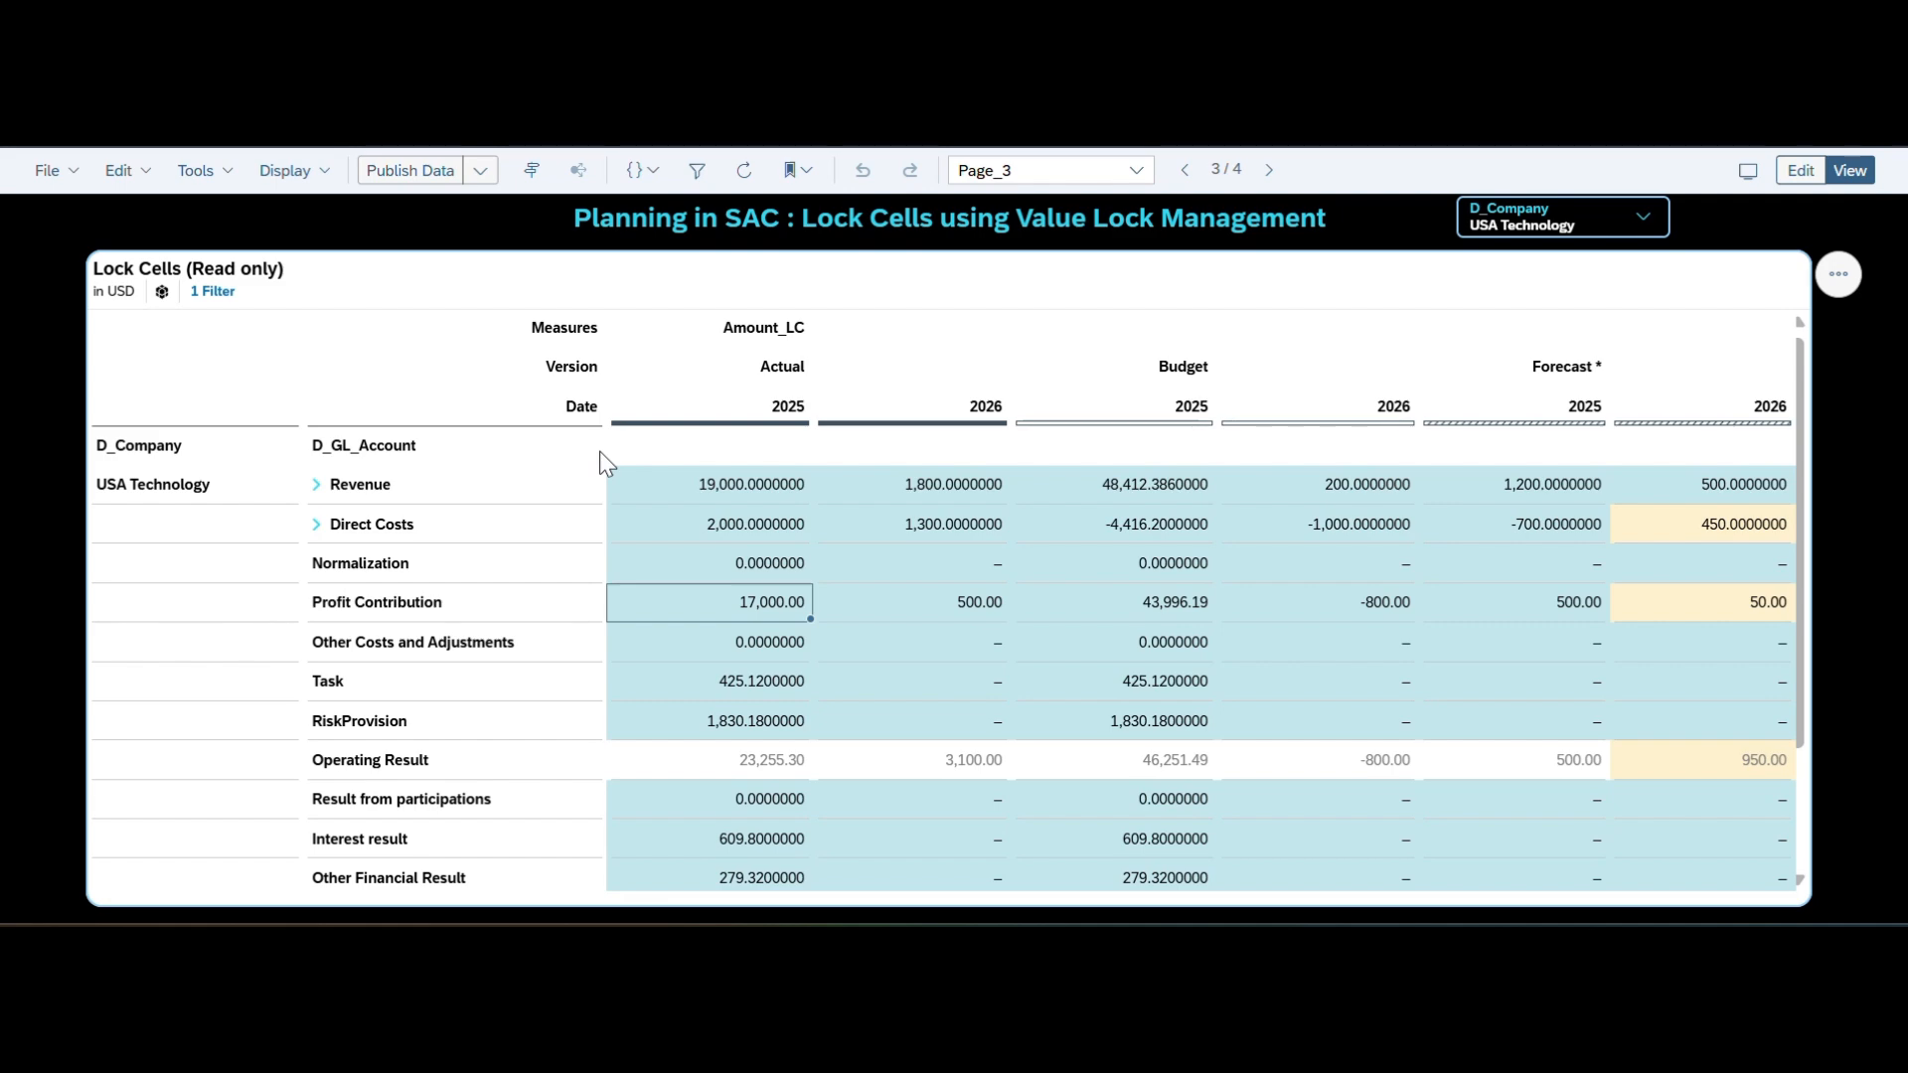
click(423, 171)
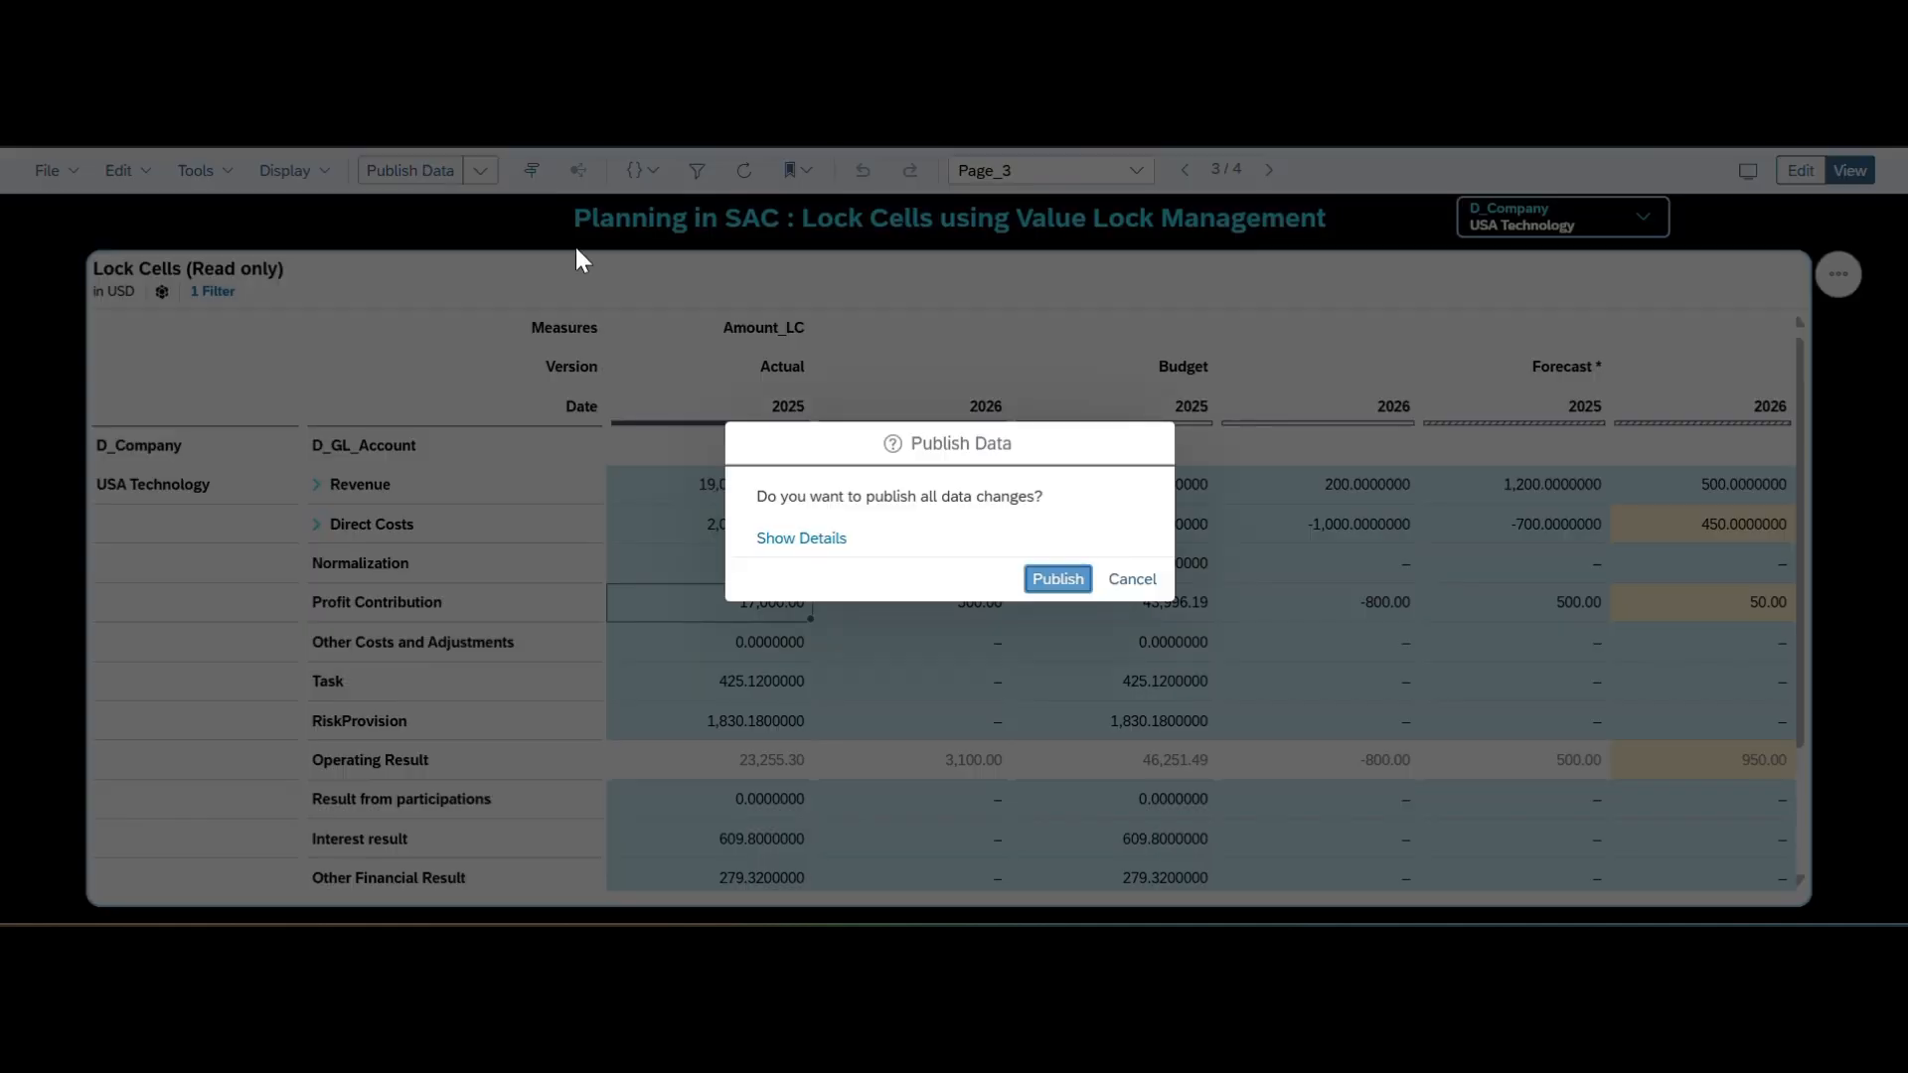
click(1073, 584)
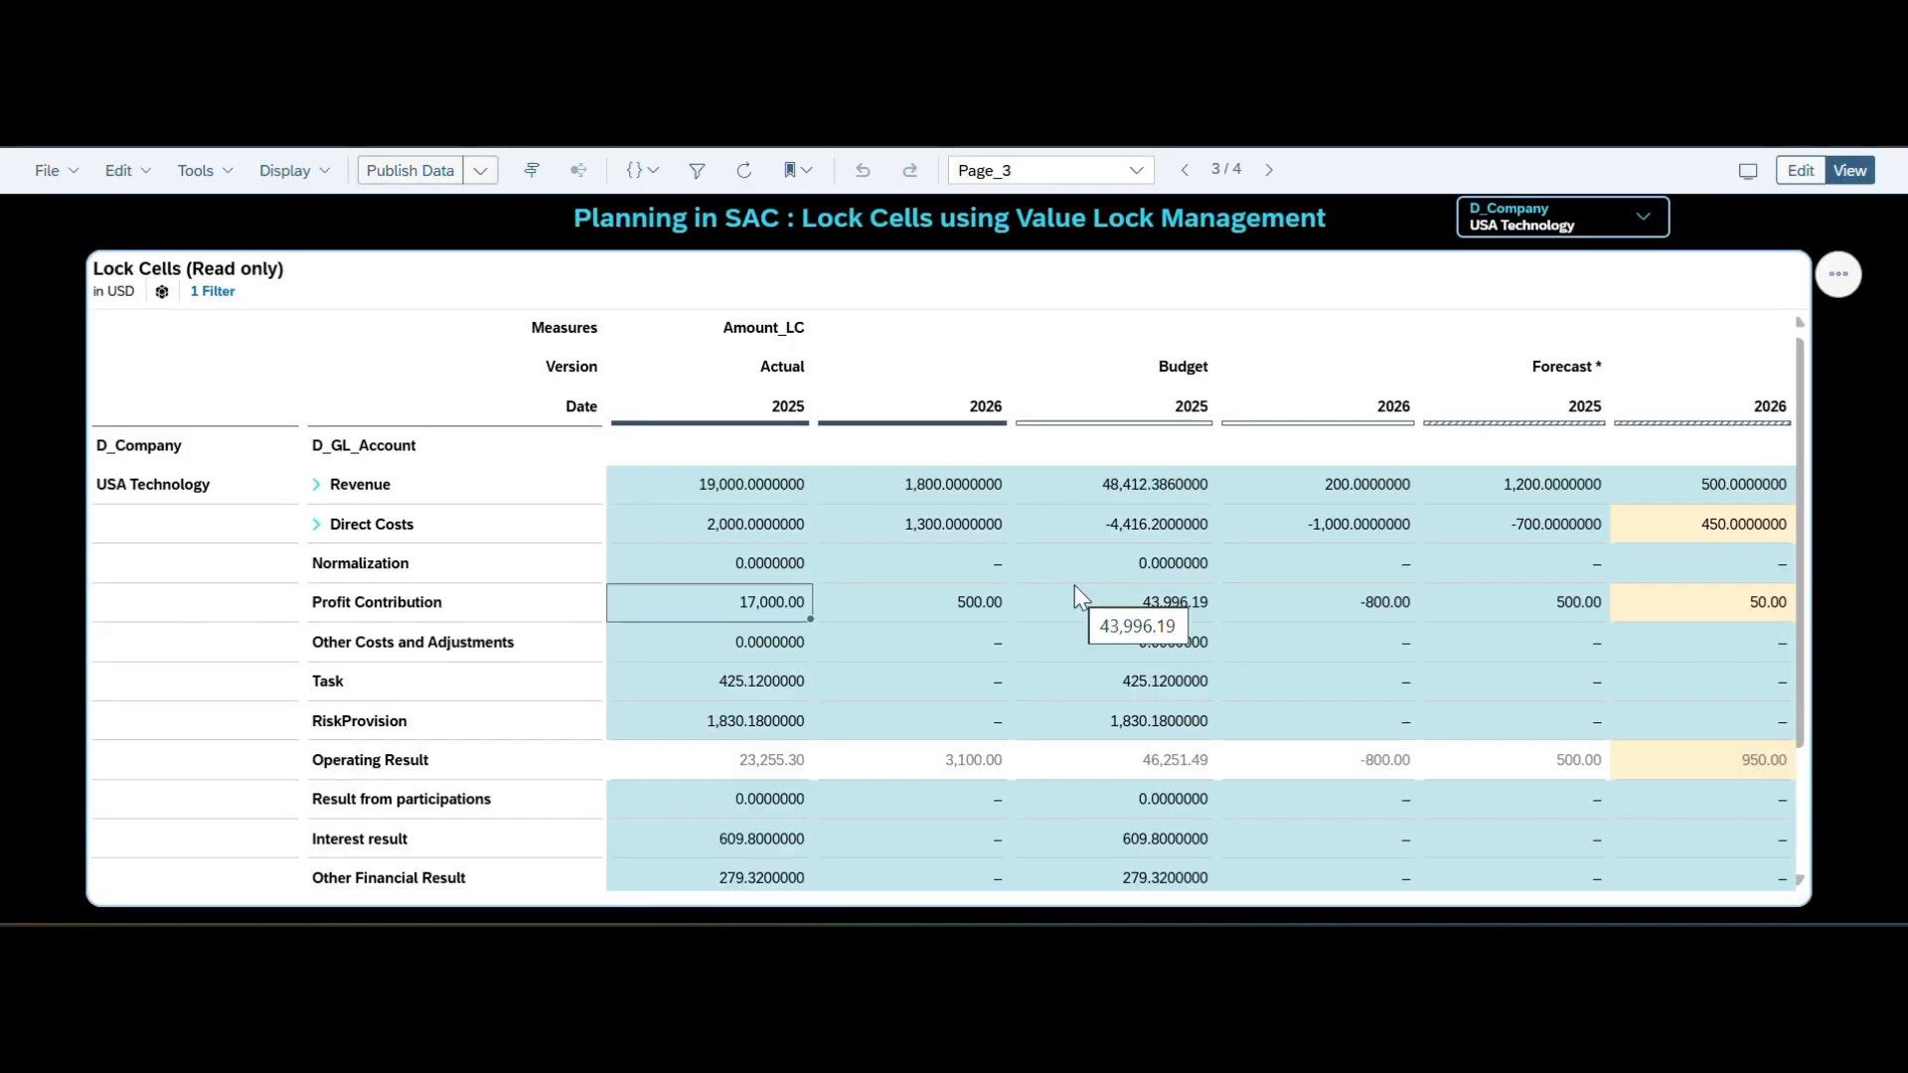